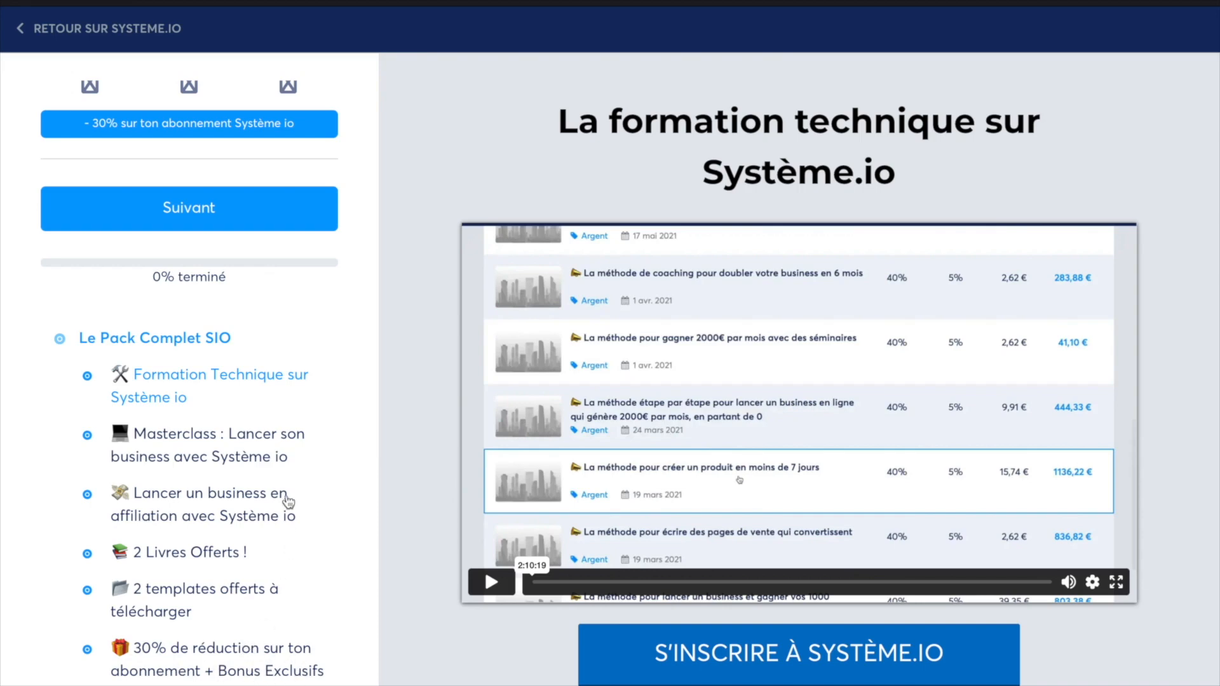
Go to the Tunnels de vente list showing the 'Tunnel de vente' funnel
{"action": "scroll", "coordinate": [284, 492], "scroll_direction": "up", "scroll_amount": 3}
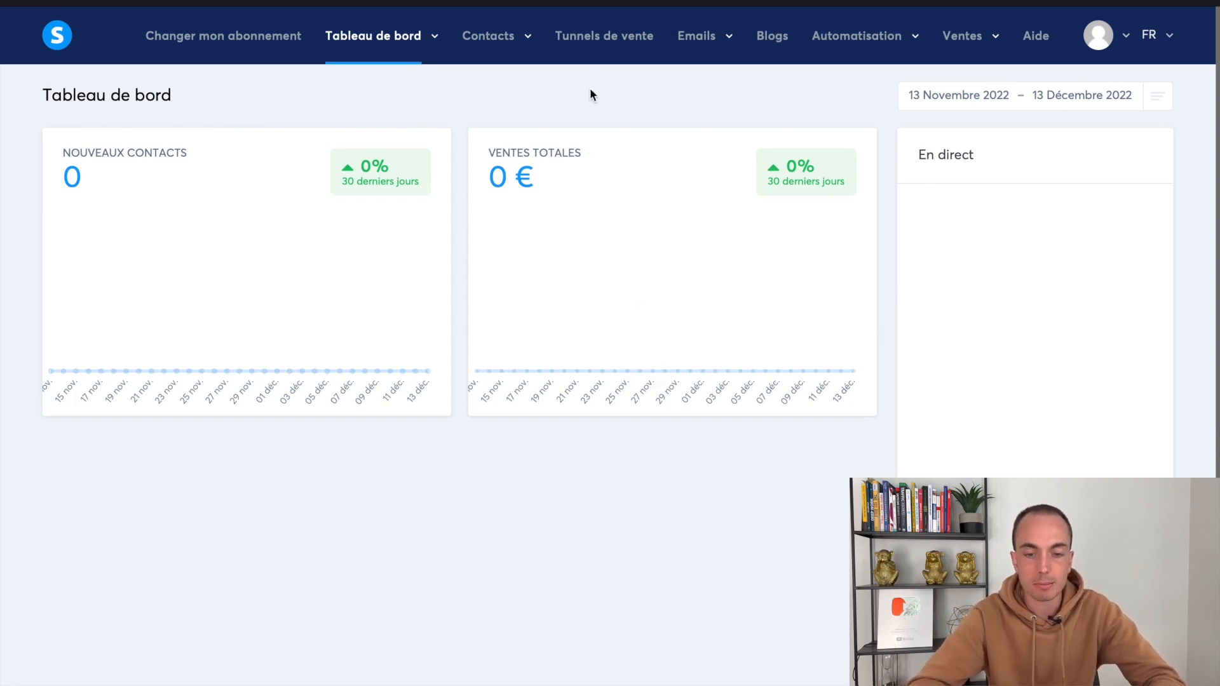
{"action": "left_click", "coordinate": [615, 53]}
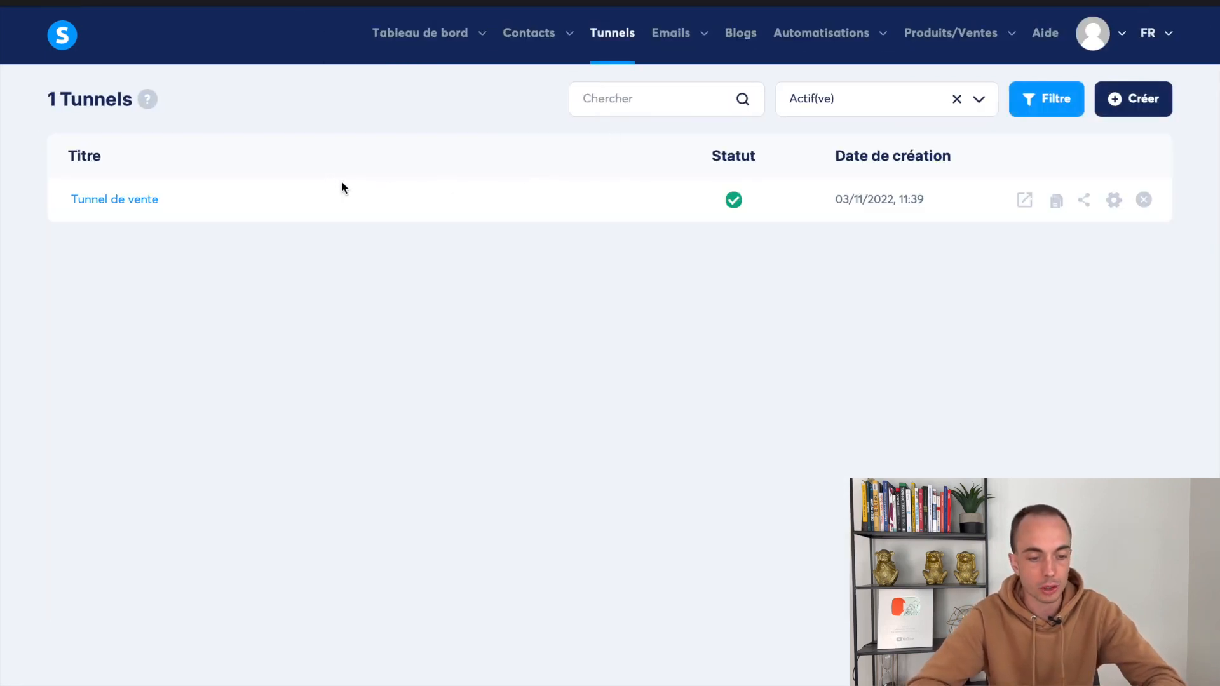
In 'Tunnel de vente', add and save a 'Bon de commande' page of type Page de paiement
{"action": "left_click", "coordinate": [141, 197]}
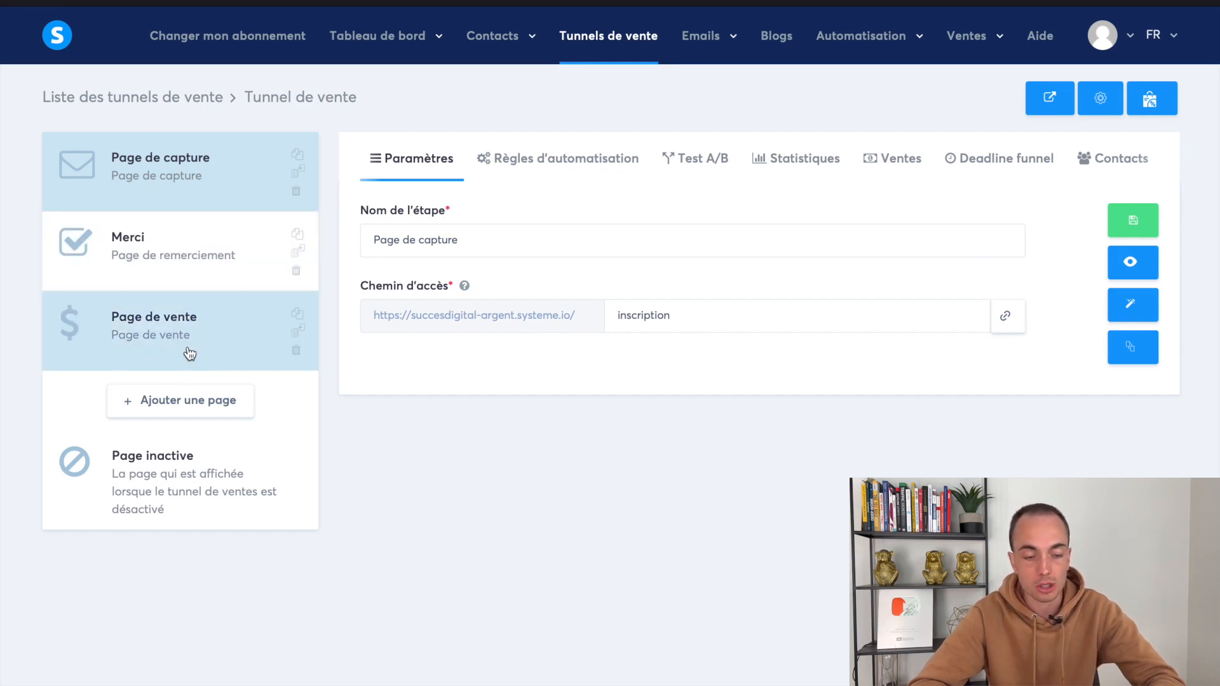
{"action": "left_click", "coordinate": [179, 363]}
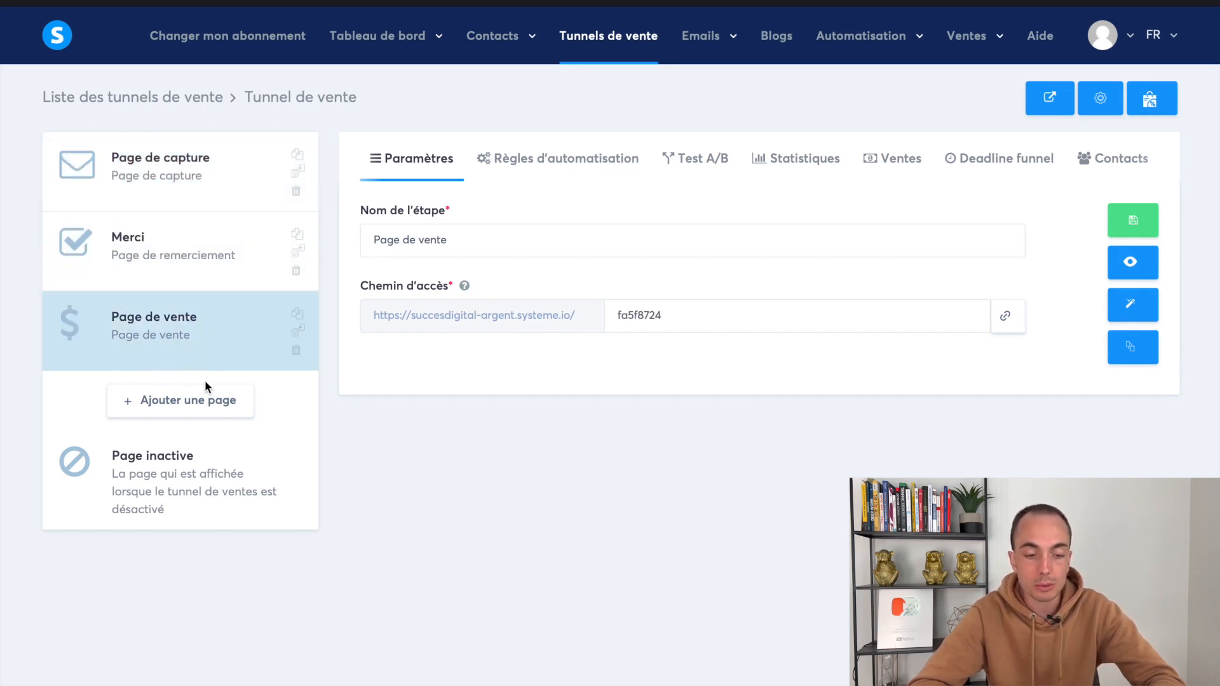
{"action": "left_click", "coordinate": [208, 403]}
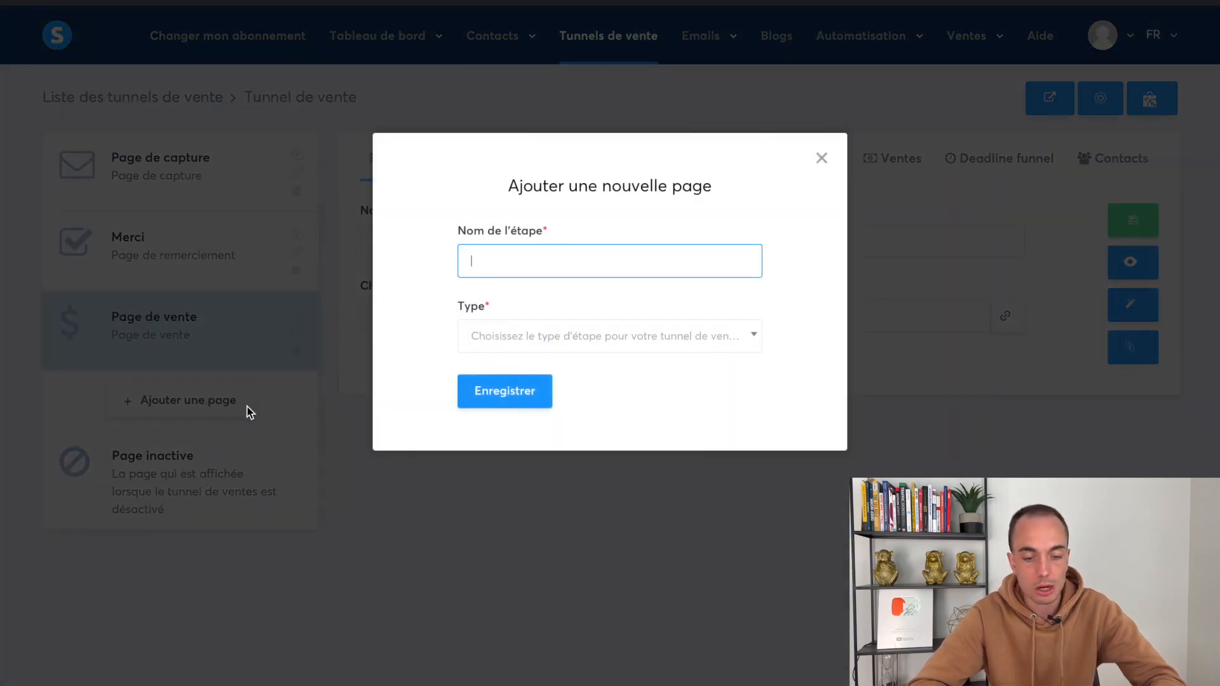
{"action": "type", "text": "Bon de commande"}
{"action": "left_click", "coordinate": [504, 337]}
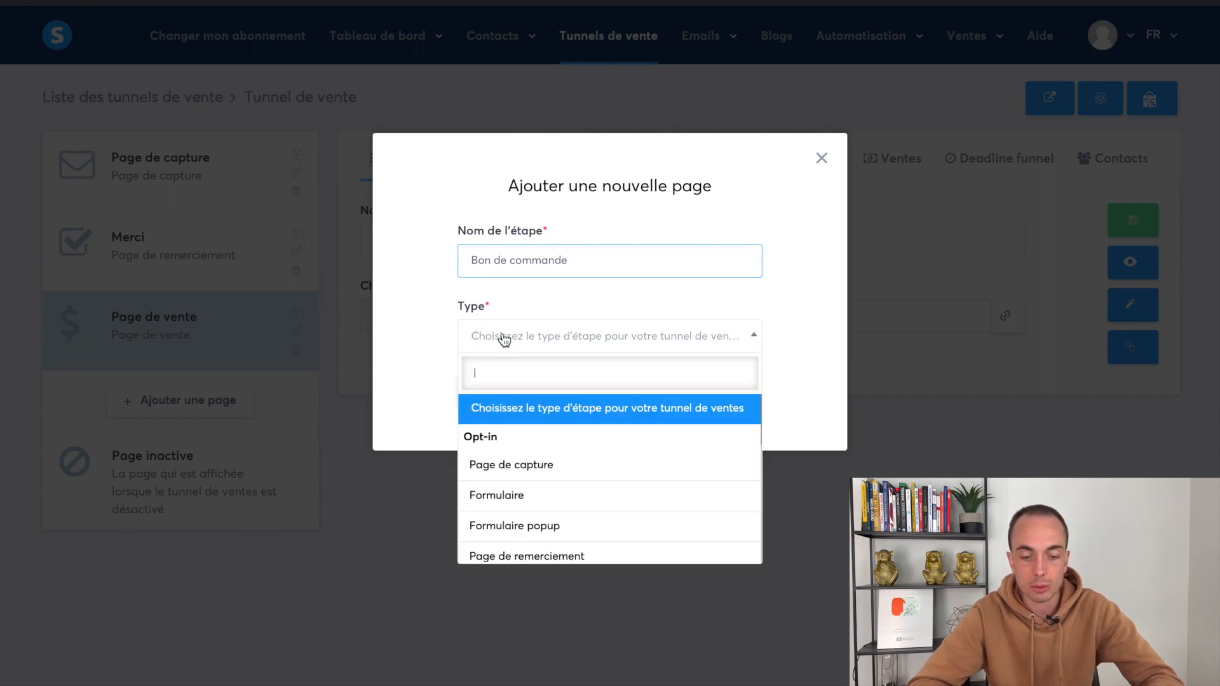
{"action": "scroll", "coordinate": [526, 463], "scroll_direction": "down", "scroll_amount": 3}
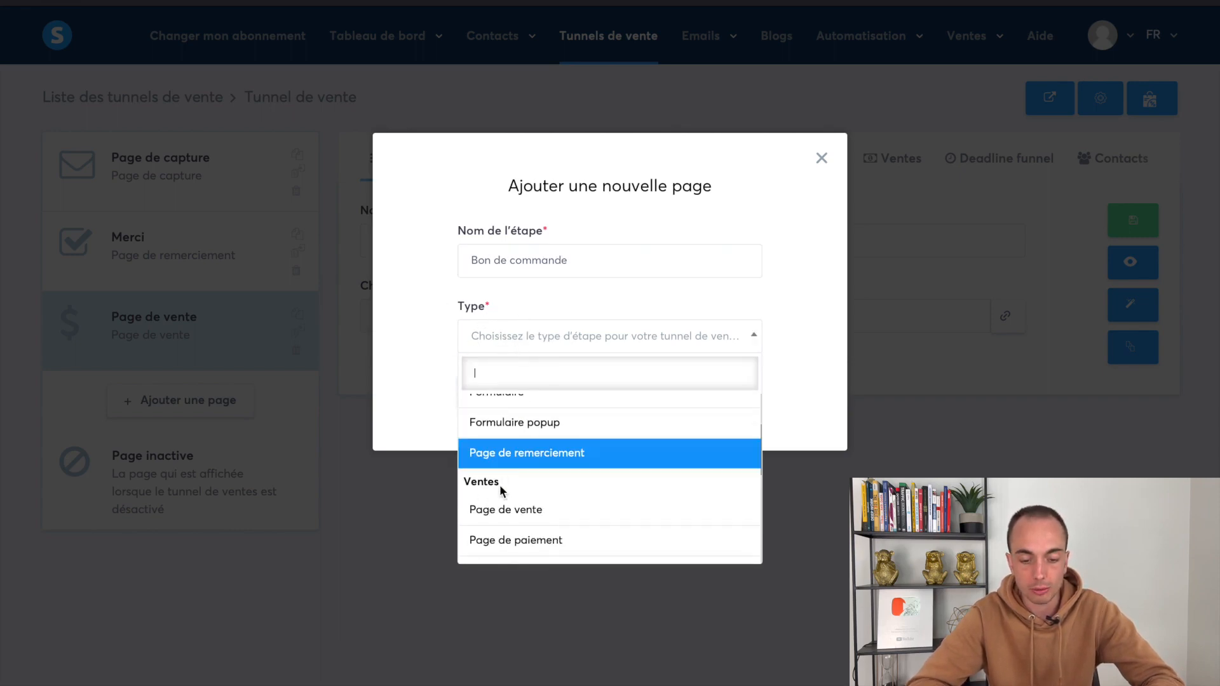
{"action": "scroll", "coordinate": [505, 486], "scroll_direction": "down", "scroll_amount": 2}
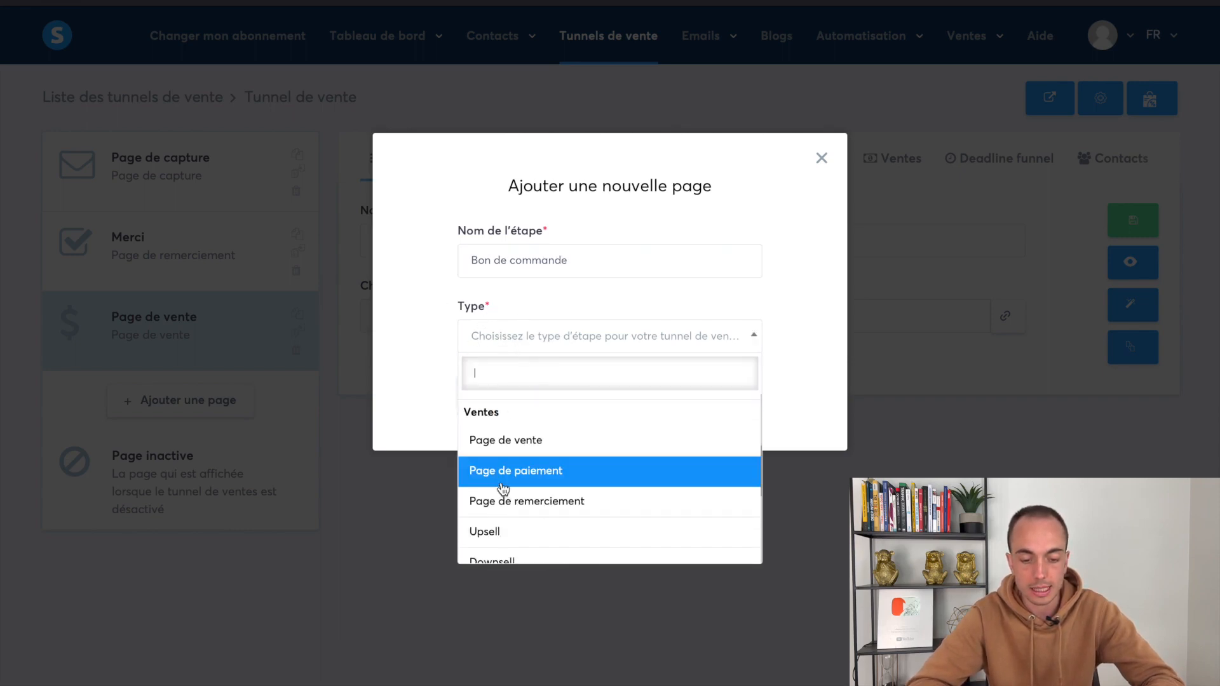
{"action": "left_click", "coordinate": [559, 474]}
{"action": "left_click", "coordinate": [527, 406]}
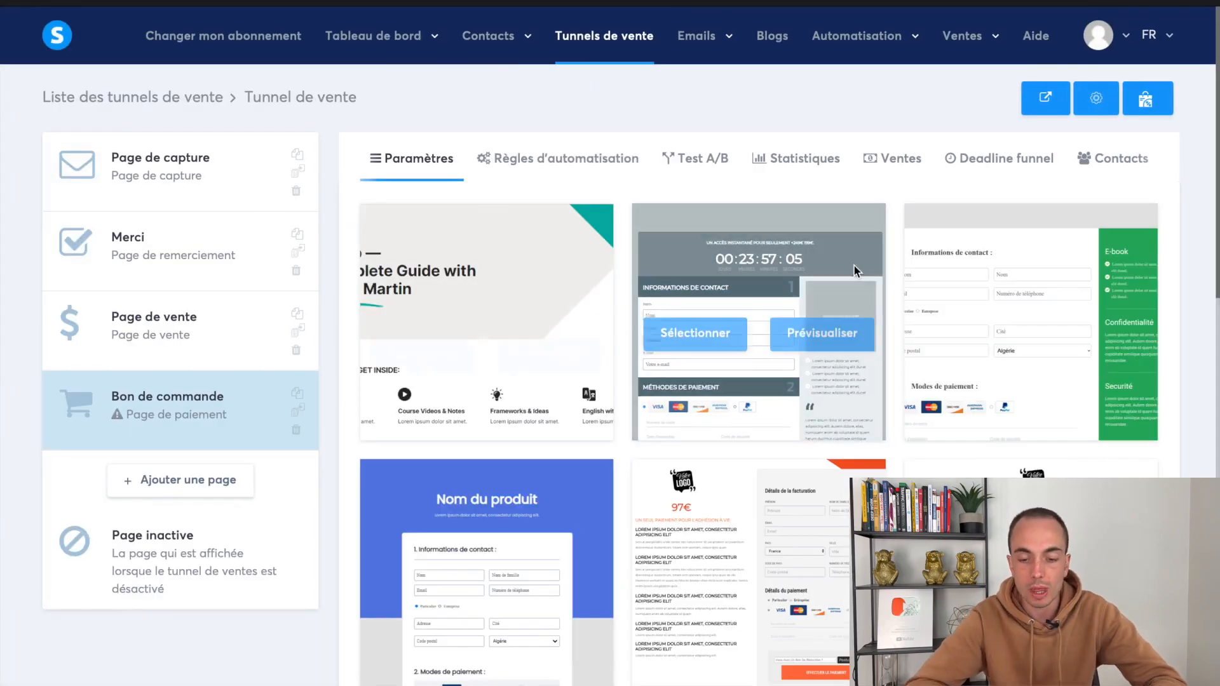
Browse the template gallery and apply an order-form template to the Bon de commande page
{"action": "scroll", "coordinate": [471, 555], "scroll_direction": "down", "scroll_amount": 10}
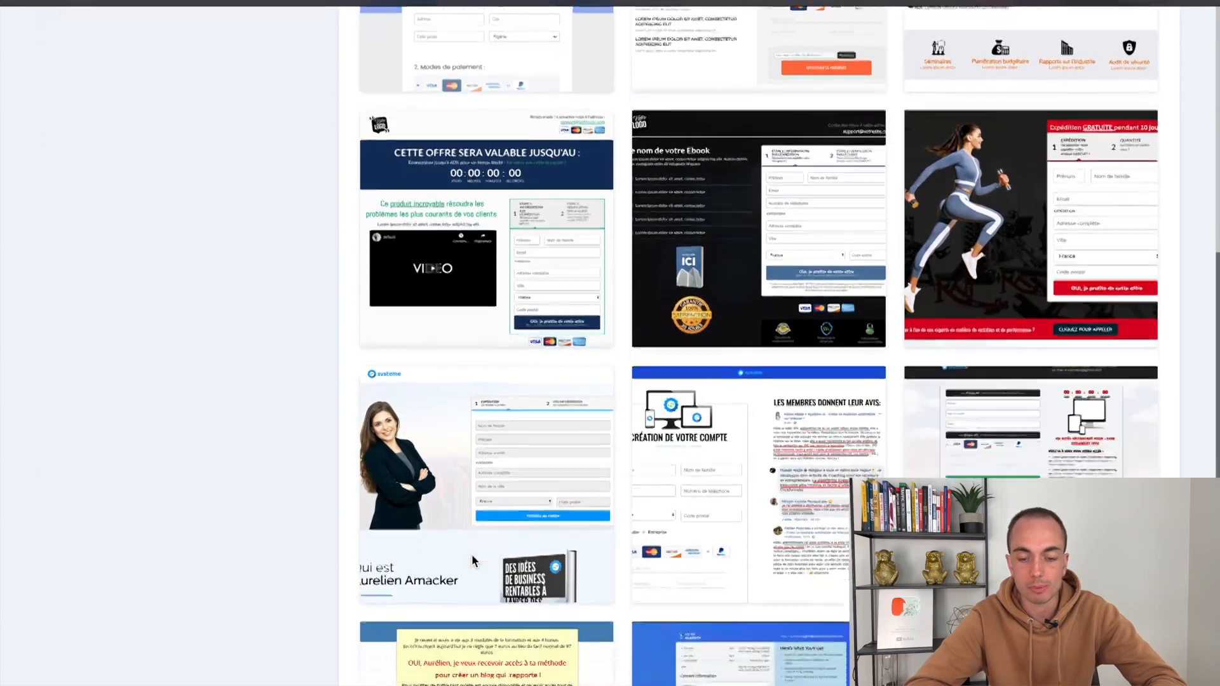
{"action": "scroll", "coordinate": [471, 554], "scroll_direction": "down", "scroll_amount": 7}
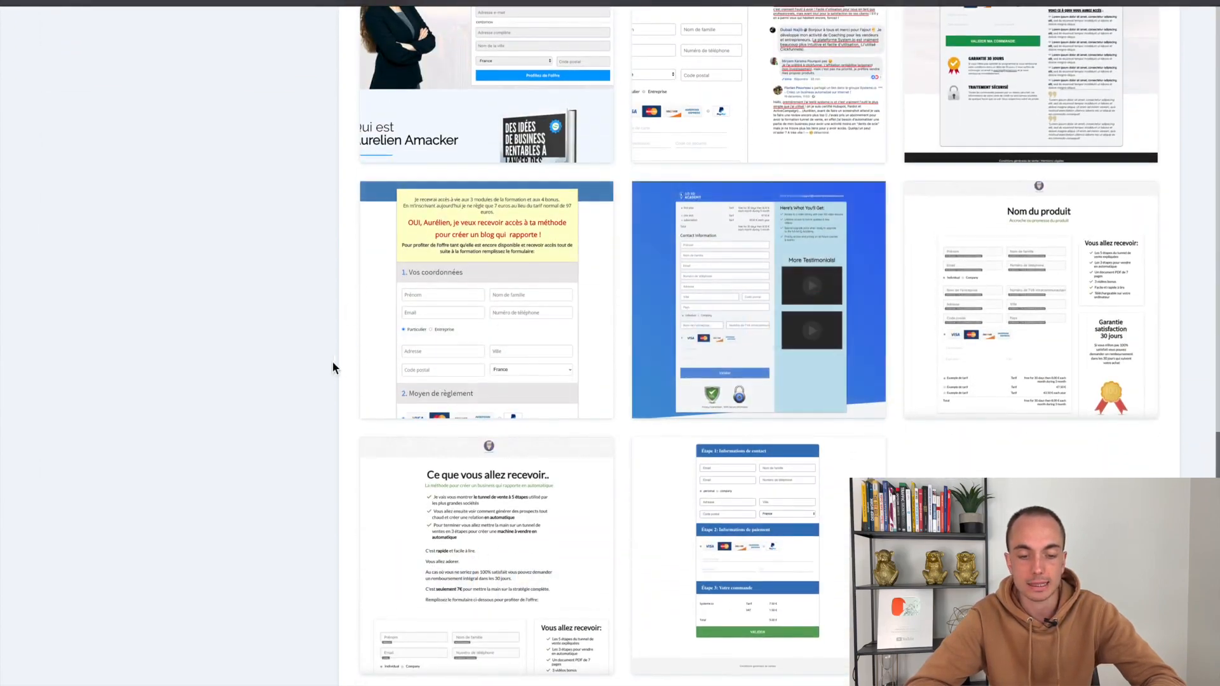
{"action": "scroll", "coordinate": [357, 396], "scroll_direction": "up", "scroll_amount": 5}
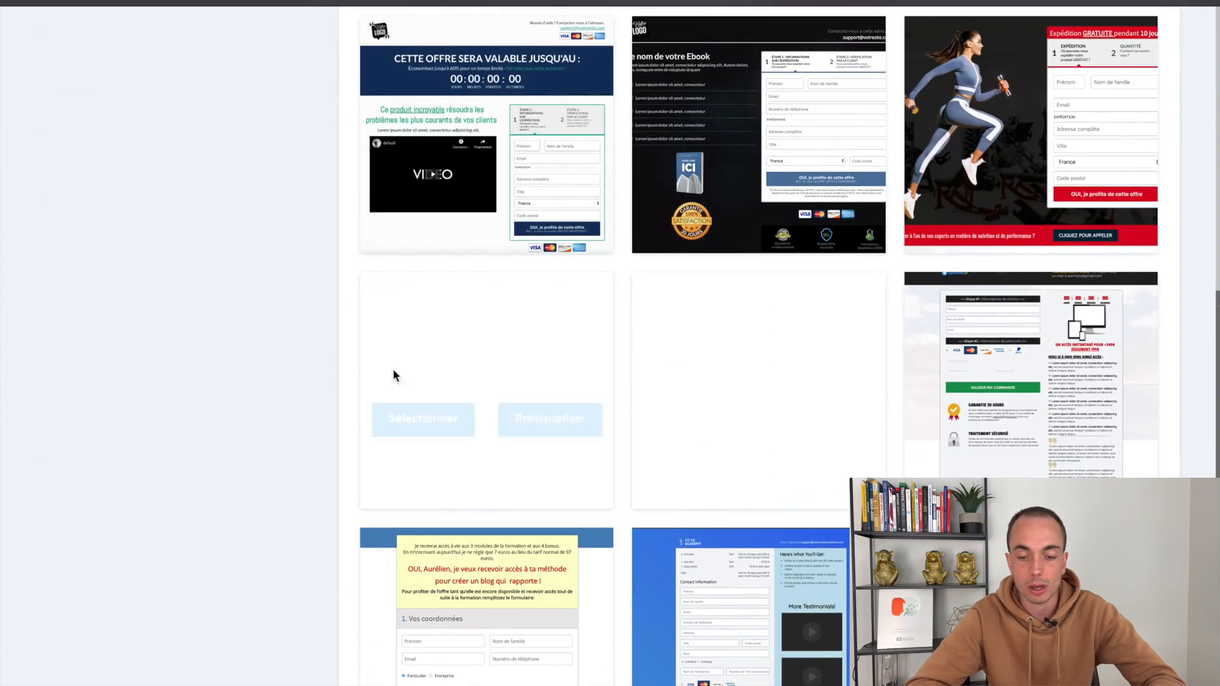
{"action": "scroll", "coordinate": [485, 336], "scroll_direction": "up", "scroll_amount": 5}
{"action": "scroll", "coordinate": [662, 456], "scroll_direction": "up", "scroll_amount": 7}
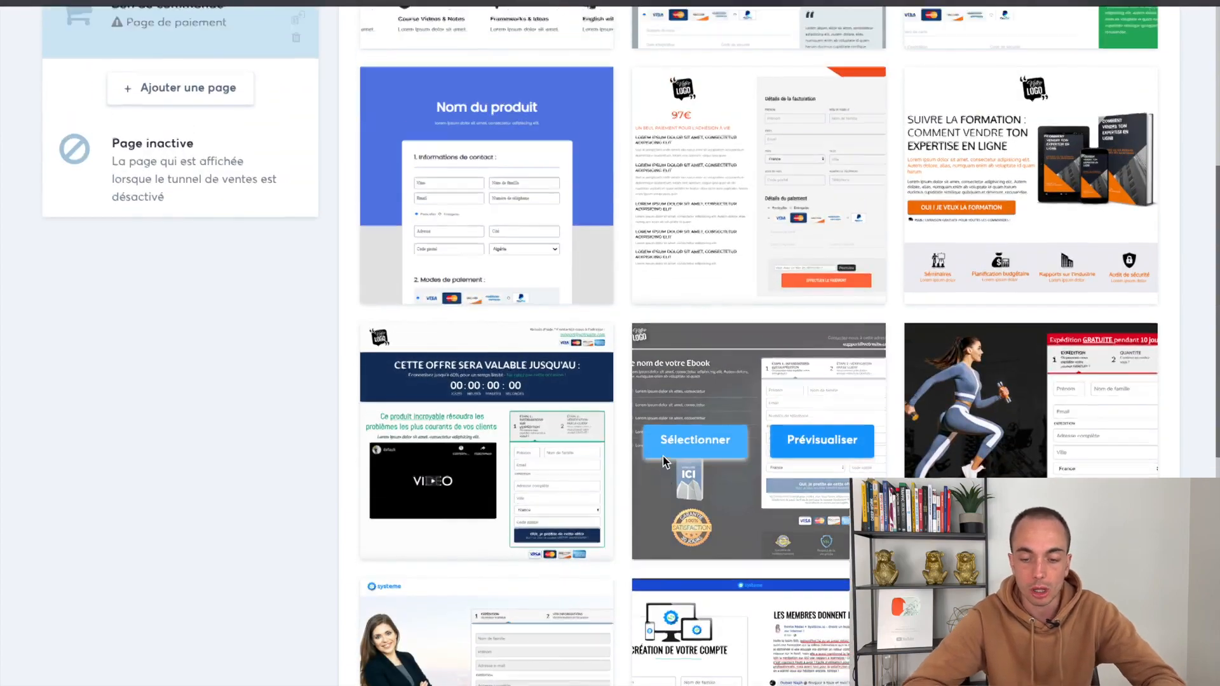
{"action": "scroll", "coordinate": [771, 475], "scroll_direction": "down", "scroll_amount": 10}
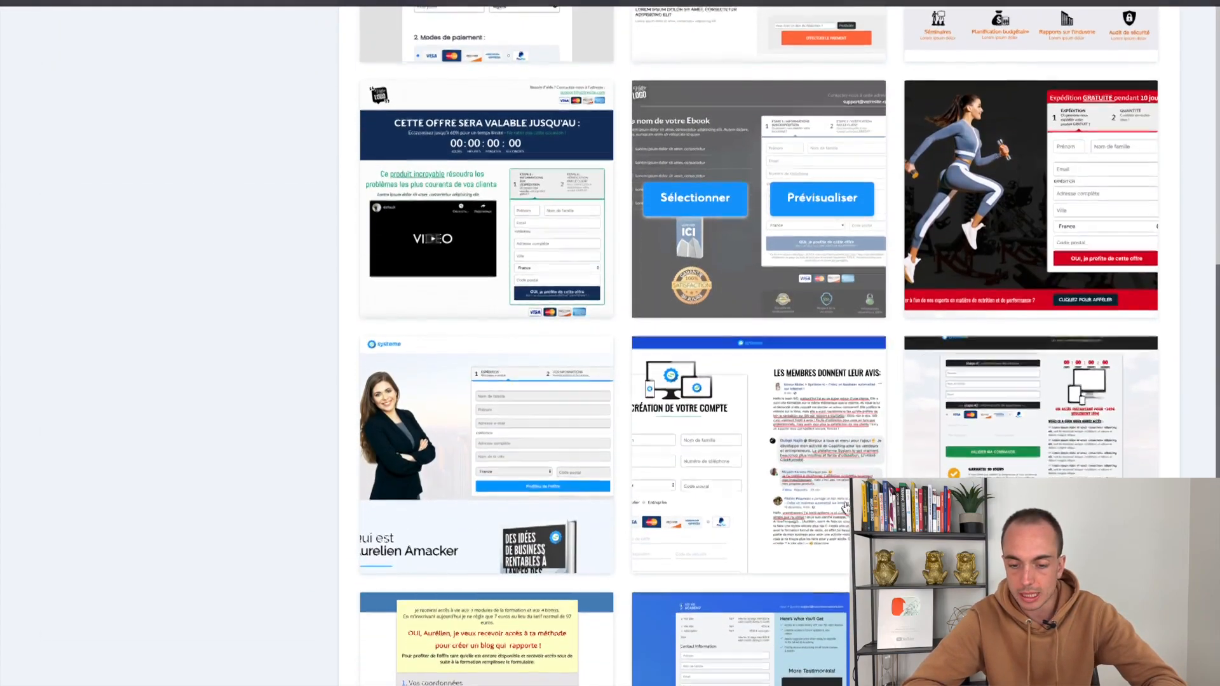
{"action": "left_click", "coordinate": [953, 454]}
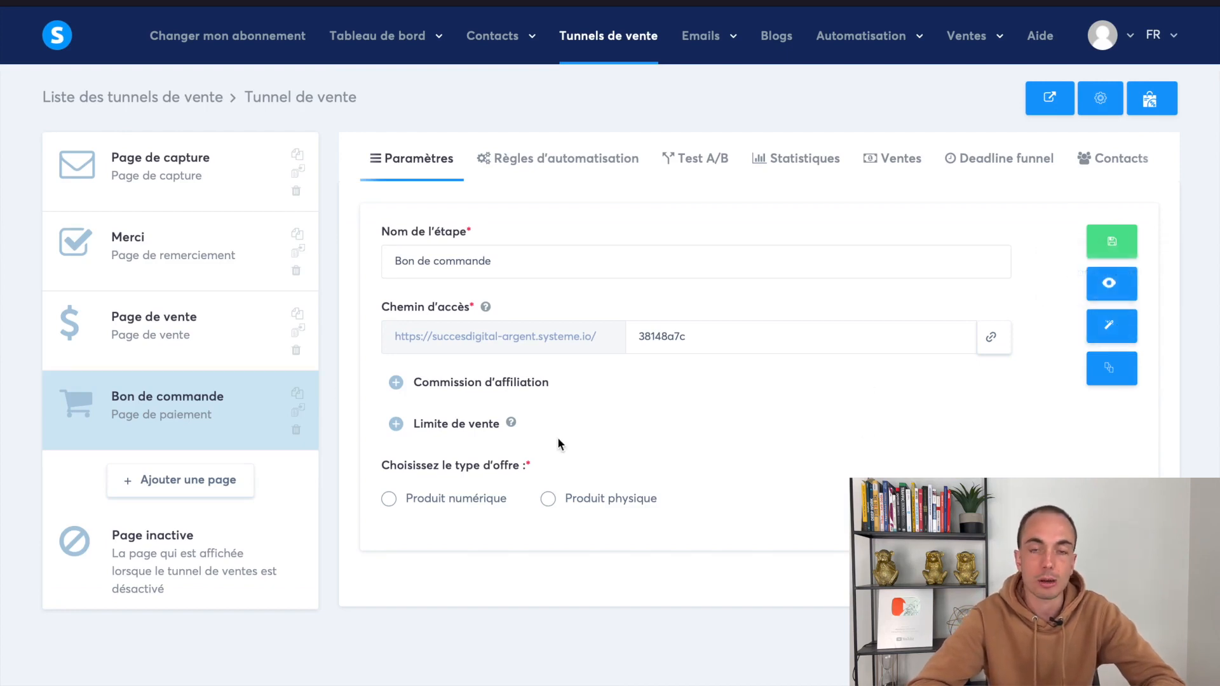
Open the Bon de commande page in the page editor
{"action": "left_click_drag", "start_coordinate": [363, 361], "coordinate": [775, 520]}
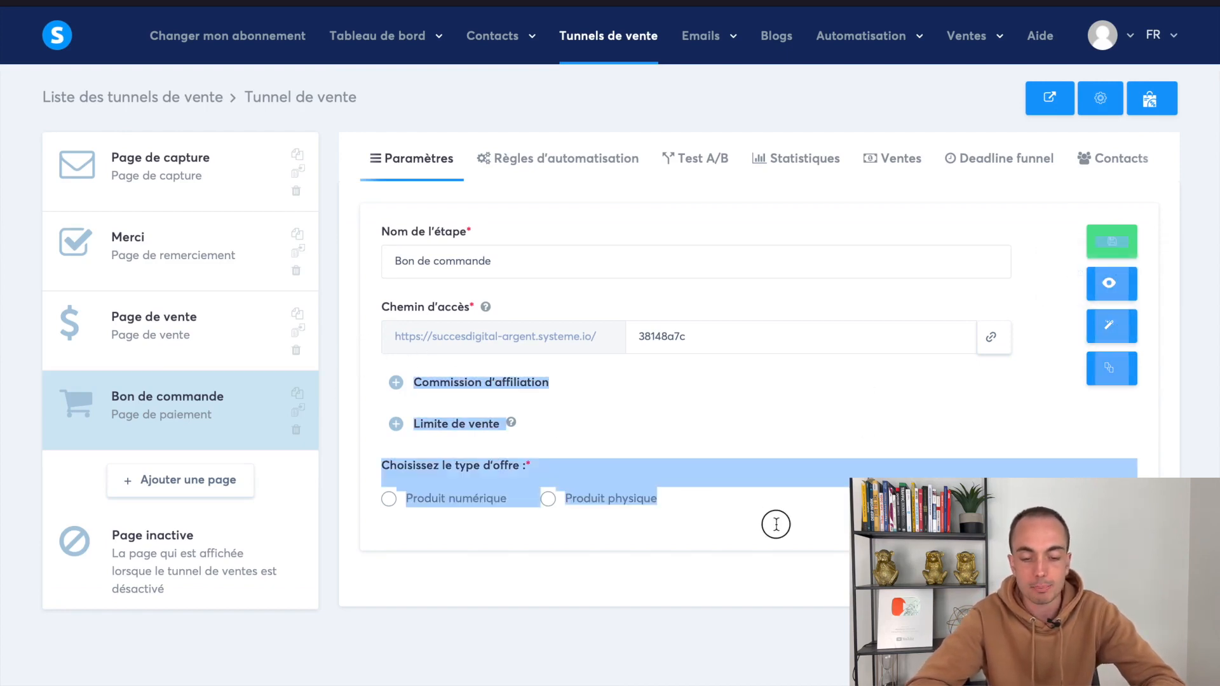
{"action": "left_click", "coordinate": [561, 453]}
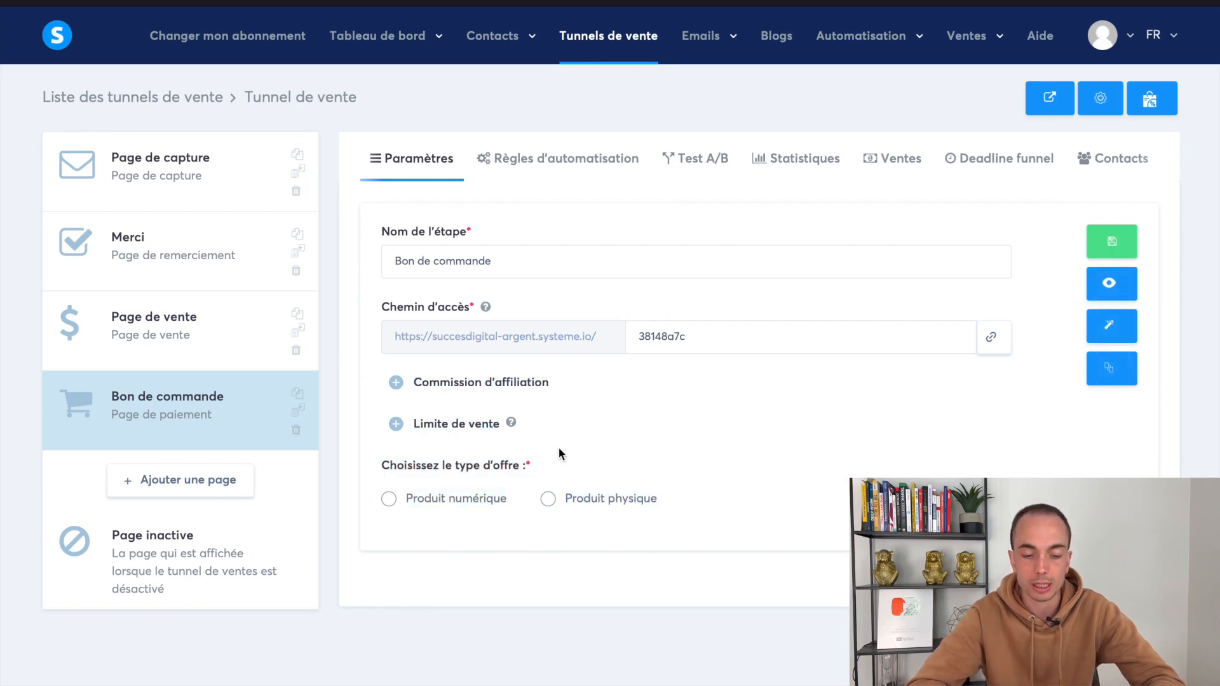
{"action": "left_click", "coordinate": [1110, 329]}
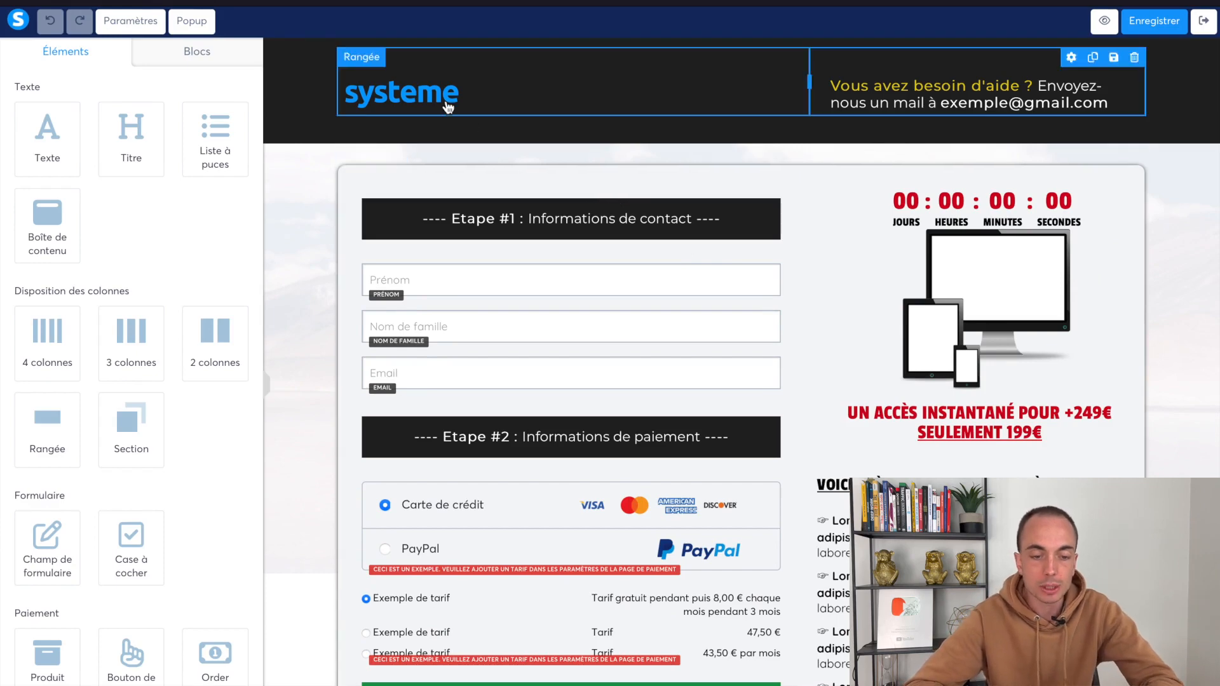
Keep the systeme logo unchanged and drop a Texte block beneath it in the header
{"action": "left_click", "coordinate": [419, 98]}
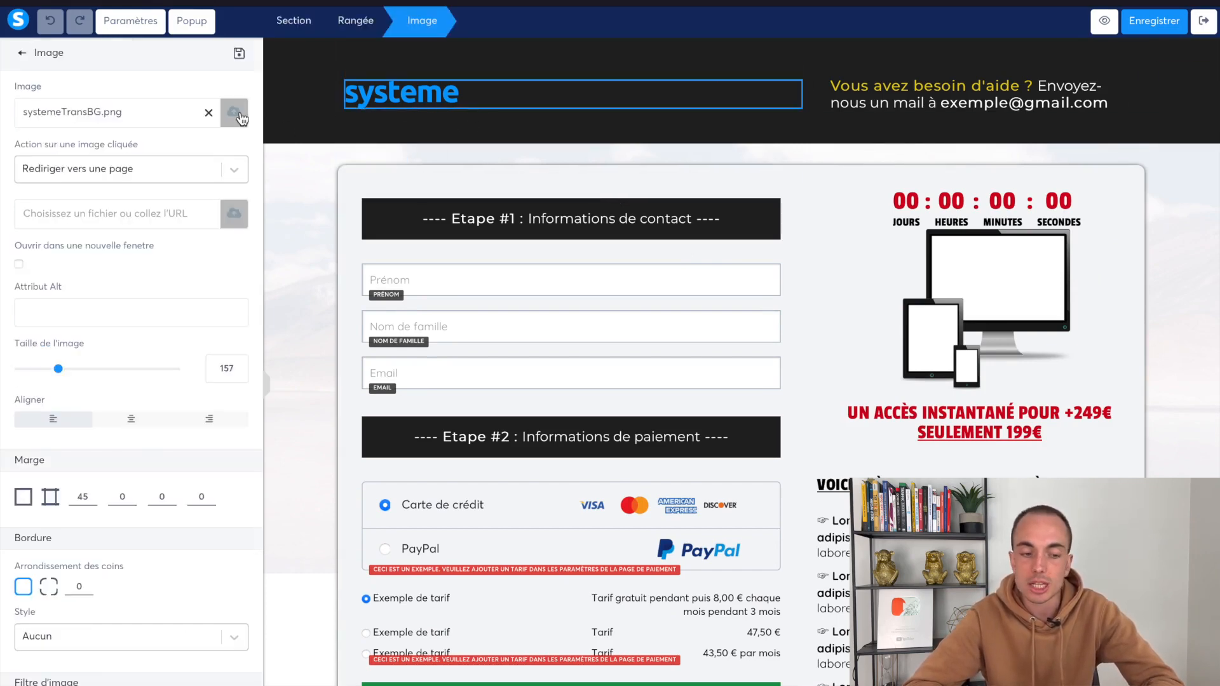
{"action": "left_click", "coordinate": [431, 114]}
{"action": "left_click", "coordinate": [432, 99]}
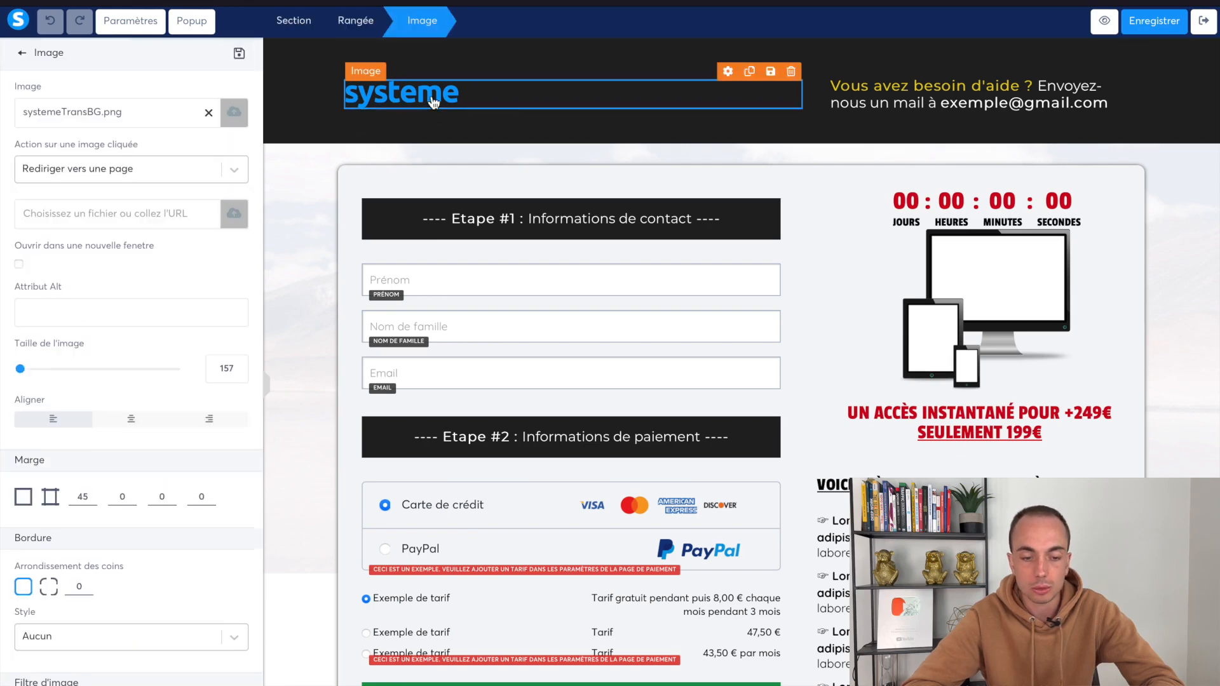
{"action": "left_click", "coordinate": [234, 115]}
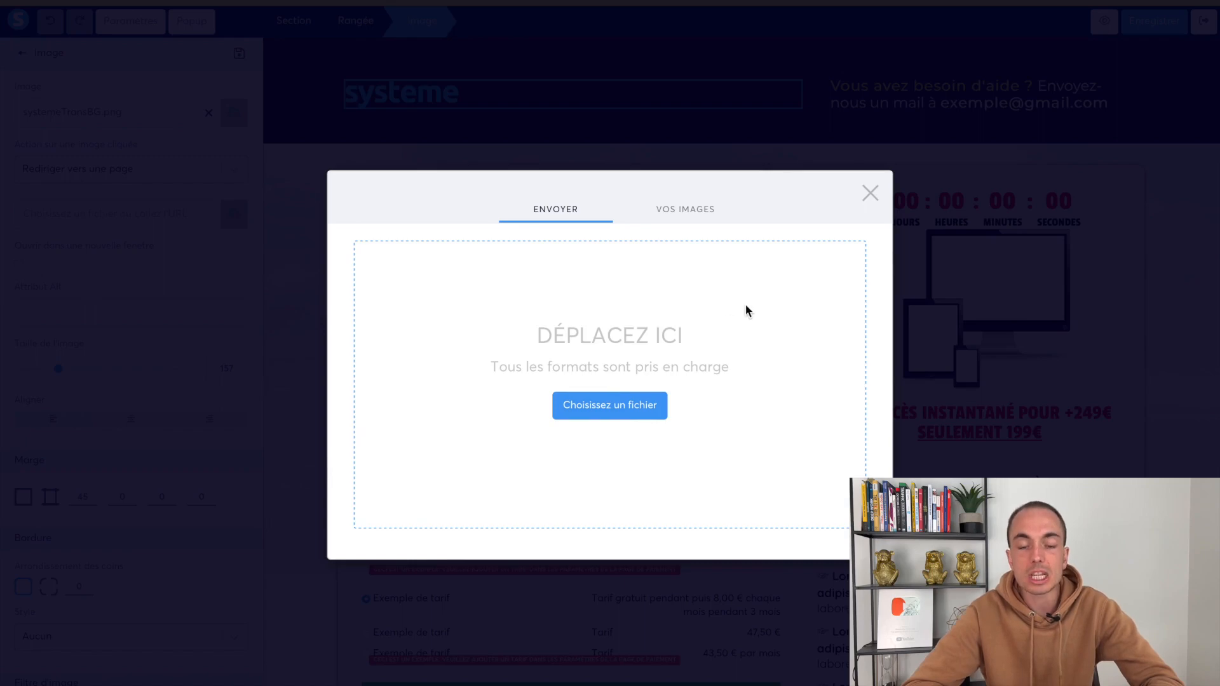
{"action": "left_click", "coordinate": [869, 194]}
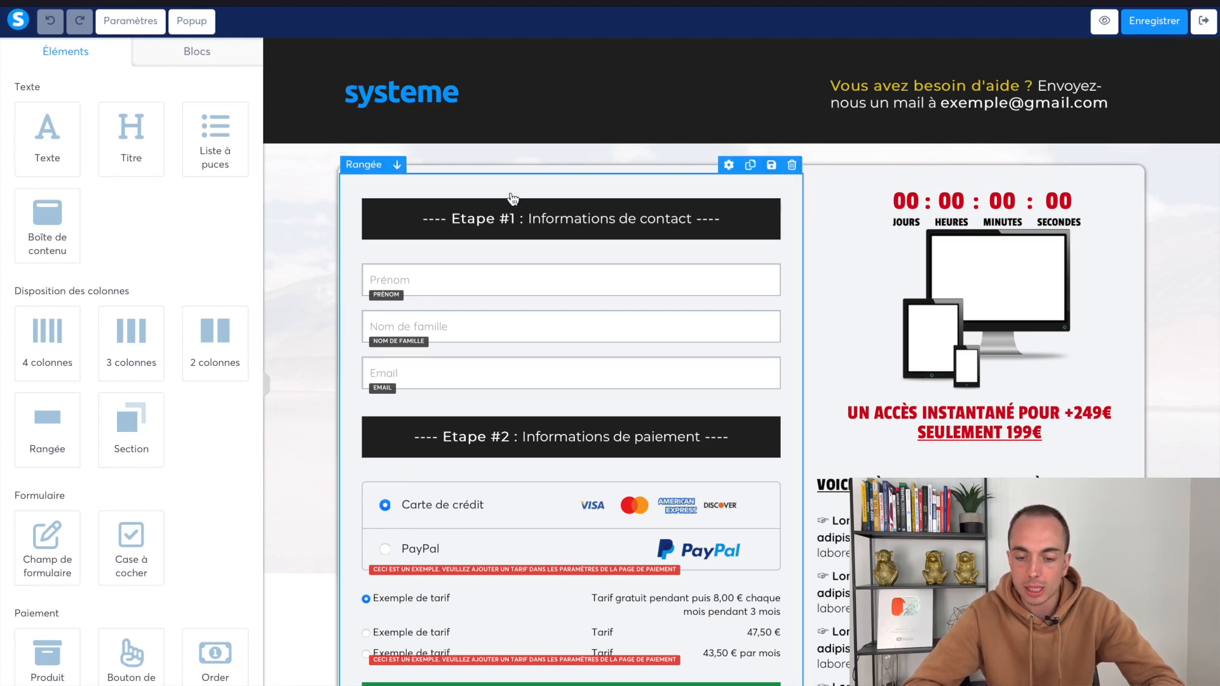
{"action": "left_click", "coordinate": [438, 97]}
{"action": "left_click", "coordinate": [232, 113]}
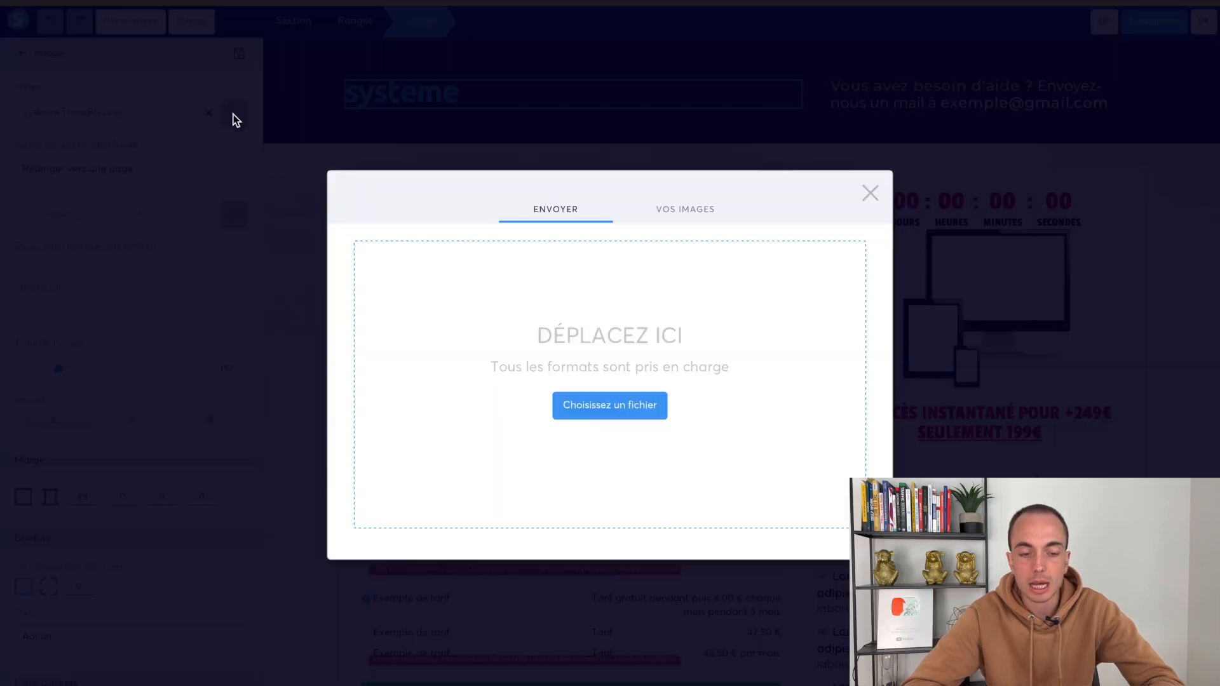
{"action": "left_click", "coordinate": [869, 192]}
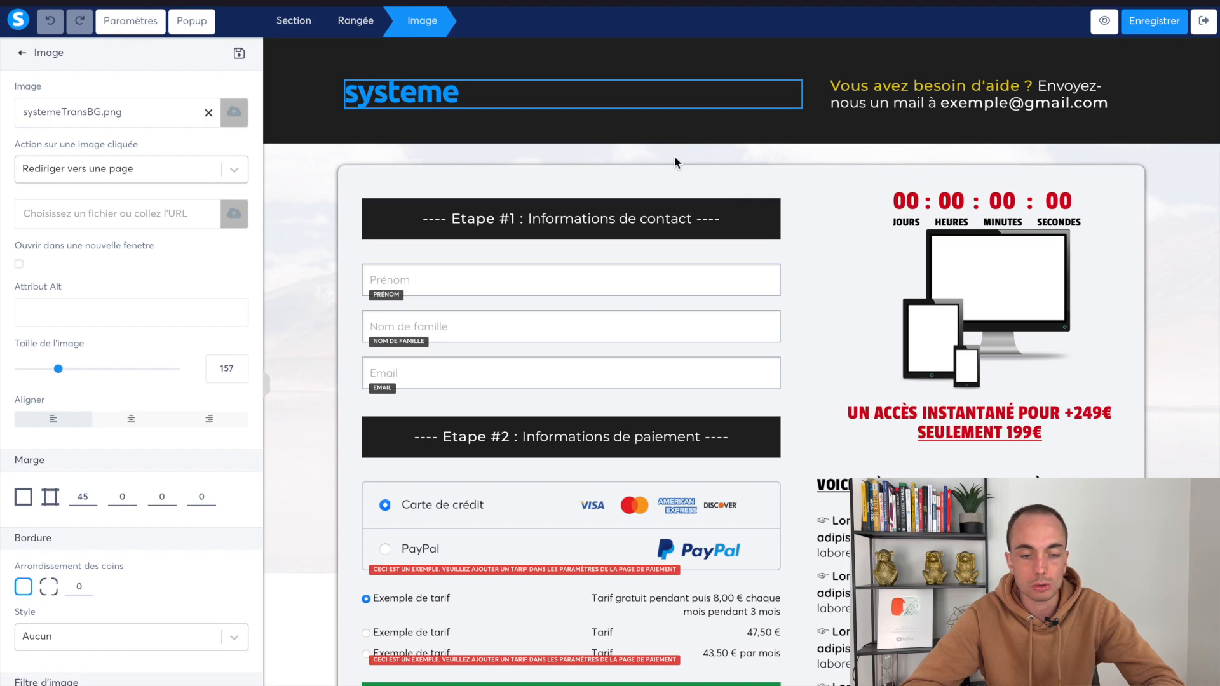
{"action": "left_click", "coordinate": [674, 155]}
{"action": "left_click_drag", "start_coordinate": [48, 137], "coordinate": [414, 125]}
Make the Lorem ipsum text white and replace it with the author's first name
{"action": "left_click", "coordinate": [415, 125]}
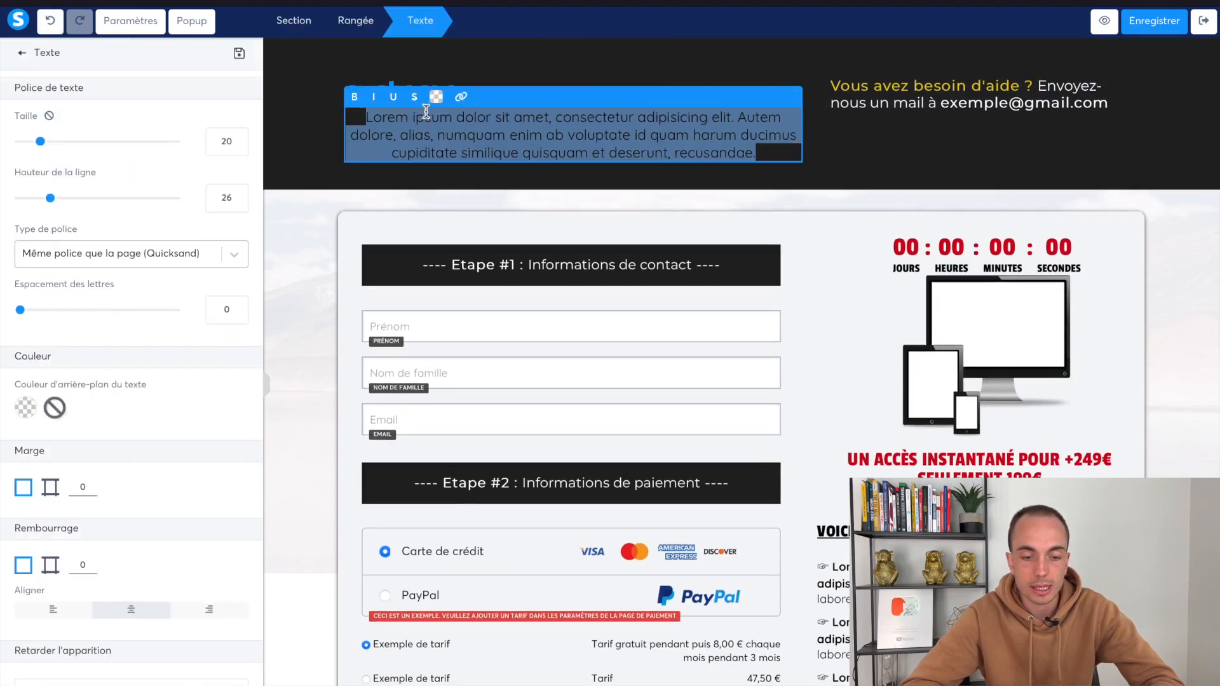
{"action": "left_click", "coordinate": [432, 106]}
{"action": "left_click", "coordinate": [435, 98]}
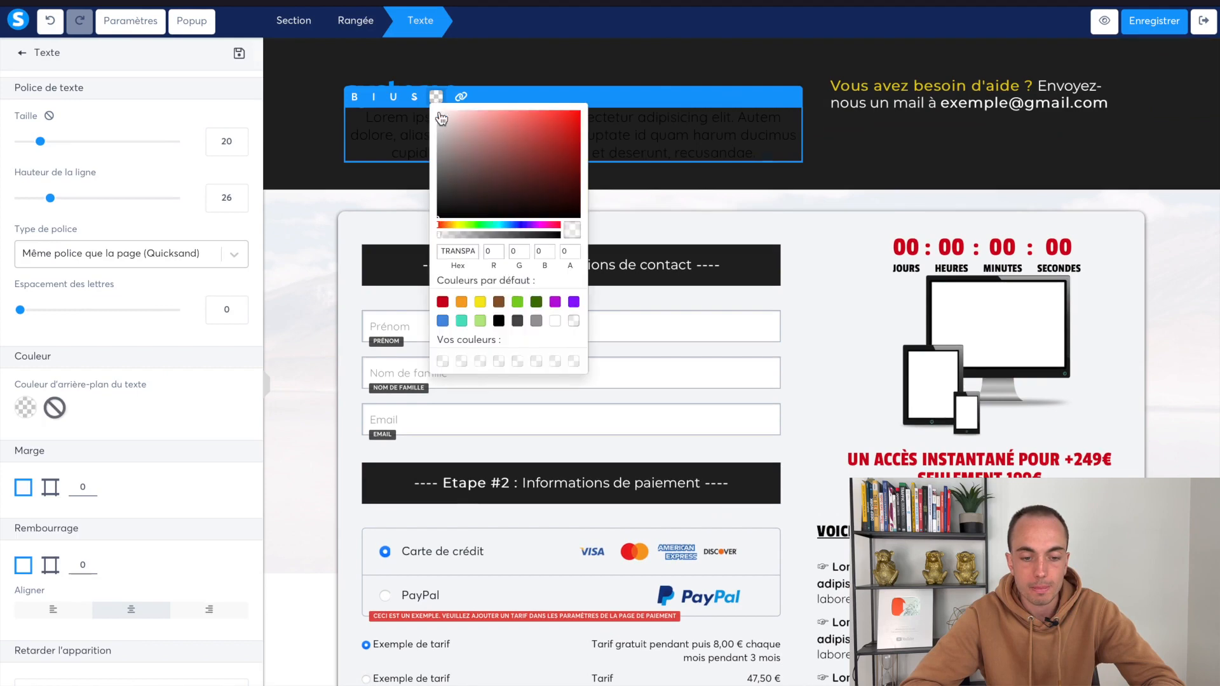
{"action": "left_click", "coordinate": [554, 322]}
{"action": "left_click", "coordinate": [397, 144]}
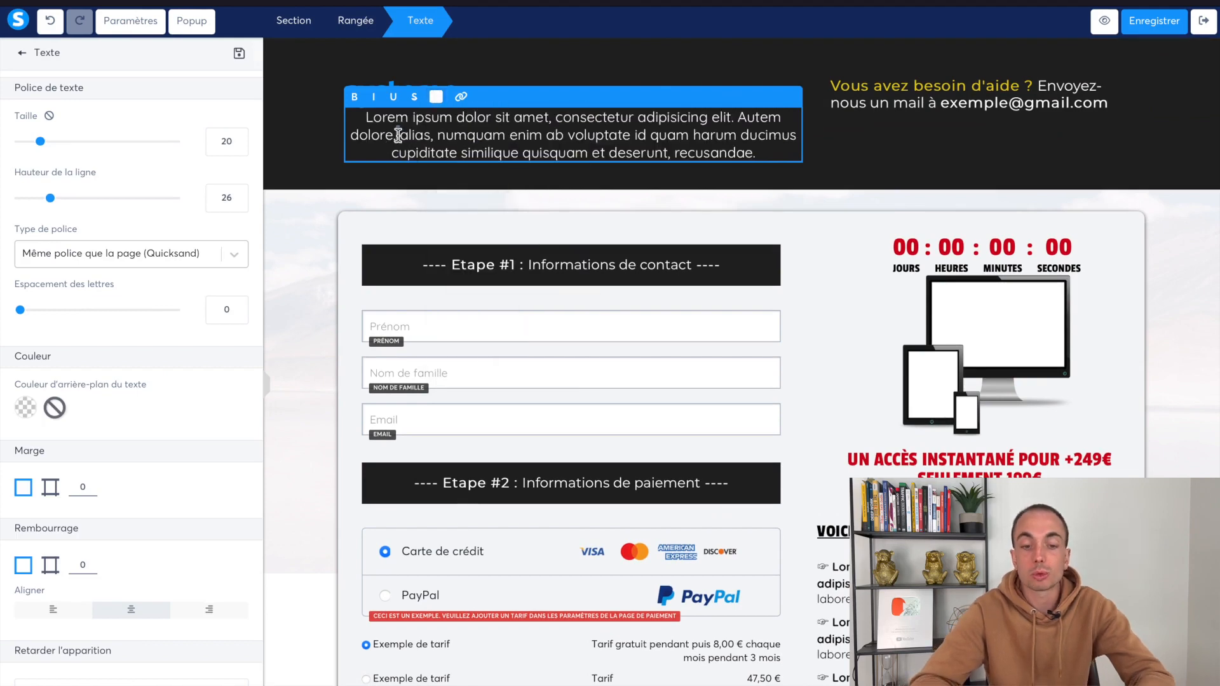
{"action": "key", "text": "ctrl+a"}
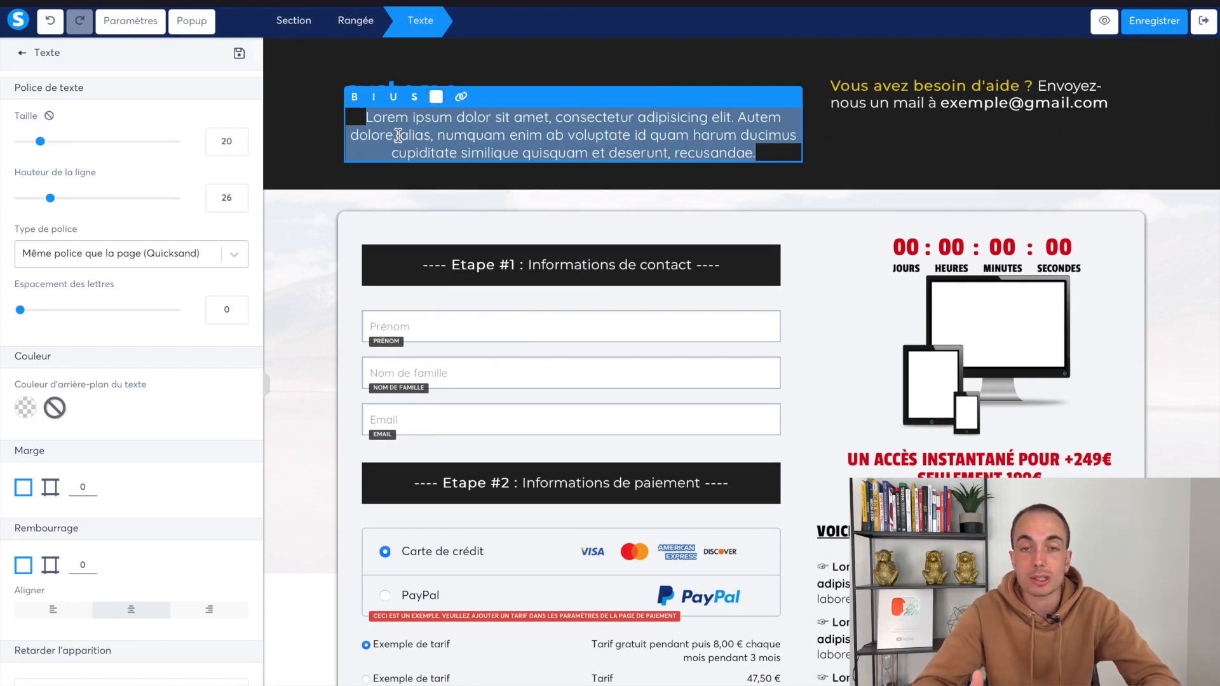
{"action": "type", "text": "Alexandre"}
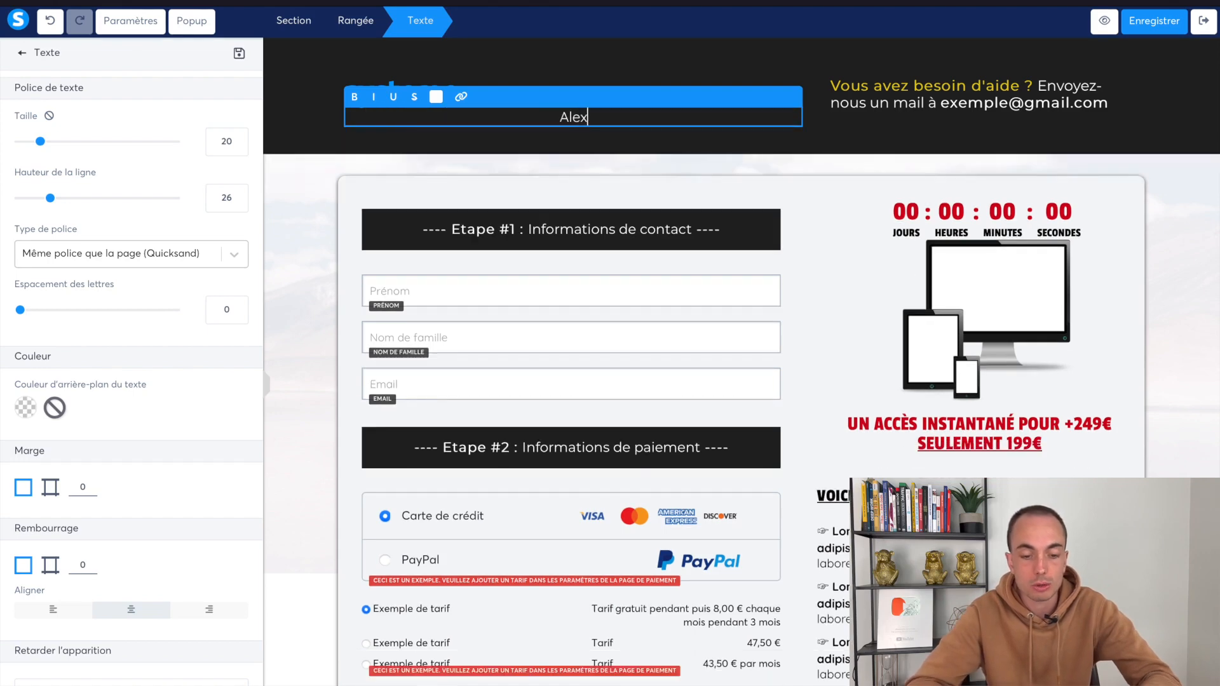
Left-align the name text at size 30, then delete the text block
{"action": "scroll", "coordinate": [68, 457], "scroll_direction": "down", "scroll_amount": 3}
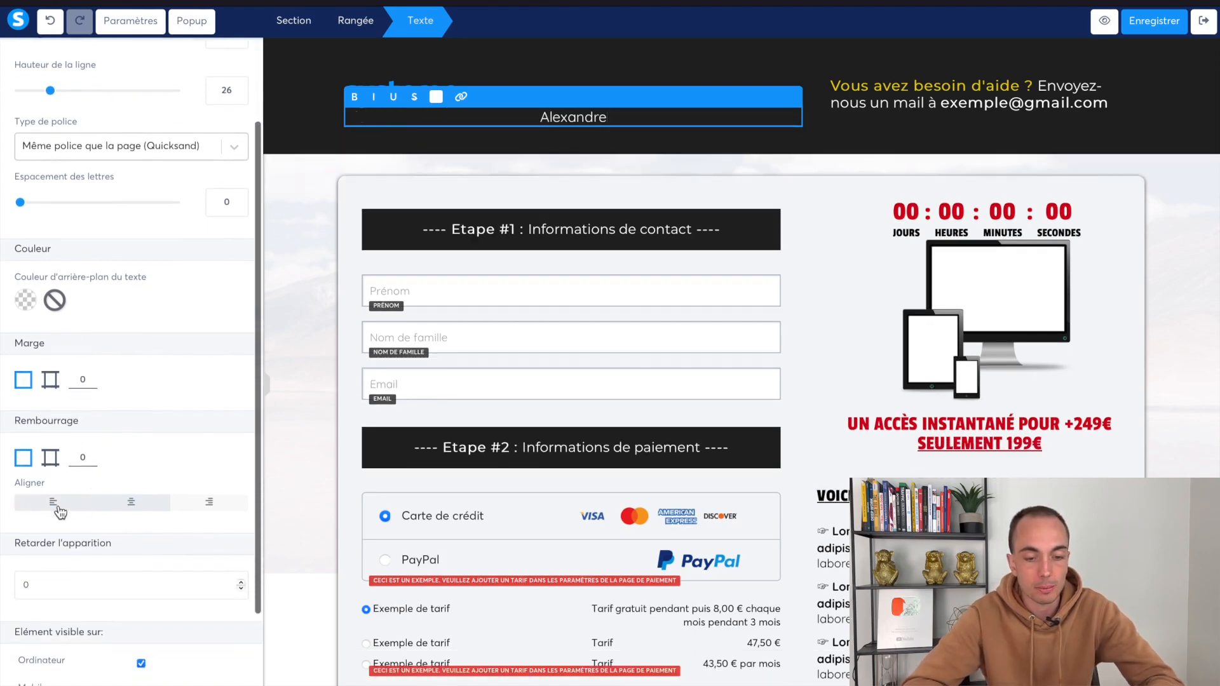
{"action": "left_click", "coordinate": [57, 501]}
{"action": "scroll", "coordinate": [60, 96], "scroll_direction": "up", "scroll_amount": 2}
{"action": "left_click_drag", "start_coordinate": [55, 141], "coordinate": [58, 143]}
{"action": "left_click", "coordinate": [530, 175]}
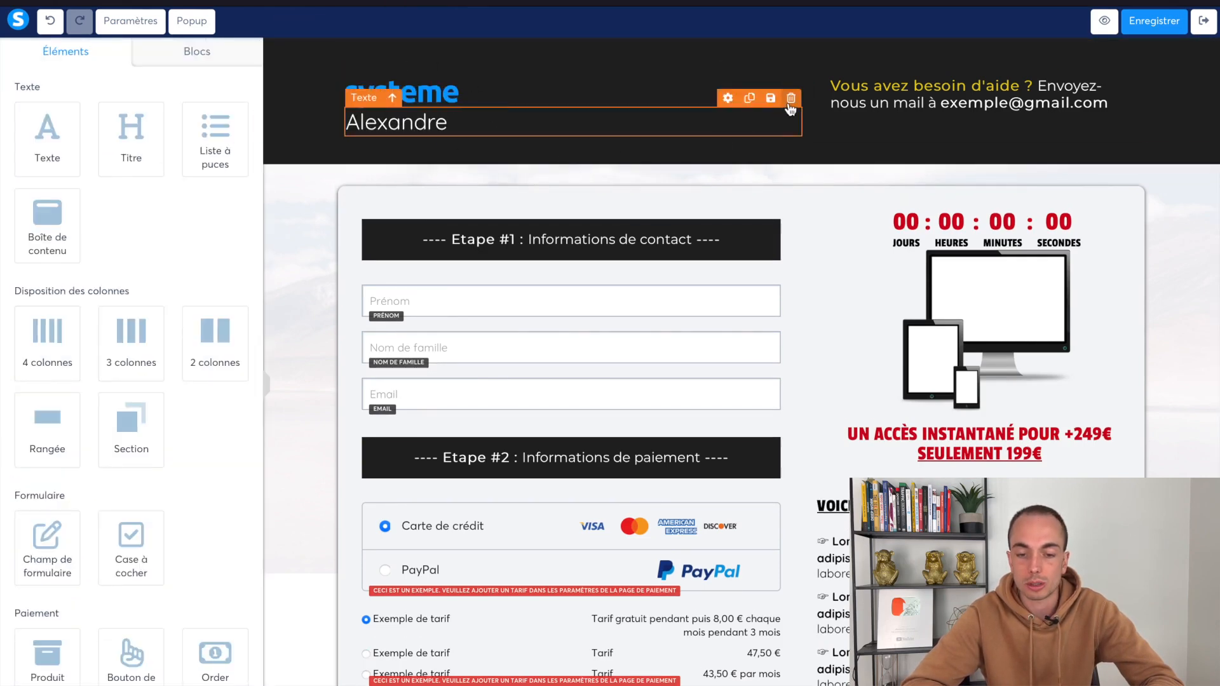
{"action": "left_click", "coordinate": [790, 100]}
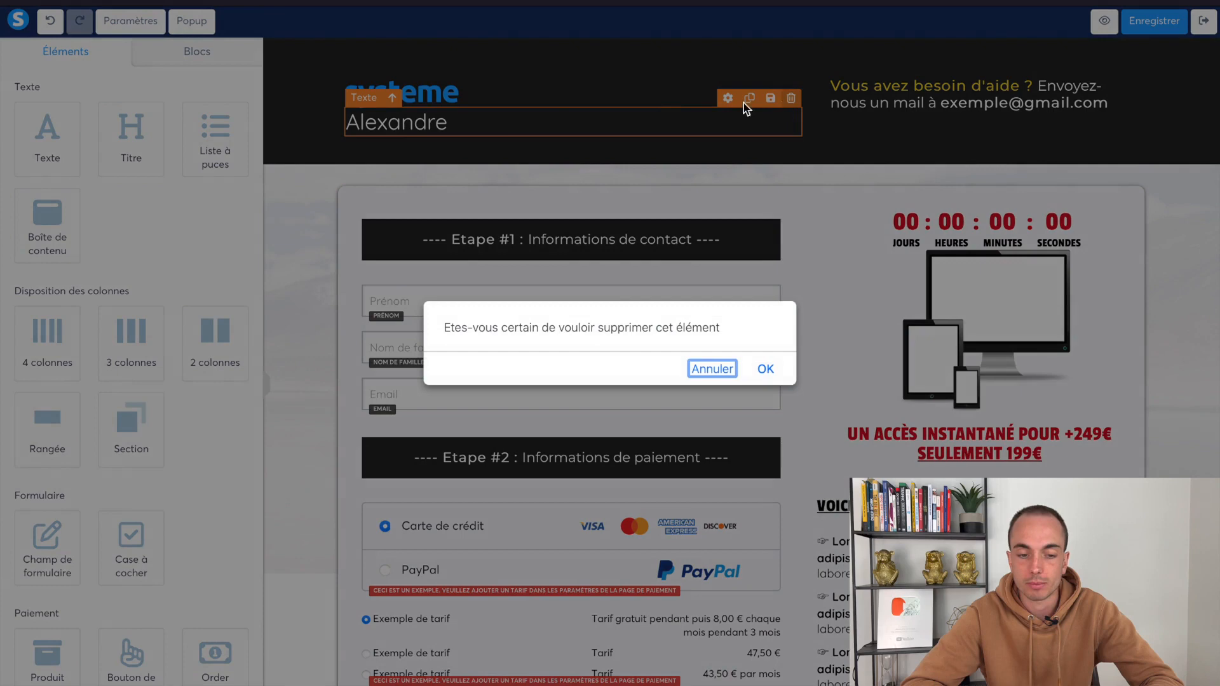
{"action": "left_click", "coordinate": [766, 369]}
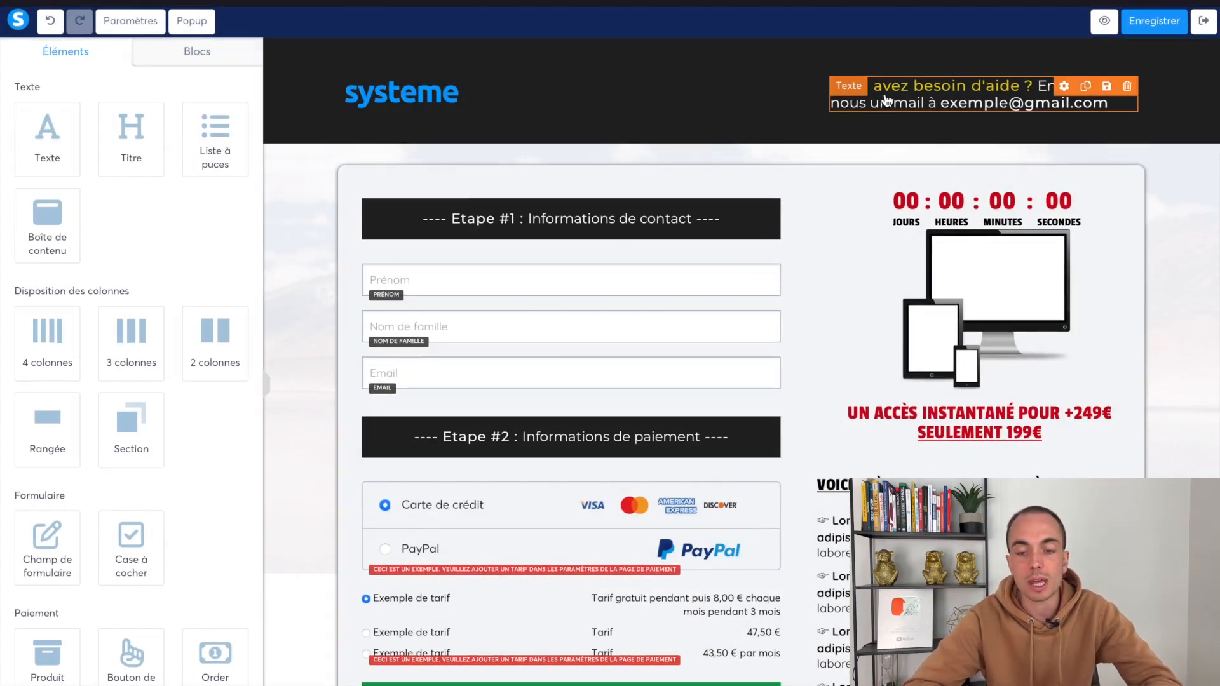
Swap the example e-mail in the header help message for the author's own e-mail address
{"action": "left_click", "coordinate": [946, 110]}
{"action": "left_click_drag", "start_coordinate": [941, 105], "coordinate": [1109, 108]}
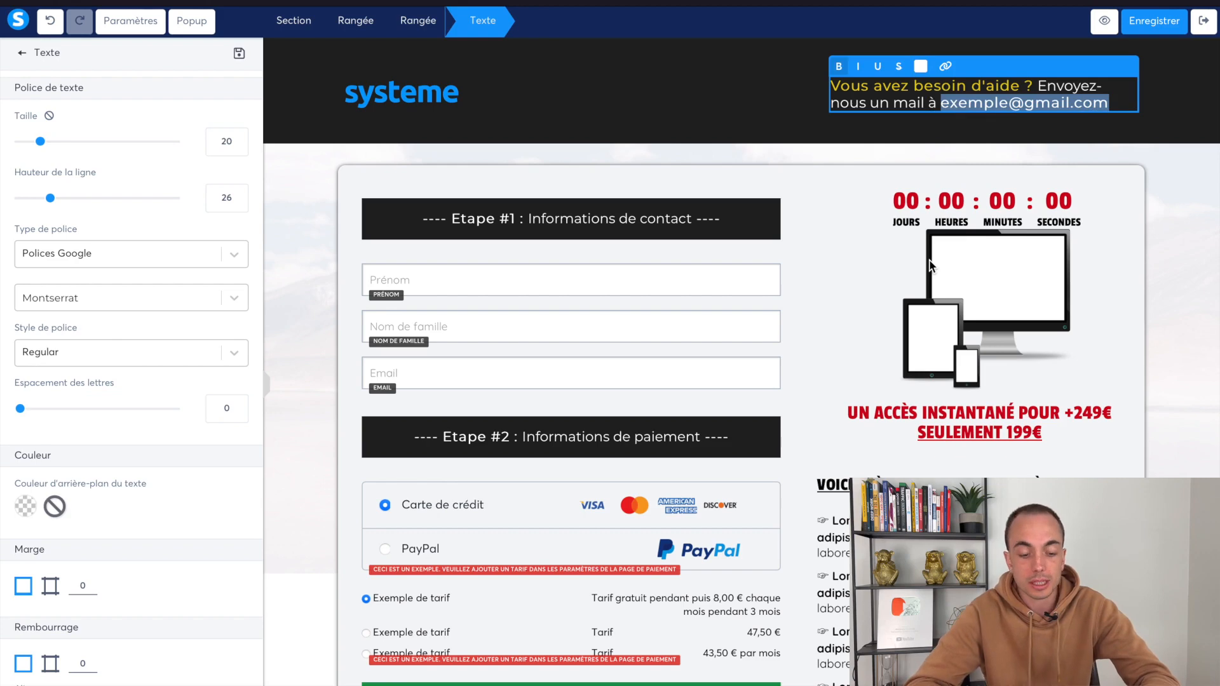
{"action": "left_click", "coordinate": [897, 150]}
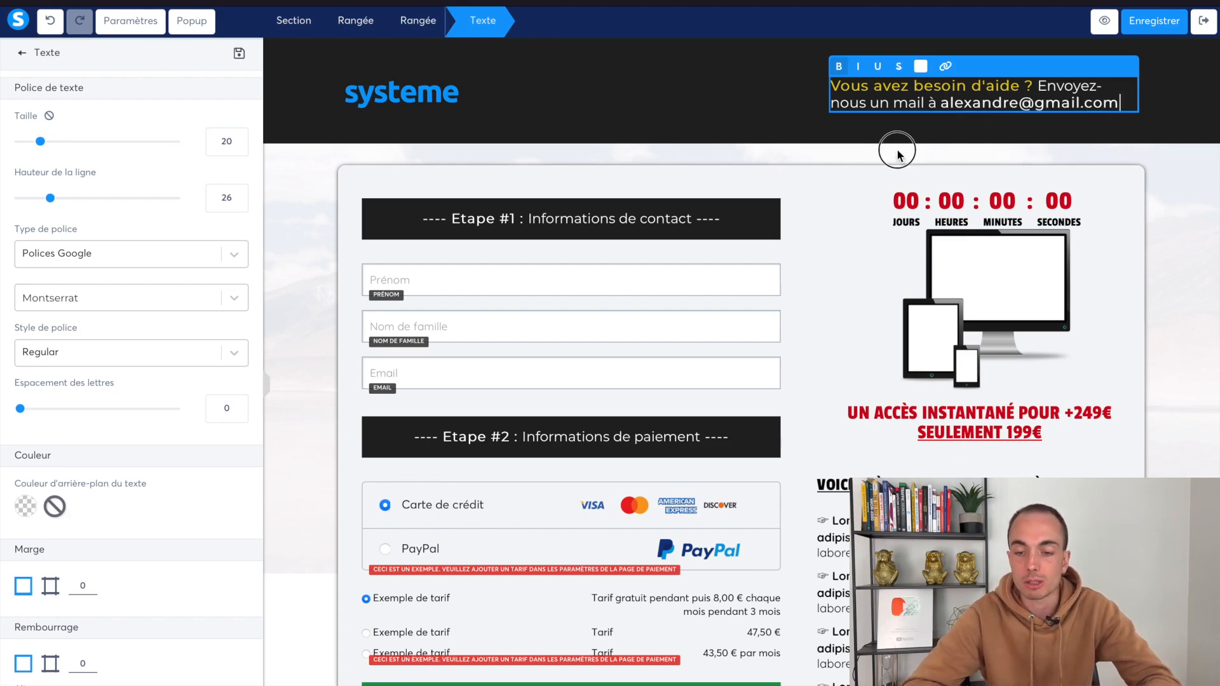
{"action": "left_click", "coordinate": [959, 112]}
{"action": "left_click_drag", "start_coordinate": [942, 104], "coordinate": [1114, 103]}
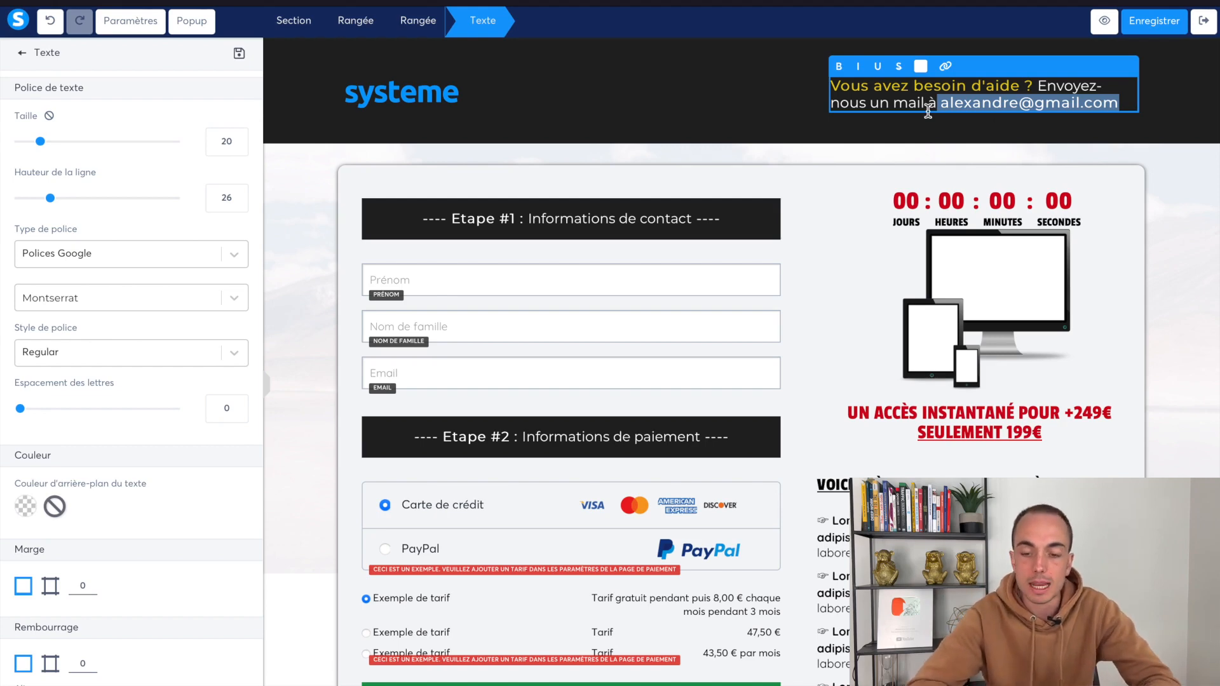
{"action": "left_click", "coordinate": [699, 165]}
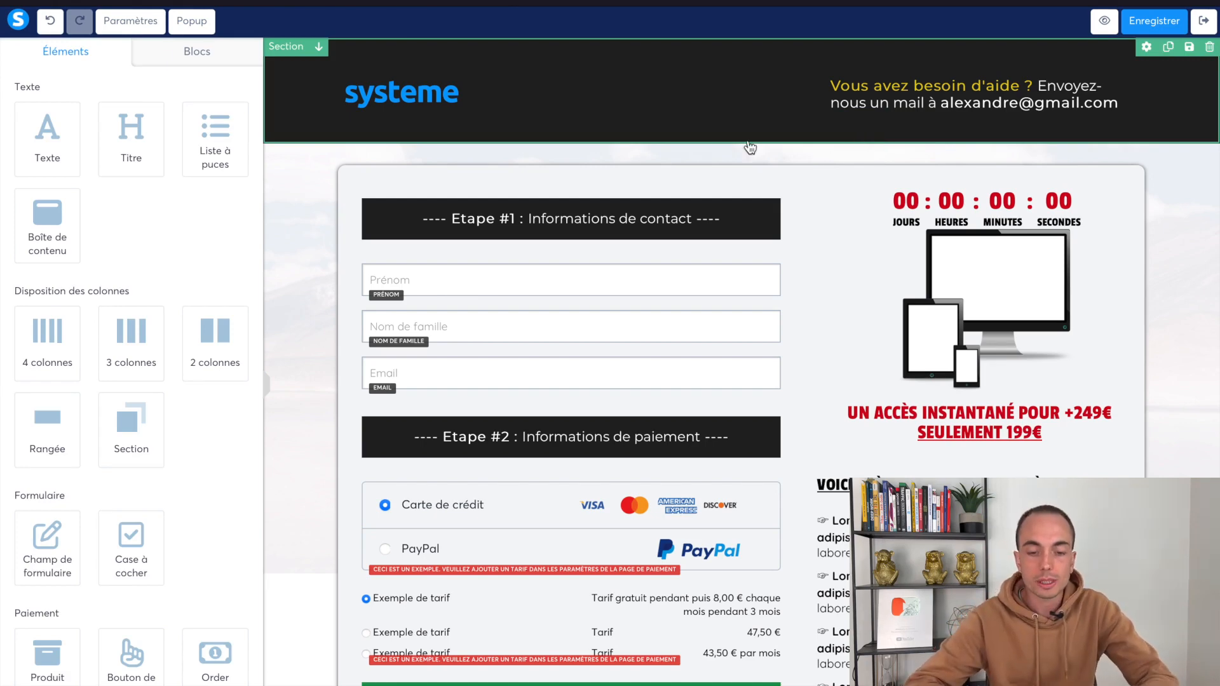
{"action": "scroll", "coordinate": [607, 269], "scroll_direction": "down", "scroll_amount": 1}
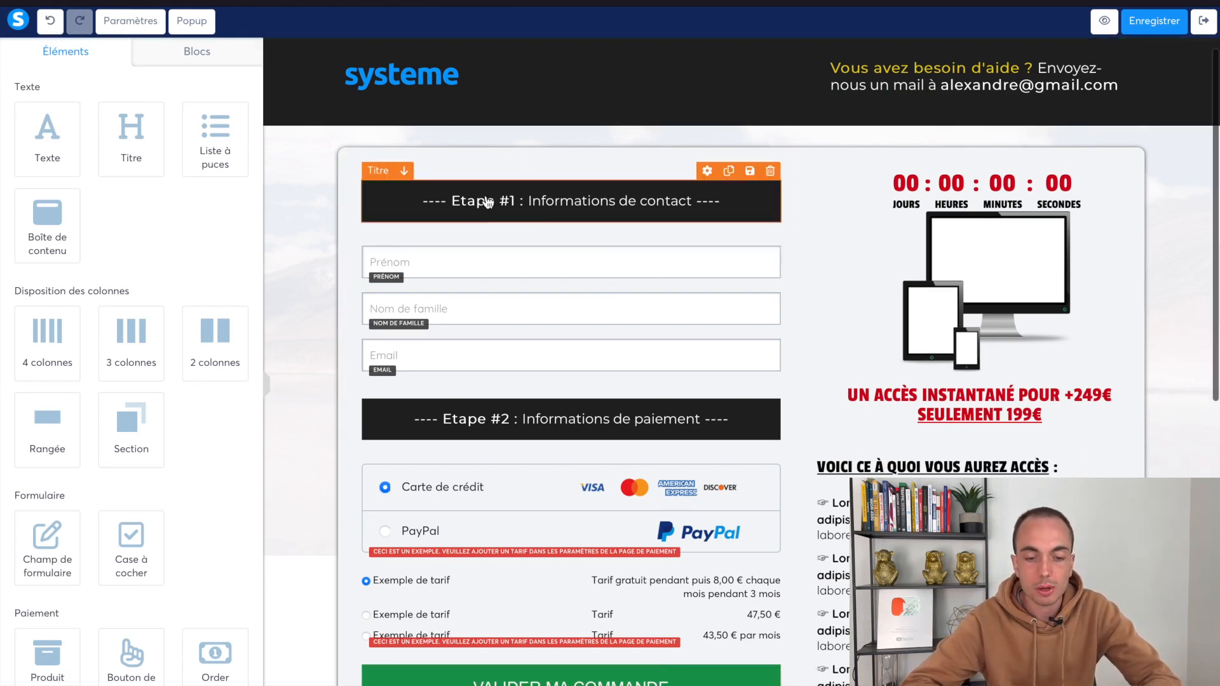
{"action": "scroll", "coordinate": [636, 255], "scroll_direction": "down", "scroll_amount": 2}
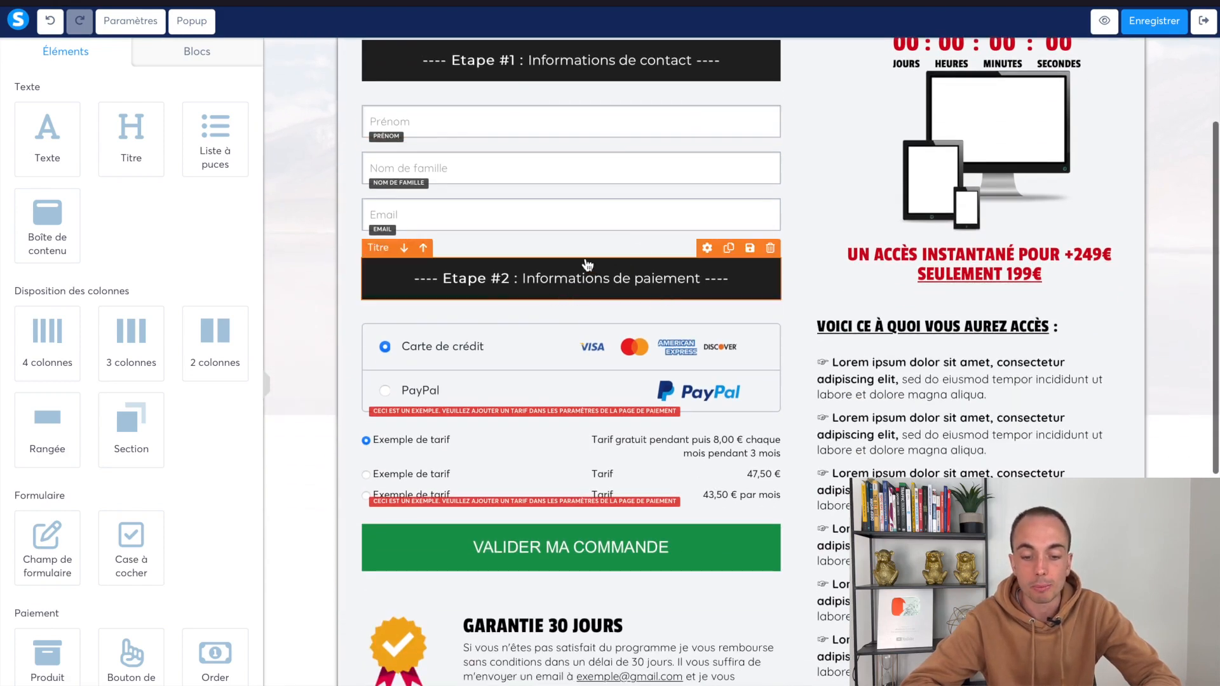
{"action": "scroll", "coordinate": [587, 264], "scroll_direction": "up", "scroll_amount": 2}
{"action": "left_click", "coordinate": [498, 172]}
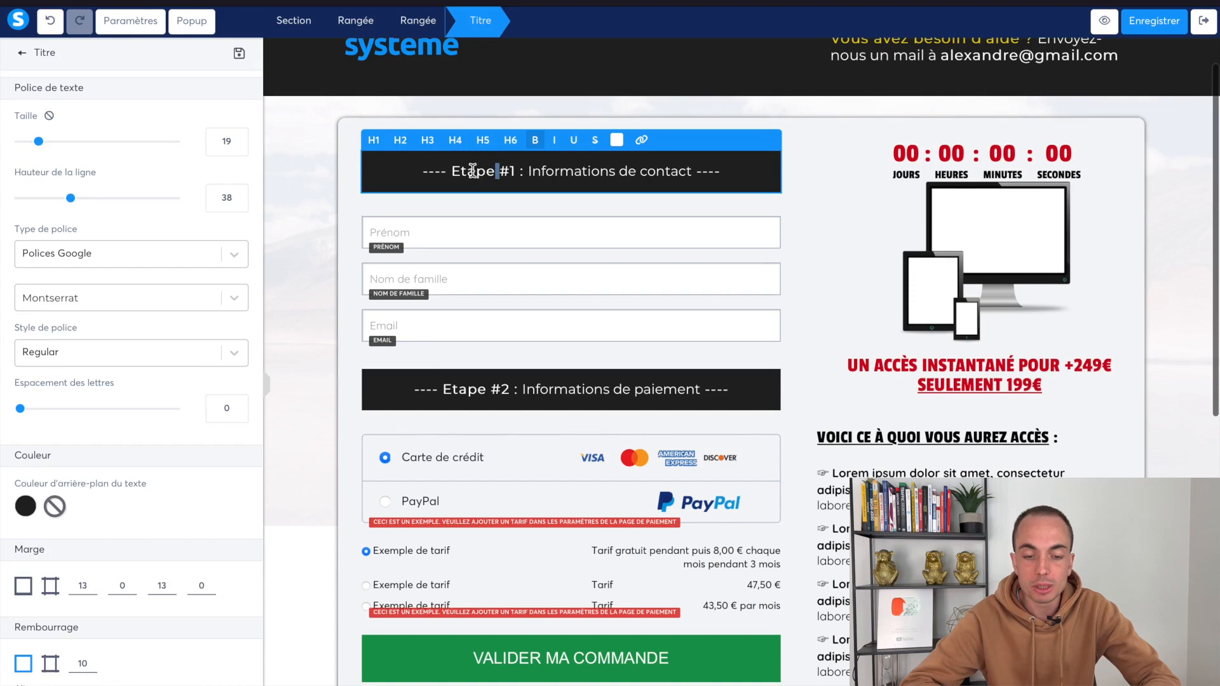
{"action": "triple_click", "coordinate": [473, 170]}
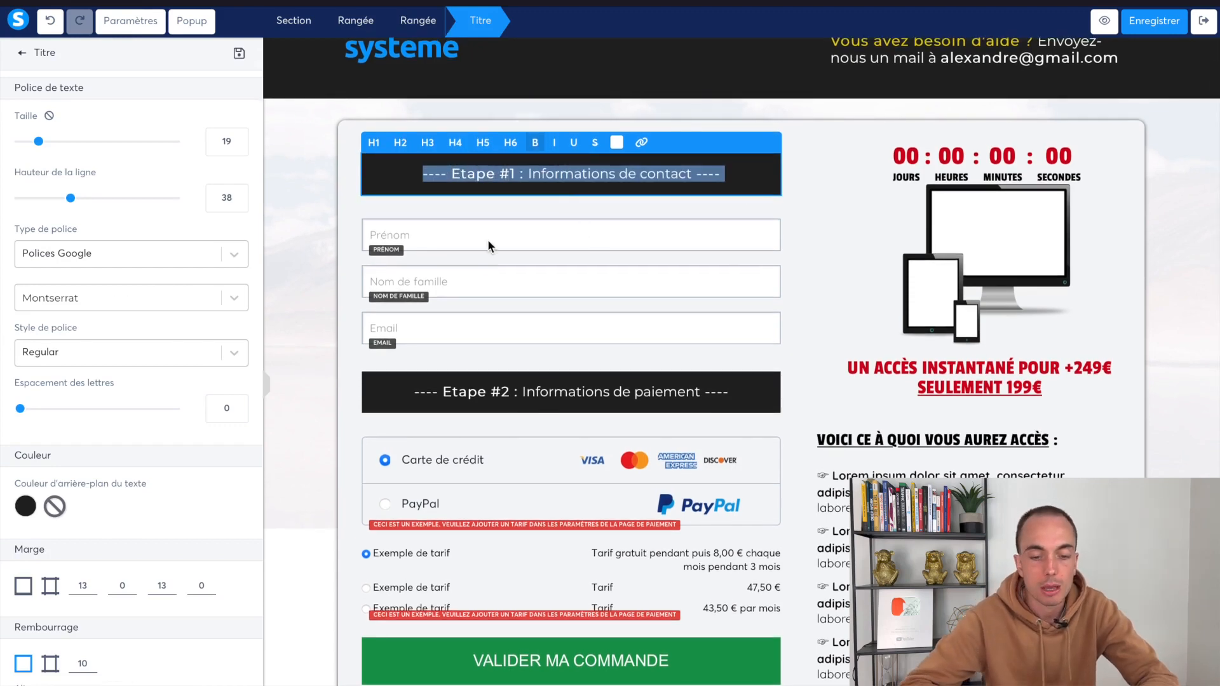
{"action": "left_click", "coordinate": [526, 175]}
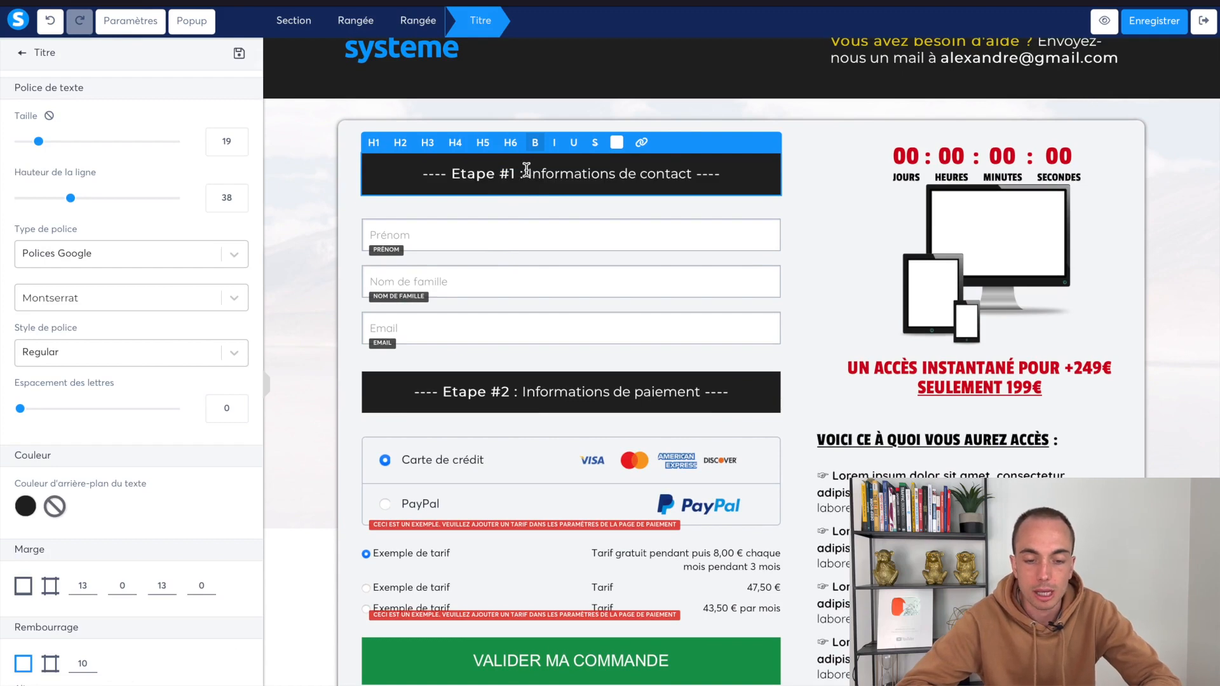
{"action": "left_click_drag", "start_coordinate": [528, 173], "coordinate": [452, 175]}
{"action": "key", "text": "ctrl+c"}
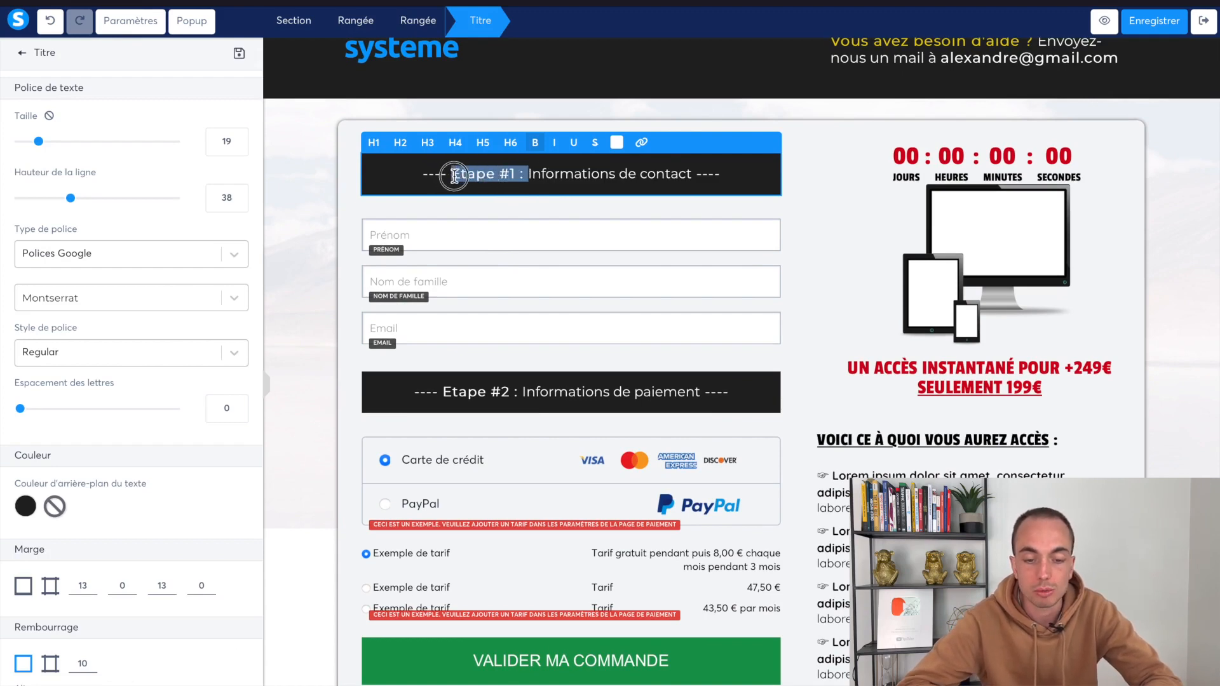
{"action": "key", "text": "BackSpace"}
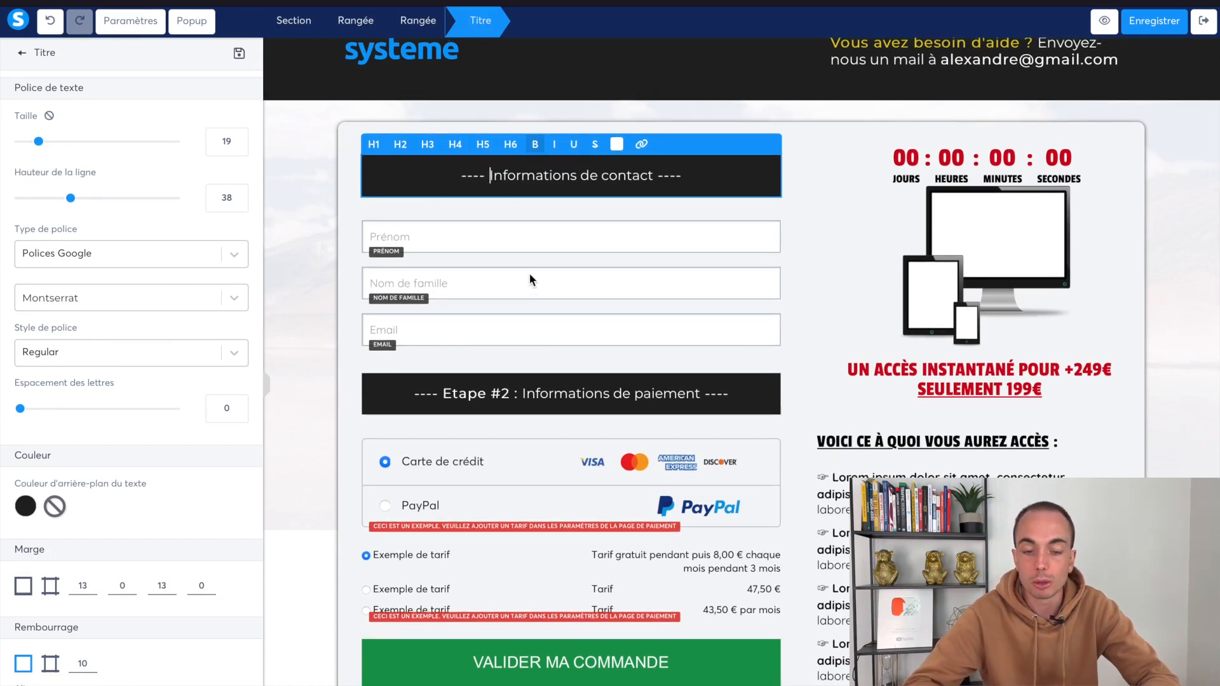
{"action": "key", "text": "ctrl+v"}
{"action": "left_click", "coordinate": [502, 235]}
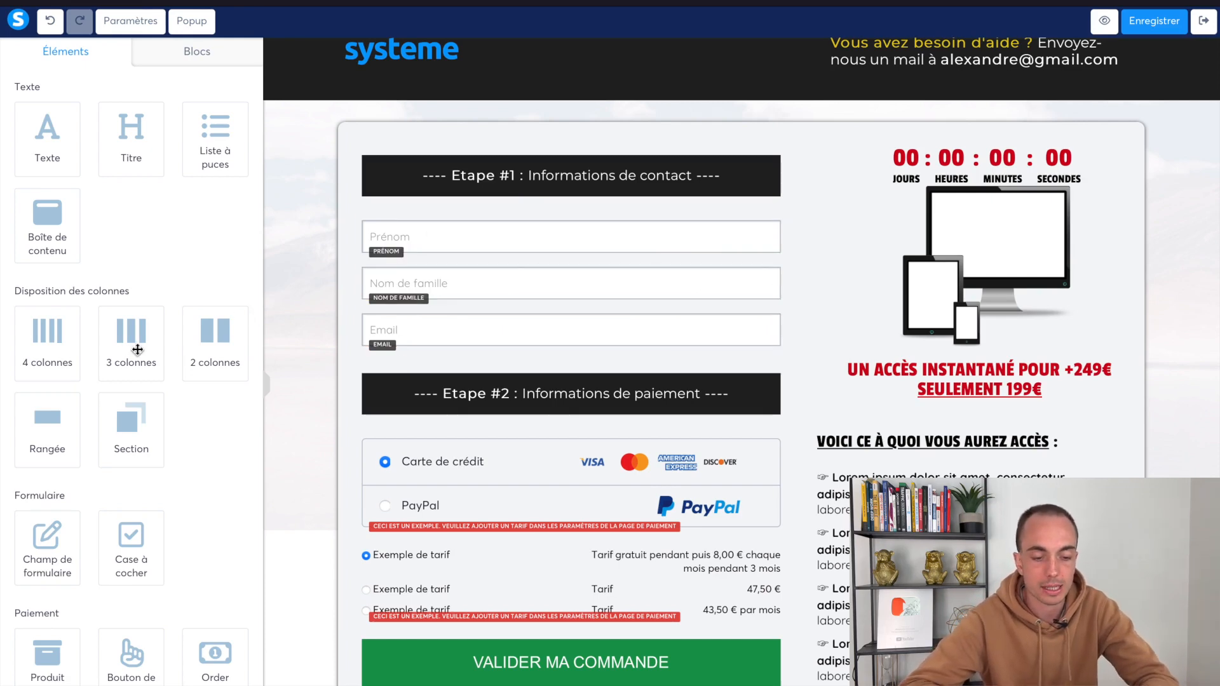
Add a two-column row placing Prénom and Nom de famille side by side
{"action": "left_click_drag", "start_coordinate": [211, 331], "coordinate": [432, 227]}
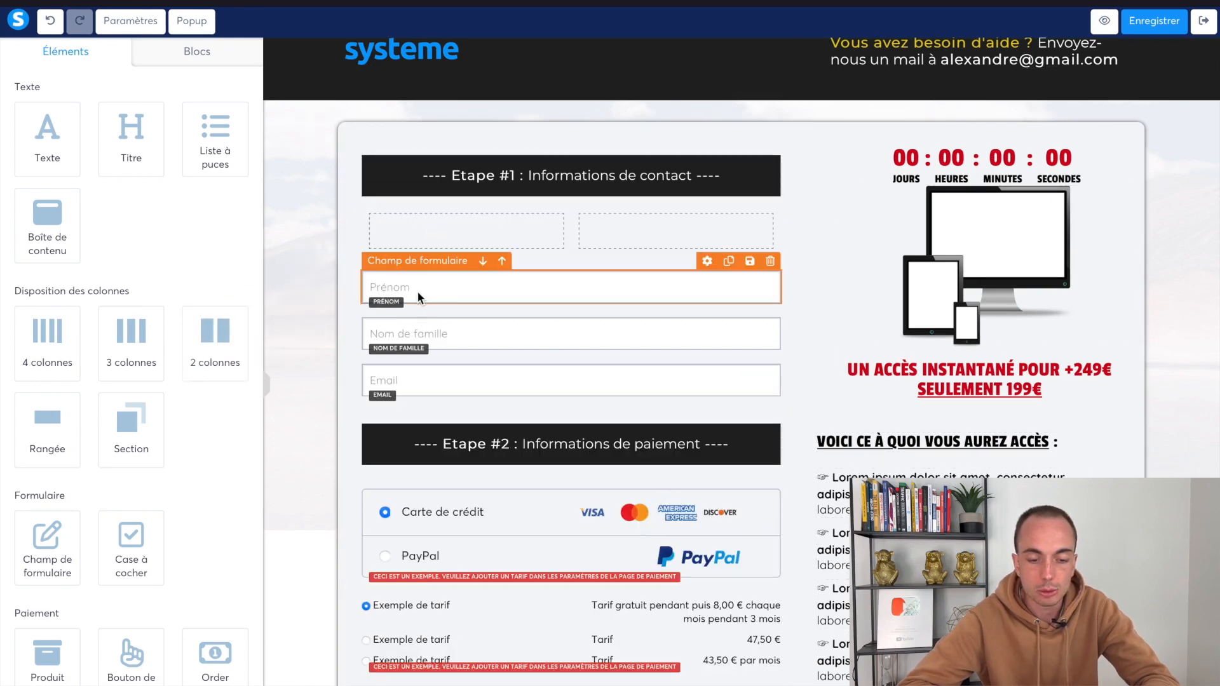
{"action": "left_click_drag", "start_coordinate": [414, 284], "coordinate": [417, 244]}
{"action": "left_click", "coordinate": [451, 299]}
{"action": "left_click_drag", "start_coordinate": [451, 299], "coordinate": [598, 230]}
Remove the top margins of the Prénom and Nom de famille fields
{"action": "left_click", "coordinate": [584, 224]}
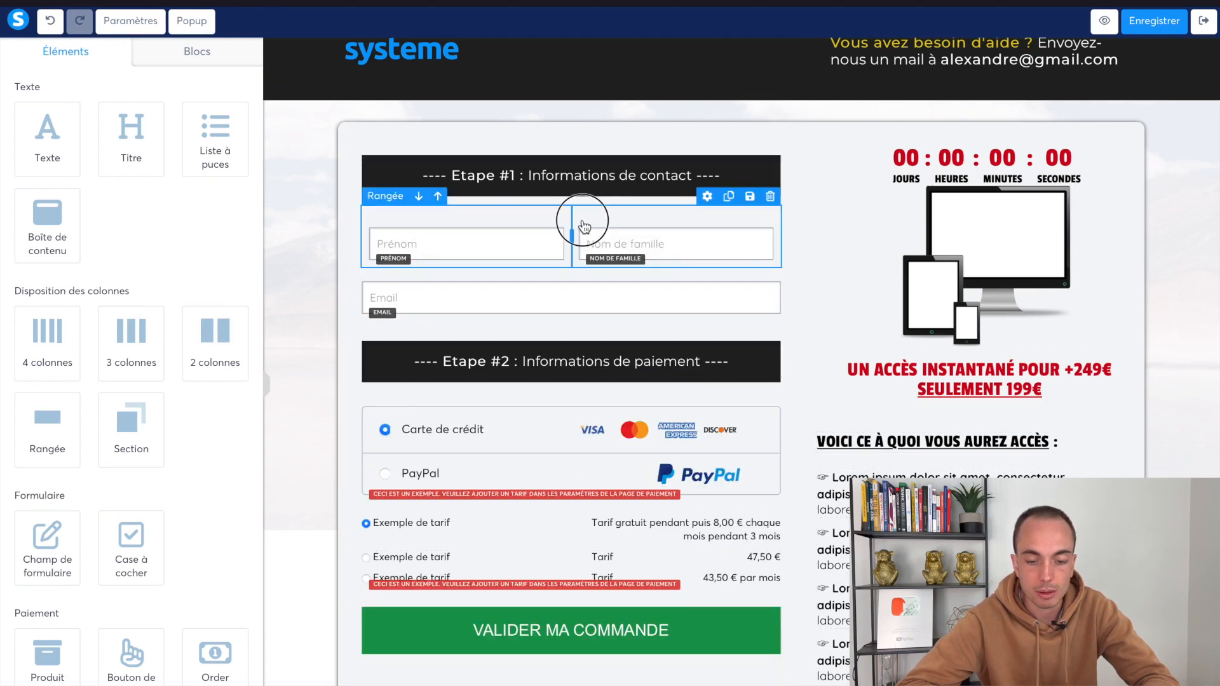
{"action": "scroll", "coordinate": [166, 434], "scroll_direction": "down", "scroll_amount": 8}
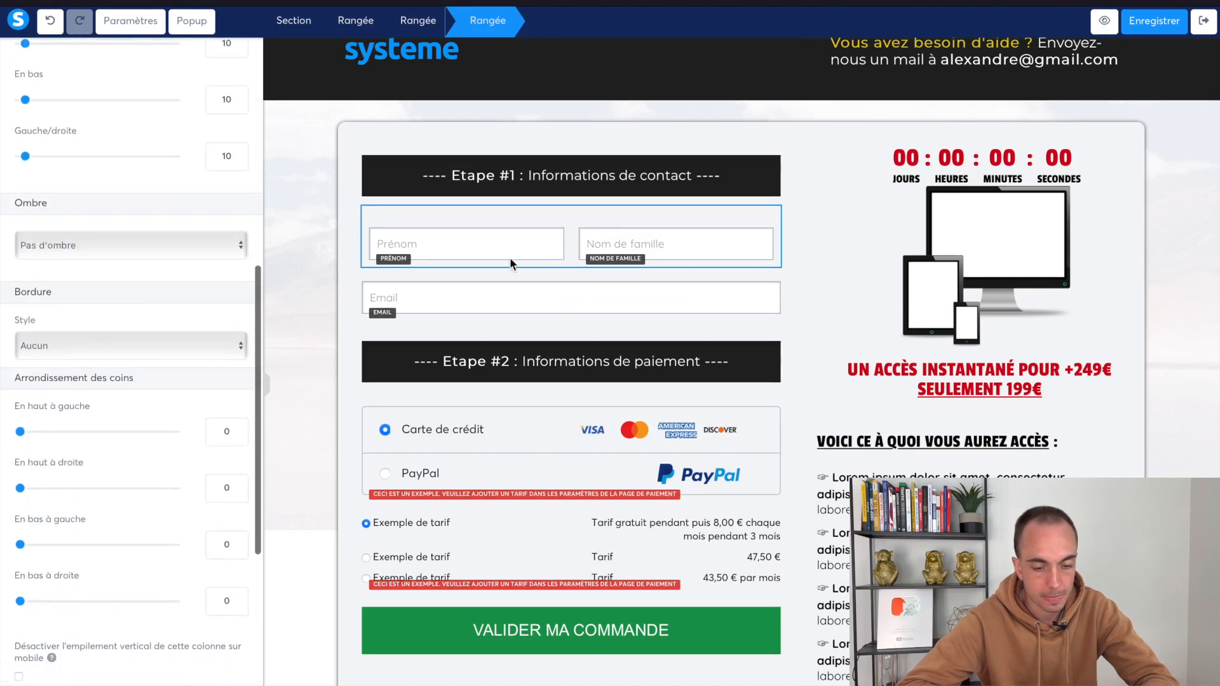
{"action": "left_click", "coordinate": [508, 237]}
{"action": "left_click", "coordinate": [482, 246]}
{"action": "scroll", "coordinate": [112, 433], "scroll_direction": "down", "scroll_amount": 5}
{"action": "left_click_drag", "start_coordinate": [36, 354], "coordinate": [11, 356]}
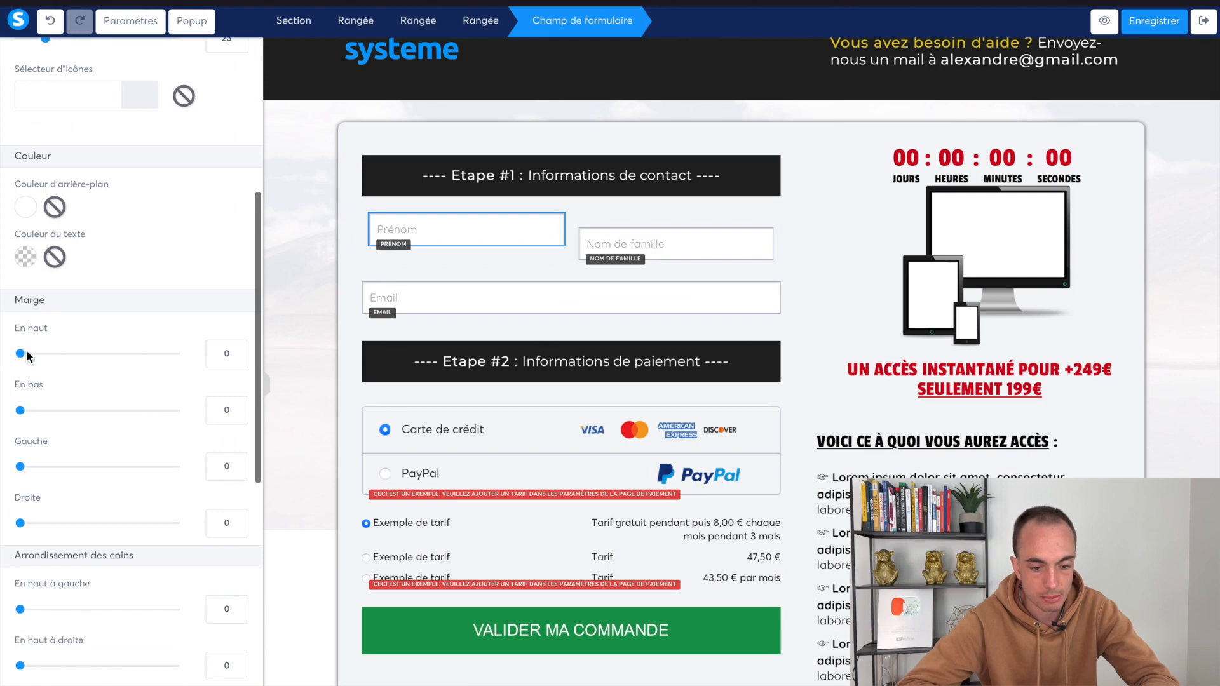
{"action": "left_click", "coordinate": [488, 274]}
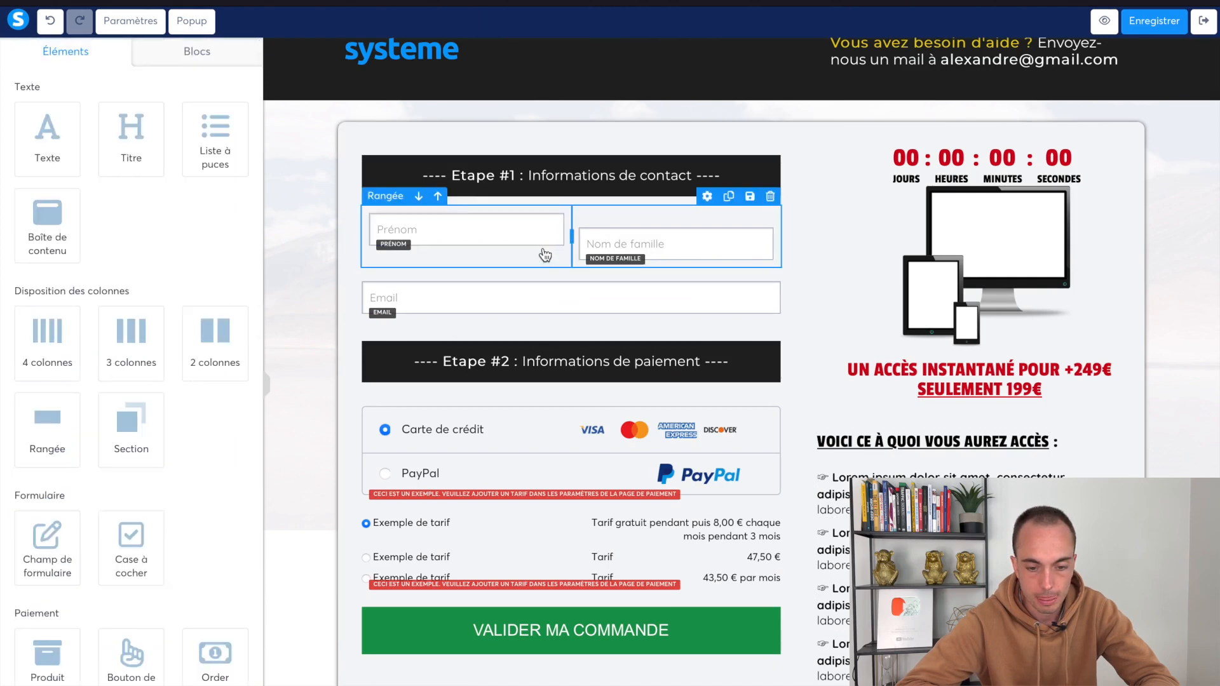
{"action": "left_click", "coordinate": [601, 248]}
{"action": "scroll", "coordinate": [147, 412], "scroll_direction": "down", "scroll_amount": 3}
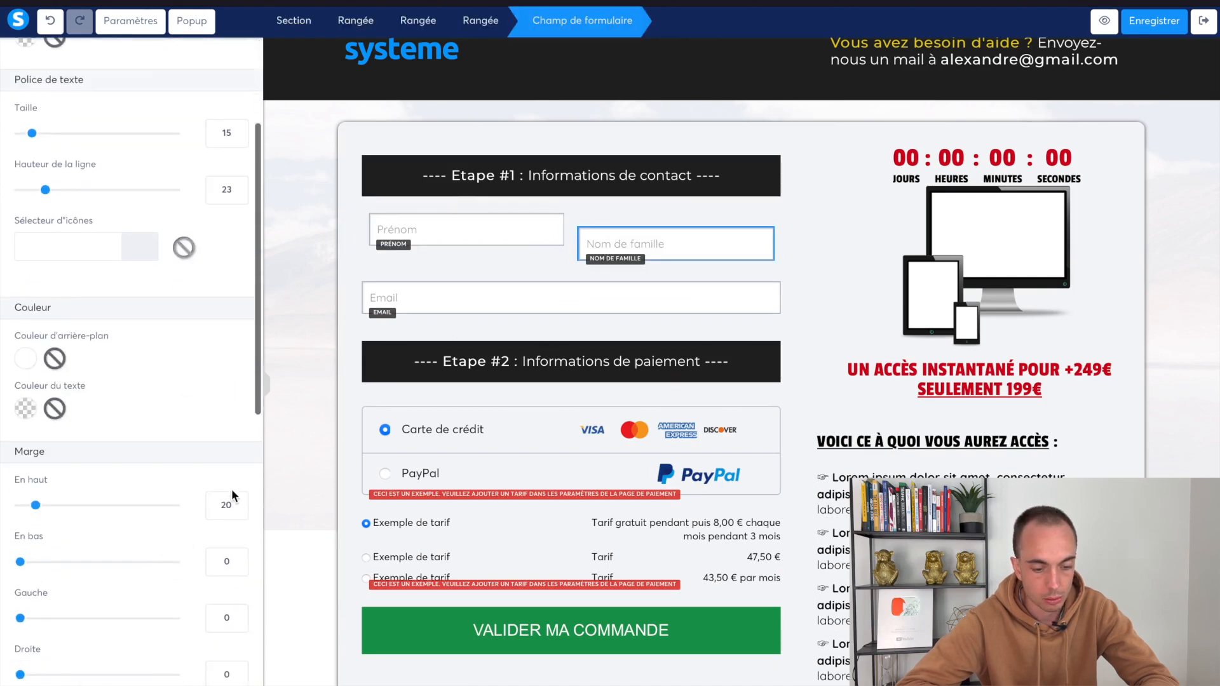
{"action": "left_click_drag", "start_coordinate": [39, 509], "coordinate": [16, 509]}
{"action": "left_click", "coordinate": [532, 307]}
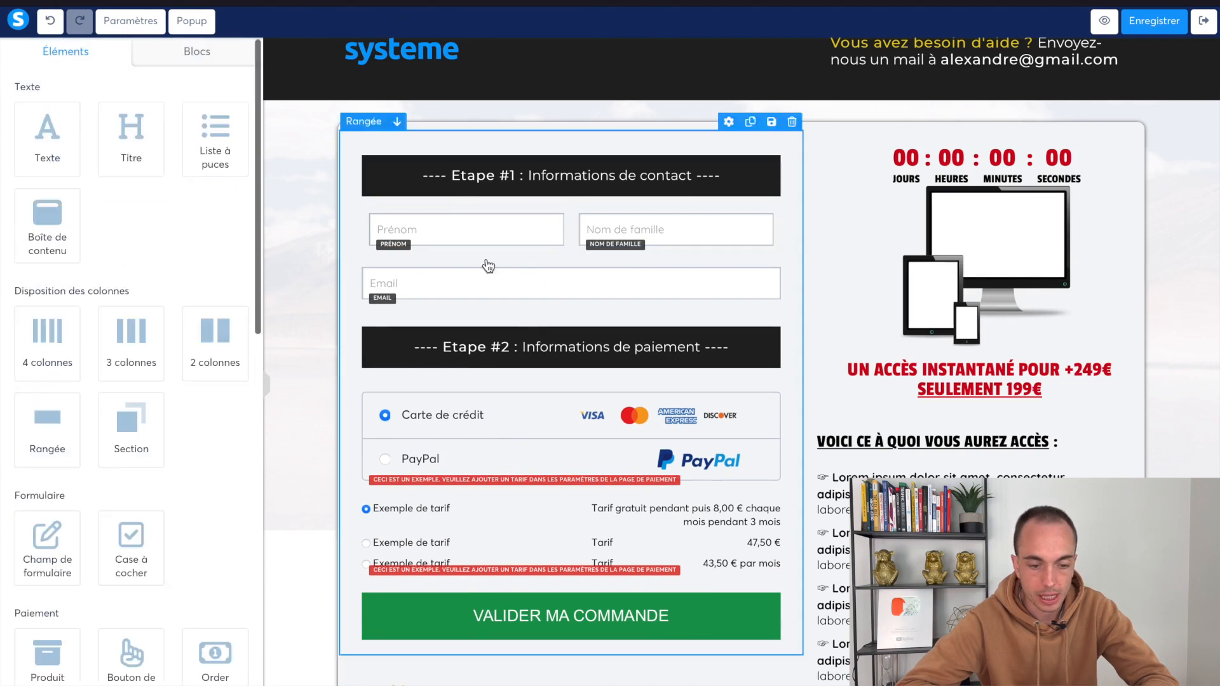
Set the name row's side padding and its top and bottom padding to 0
{"action": "left_click", "coordinate": [365, 248]}
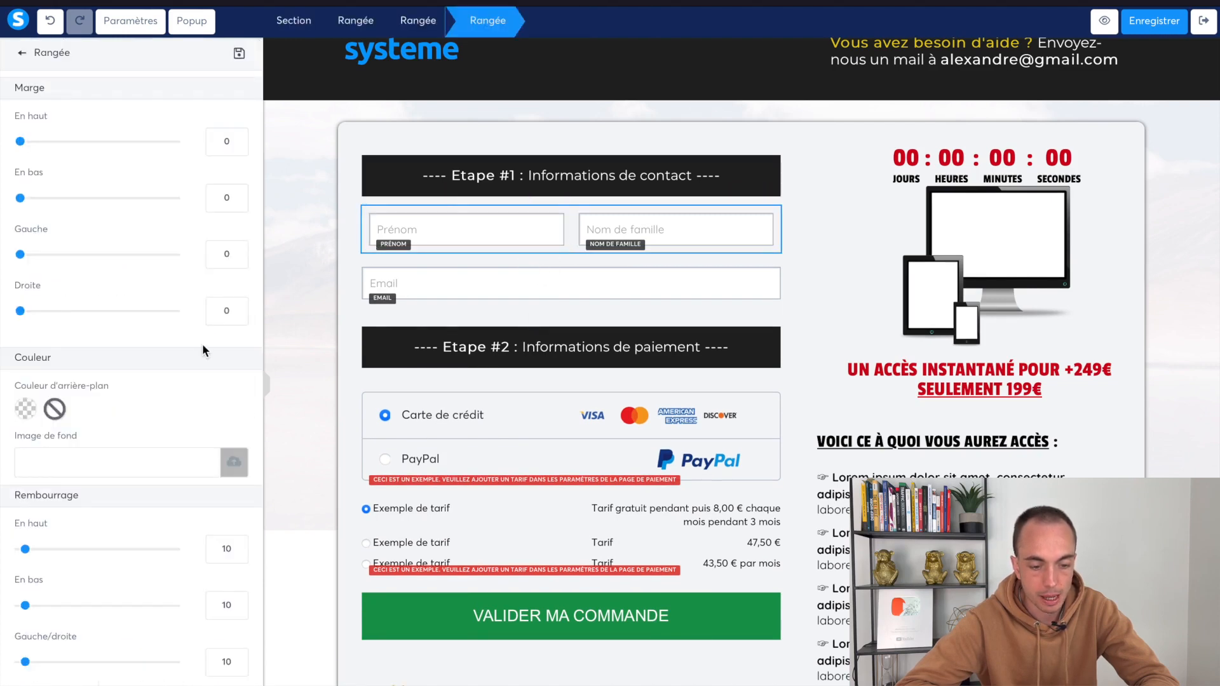
{"action": "scroll", "coordinate": [200, 353], "scroll_direction": "down", "scroll_amount": 2}
{"action": "left_click_drag", "start_coordinate": [25, 523], "coordinate": [8, 522]}
{"action": "left_click", "coordinate": [512, 283]}
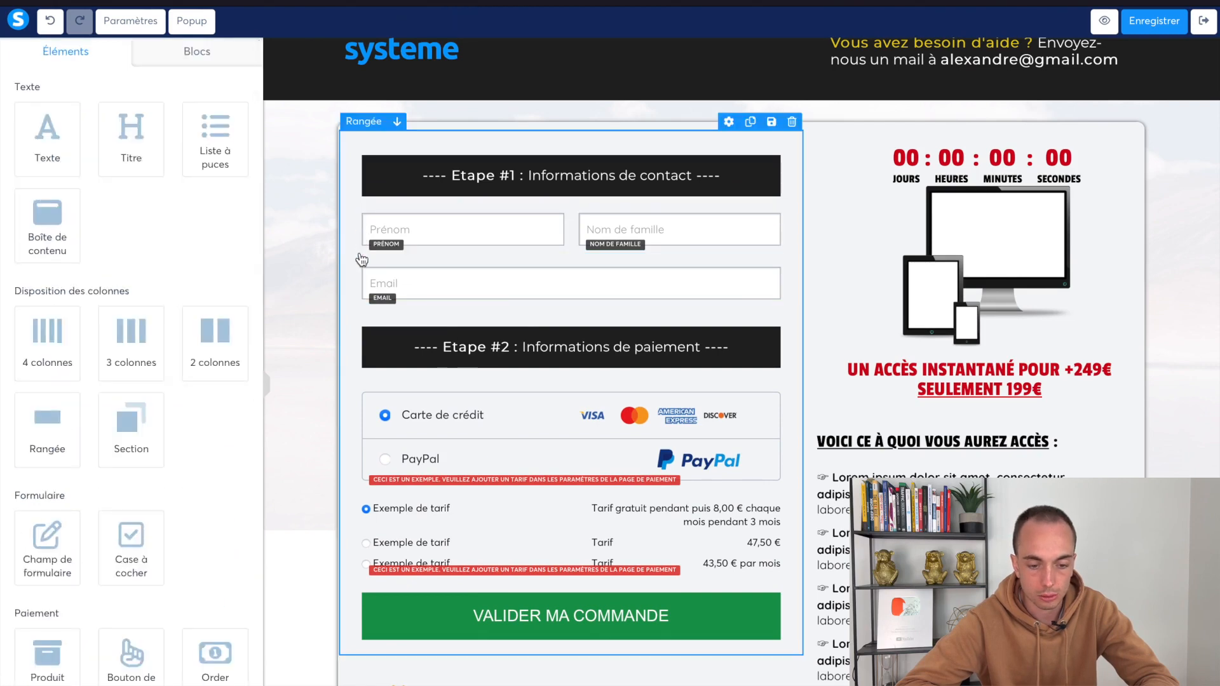
{"action": "left_click", "coordinate": [522, 251]}
{"action": "scroll", "coordinate": [97, 429], "scroll_direction": "down", "scroll_amount": 2}
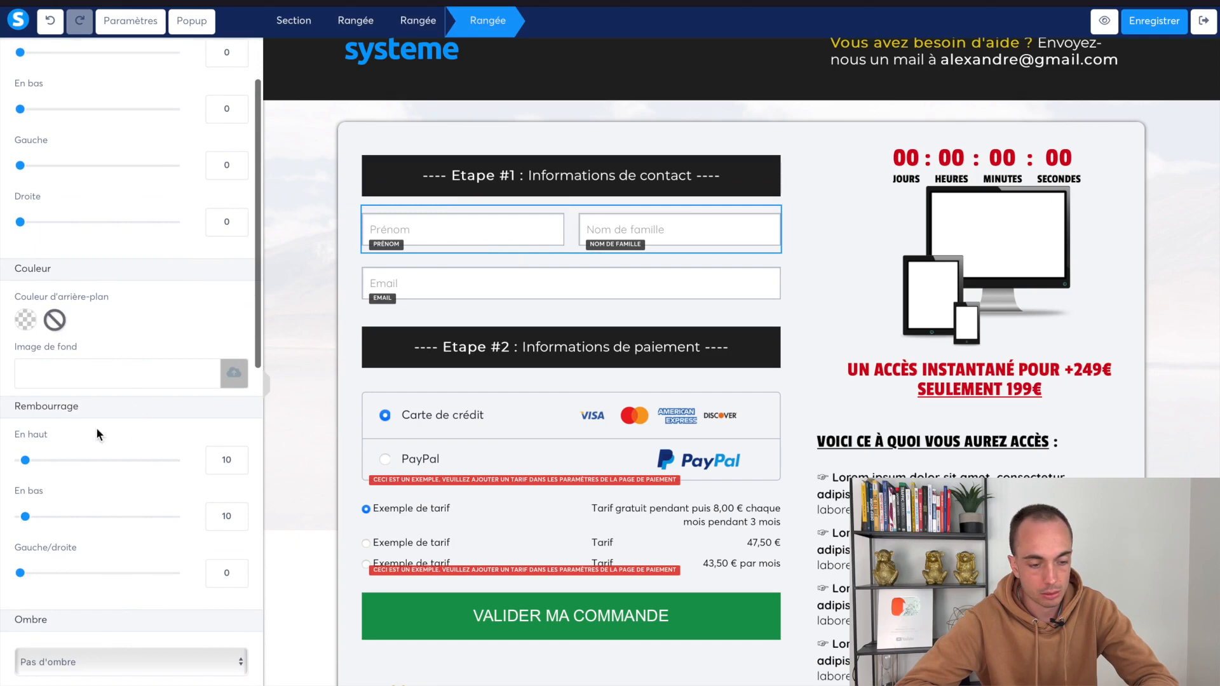
{"action": "double_click", "coordinate": [225, 462]}
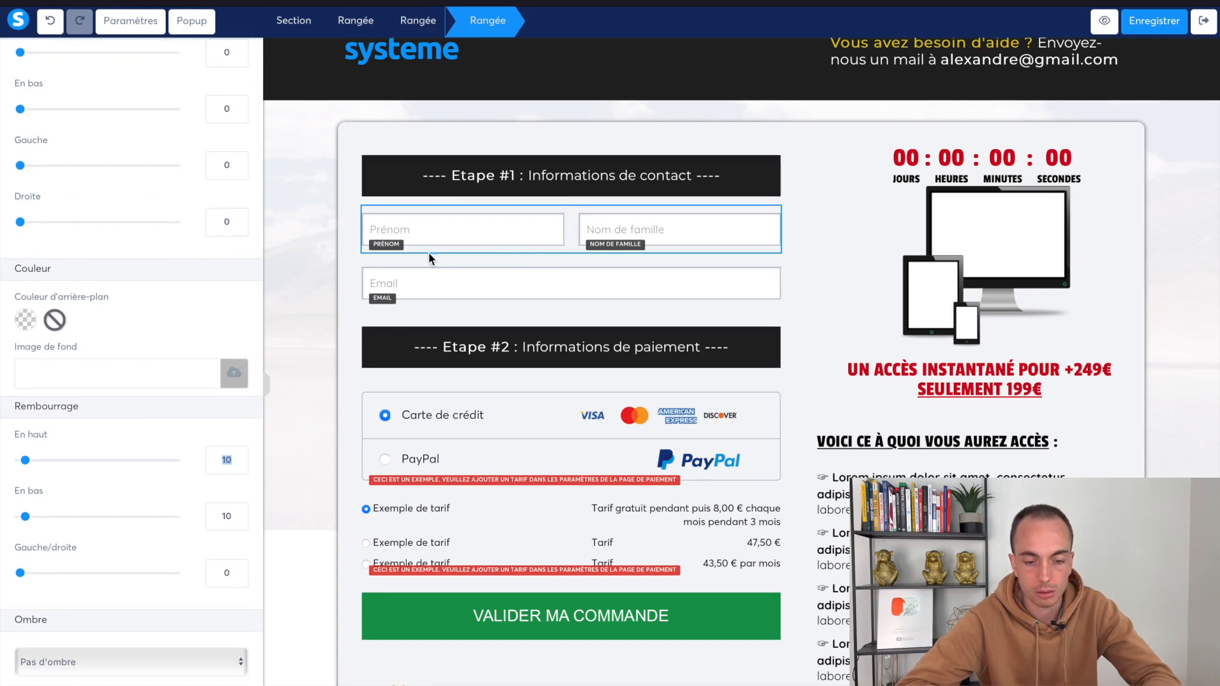
{"action": "type", "text": "0"}
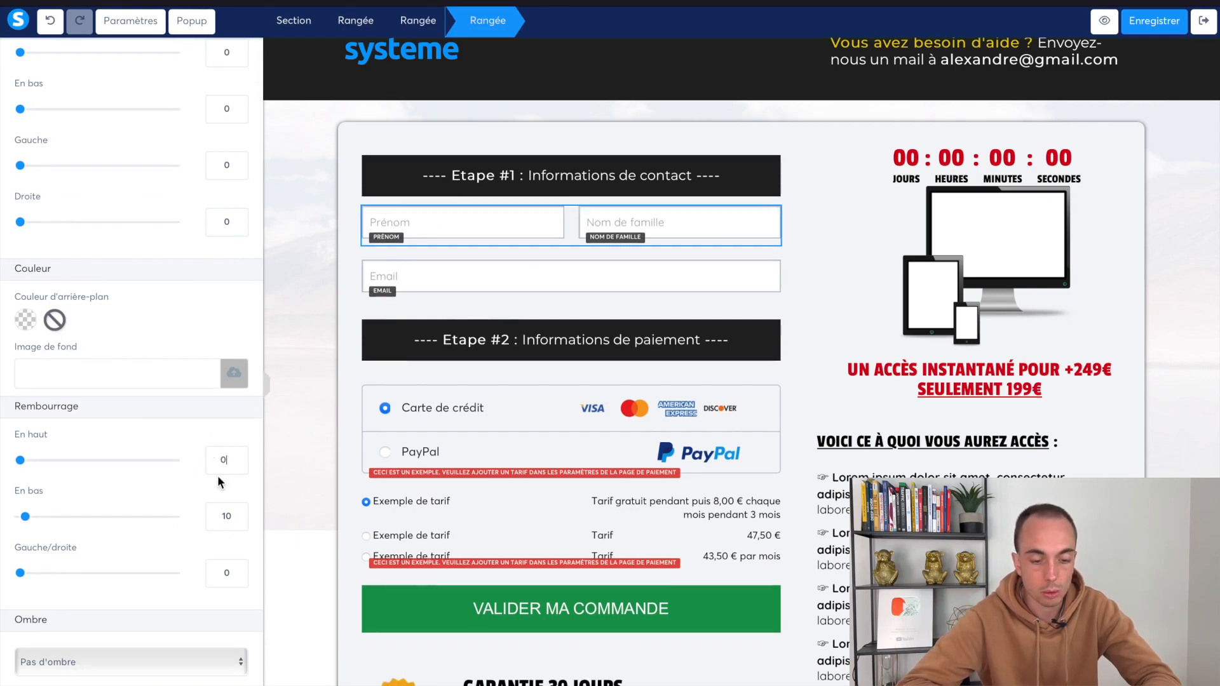
{"action": "type", "text": "0"}
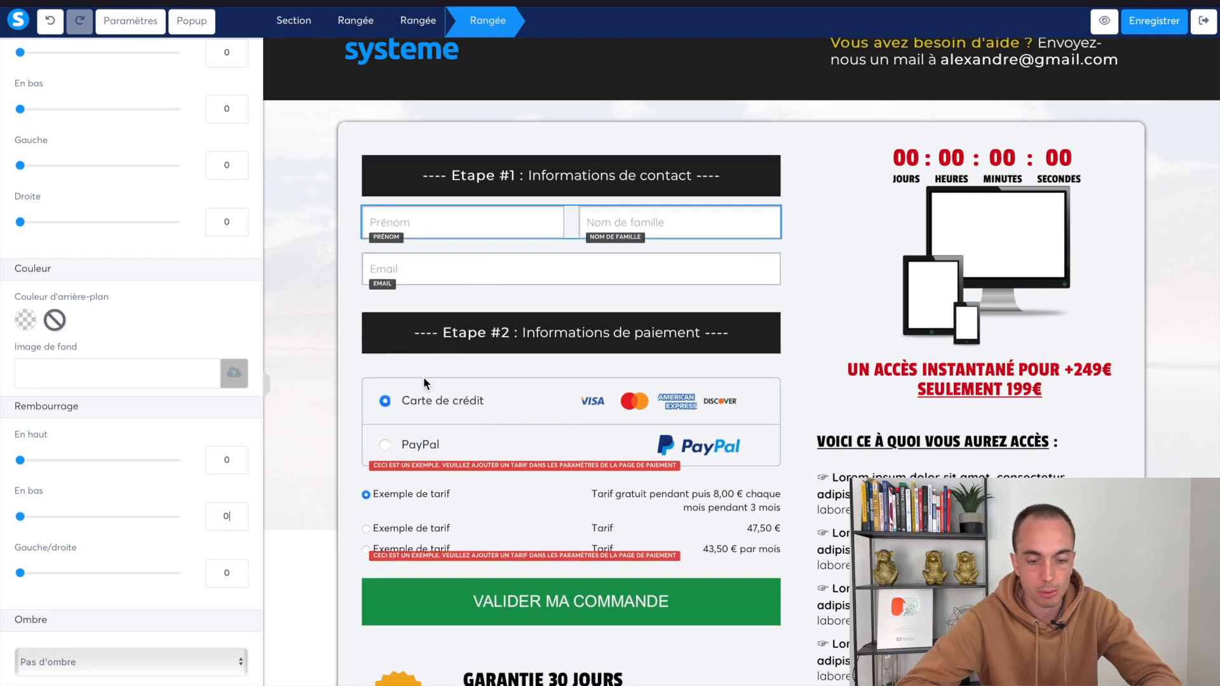
{"action": "left_click", "coordinate": [475, 262]}
Set the Email field's top margin to 20
{"action": "left_click", "coordinate": [516, 257]}
{"action": "scroll", "coordinate": [148, 445], "scroll_direction": "down", "scroll_amount": 5}
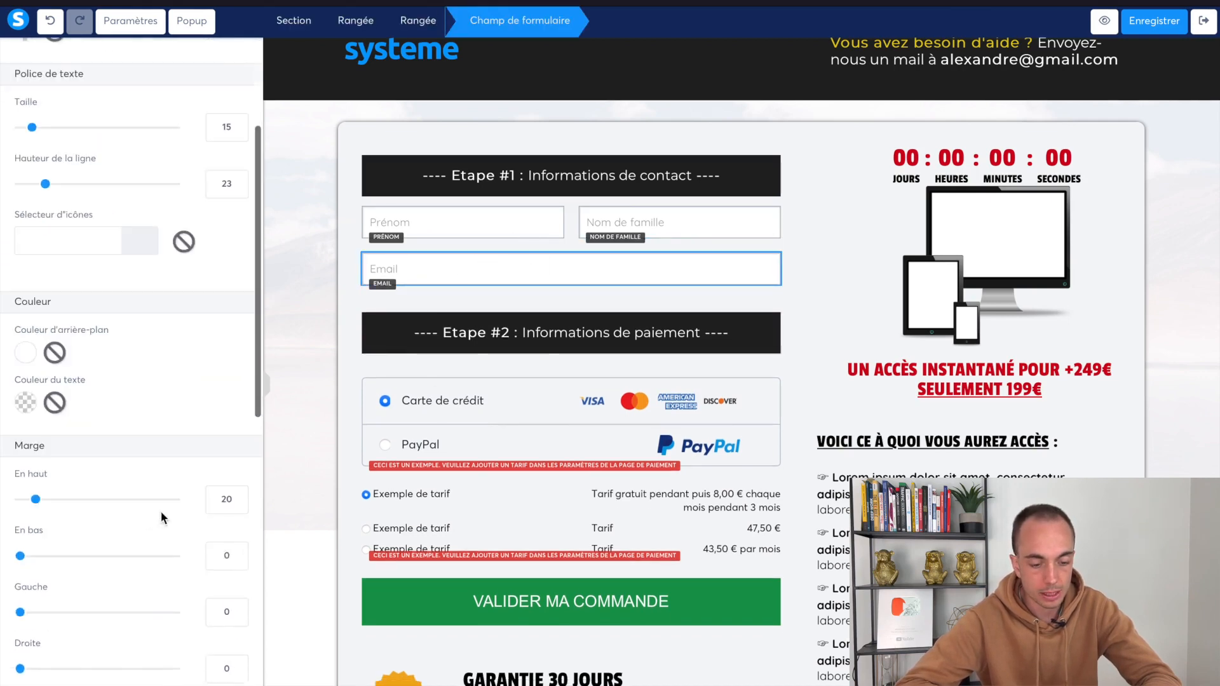
{"action": "left_click", "coordinate": [219, 500]}
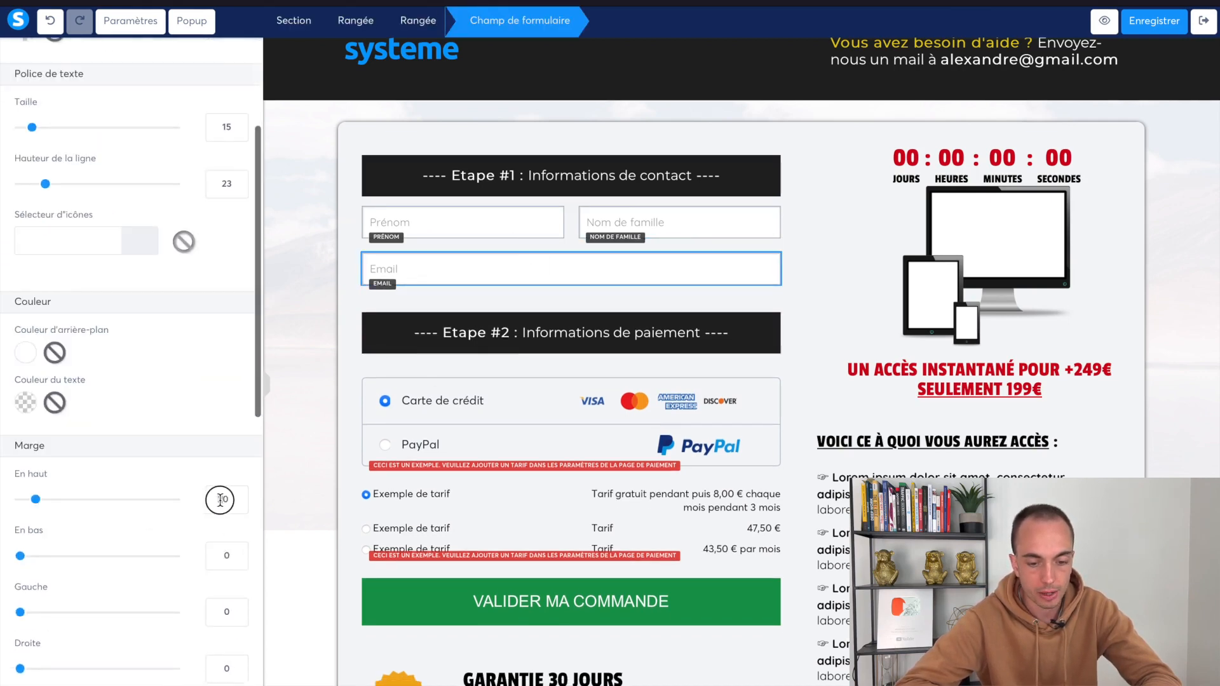
{"action": "left_click", "coordinate": [565, 303]}
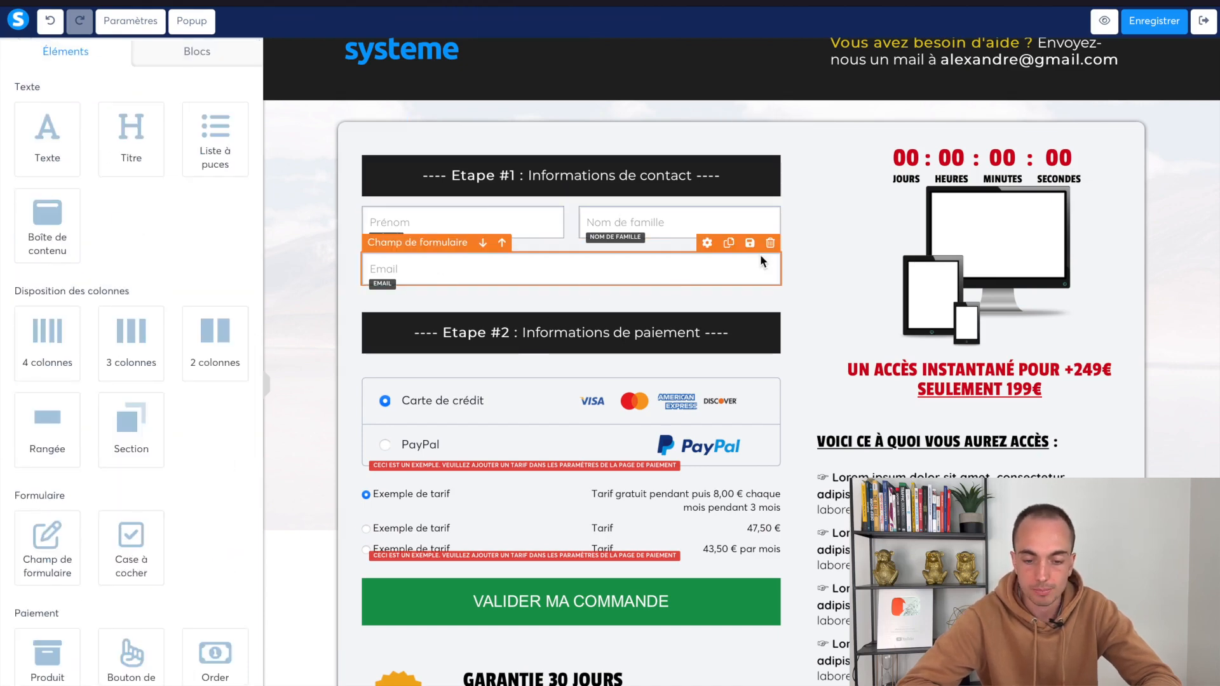
Duplicate the Email field and change its data type to Adresse
{"action": "left_click", "coordinate": [731, 246]}
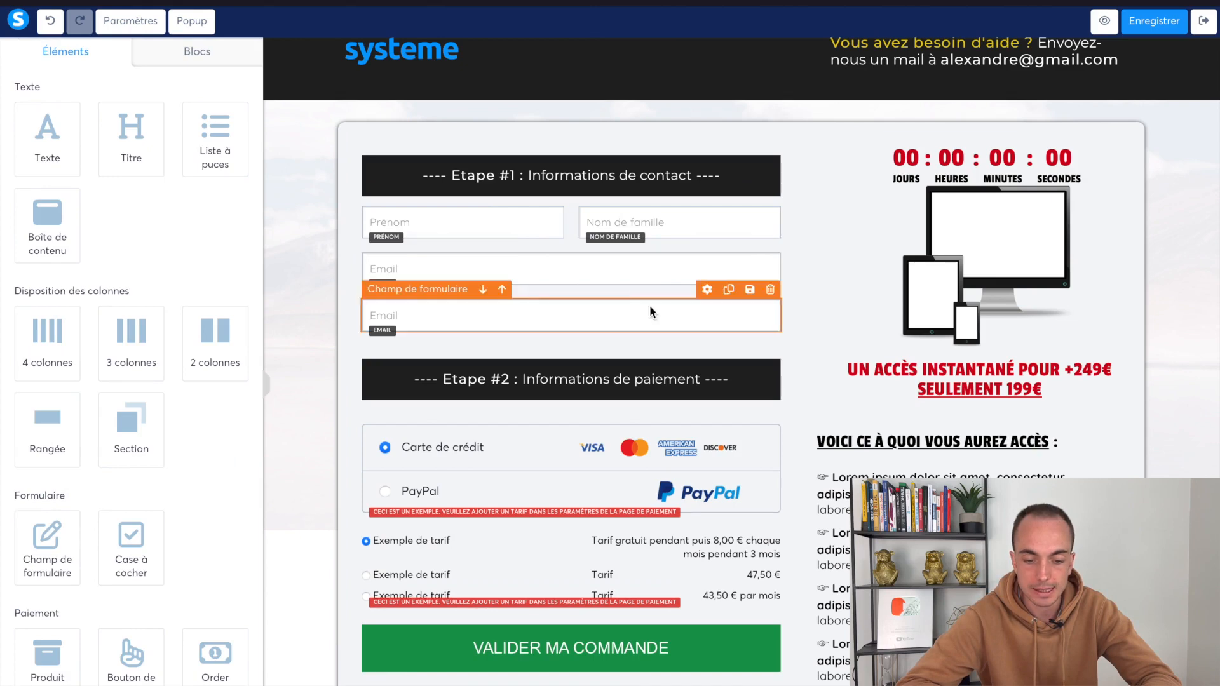
{"action": "left_click", "coordinate": [636, 315]}
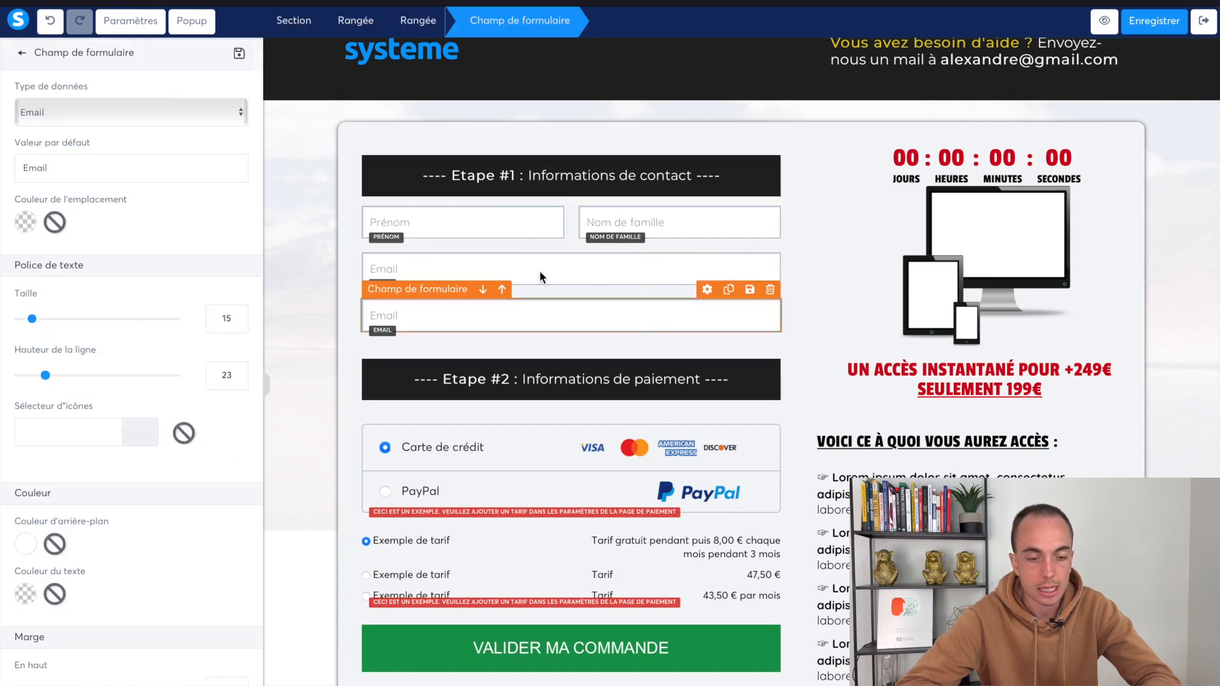
{"action": "left_click", "coordinate": [174, 113]}
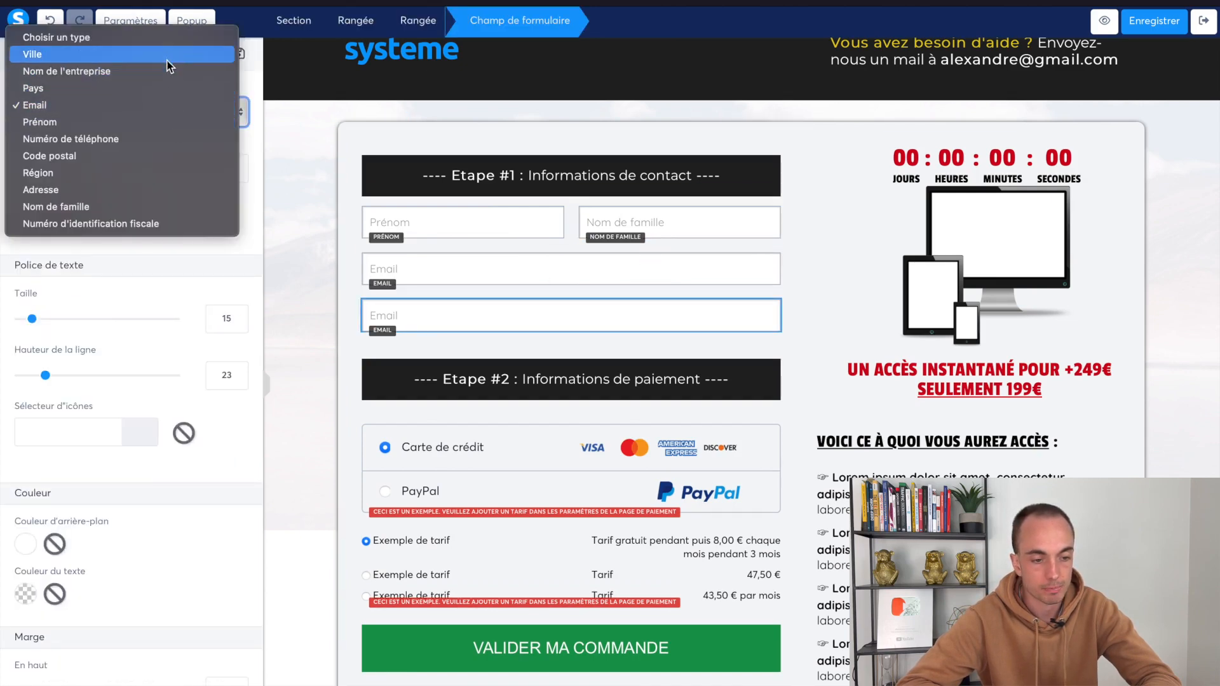
{"action": "left_click", "coordinate": [158, 185]}
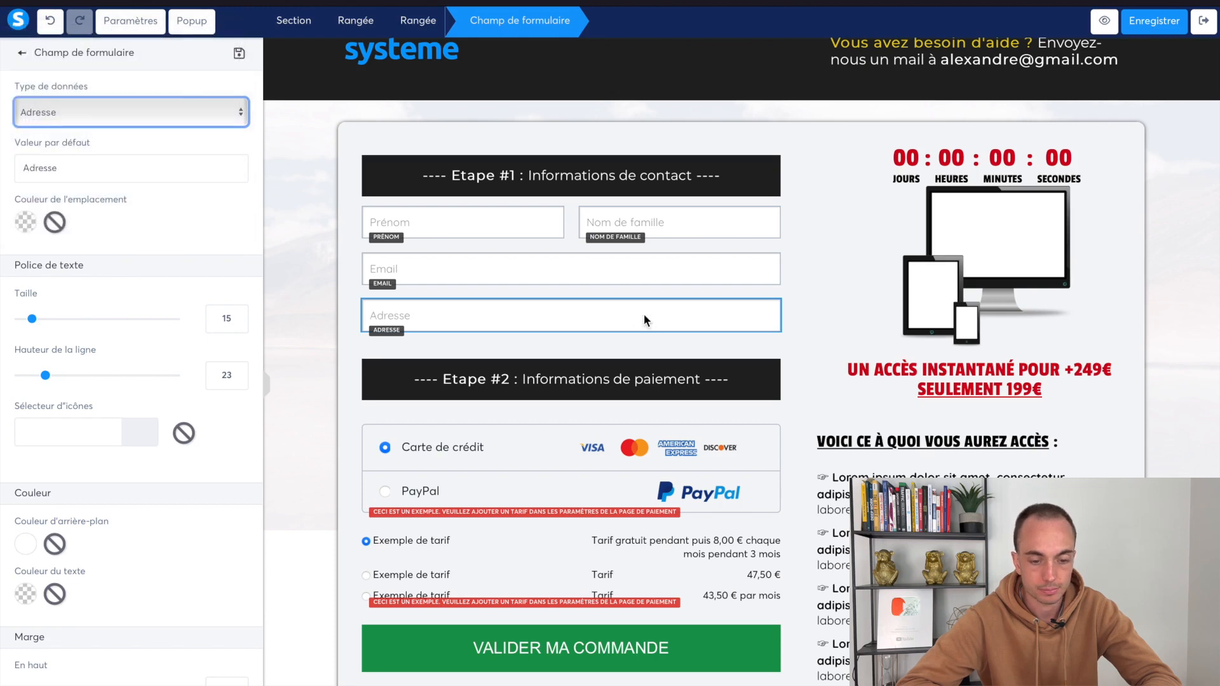
{"action": "left_click", "coordinate": [595, 204]}
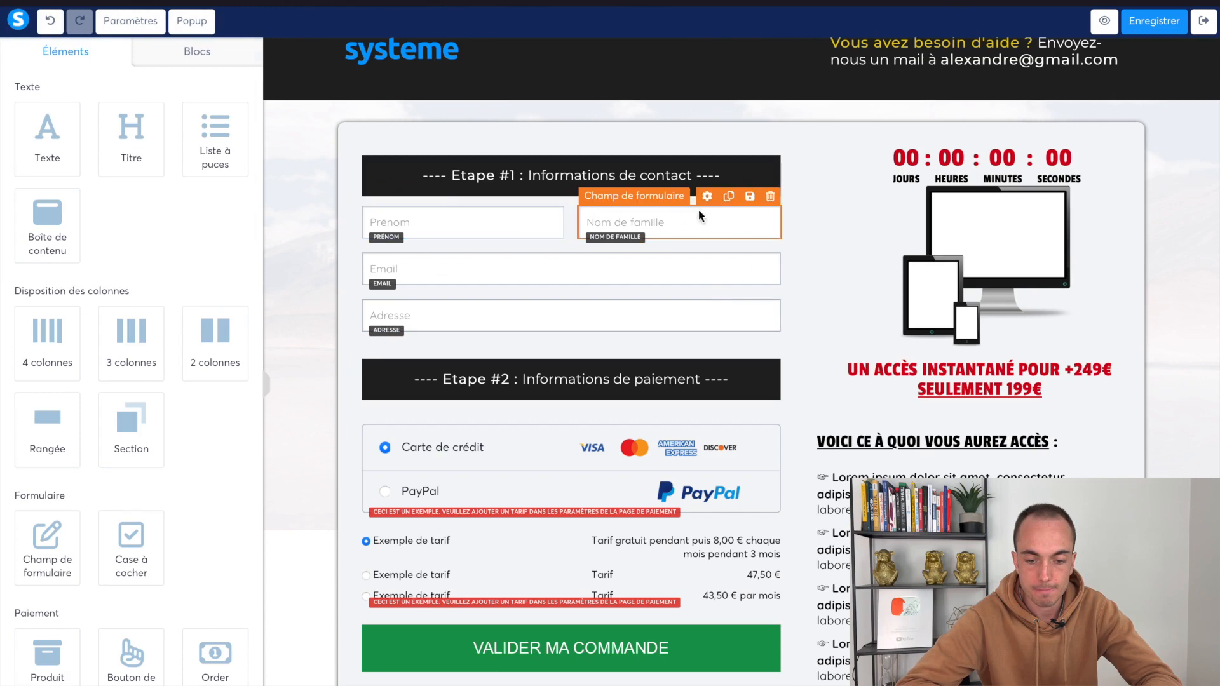
Give Nom de famille a top margin of 10 and duplicate the name row
{"action": "left_click", "coordinate": [731, 219]}
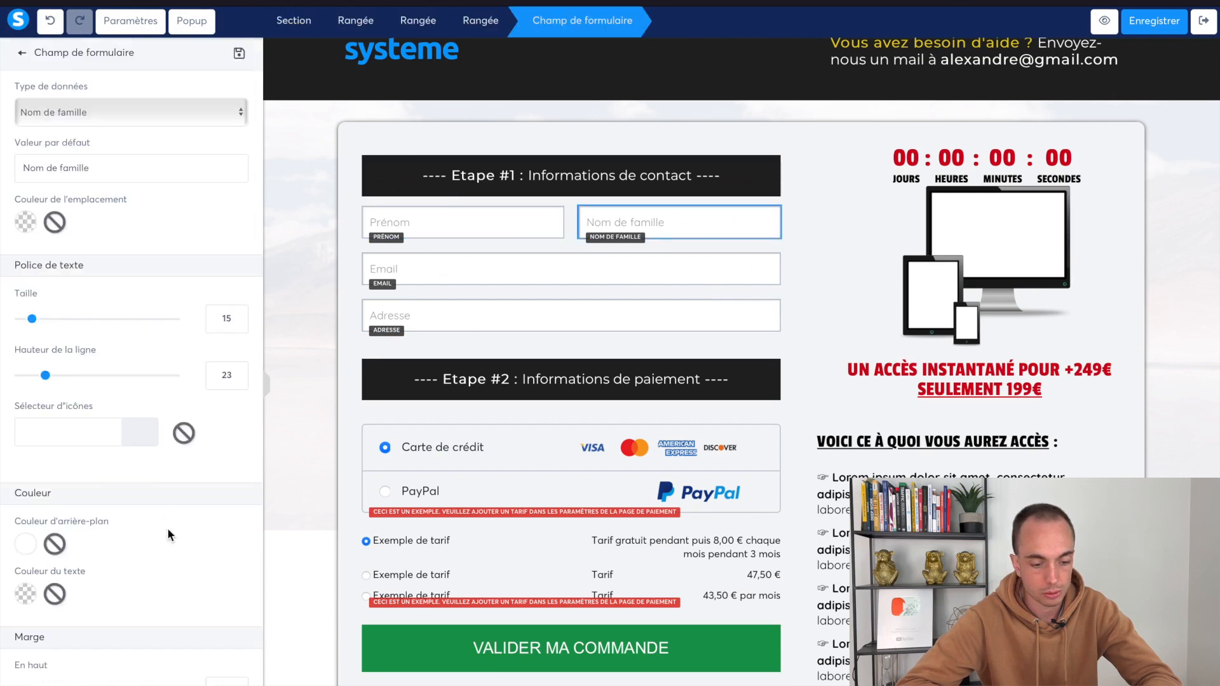
{"action": "scroll", "coordinate": [167, 527], "scroll_direction": "down", "scroll_amount": 3}
{"action": "left_click", "coordinate": [222, 510]}
{"action": "type", "text": "10"}
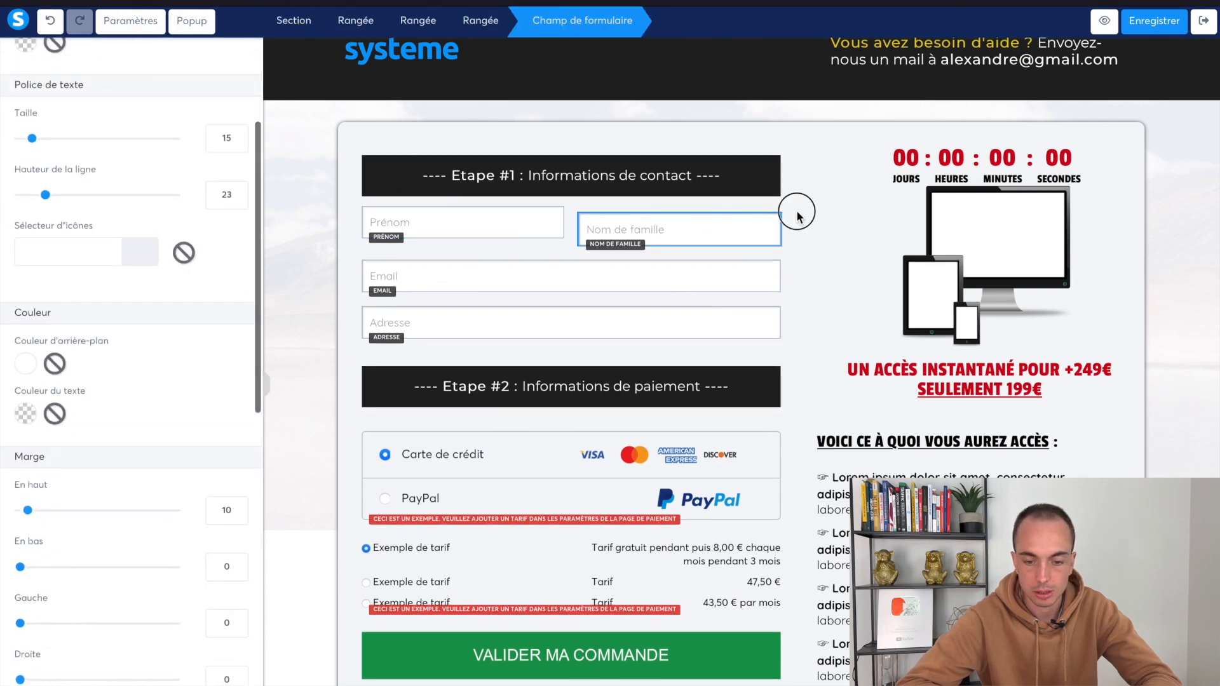
{"action": "left_click", "coordinate": [799, 215]}
{"action": "left_click", "coordinate": [729, 196]}
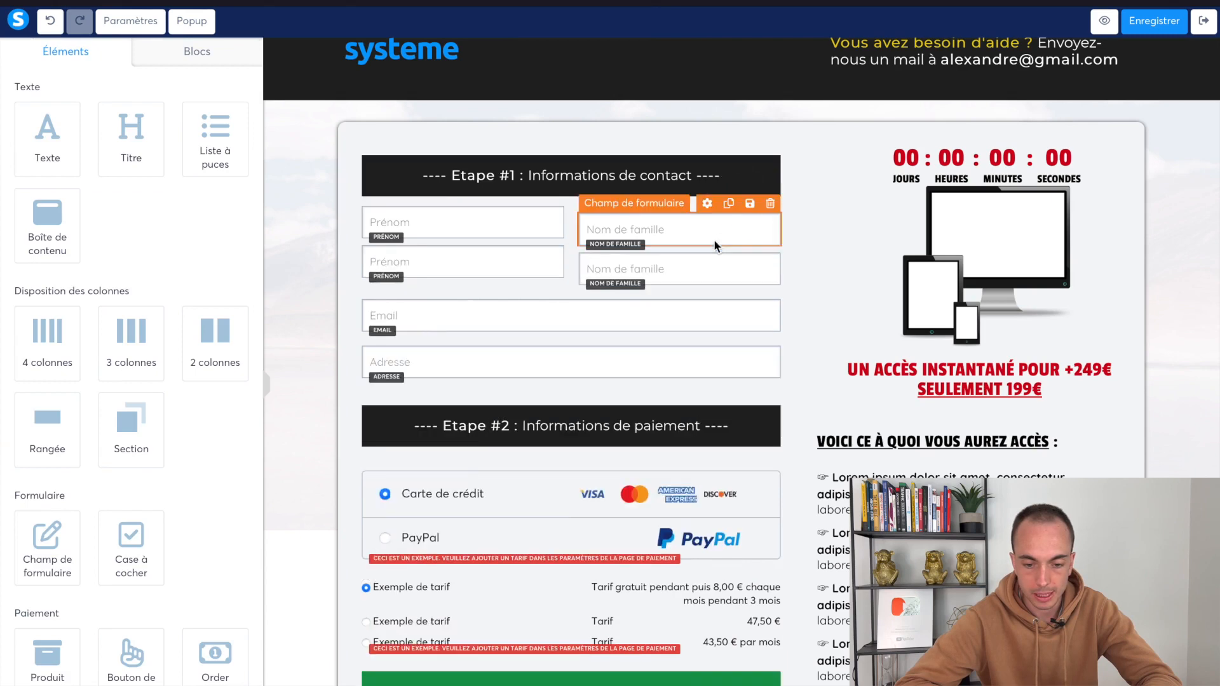
Move the copied name row below Adresse, reset Nom de famille's top margin to 0, and give the row a 20 top margin
{"action": "left_click_drag", "start_coordinate": [571, 263], "coordinate": [571, 364]}
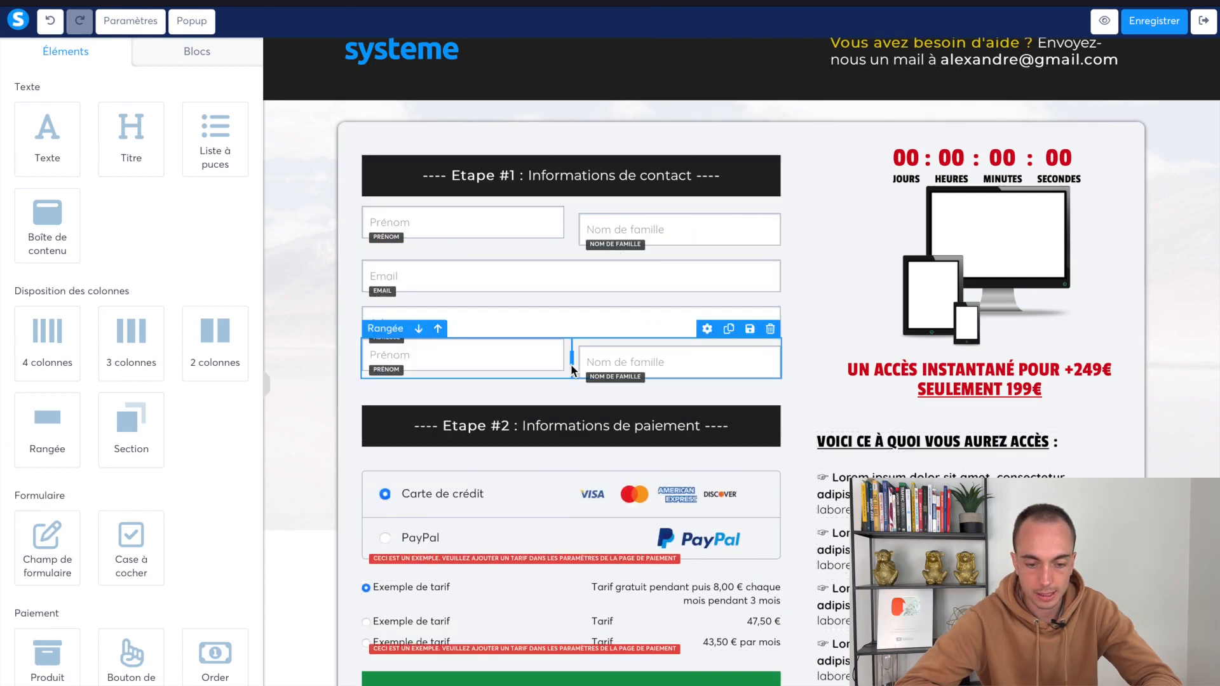
{"action": "left_click", "coordinate": [634, 219]}
{"action": "scroll", "coordinate": [190, 546], "scroll_direction": "down", "scroll_amount": 4}
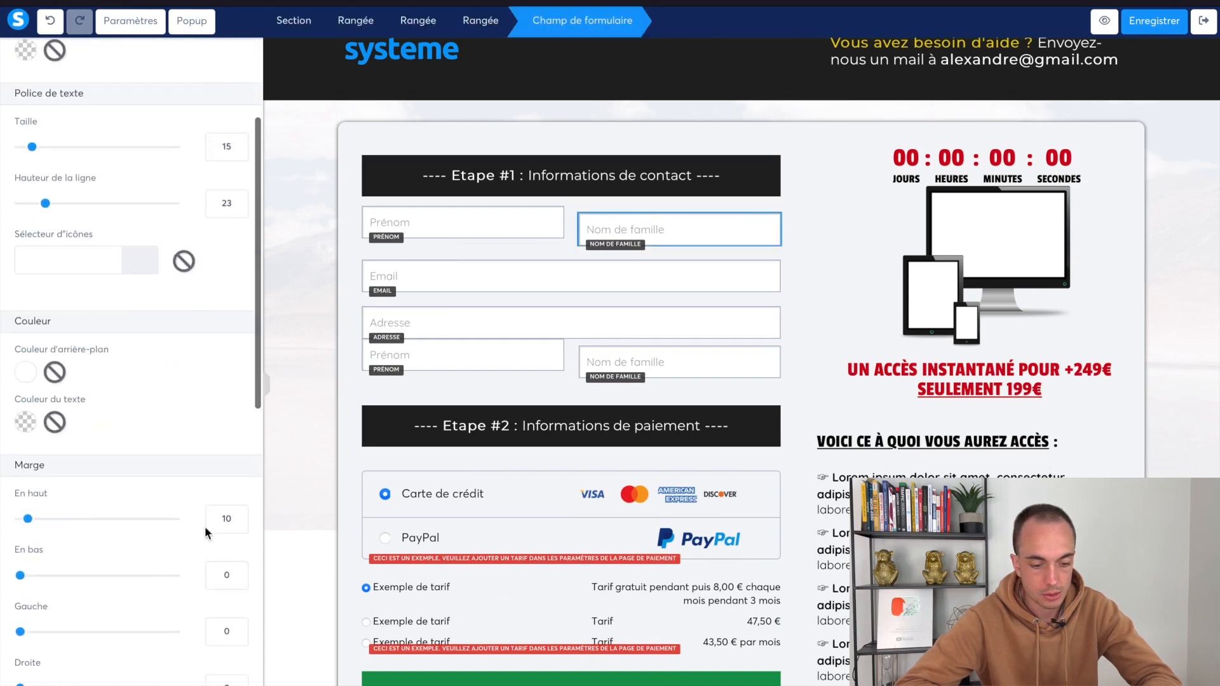
{"action": "left_click_drag", "start_coordinate": [28, 518], "coordinate": [2, 522]}
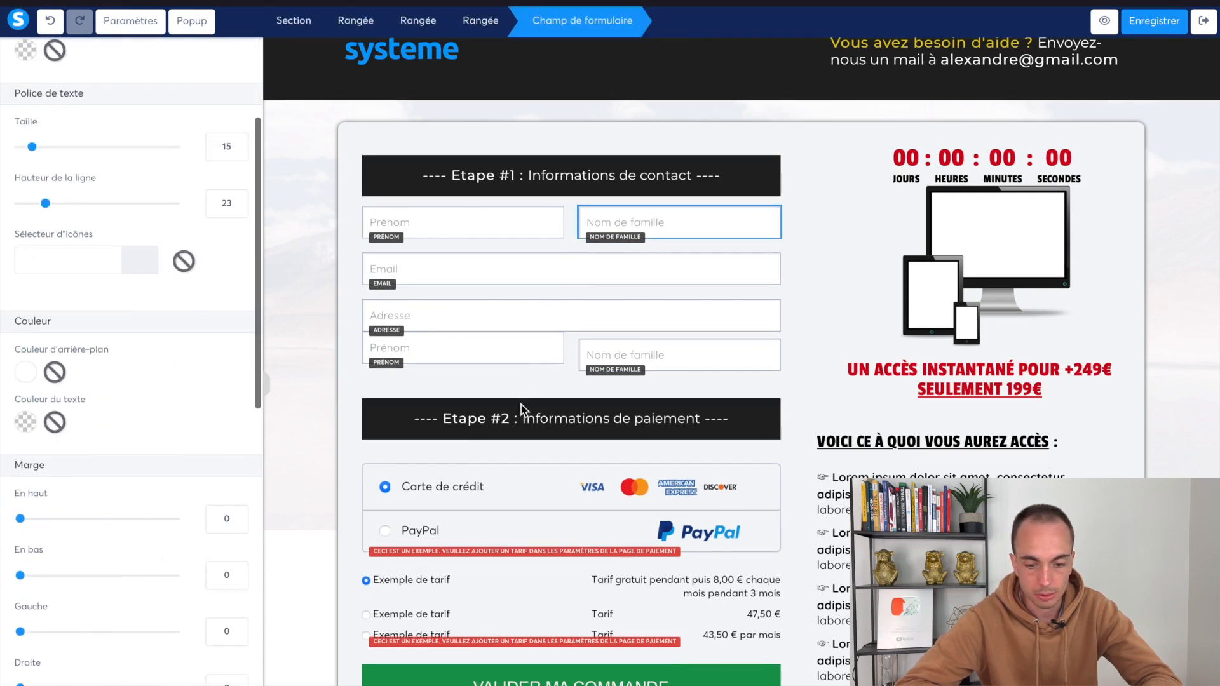
{"action": "left_click", "coordinate": [545, 341]}
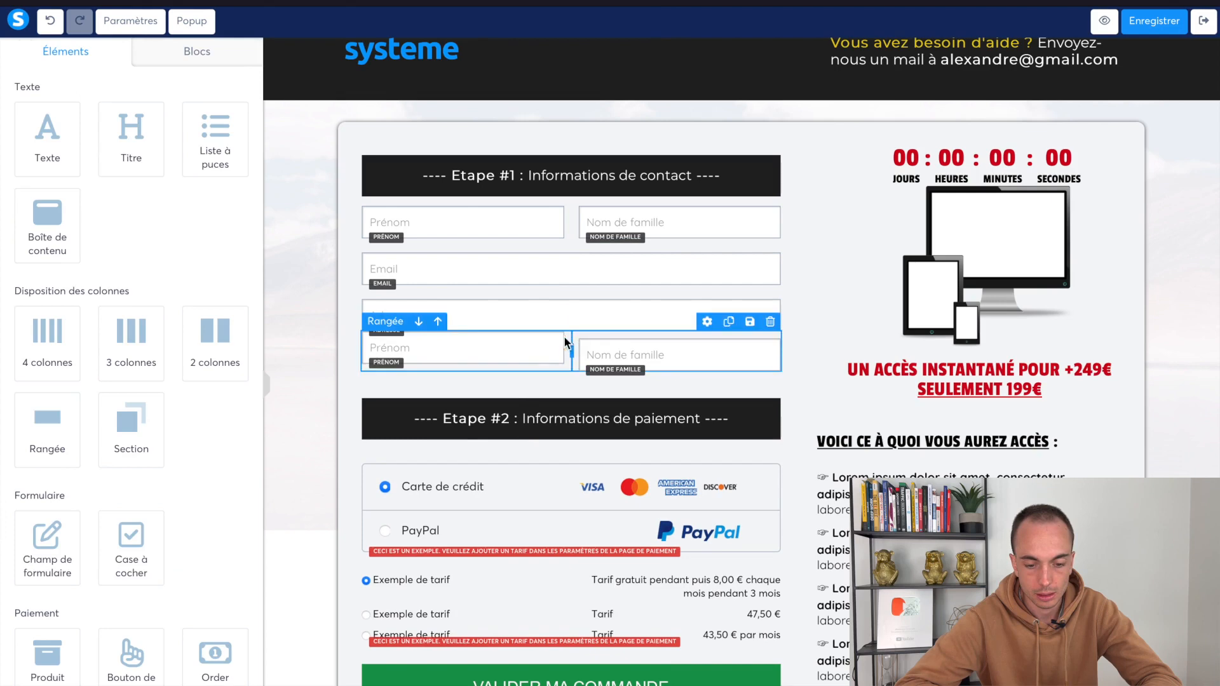
{"action": "left_click", "coordinate": [566, 343]}
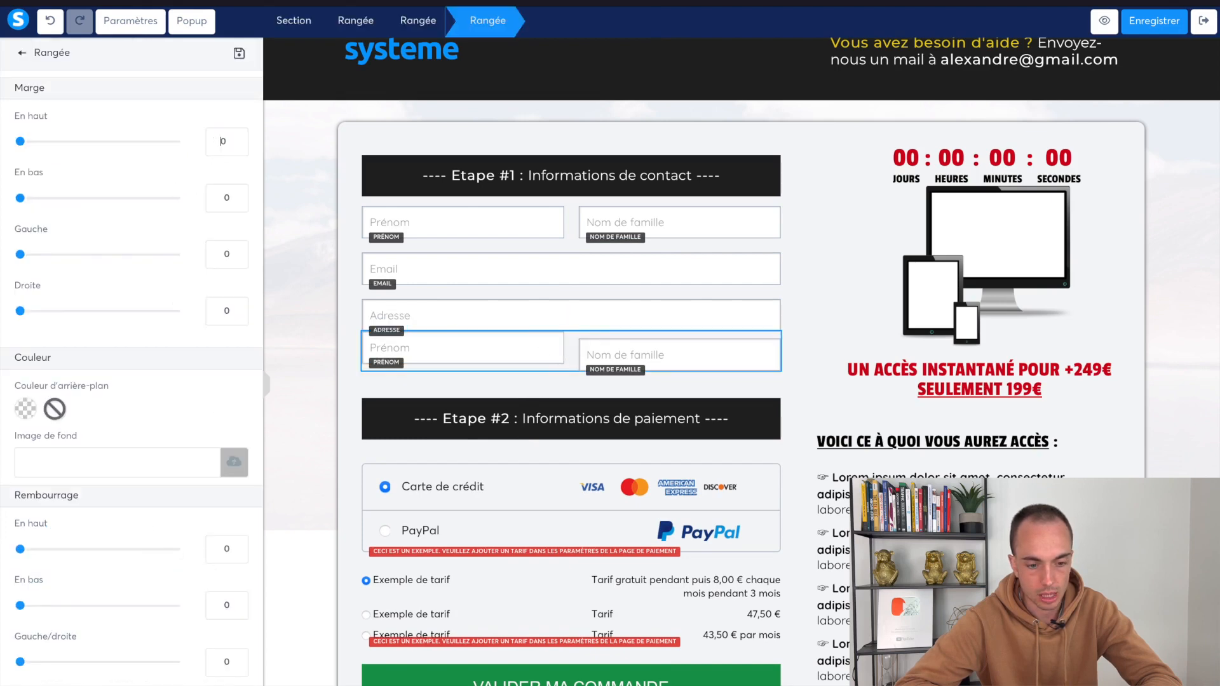
{"action": "type", "text": "2"}
{"action": "left_click", "coordinate": [493, 337]}
Adjust the lower Nom de famille margin and check the Email field's top margin
{"action": "left_click", "coordinate": [579, 355]}
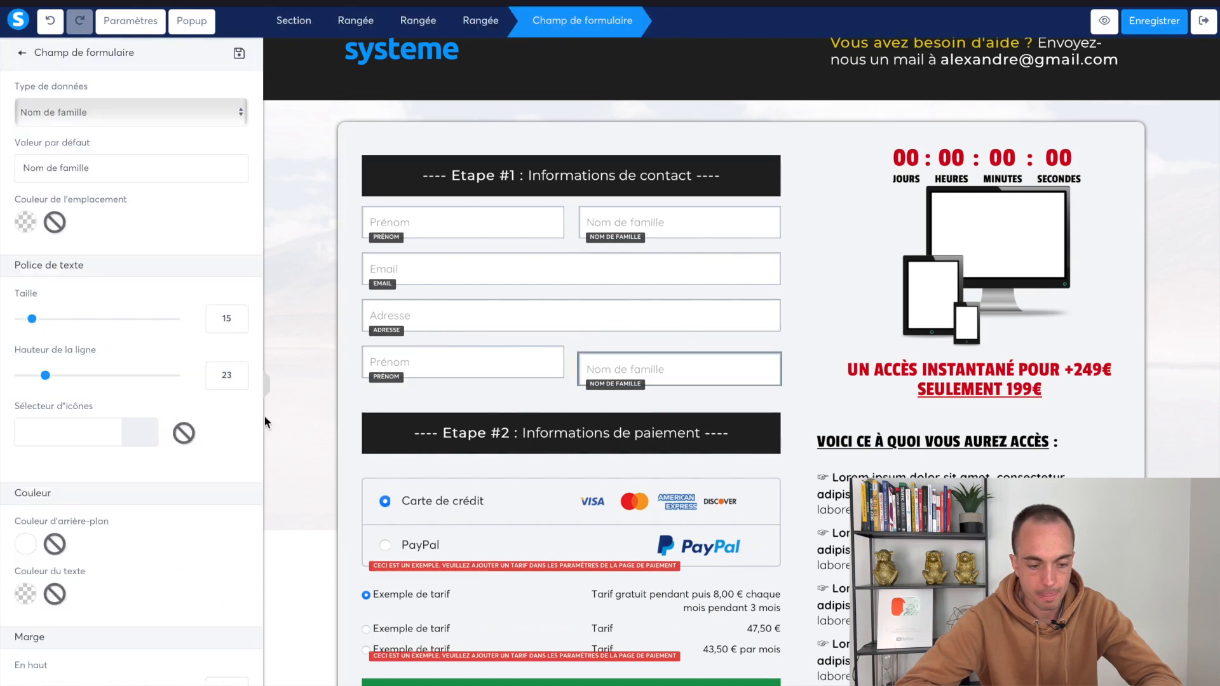
{"action": "scroll", "coordinate": [223, 457], "scroll_direction": "down", "scroll_amount": 4}
{"action": "left_click_drag", "start_coordinate": [57, 457], "coordinate": [5, 451]}
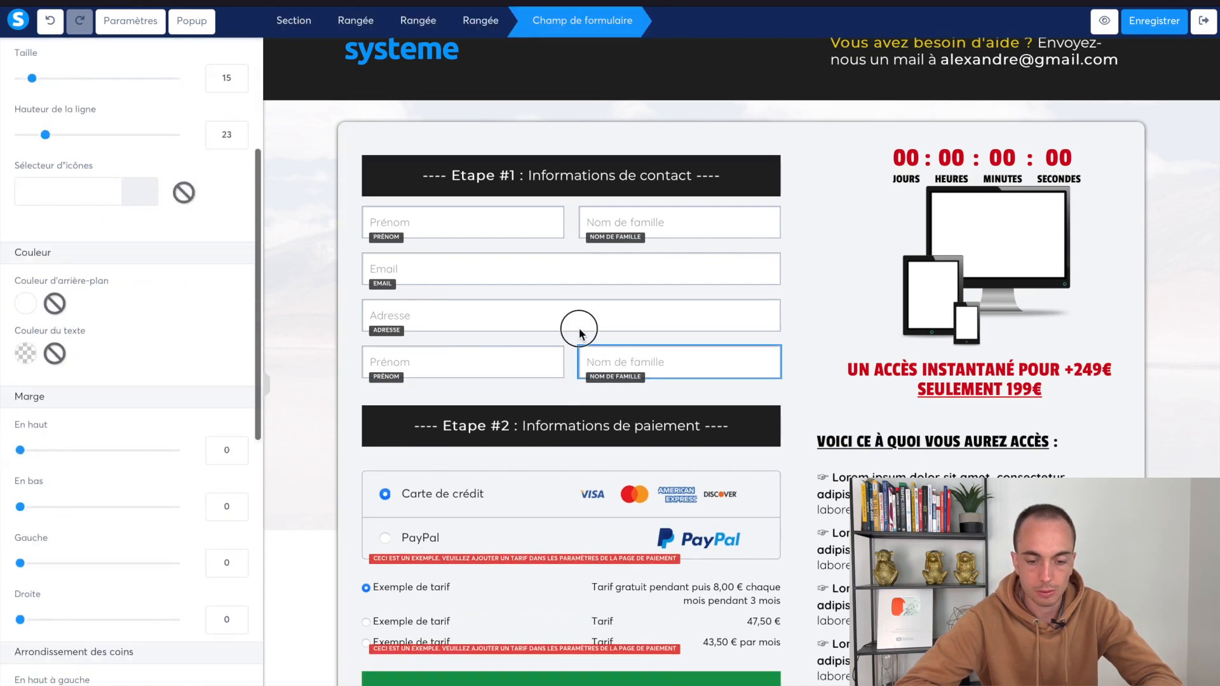
{"action": "left_click", "coordinate": [579, 329]}
{"action": "left_click", "coordinate": [578, 311]}
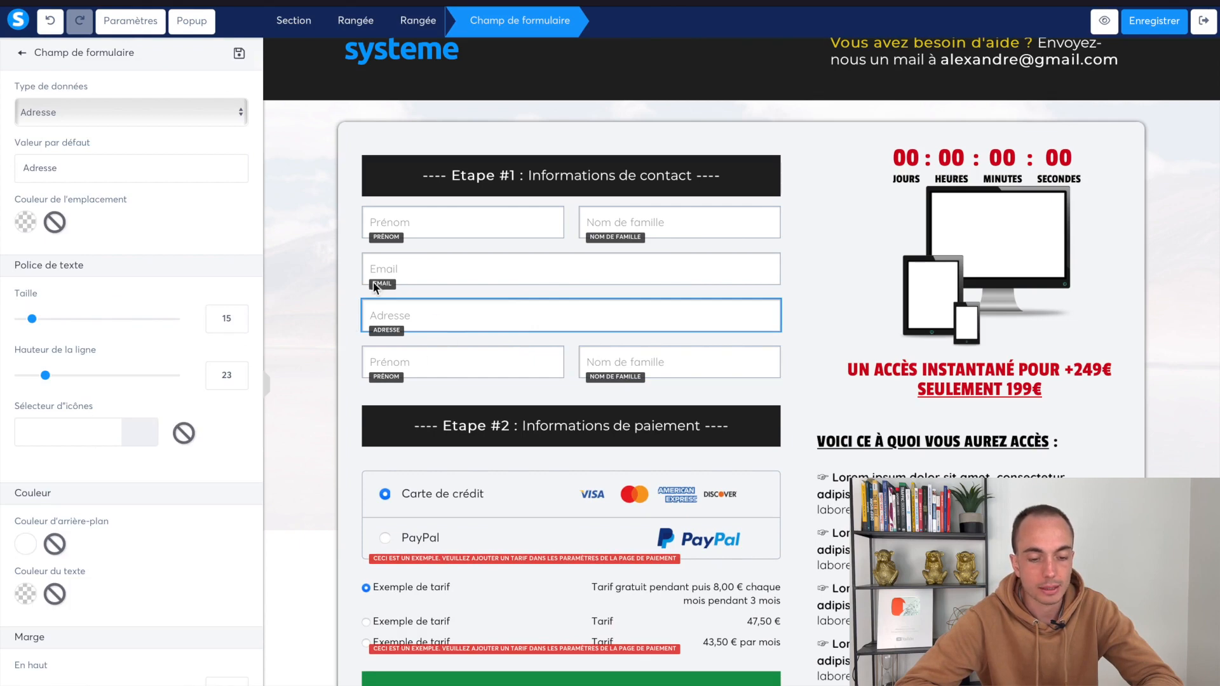
{"action": "left_click", "coordinate": [414, 261]}
{"action": "left_click", "coordinate": [414, 260]}
{"action": "scroll", "coordinate": [223, 469], "scroll_direction": "down", "scroll_amount": 3}
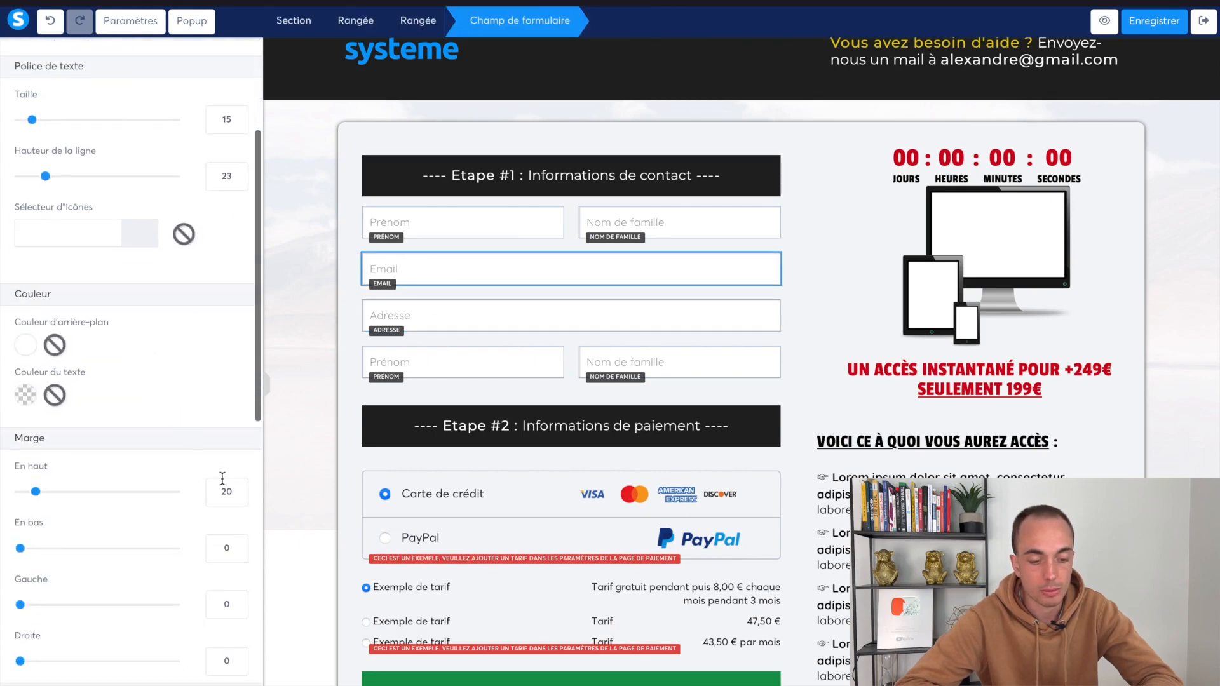
{"action": "double_click", "coordinate": [224, 492]}
{"action": "left_click", "coordinate": [613, 369]}
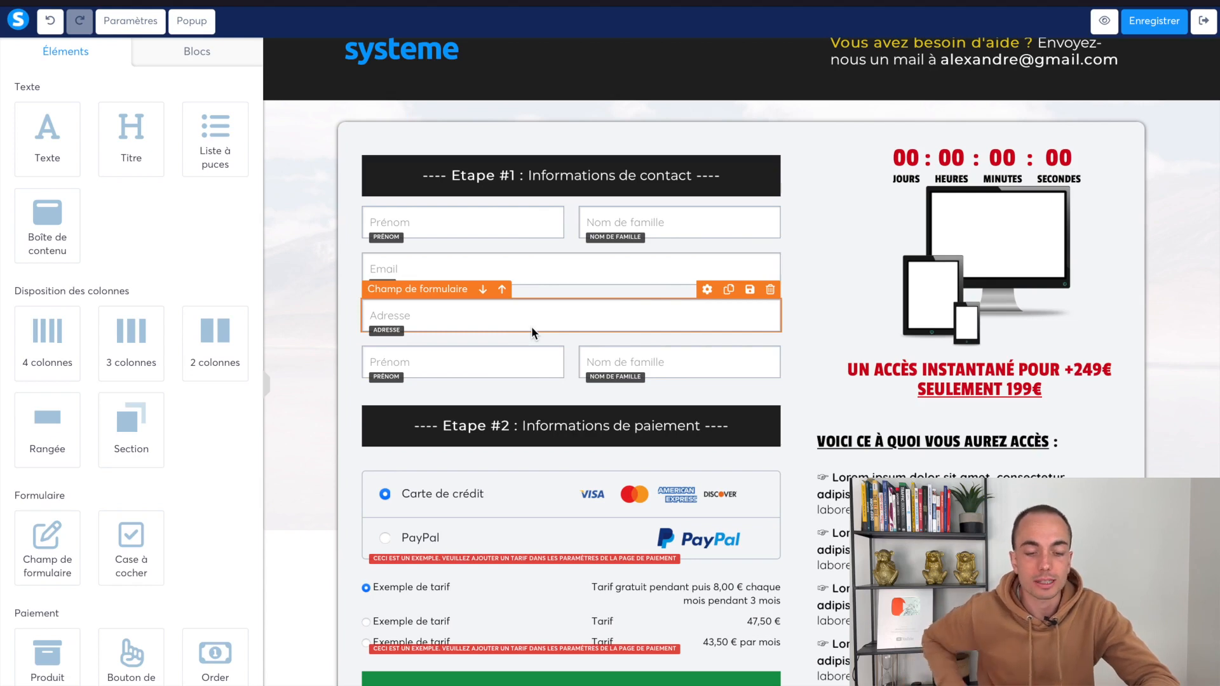
Change the lower row's fields to Code postal and Ville
{"action": "left_click", "coordinate": [527, 371]}
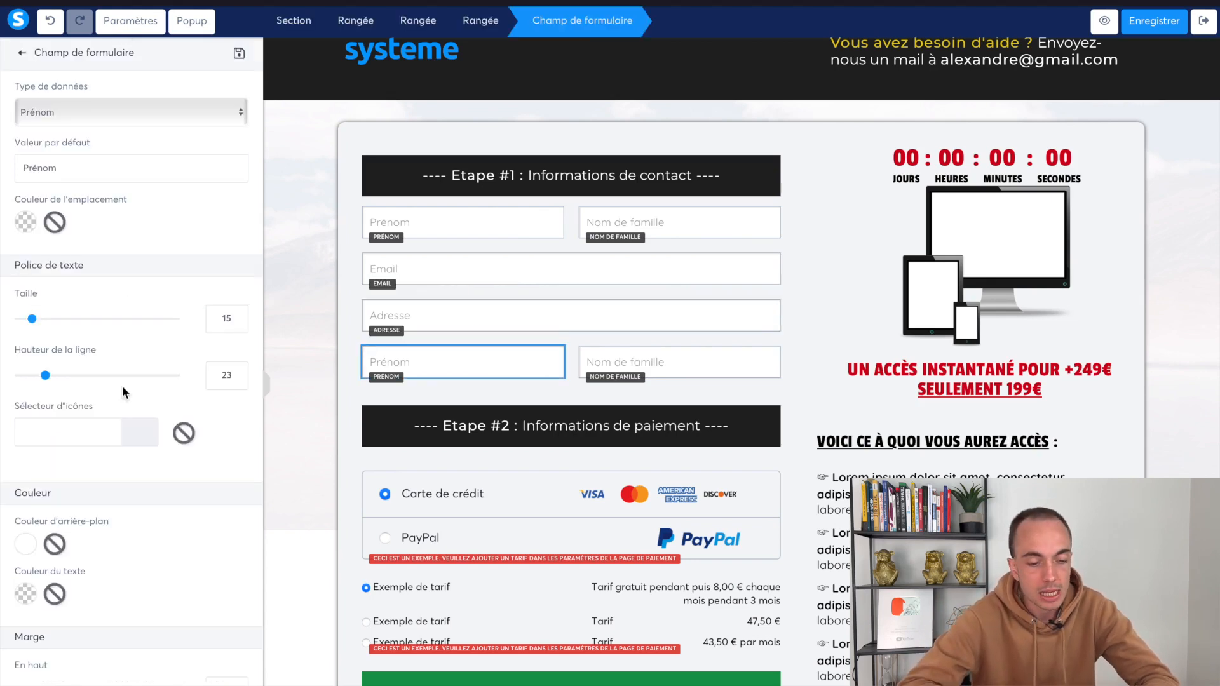
{"action": "left_click", "coordinate": [107, 109]}
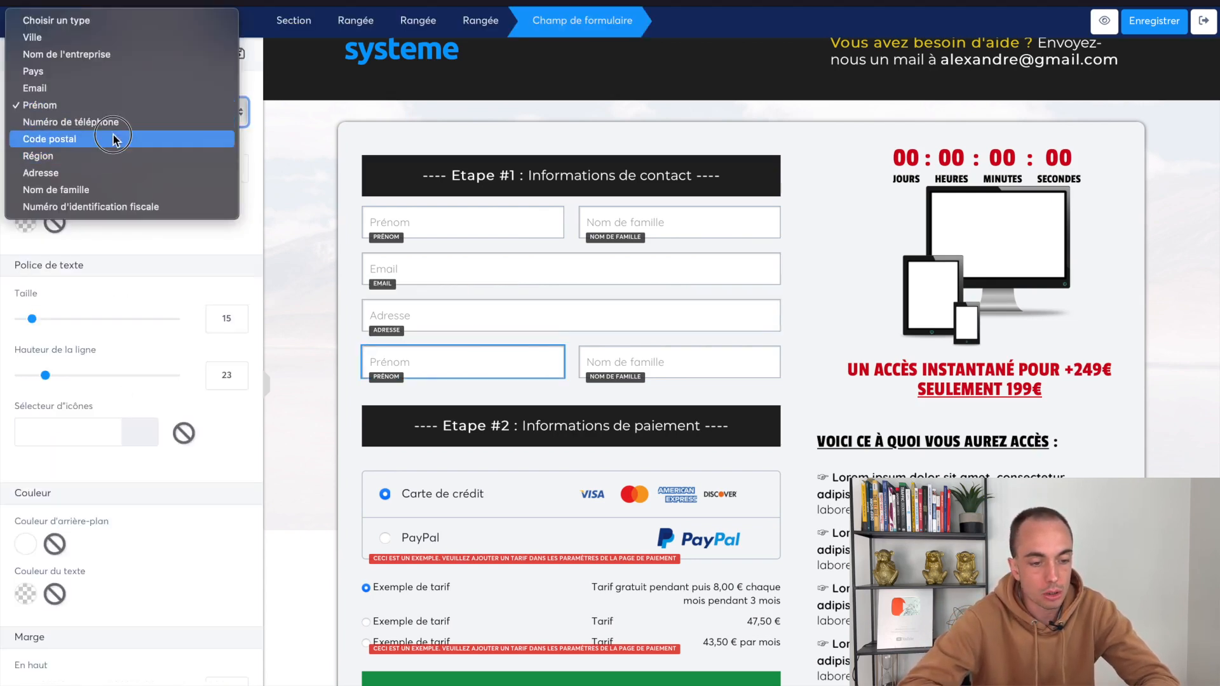
{"action": "left_click", "coordinate": [690, 381]}
{"action": "left_click", "coordinate": [665, 357]}
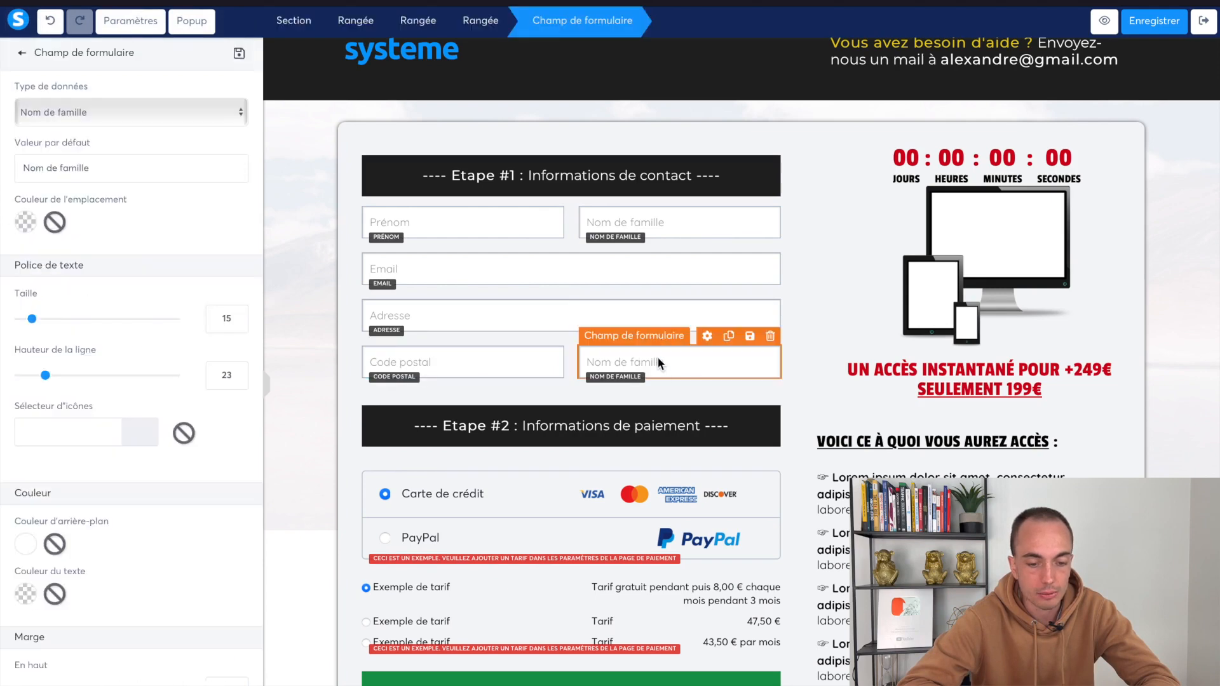
{"action": "left_click", "coordinate": [93, 102]}
{"action": "scroll", "coordinate": [93, 74], "scroll_direction": "up", "scroll_amount": 3}
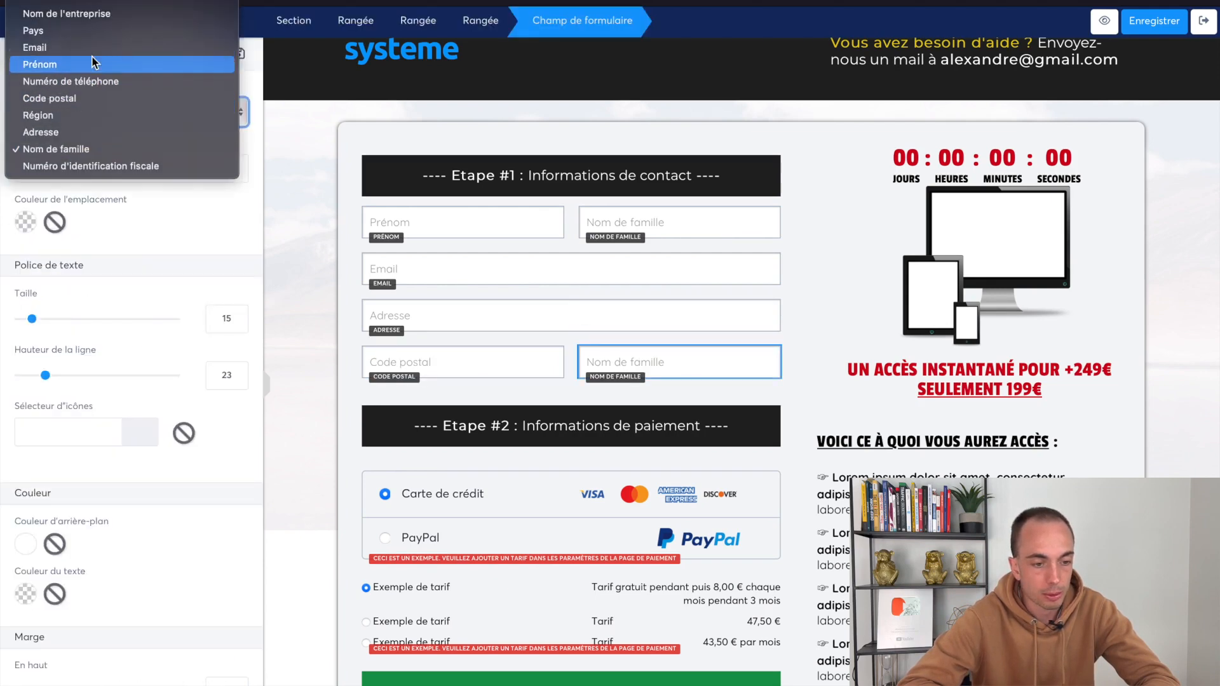
{"action": "left_click", "coordinate": [87, 3]}
{"action": "left_click", "coordinate": [479, 383]}
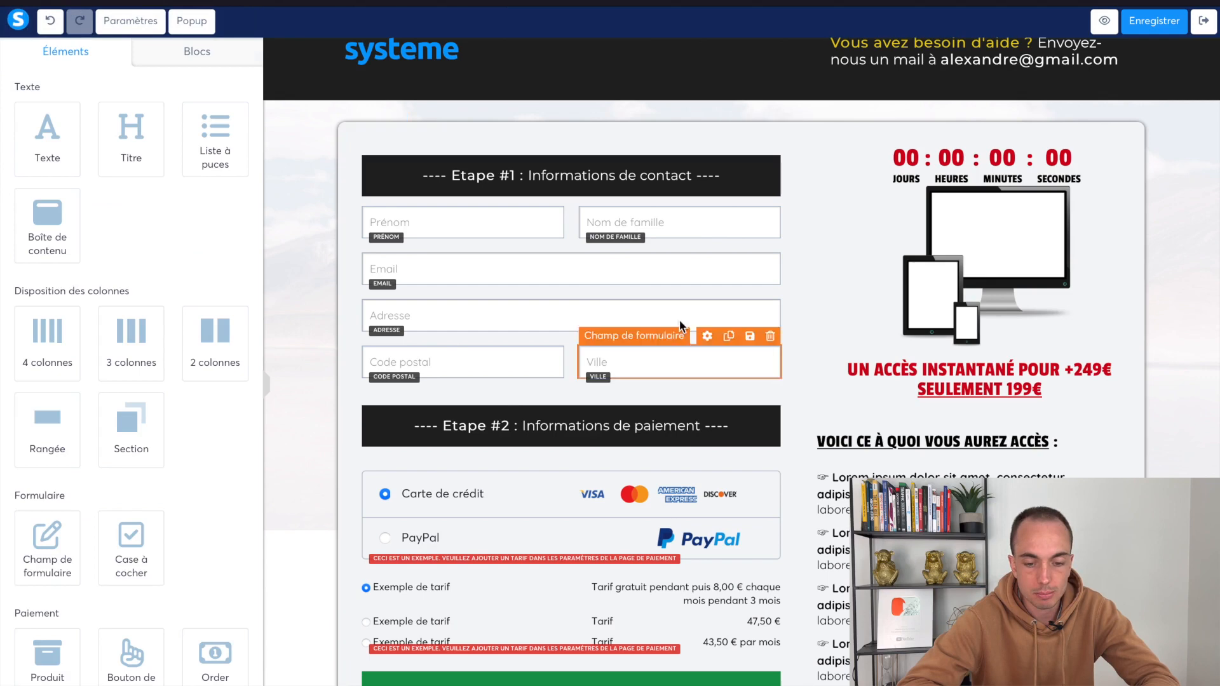
Duplicate Adresse, move the copy under Code postal/Ville, and make it a Pays selector
{"action": "left_click", "coordinate": [729, 291]}
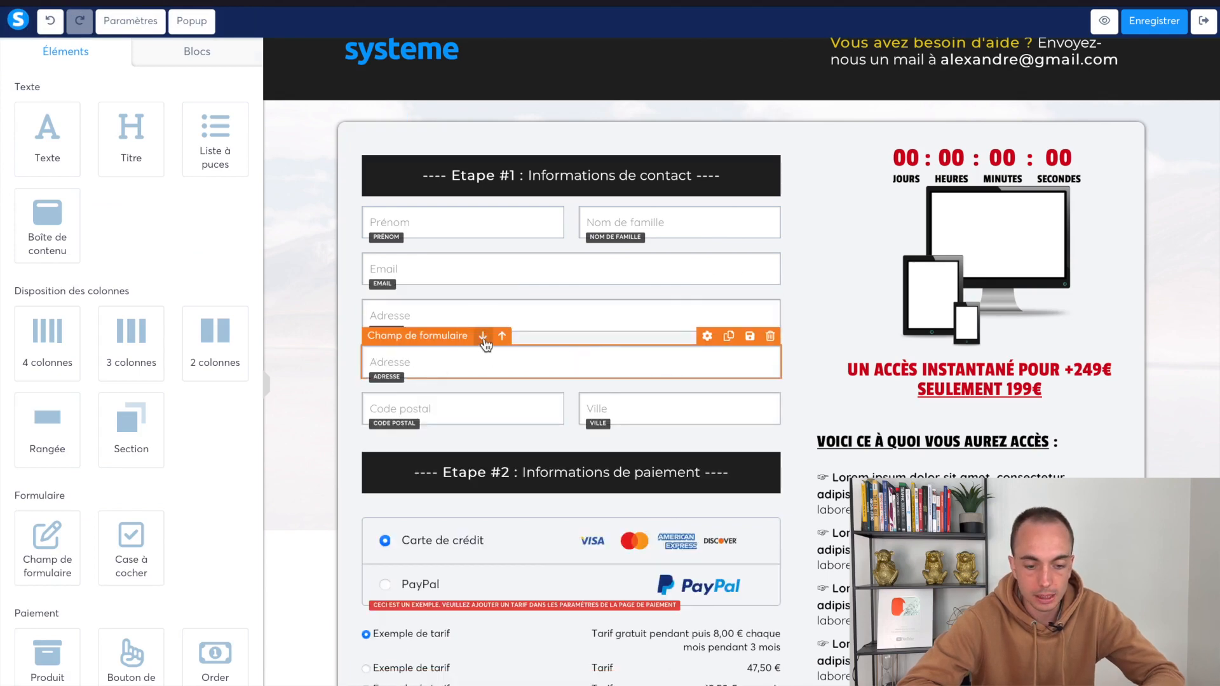
{"action": "left_click", "coordinate": [482, 337]}
{"action": "left_click", "coordinate": [455, 414]}
{"action": "left_click", "coordinate": [133, 102]}
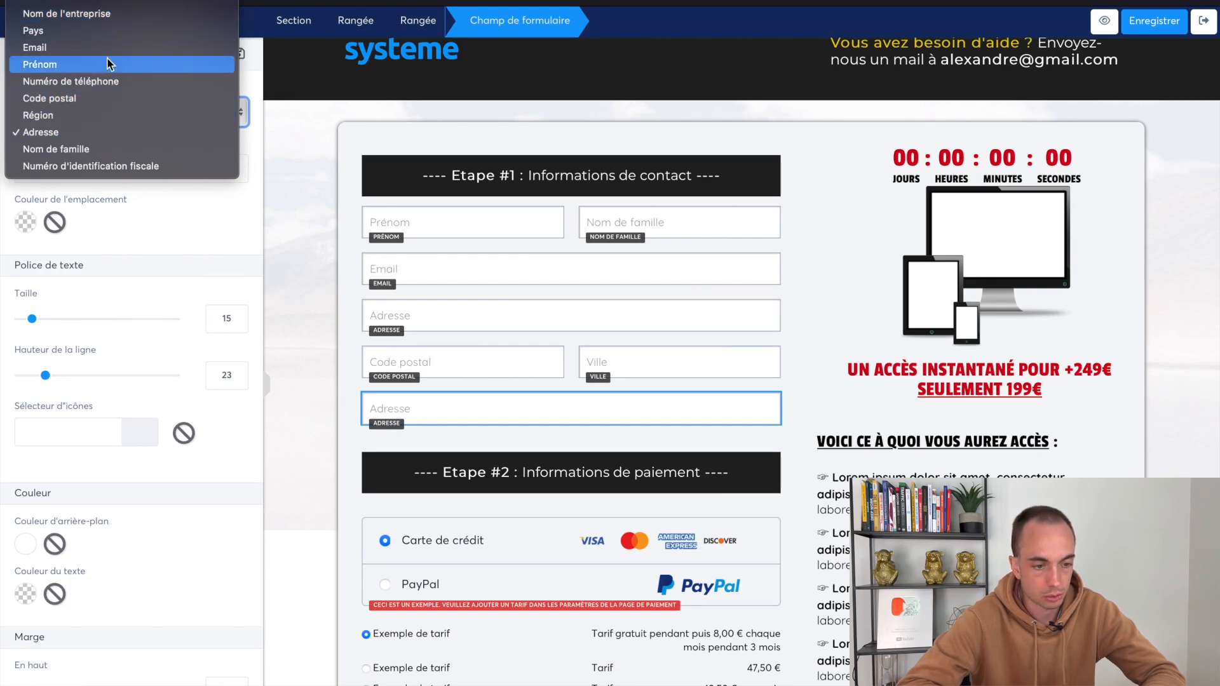
{"action": "left_click", "coordinate": [105, 36]}
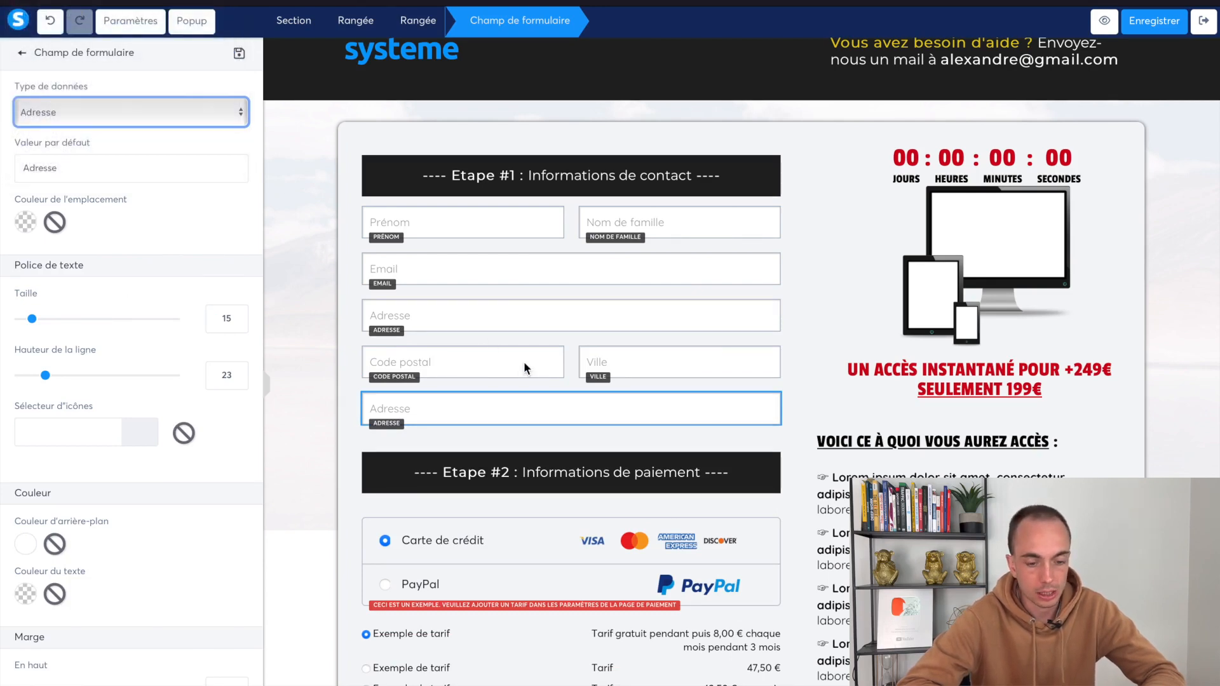
{"action": "left_click", "coordinate": [590, 327]}
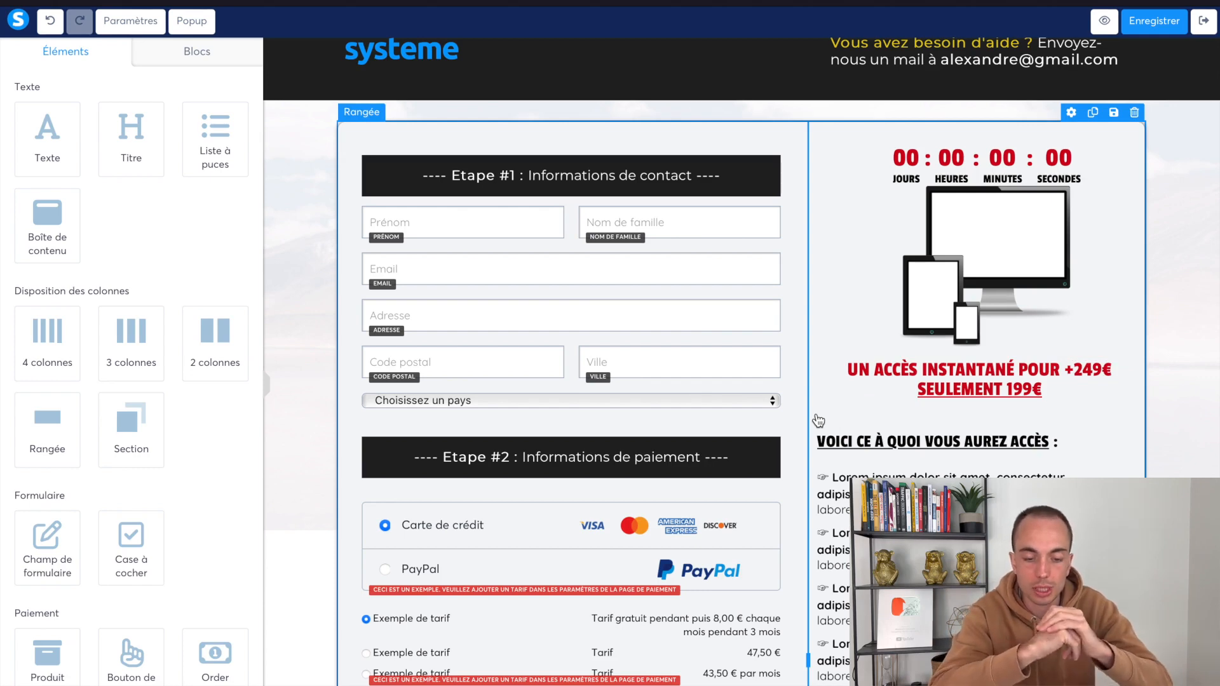
{"action": "scroll", "coordinate": [819, 420], "scroll_direction": "down", "scroll_amount": 3}
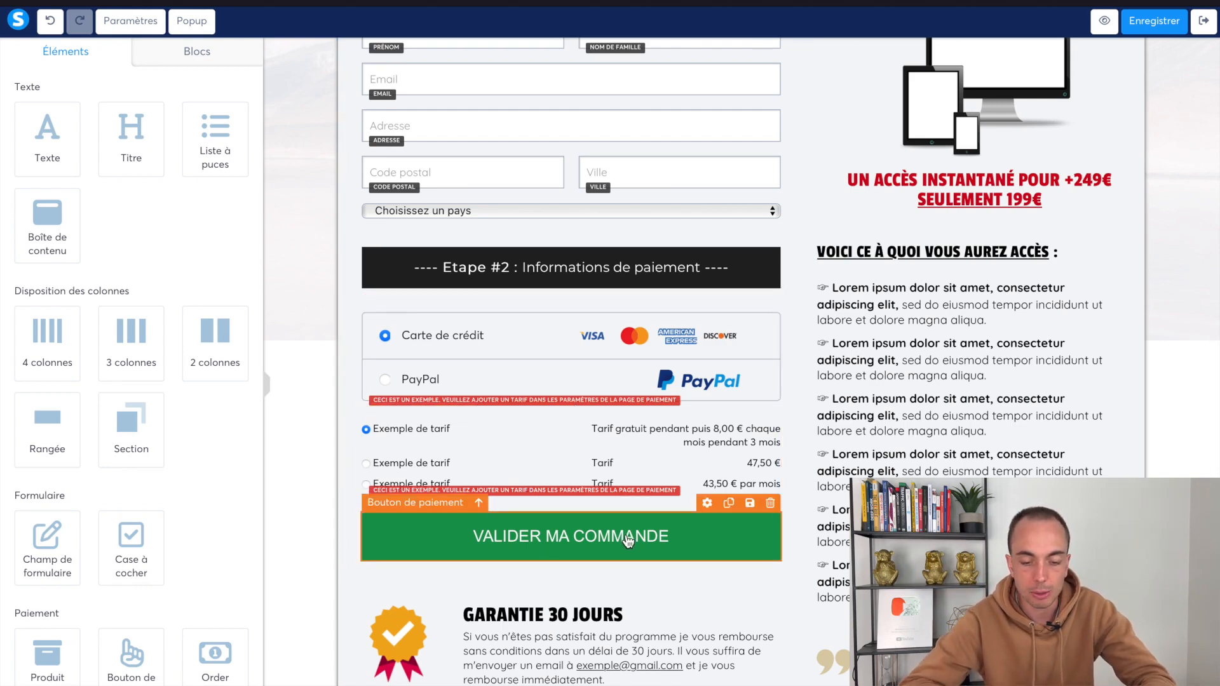
Give the VALIDER MA COMMANDE payment button an orange F5A623 background instead of green
{"action": "scroll", "coordinate": [573, 483], "scroll_direction": "down", "scroll_amount": 1}
{"action": "left_click", "coordinate": [564, 494]}
{"action": "scroll", "coordinate": [105, 483], "scroll_direction": "down", "scroll_amount": 10}
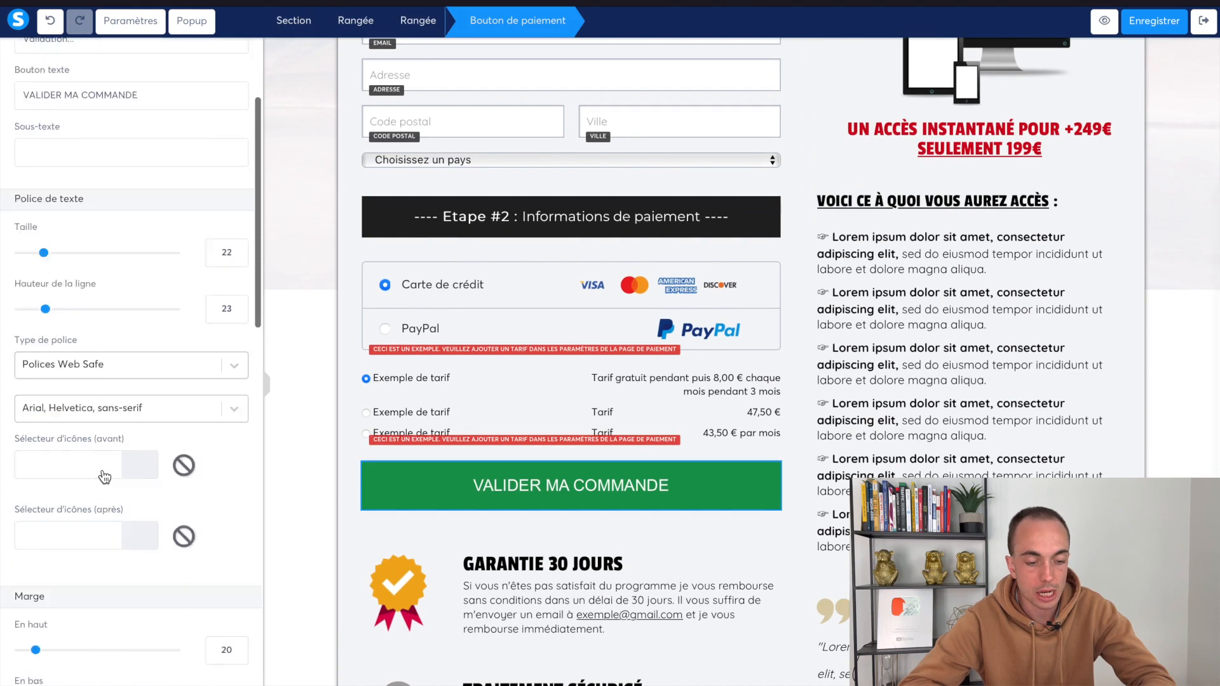
{"action": "left_click", "coordinate": [27, 241]}
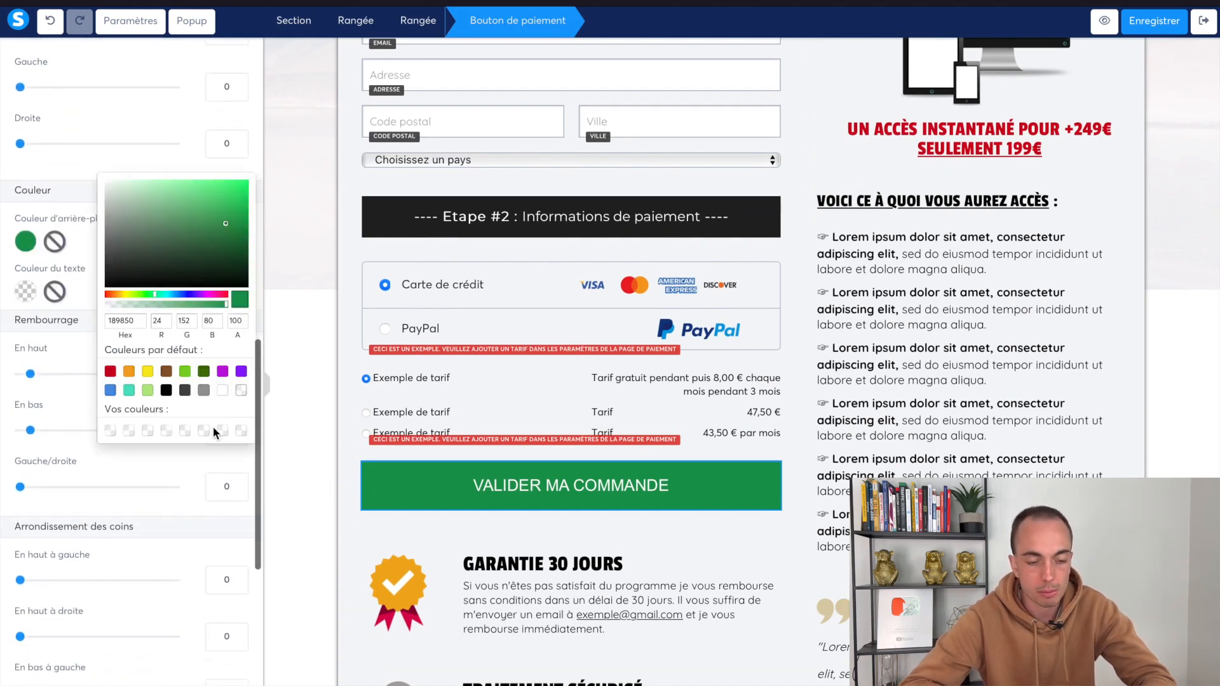
{"action": "left_click", "coordinate": [125, 373]}
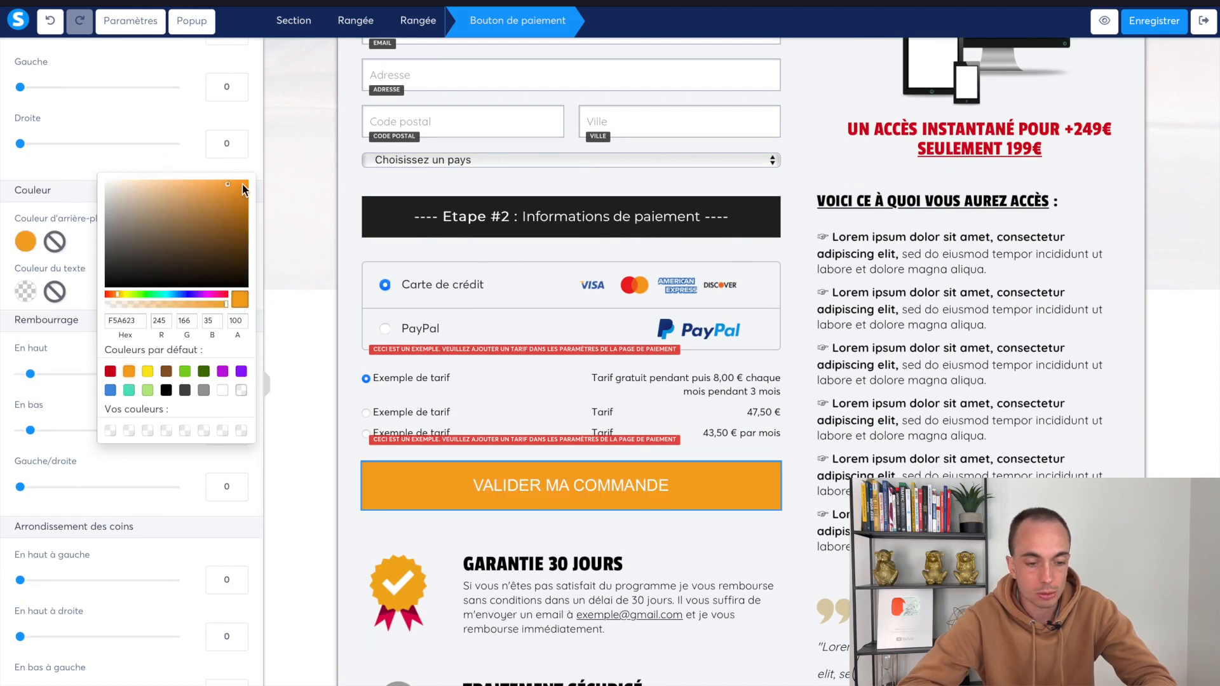
{"action": "left_click", "coordinate": [664, 459]}
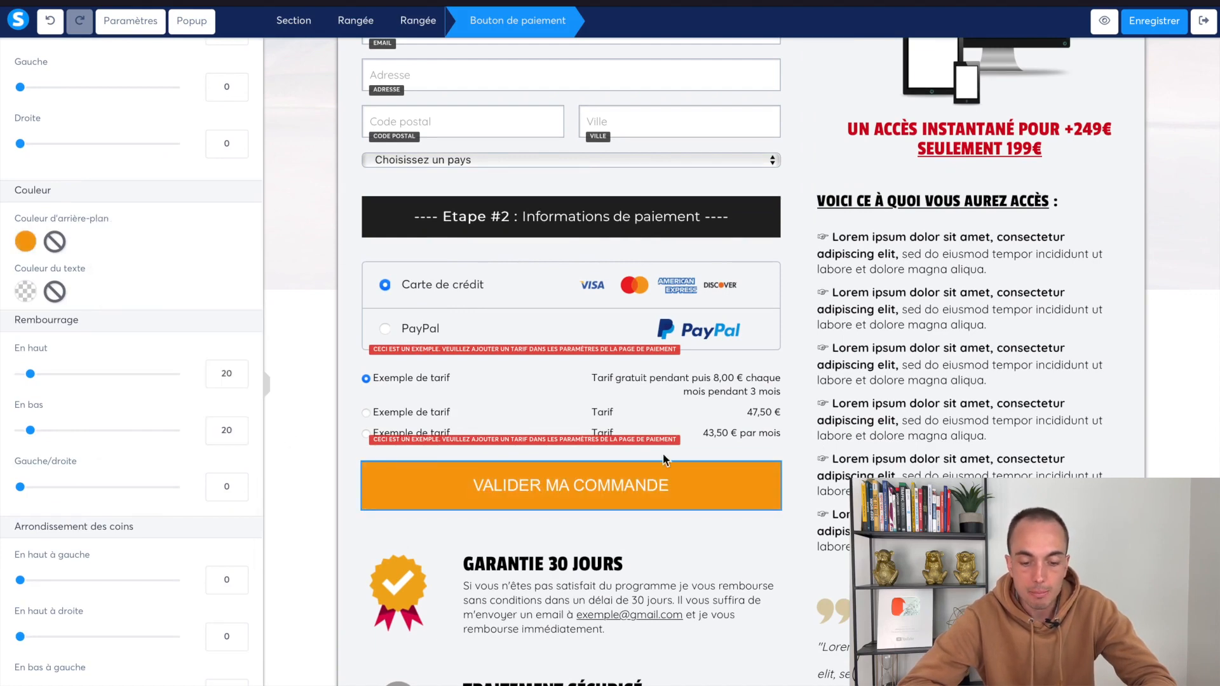
{"action": "left_click", "coordinate": [805, 501]}
{"action": "scroll", "coordinate": [903, 432], "scroll_direction": "up", "scroll_amount": 5}
Make the header phrase "Vous avez besoin d'aide ?" orange F5A623
{"action": "left_click", "coordinate": [982, 95]}
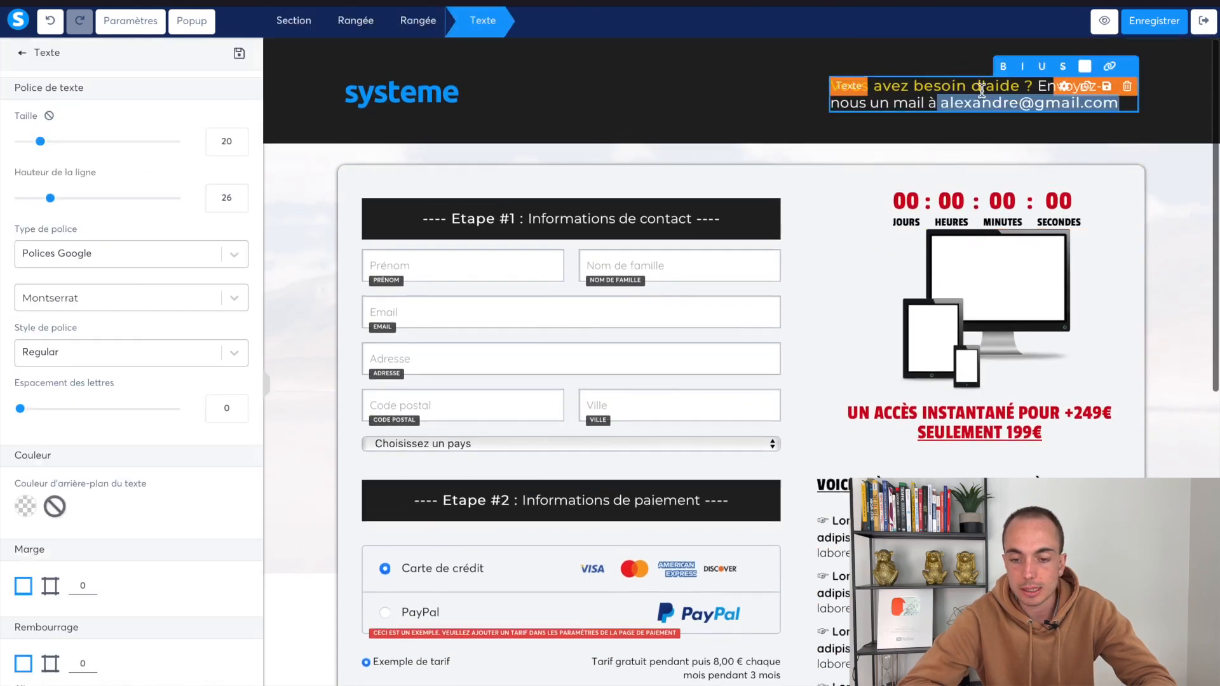
{"action": "left_click_drag", "start_coordinate": [1035, 87], "coordinate": [839, 88]}
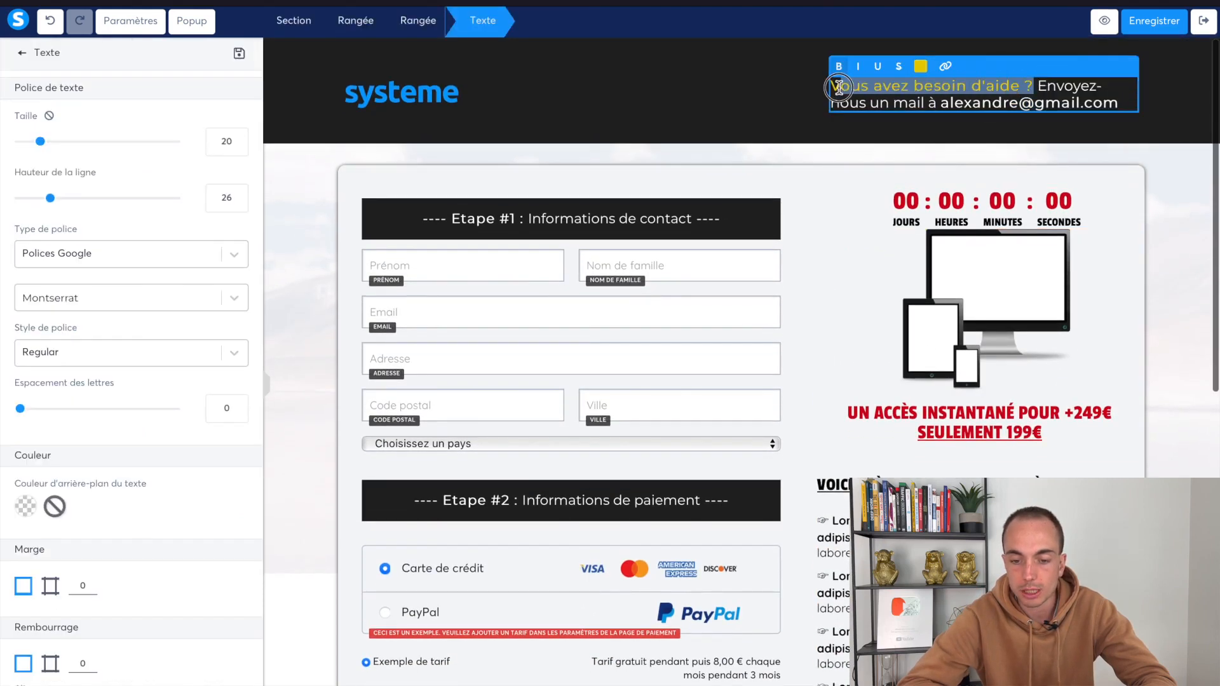
{"action": "left_click", "coordinate": [921, 66]}
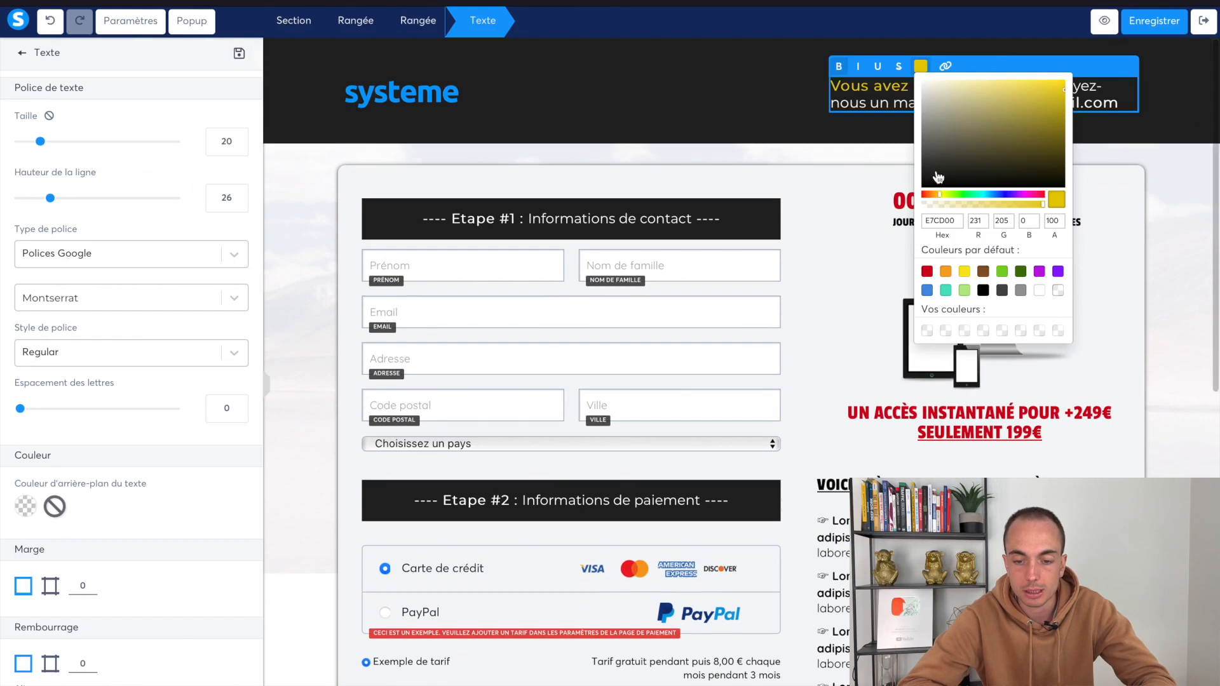
{"action": "left_click", "coordinate": [945, 272]}
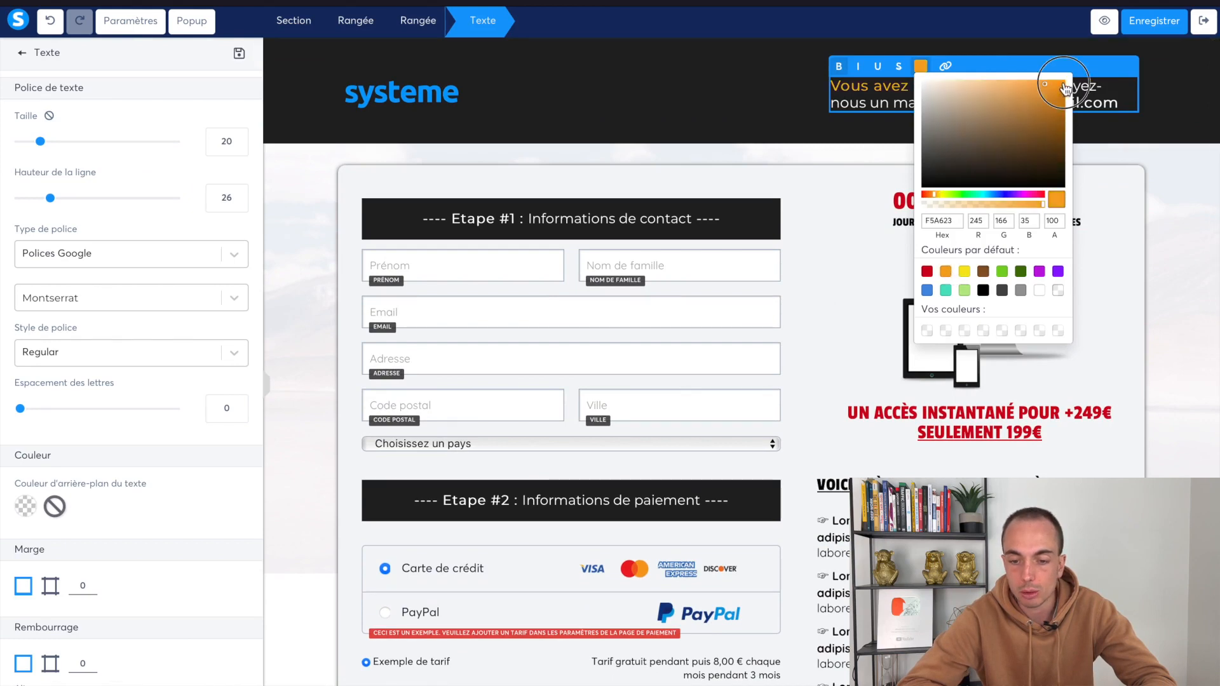
{"action": "left_click", "coordinate": [898, 295]}
Change the UN ACCÈS INSTANTANÉ price headline from red to orange
{"action": "left_click", "coordinate": [936, 424]}
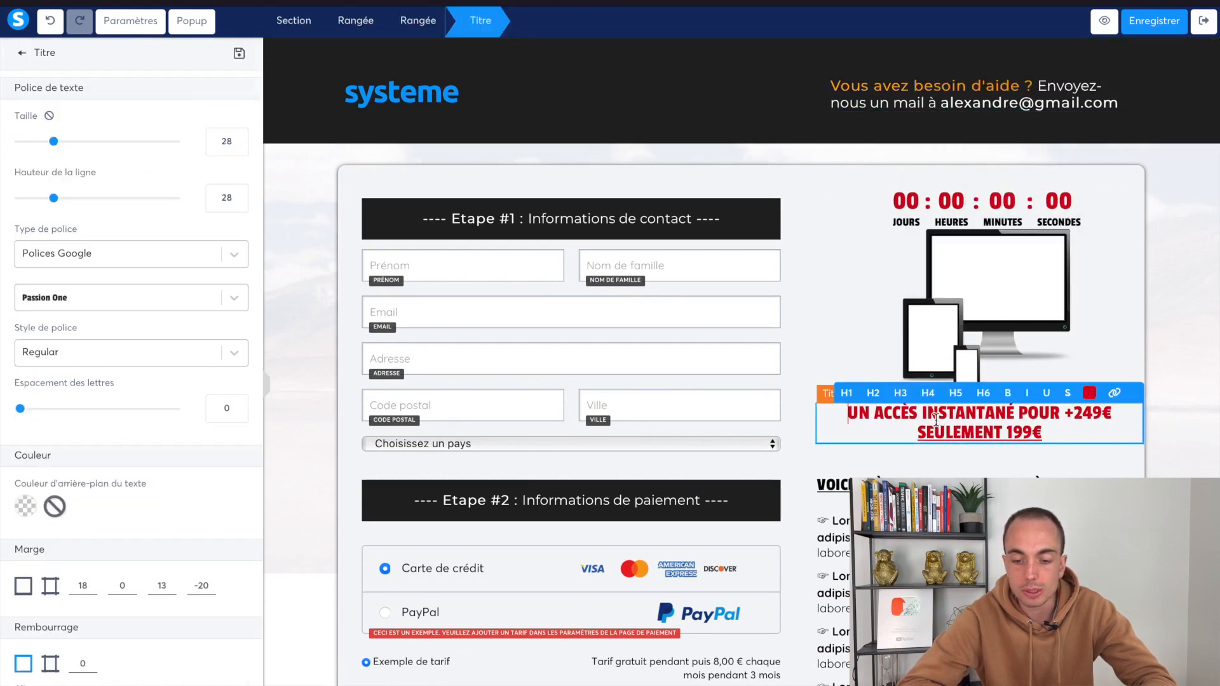
{"action": "left_click", "coordinate": [1071, 393]}
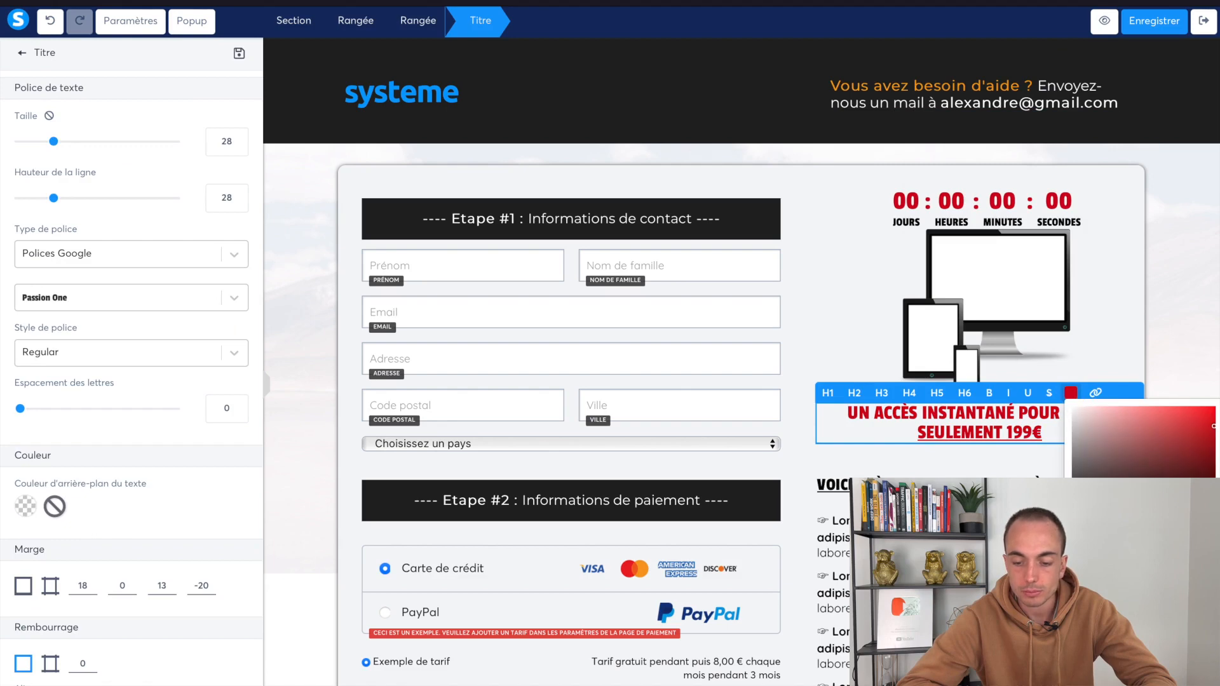
{"action": "left_click", "coordinate": [1096, 580]}
{"action": "left_click", "coordinate": [1211, 408]}
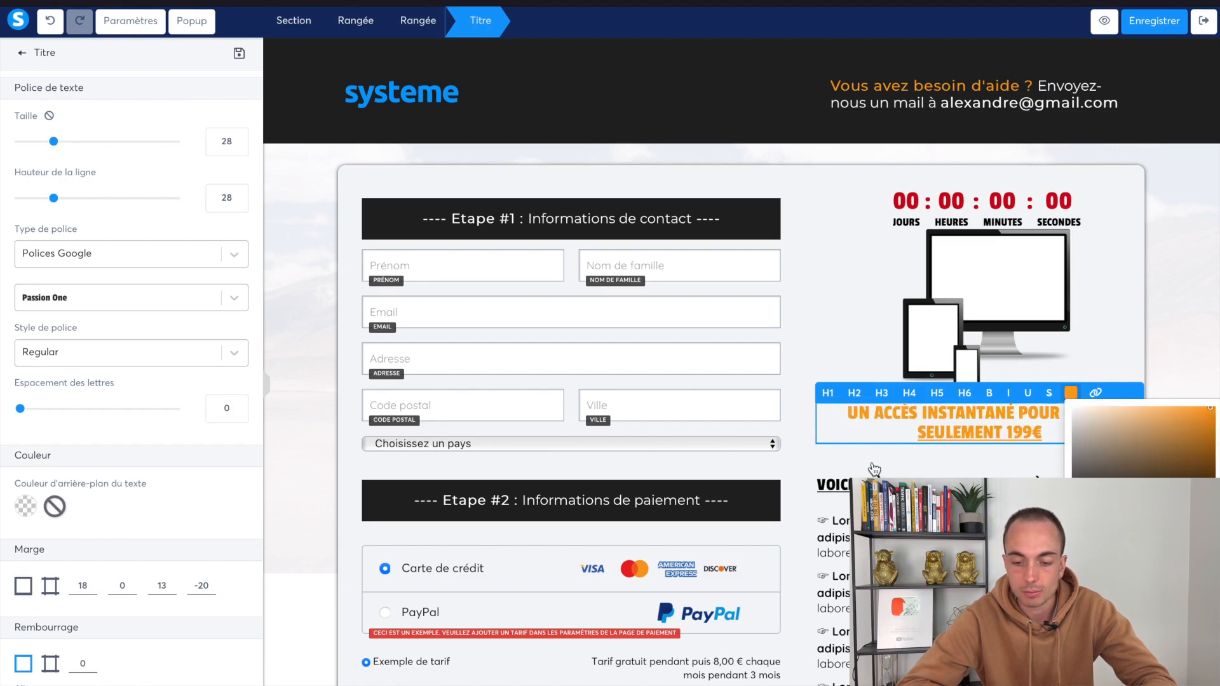
{"action": "left_click", "coordinate": [765, 511]}
{"action": "left_click", "coordinate": [720, 551]}
{"action": "scroll", "coordinate": [722, 547], "scroll_direction": "down", "scroll_amount": 4}
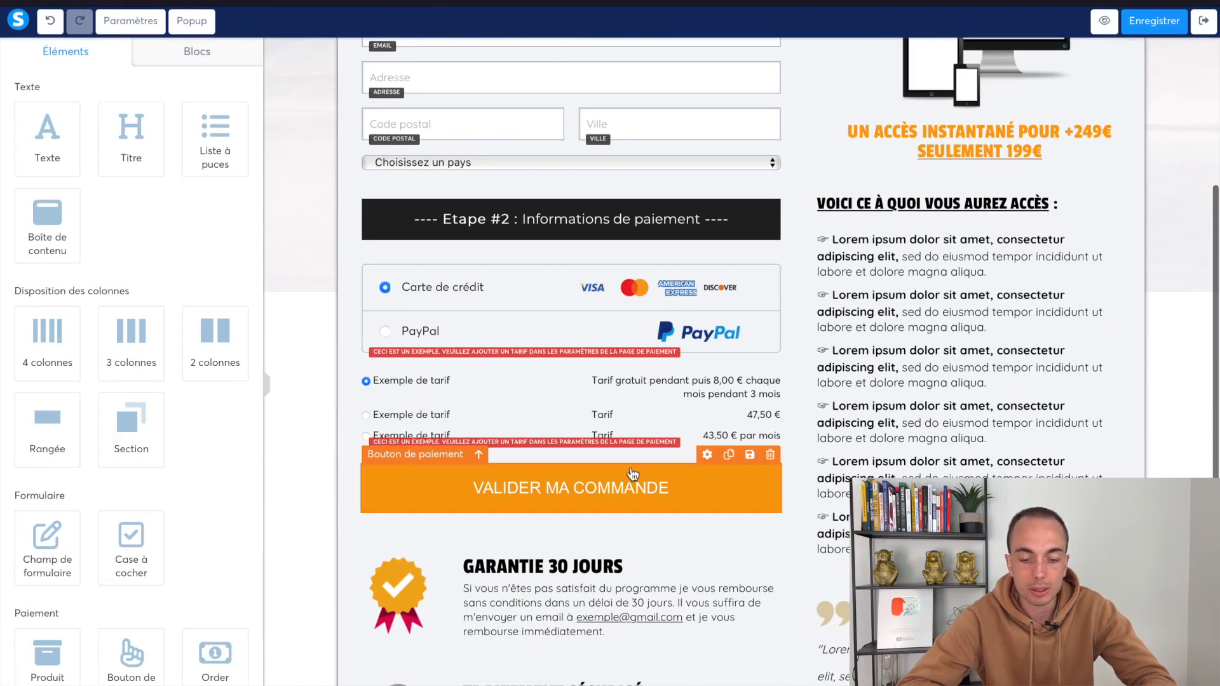
Change the payment button label from VALIDER to CONFIRMER MA COMMANDE
{"action": "left_click", "coordinate": [559, 498]}
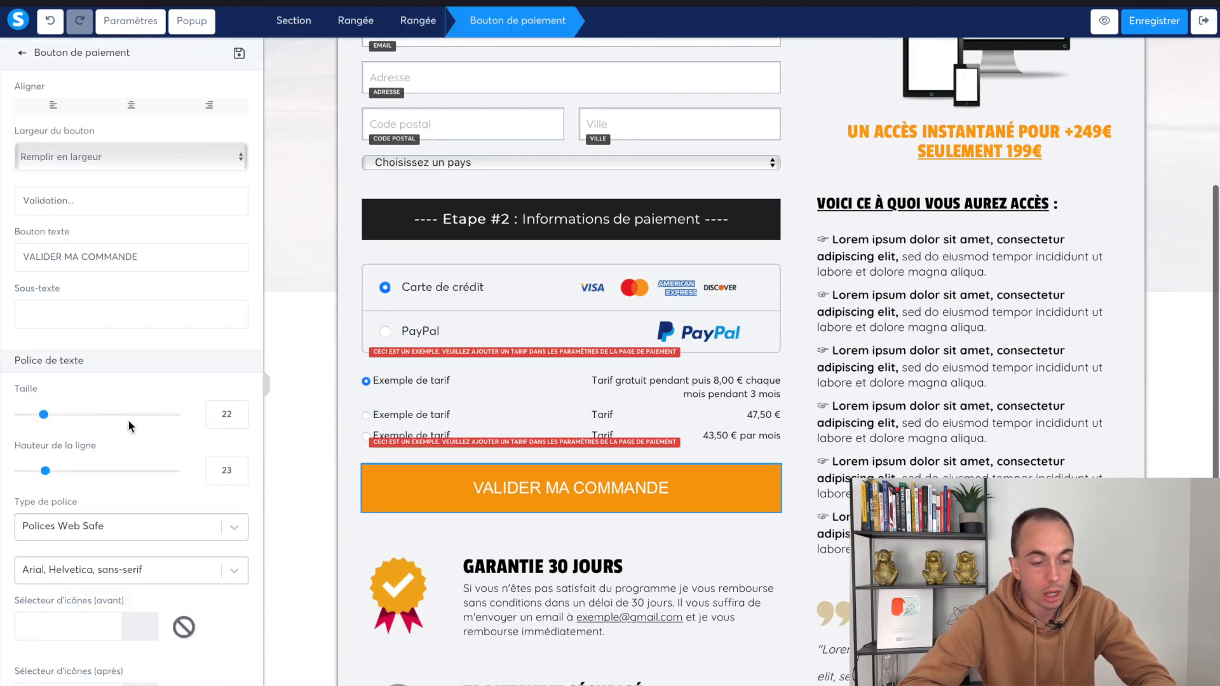
{"action": "double_click", "coordinate": [40, 256]}
{"action": "type", "text": "CONNFI"}
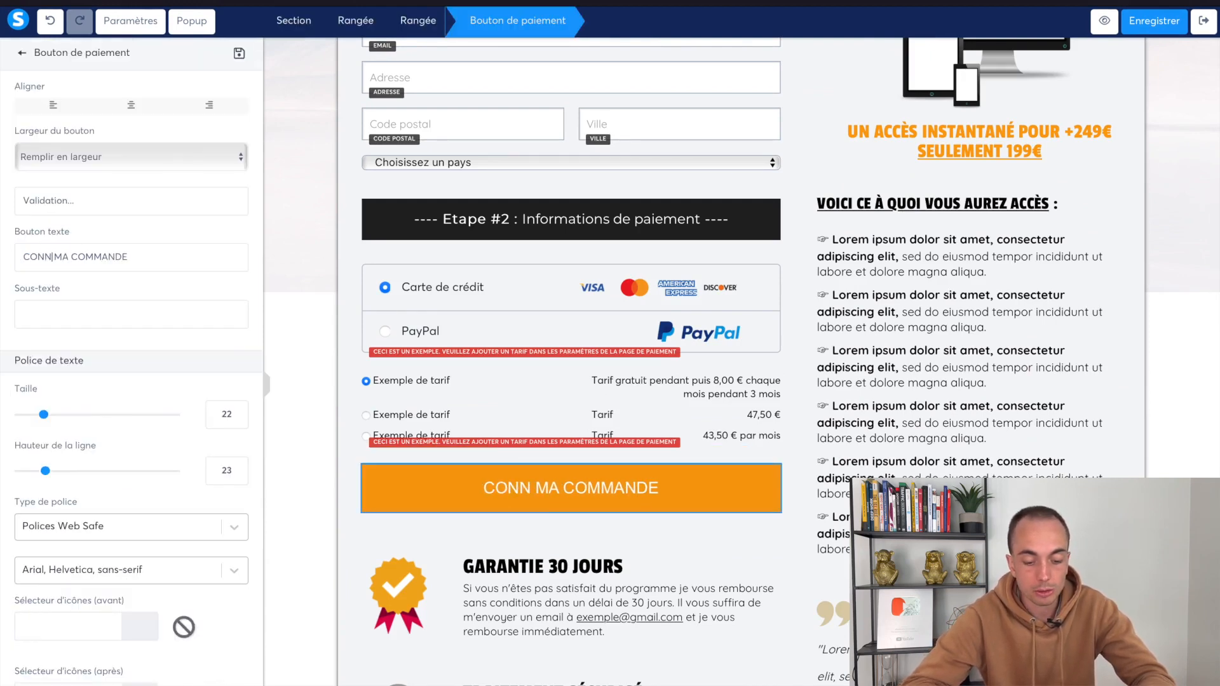
{"action": "key", "text": "BackSpace"}
{"action": "key", "text": "BackSpace"}
{"action": "key", "text": "BackSpace"}
{"action": "type", "text": "FIRMER"}
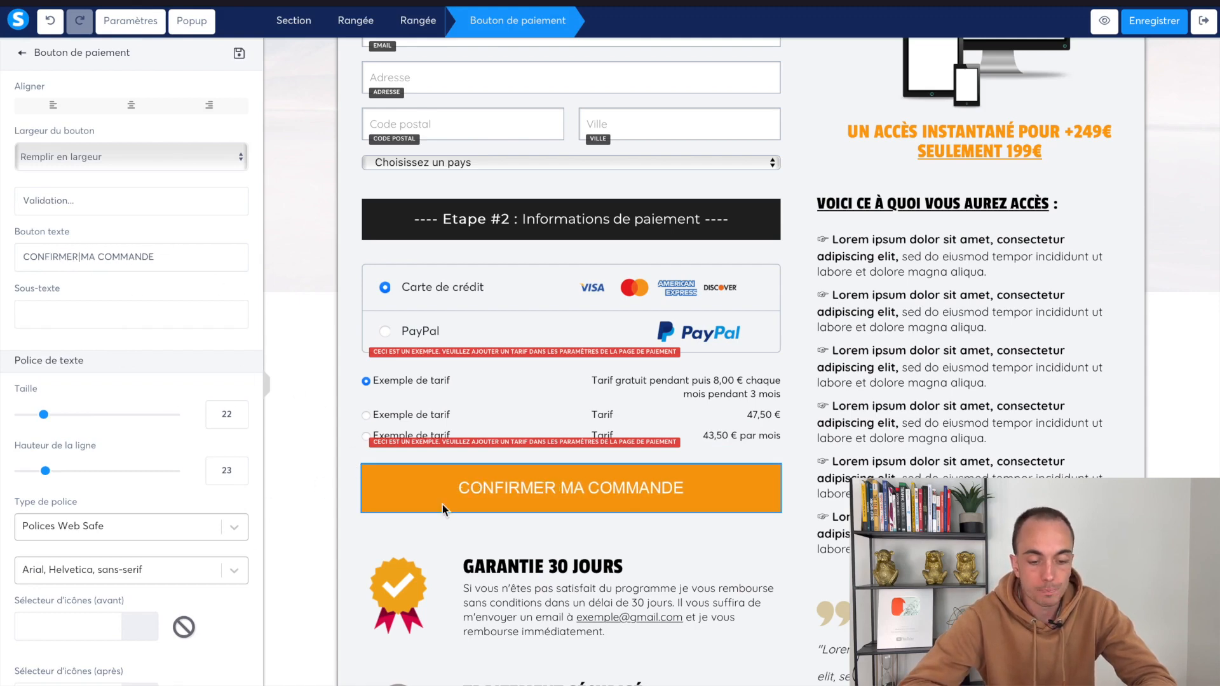
{"action": "triple_click", "coordinate": [83, 269]}
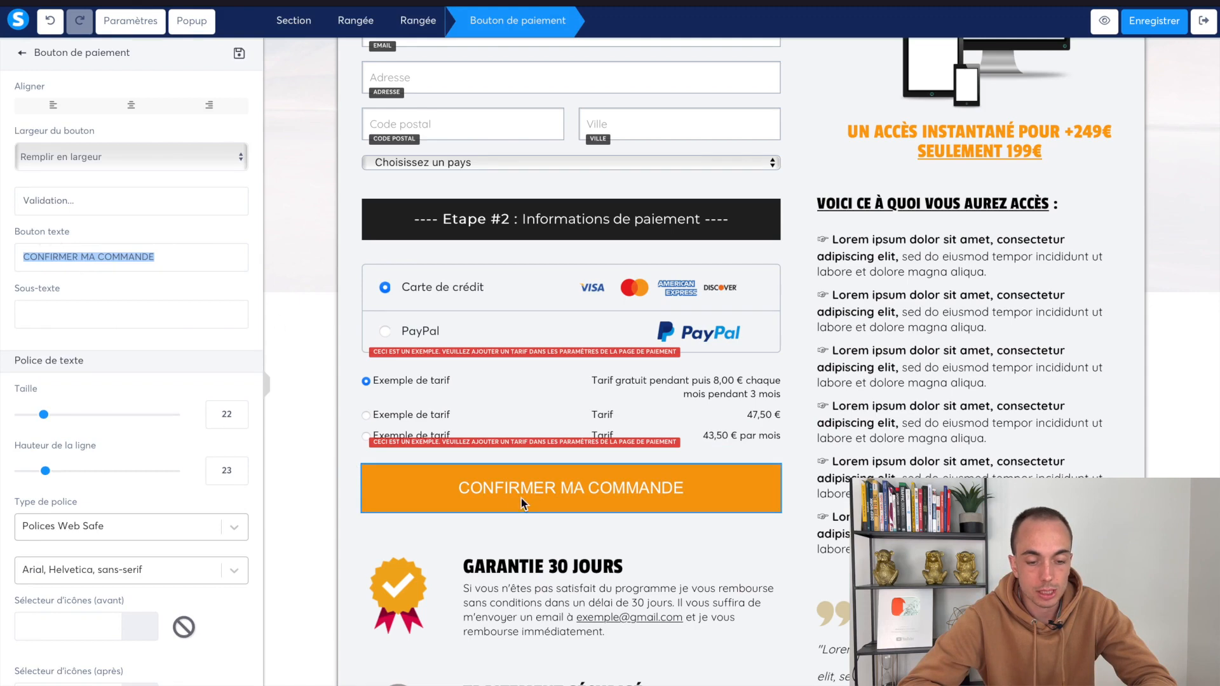
Try a button sub-text about the launch price, then delete it so no subtitle remains
{"action": "left_click", "coordinate": [18, 229]}
{"action": "left_click", "coordinate": [77, 302]}
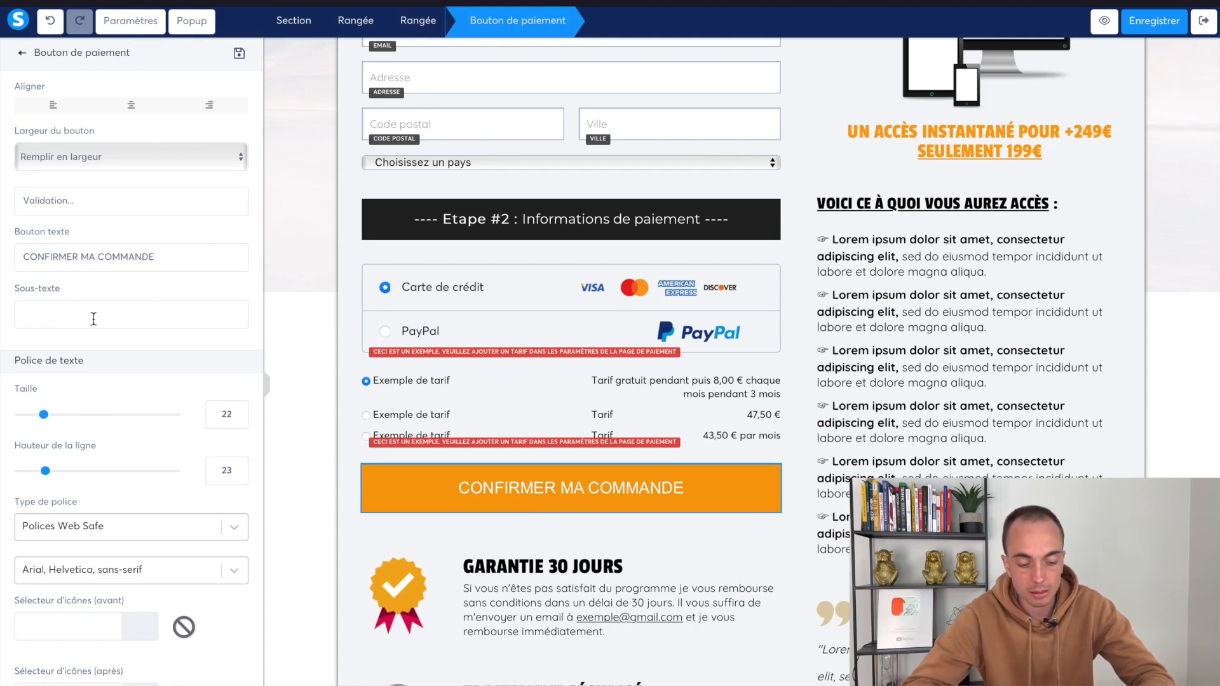
{"action": "type", "text": "Et prof"}
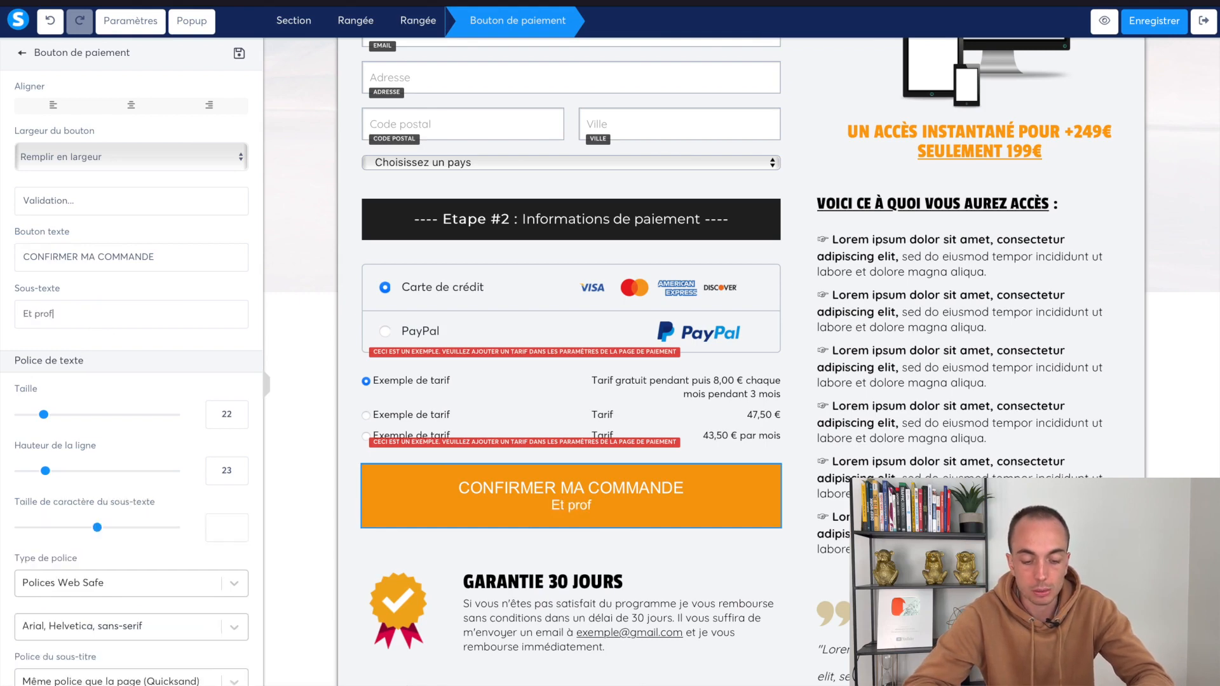
{"action": "type", "text": "iter de la promo"}
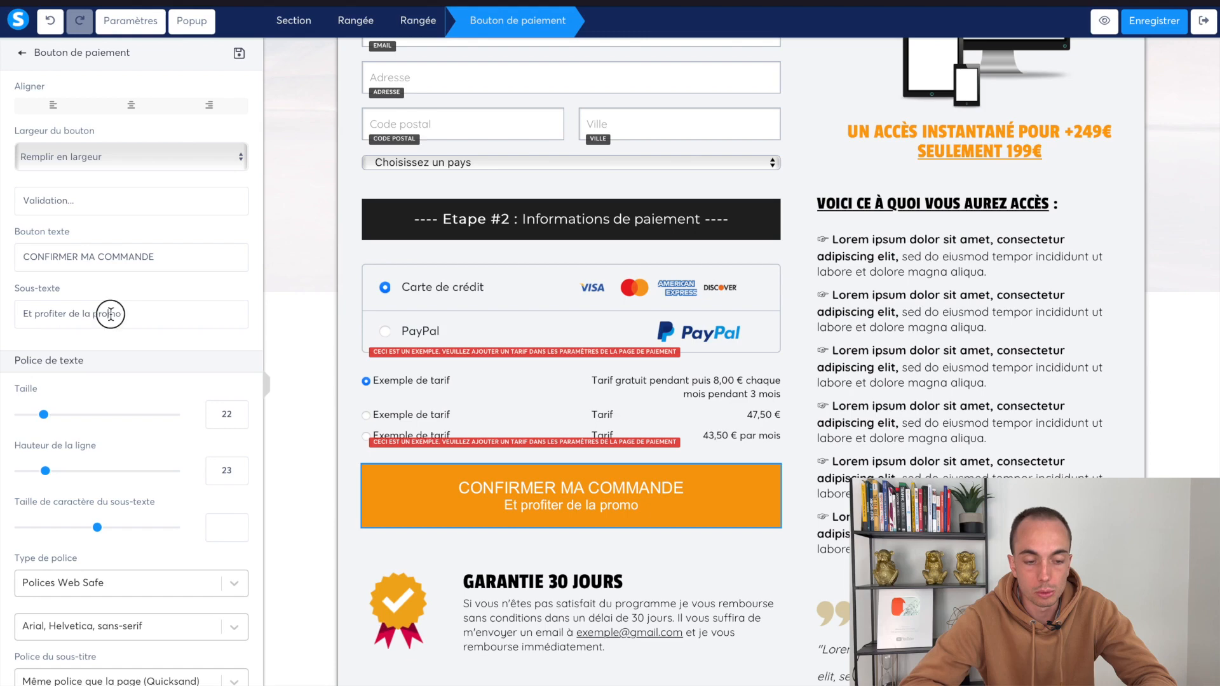
{"action": "key", "text": "BackSpace"}
{"action": "key", "text": "BackSpace"}
{"action": "key", "text": "BackSpace"}
{"action": "key", "text": "BackSpace"}
{"action": "key", "text": "BackSpace"}
{"action": "key", "text": "BackSpace"}
{"action": "key", "text": "BackSpace"}
{"action": "key", "text": "BackSpace"}
{"action": "key", "text": "BackSpace"}
{"action": "key", "text": "BackSpace"}
{"action": "type", "text": "u"}
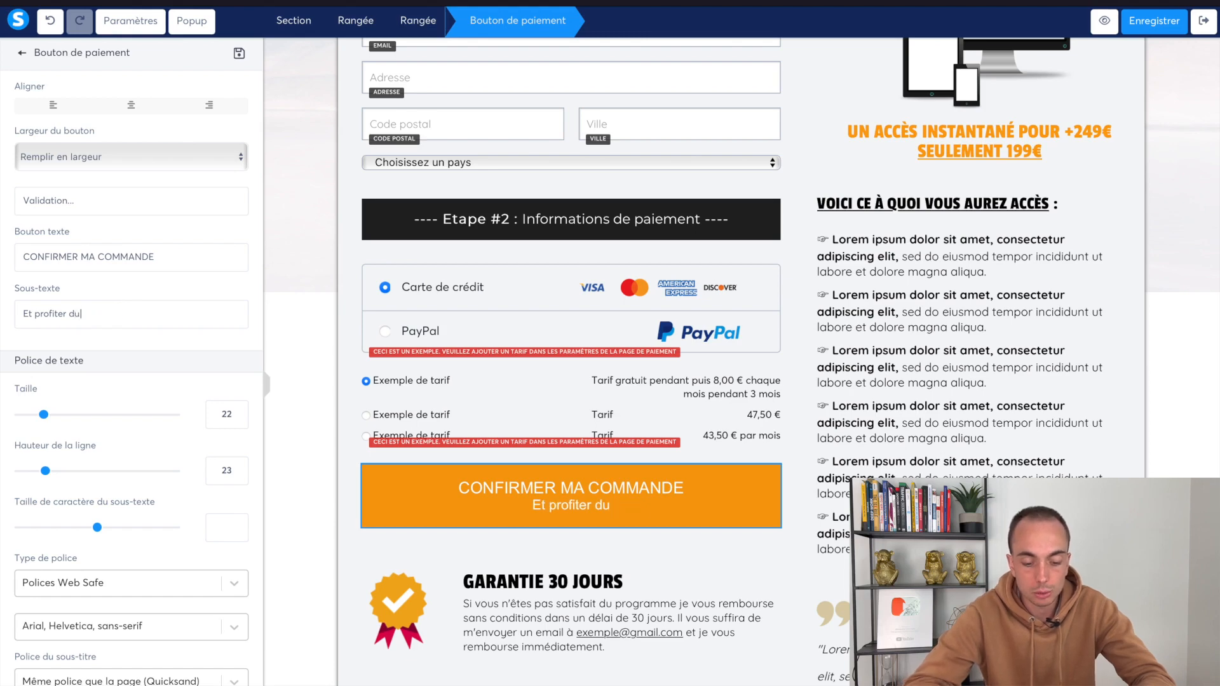
{"action": "type", "text": " tarif de lancement"}
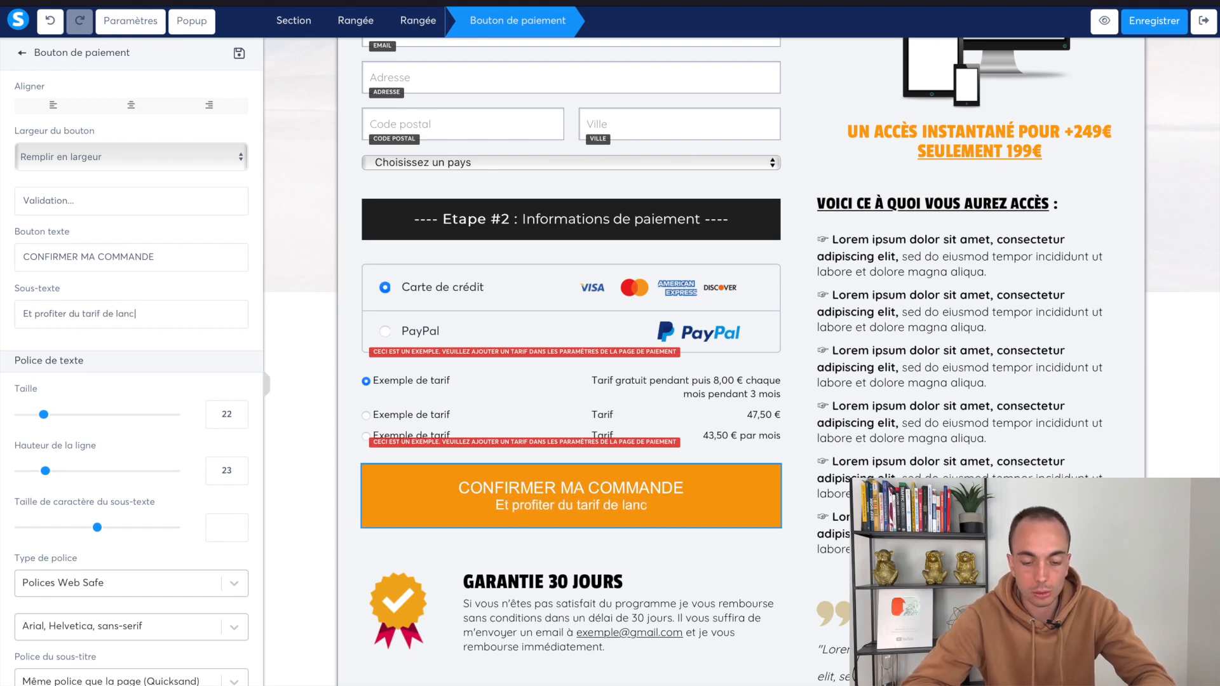
{"action": "triple_click", "coordinate": [112, 311]}
{"action": "key", "text": "BackSpace"}
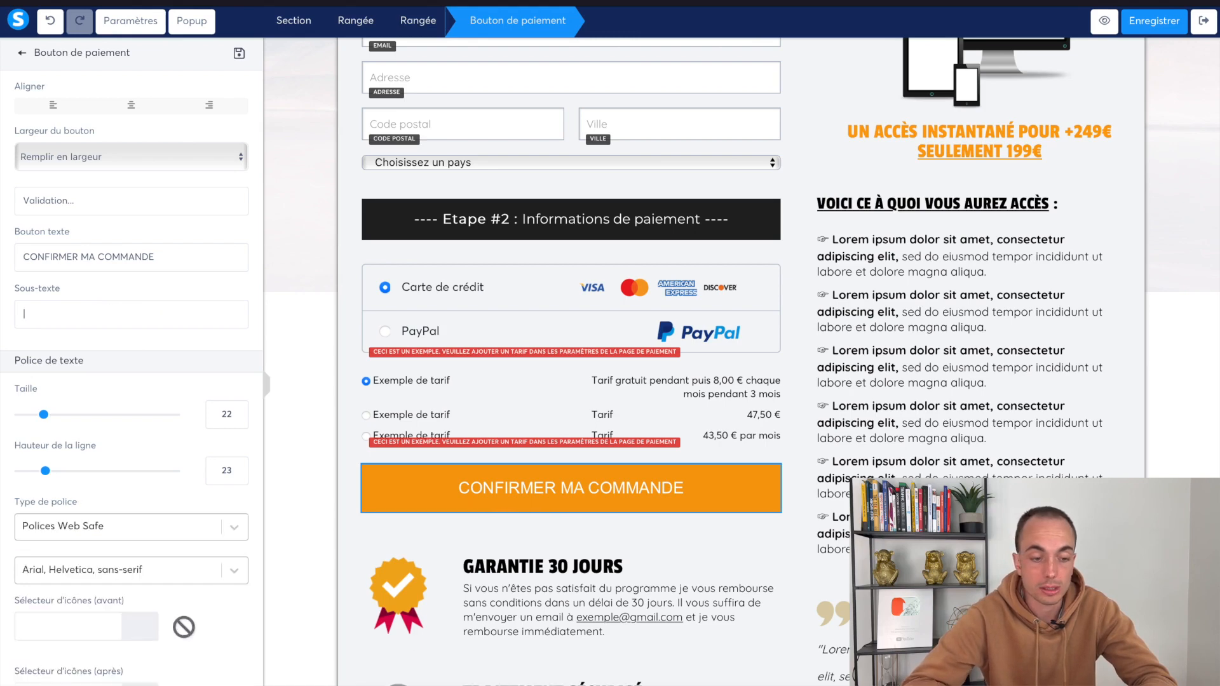
{"action": "scroll", "coordinate": [147, 373], "scroll_direction": "down", "scroll_amount": 2}
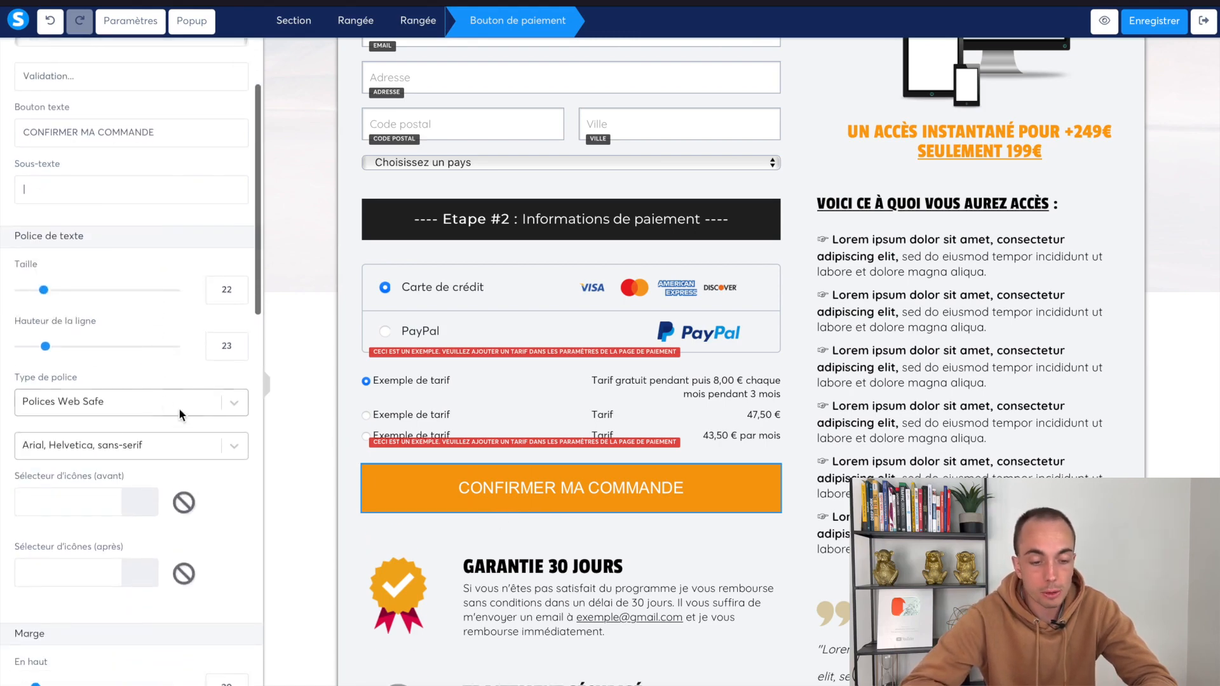
Set the button text to the Google font Raleway, Bold 700
{"action": "left_click", "coordinate": [144, 402]}
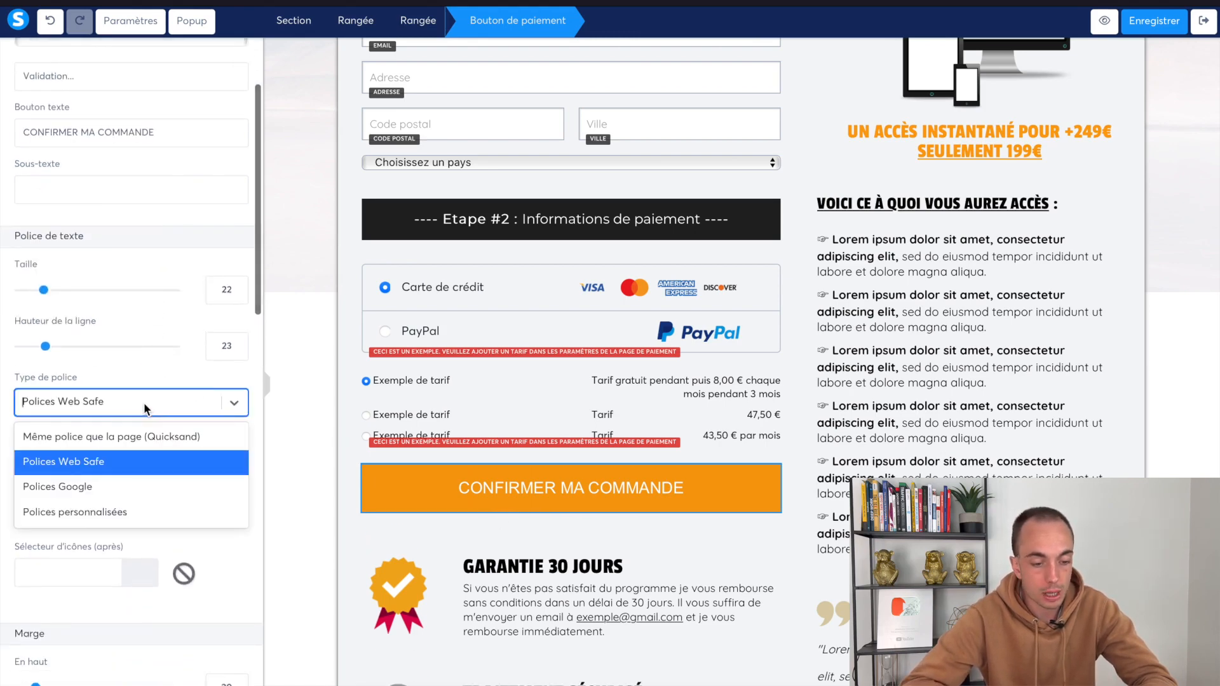
{"action": "left_click", "coordinate": [117, 488]}
{"action": "left_click", "coordinate": [152, 447]}
{"action": "scroll", "coordinate": [161, 496], "scroll_direction": "down", "scroll_amount": 2}
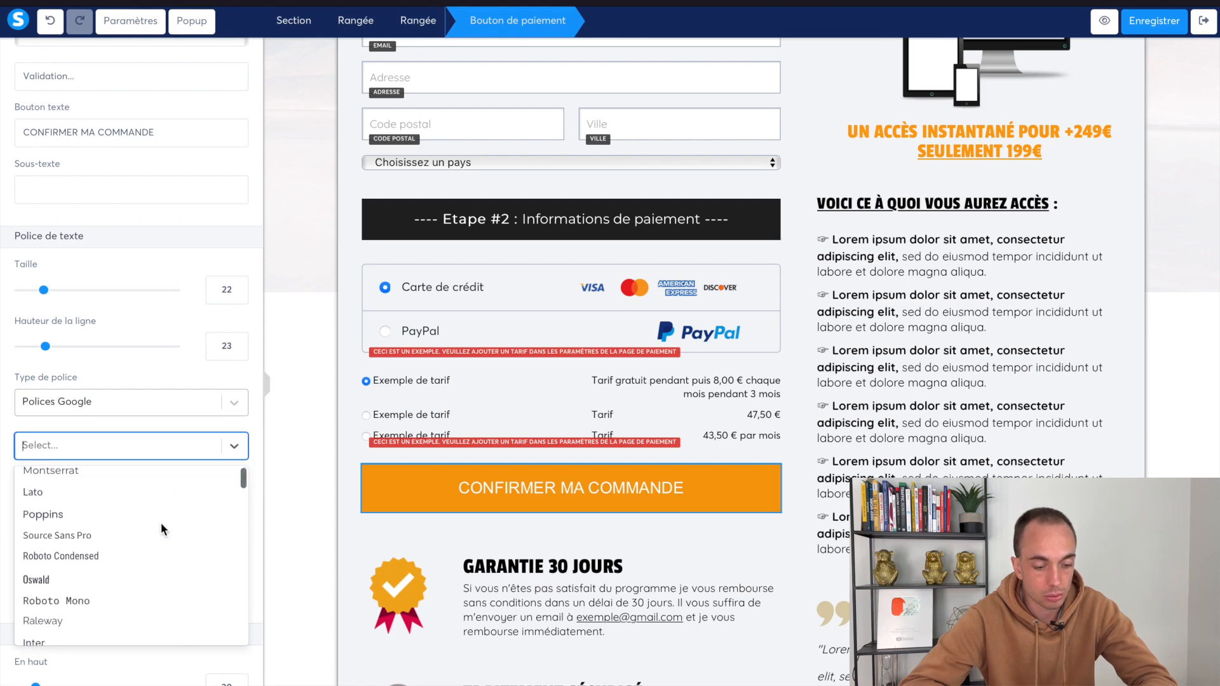
{"action": "left_click", "coordinate": [135, 620]}
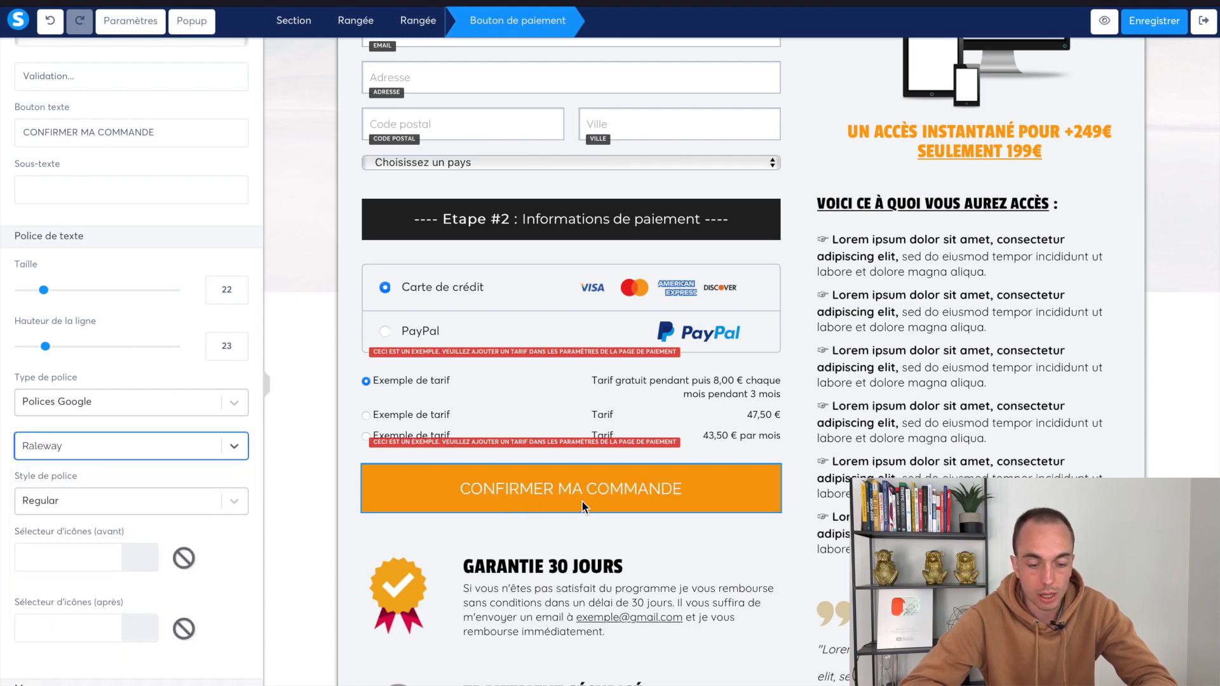
{"action": "left_click", "coordinate": [144, 498]}
{"action": "scroll", "coordinate": [132, 594], "scroll_direction": "down", "scroll_amount": 2}
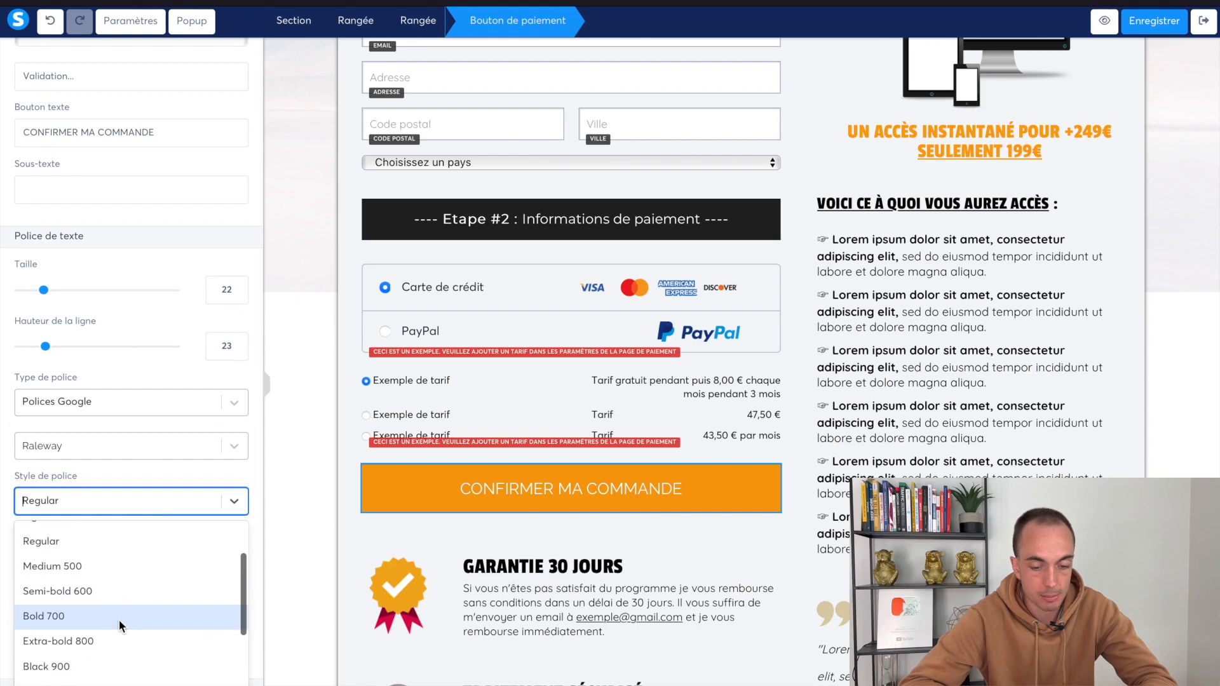
{"action": "left_click", "coordinate": [120, 616]}
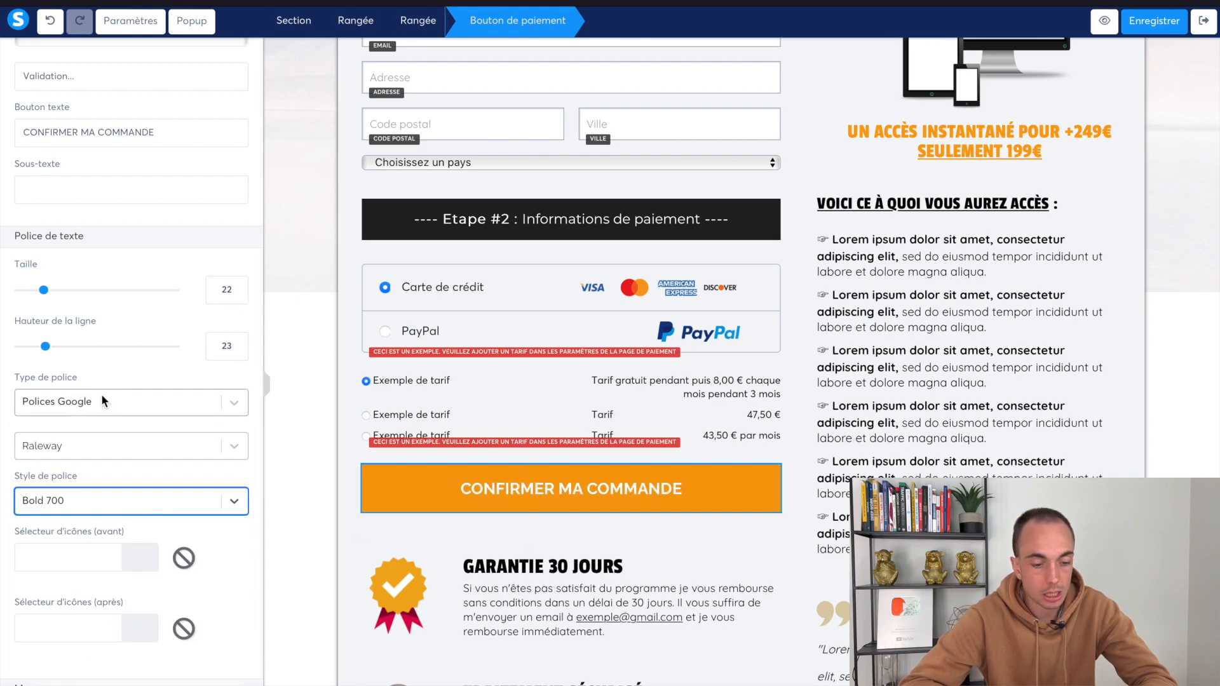
Search the icons for 'arrow' and place arrow-alt-right before the button label
{"action": "scroll", "coordinate": [122, 414], "scroll_direction": "down", "scroll_amount": 3}
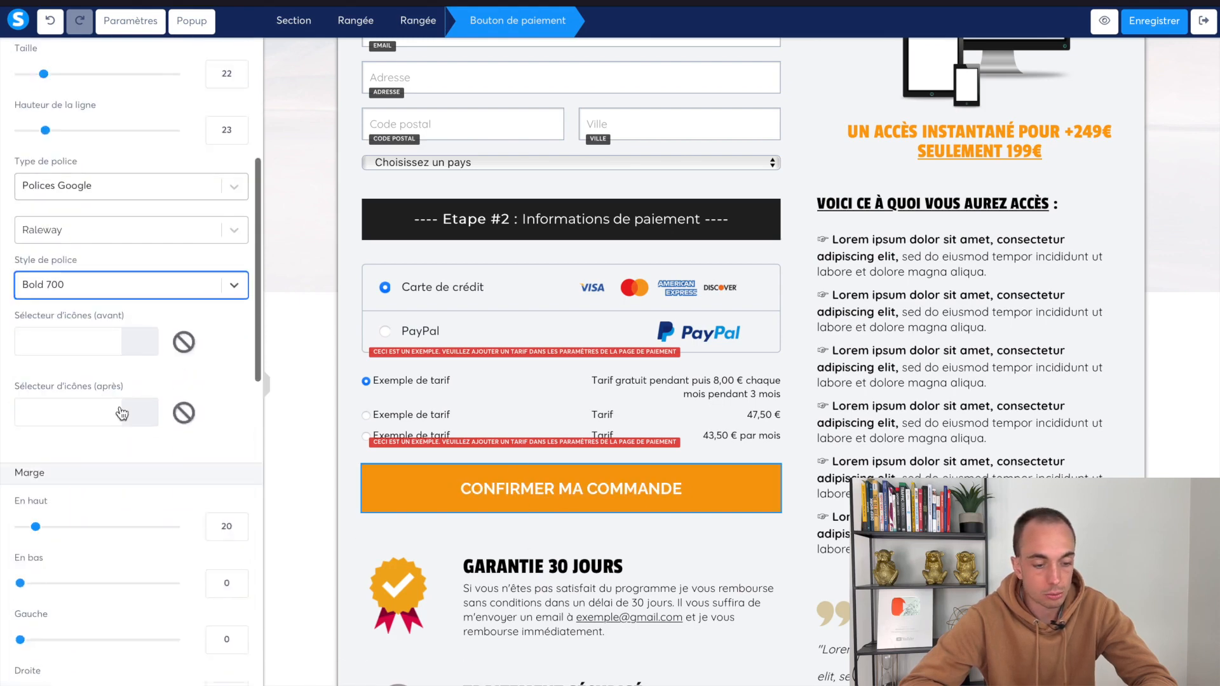
{"action": "left_click", "coordinate": [67, 343]}
{"action": "type", "text": "flèche"}
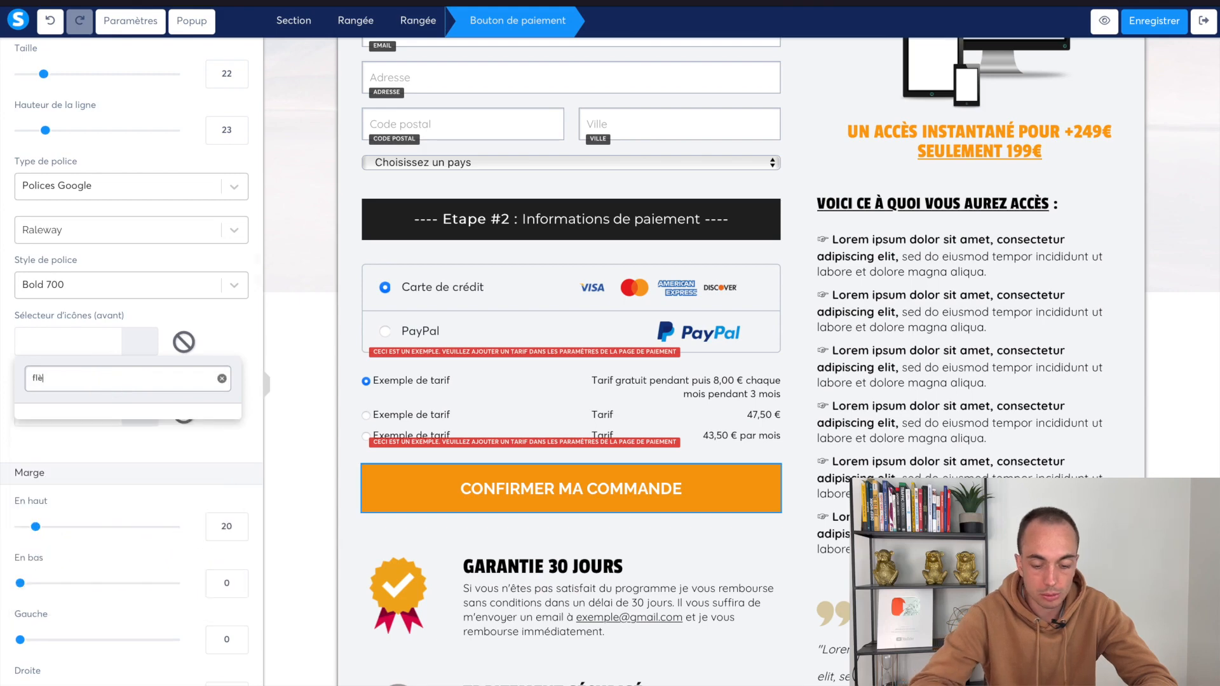
{"action": "key", "text": "ctrl+a"}
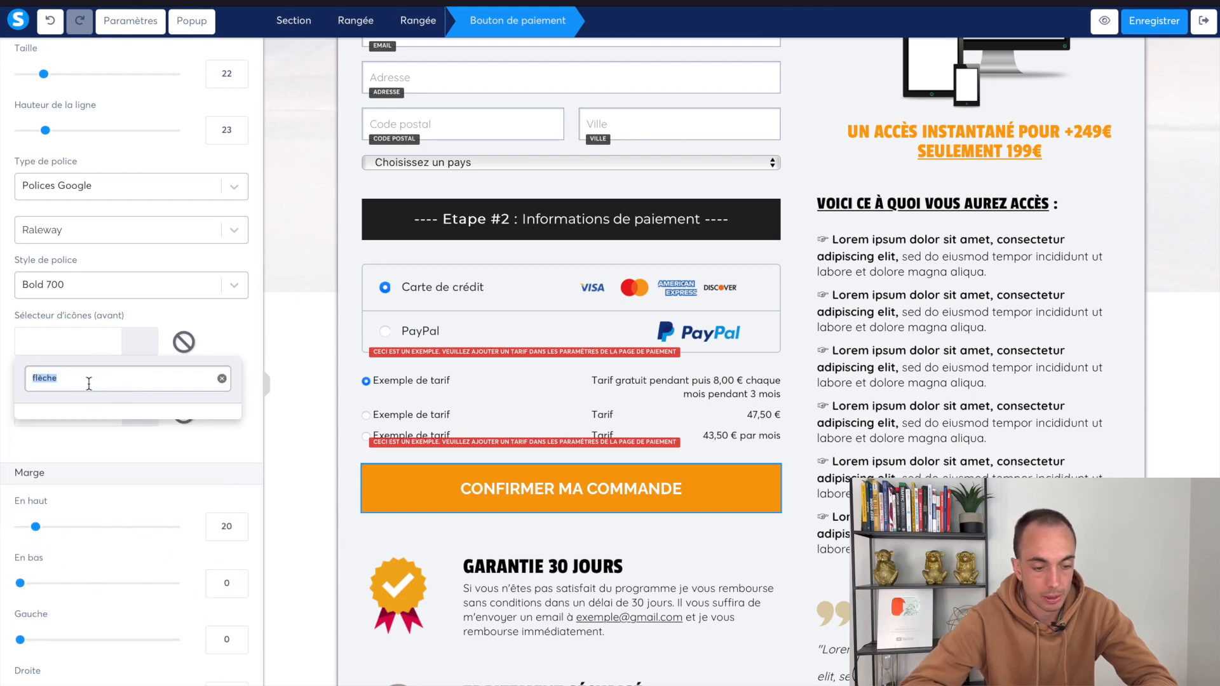
{"action": "key", "text": "BackSpace"}
{"action": "type", "text": "arrow"}
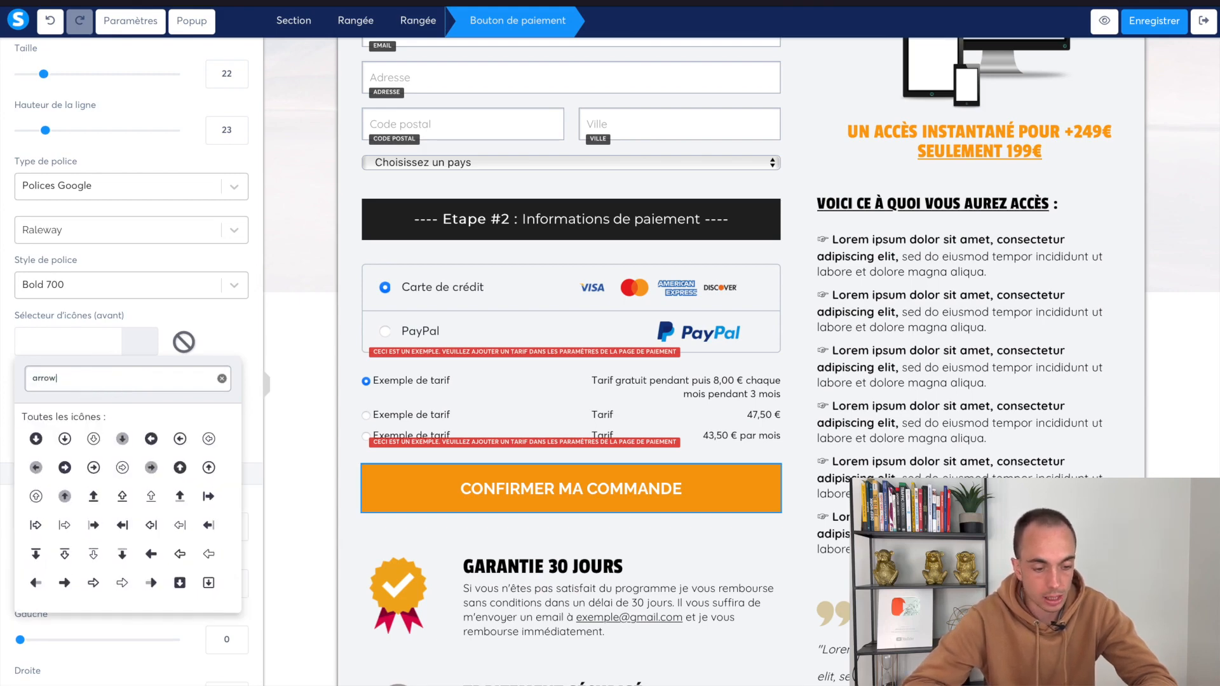
{"action": "scroll", "coordinate": [164, 525], "scroll_direction": "down", "scroll_amount": 1}
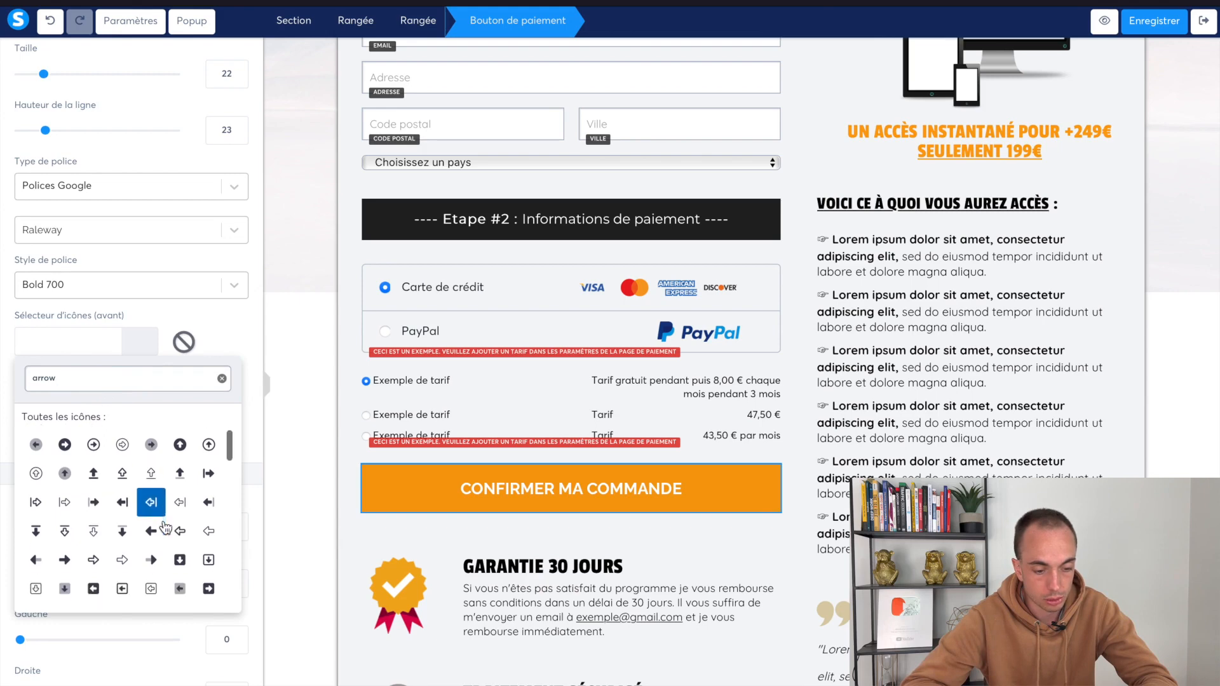
{"action": "left_click", "coordinate": [120, 561]}
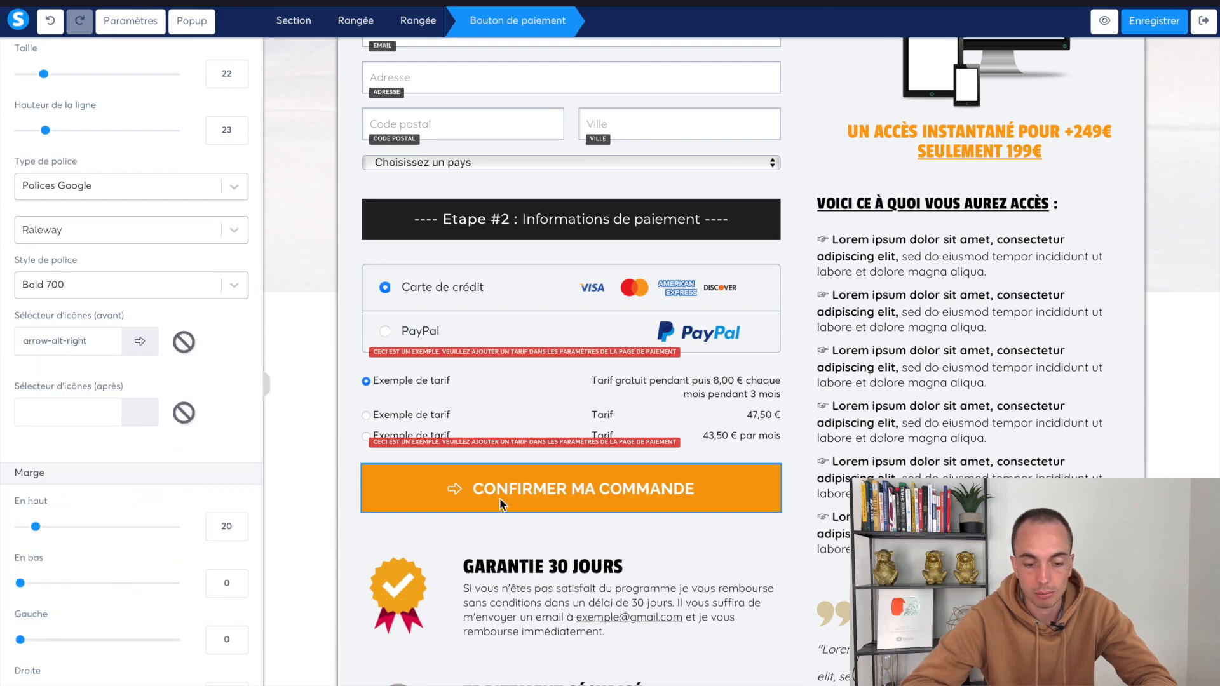
Close the icon choices keeping the arrow, and deselect the order button
{"action": "left_click", "coordinate": [95, 347]}
{"action": "scroll", "coordinate": [127, 508], "scroll_direction": "down", "scroll_amount": 5}
{"action": "scroll", "coordinate": [150, 521], "scroll_direction": "down", "scroll_amount": 5}
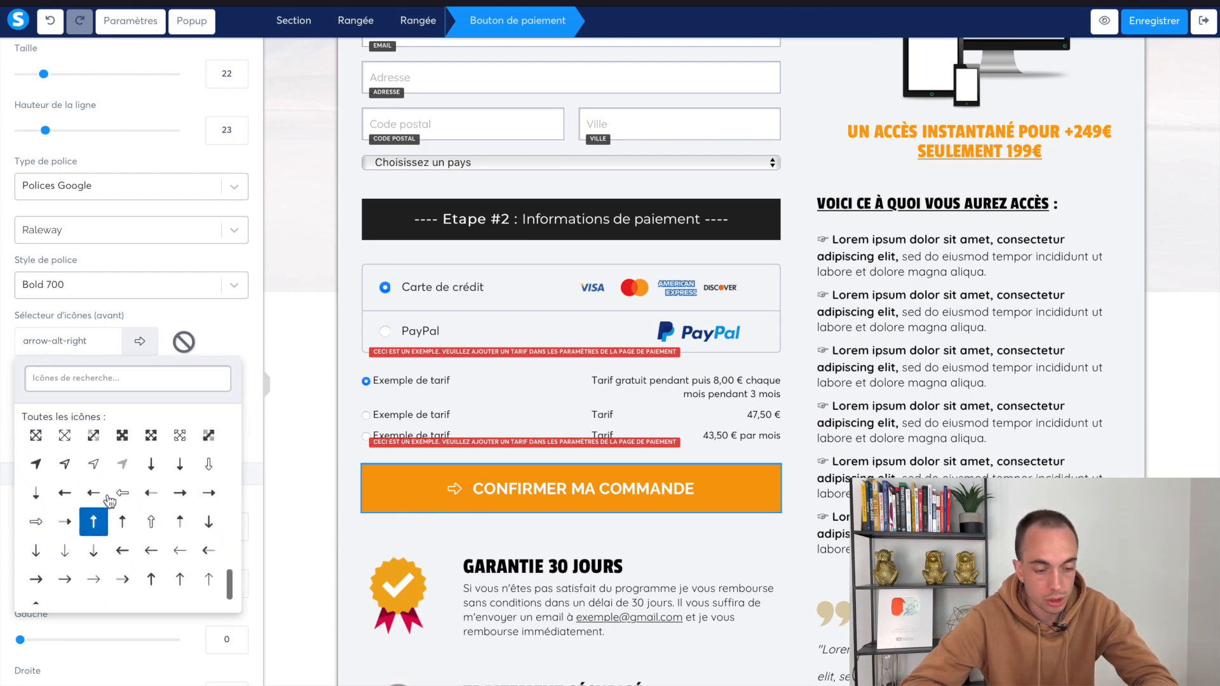
{"action": "scroll", "coordinate": [127, 509], "scroll_direction": "up", "scroll_amount": 10}
{"action": "left_click", "coordinate": [433, 619]}
{"action": "left_click", "coordinate": [588, 562]}
{"action": "scroll", "coordinate": [590, 566], "scroll_direction": "down", "scroll_amount": 2}
{"action": "scroll", "coordinate": [591, 567], "scroll_direction": "down", "scroll_amount": 1}
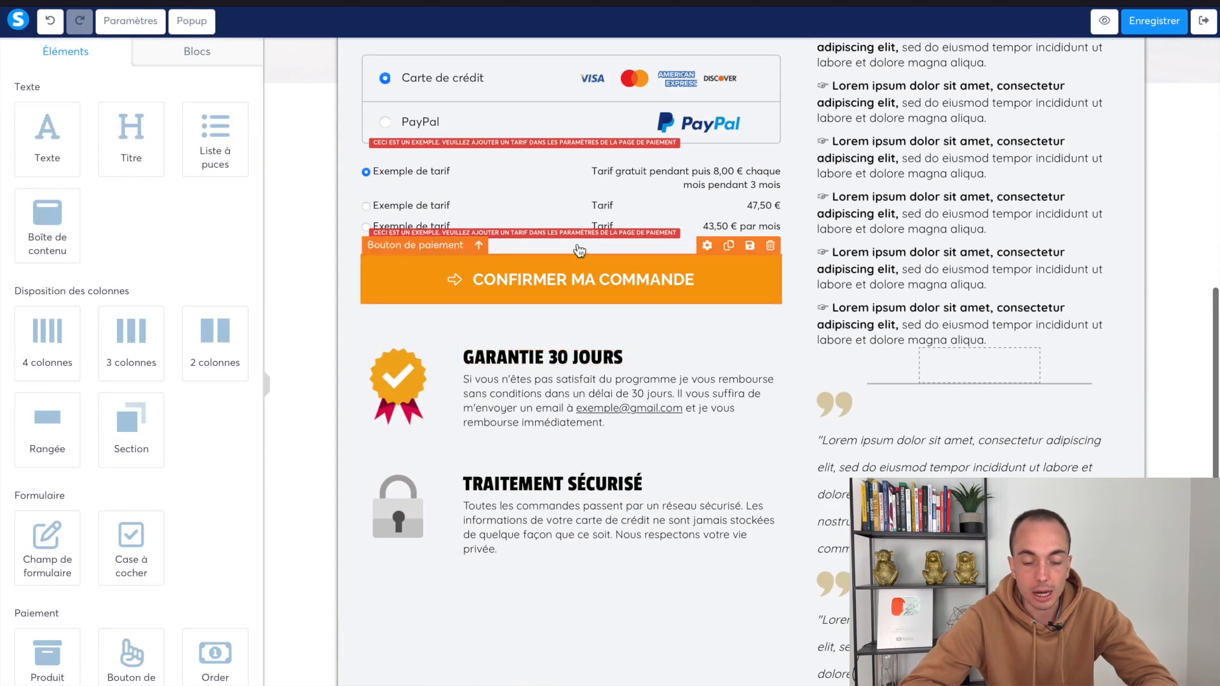
{"action": "scroll", "coordinate": [819, 486], "scroll_direction": "up", "scroll_amount": 3}
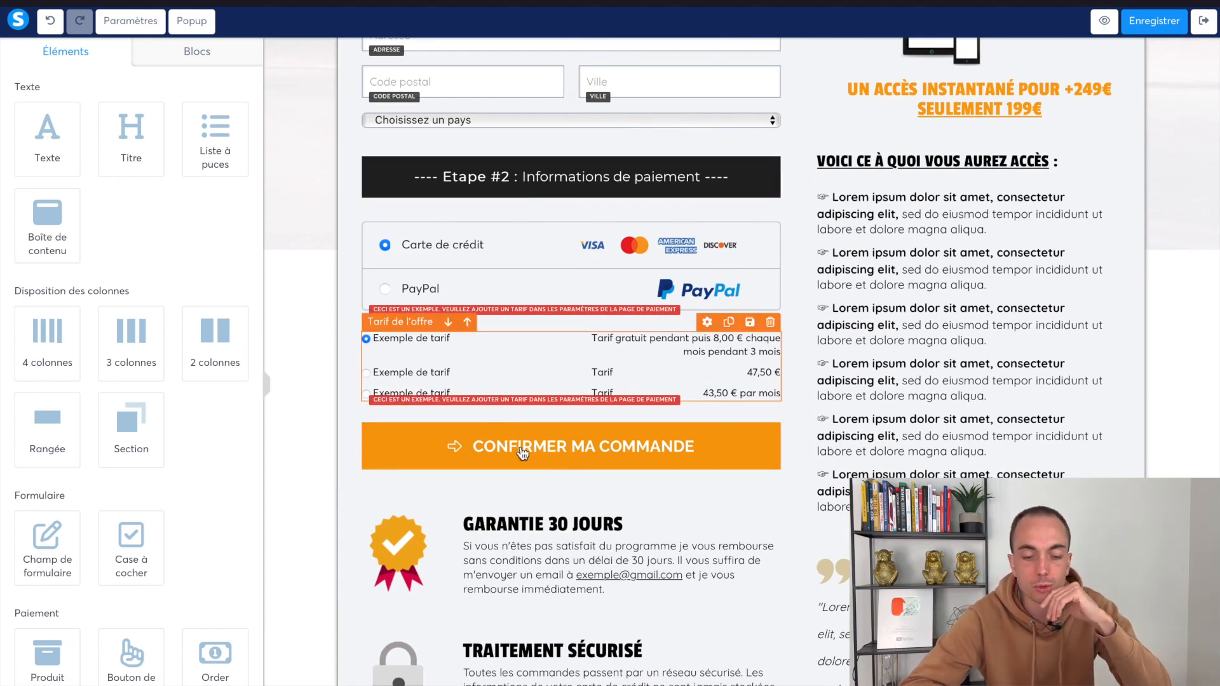
Drag an Order bump block with its 'Oui, je le veux!' checkbox above CONFIRMER MA COMMANDE
{"action": "scroll", "coordinate": [185, 532], "scroll_direction": "down", "scroll_amount": 3}
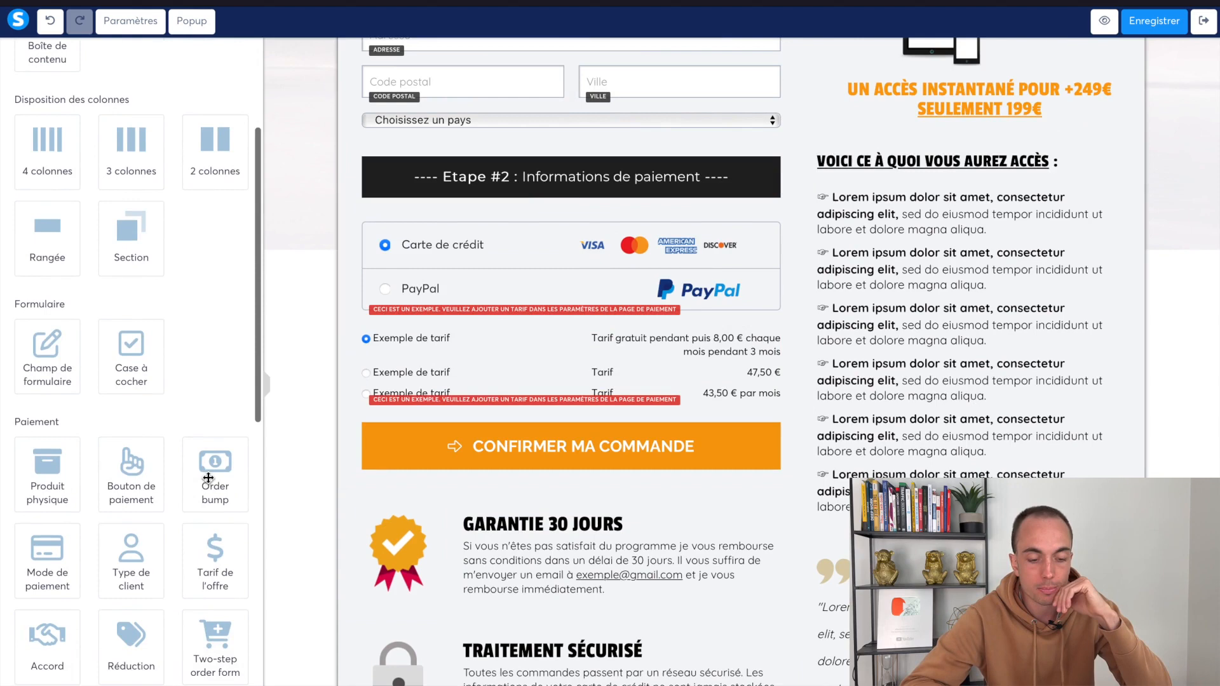
{"action": "left_click_drag", "start_coordinate": [214, 488], "coordinate": [452, 440]}
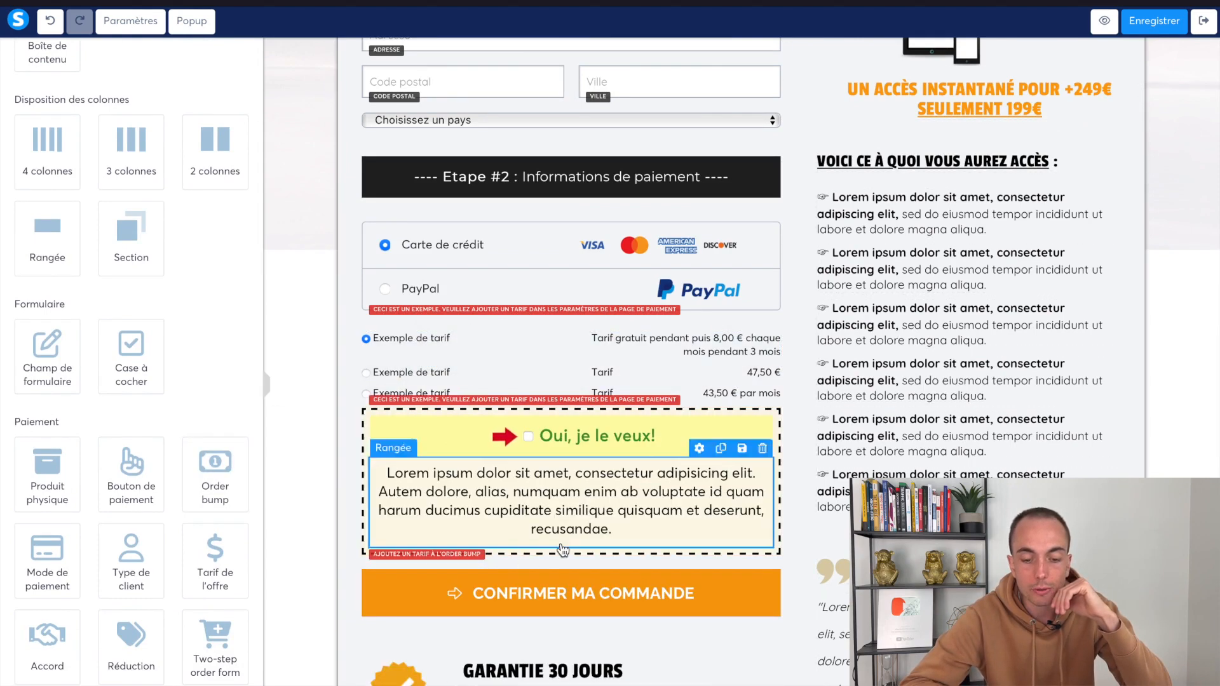
{"action": "scroll", "coordinate": [580, 536], "scroll_direction": "up", "scroll_amount": 5}
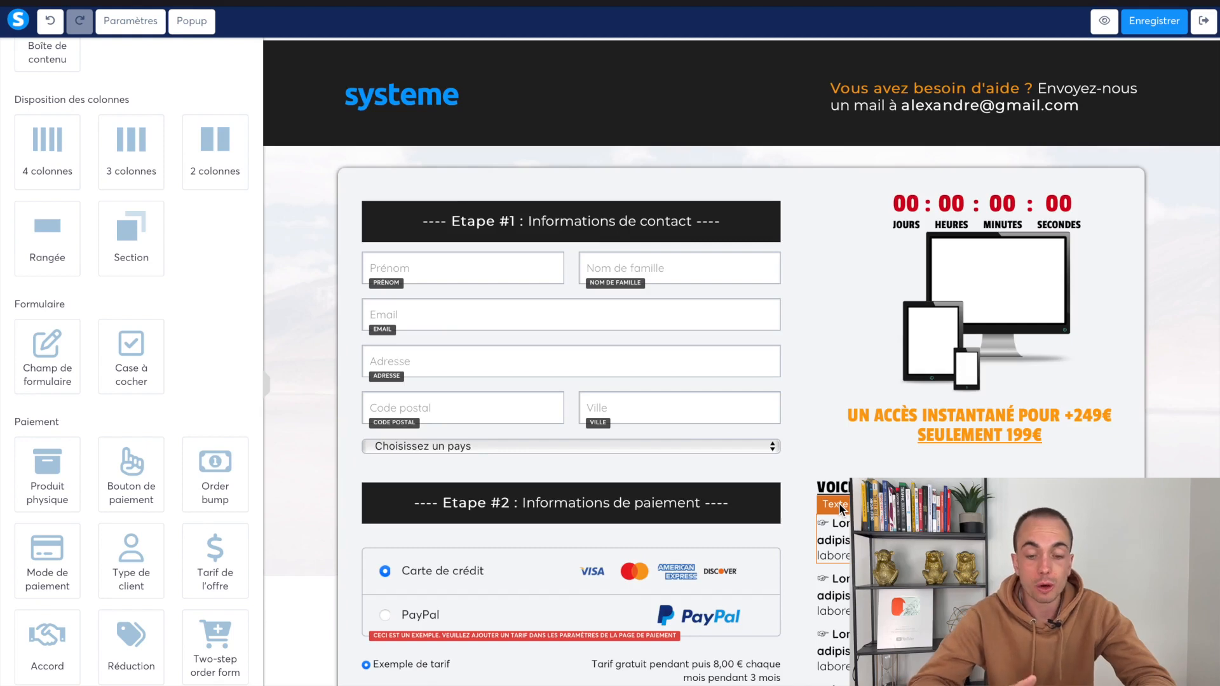
{"action": "scroll", "coordinate": [702, 458], "scroll_direction": "down", "scroll_amount": 6}
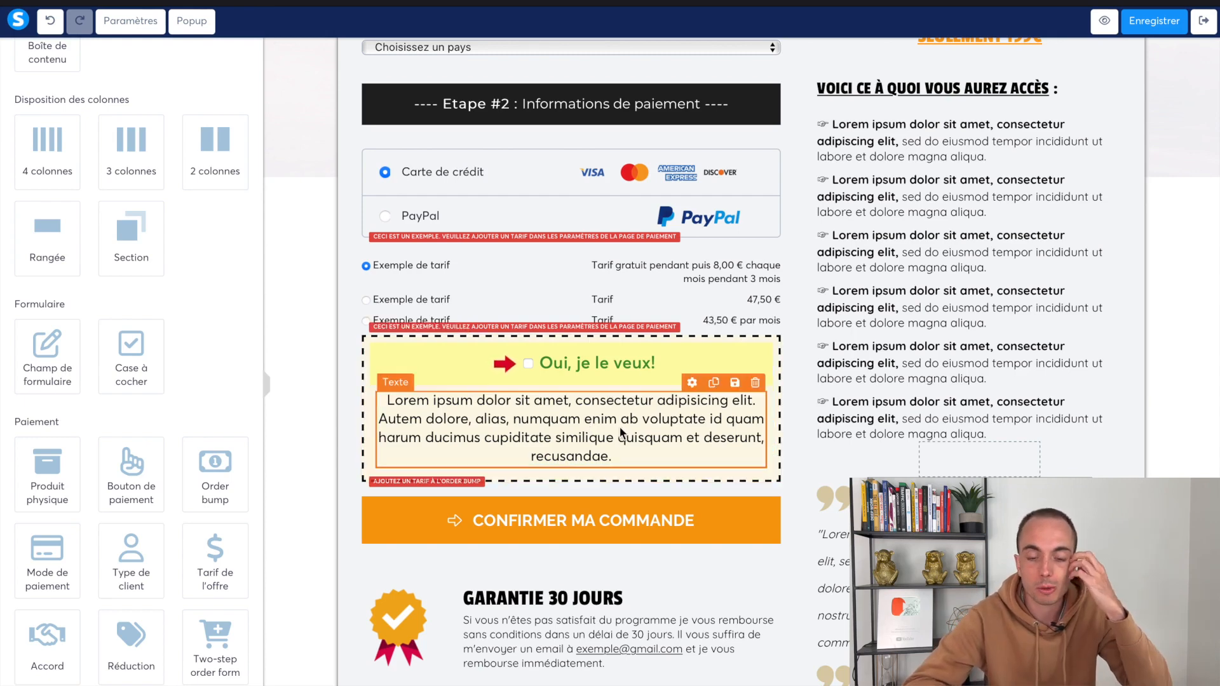
{"action": "scroll", "coordinate": [622, 434], "scroll_direction": "up", "scroll_amount": 6}
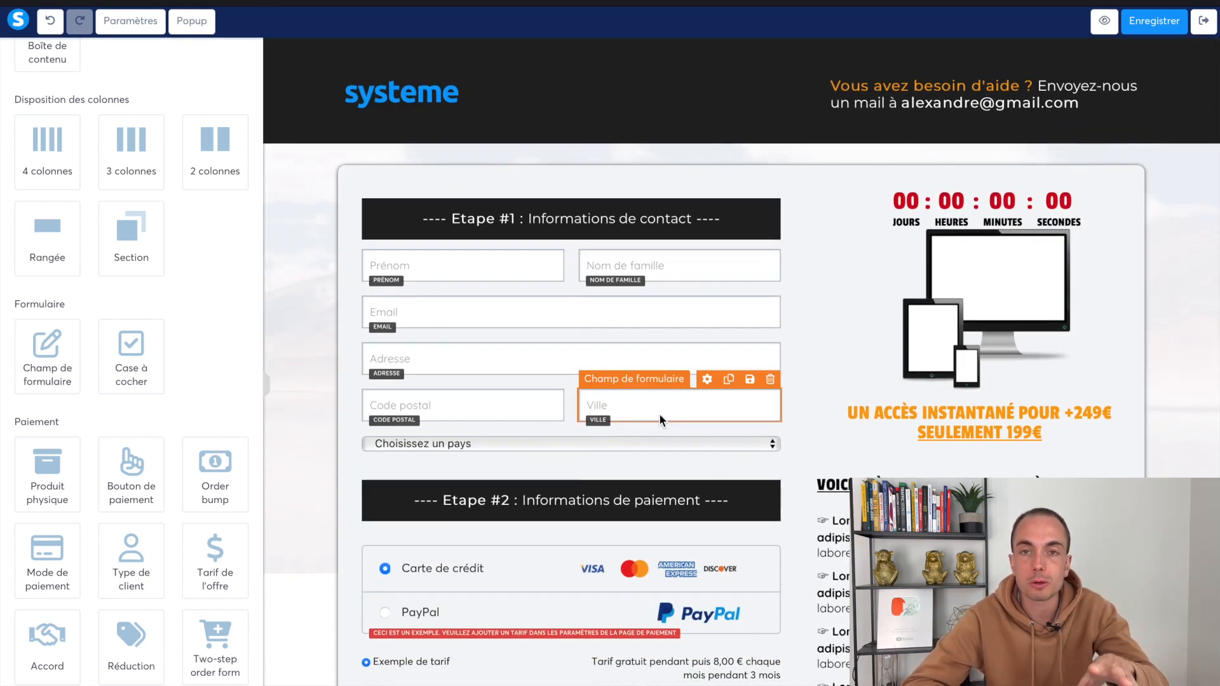
{"action": "scroll", "coordinate": [660, 419], "scroll_direction": "down", "scroll_amount": 5}
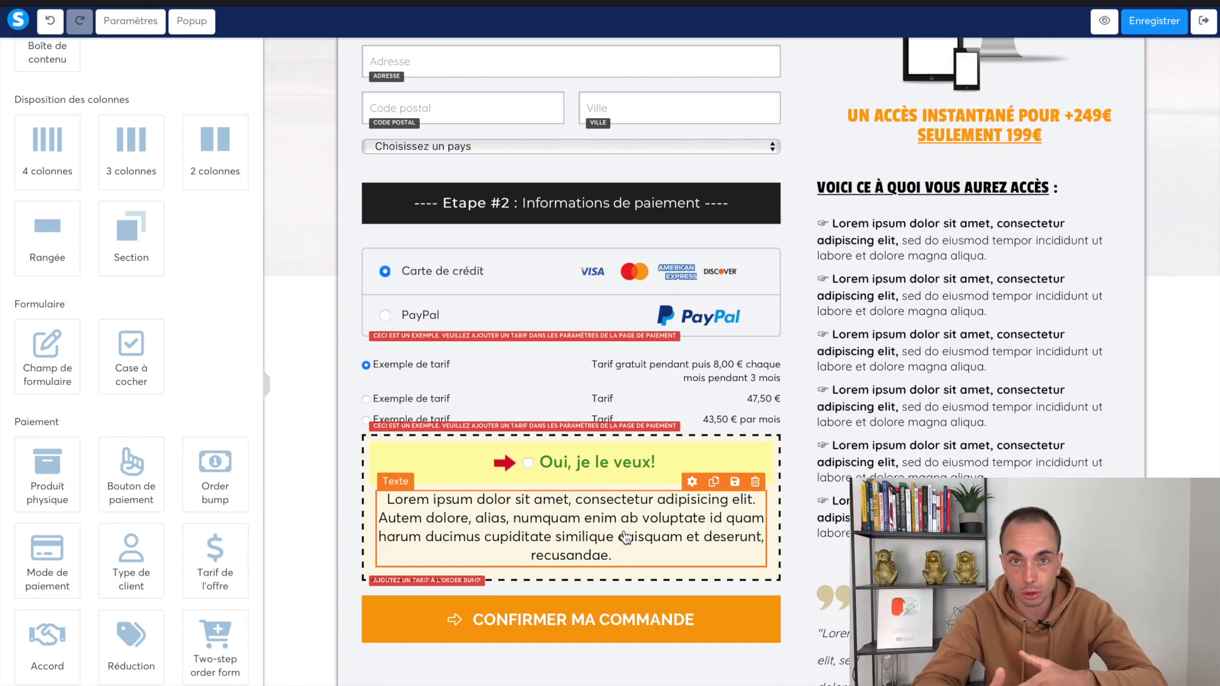
{"action": "scroll", "coordinate": [625, 537], "scroll_direction": "down", "scroll_amount": 1}
Replace the Lorem paragraph with 'Offre uniquement disponible ici :', left-aligned
{"action": "left_click", "coordinate": [435, 433]}
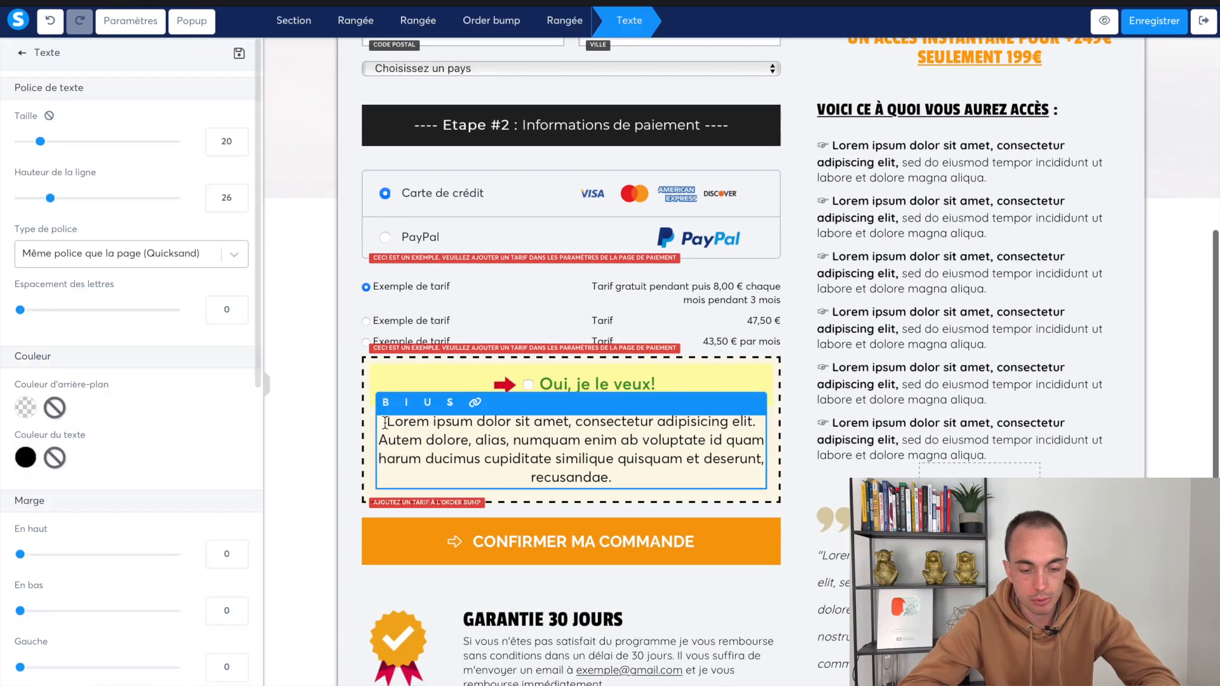
{"action": "left_click_drag", "start_coordinate": [383, 422], "coordinate": [667, 496]}
{"action": "type", "text": "Of"}
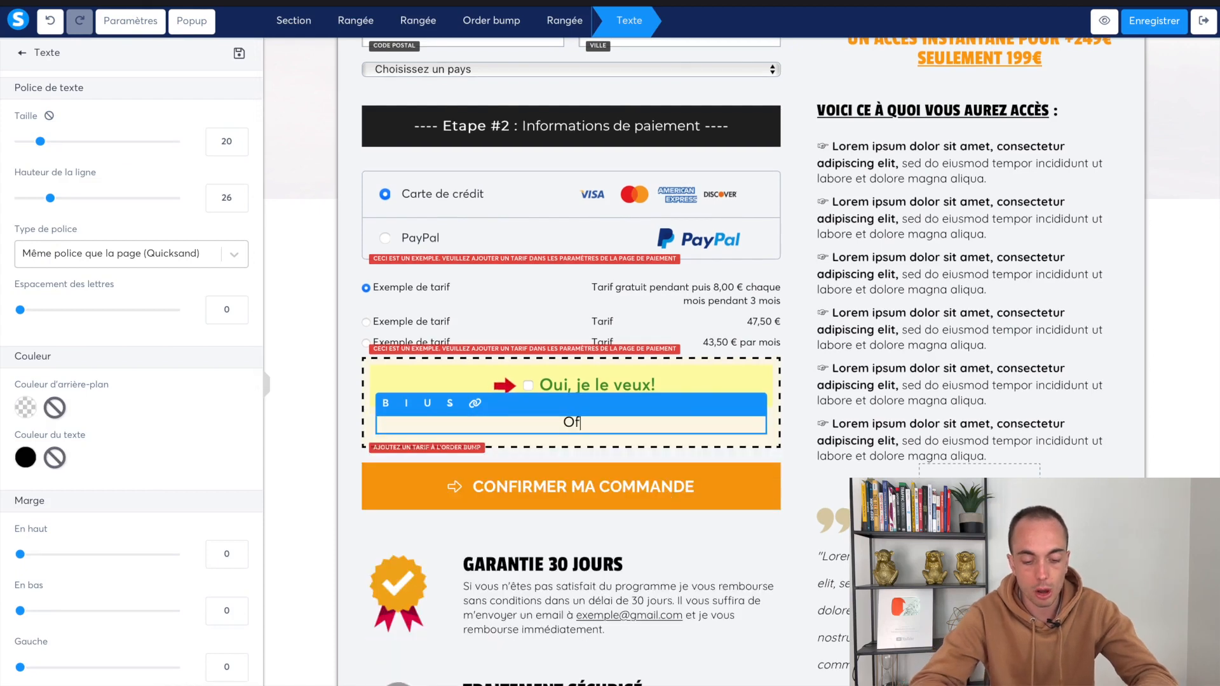
{"action": "type", "text": "fre uniquement disponible ici :"}
{"action": "scroll", "coordinate": [132, 426], "scroll_direction": "down", "scroll_amount": 6}
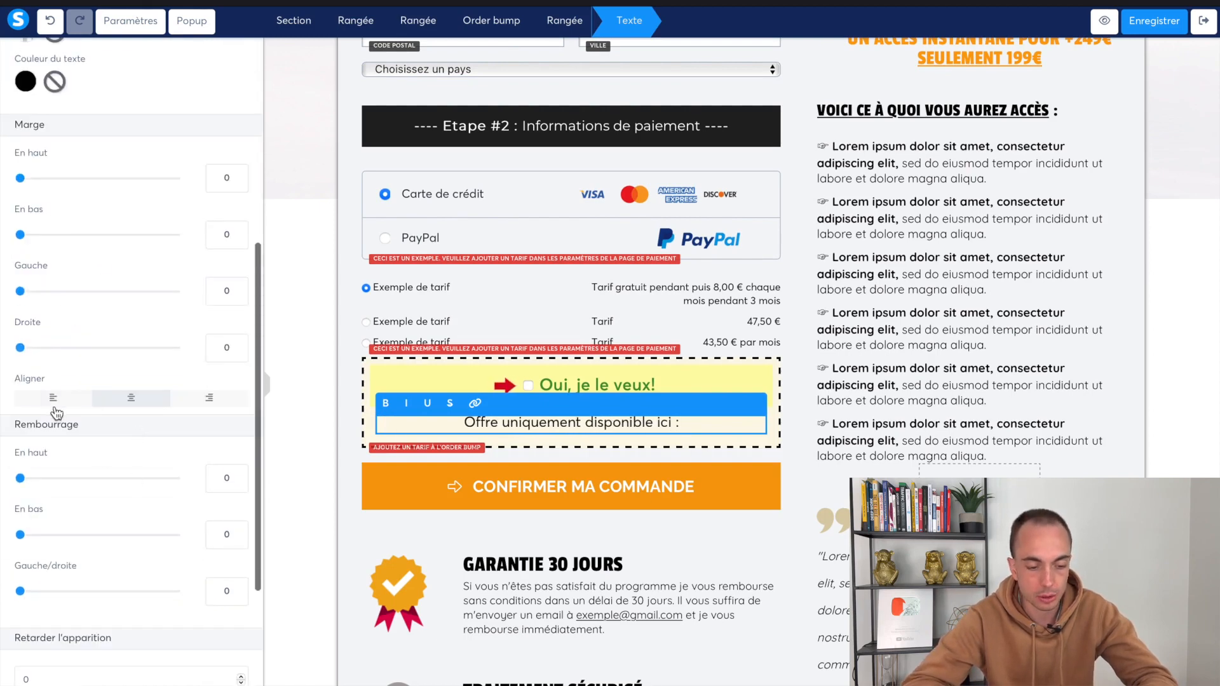
{"action": "left_click", "coordinate": [53, 397]}
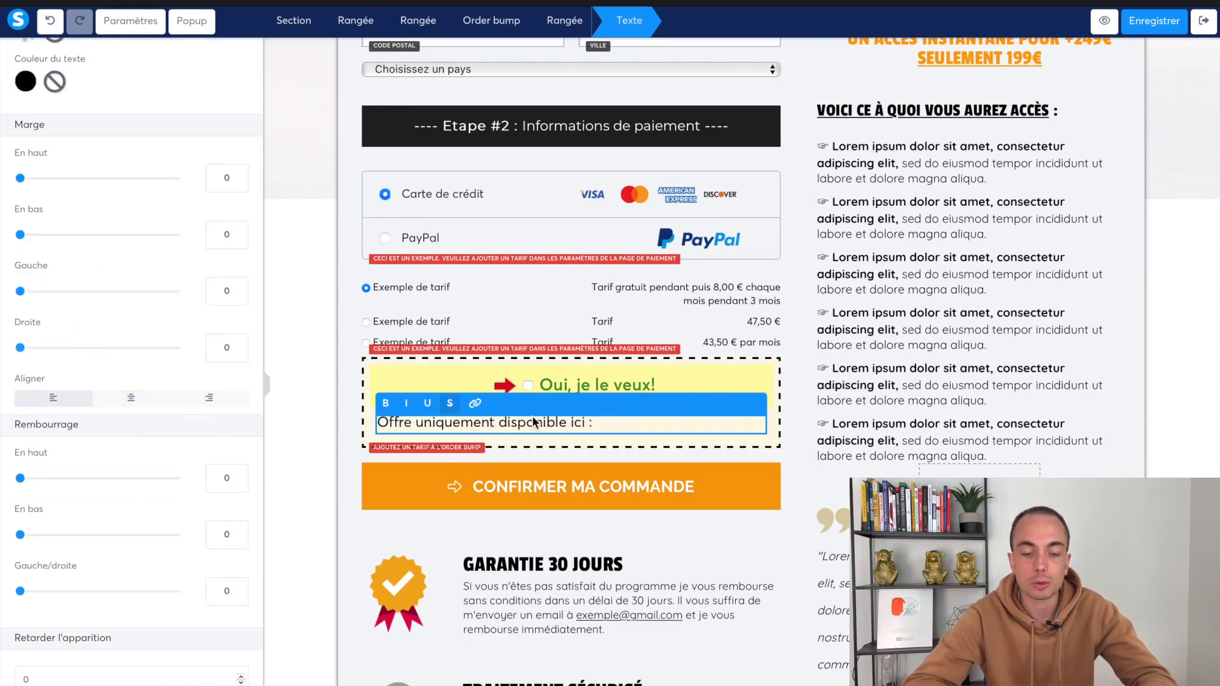
Underline the 'Offre uniquement disponible ici :' line and make it red
{"action": "key", "text": "Return"}
{"action": "left_click_drag", "start_coordinate": [595, 424], "coordinate": [376, 424]}
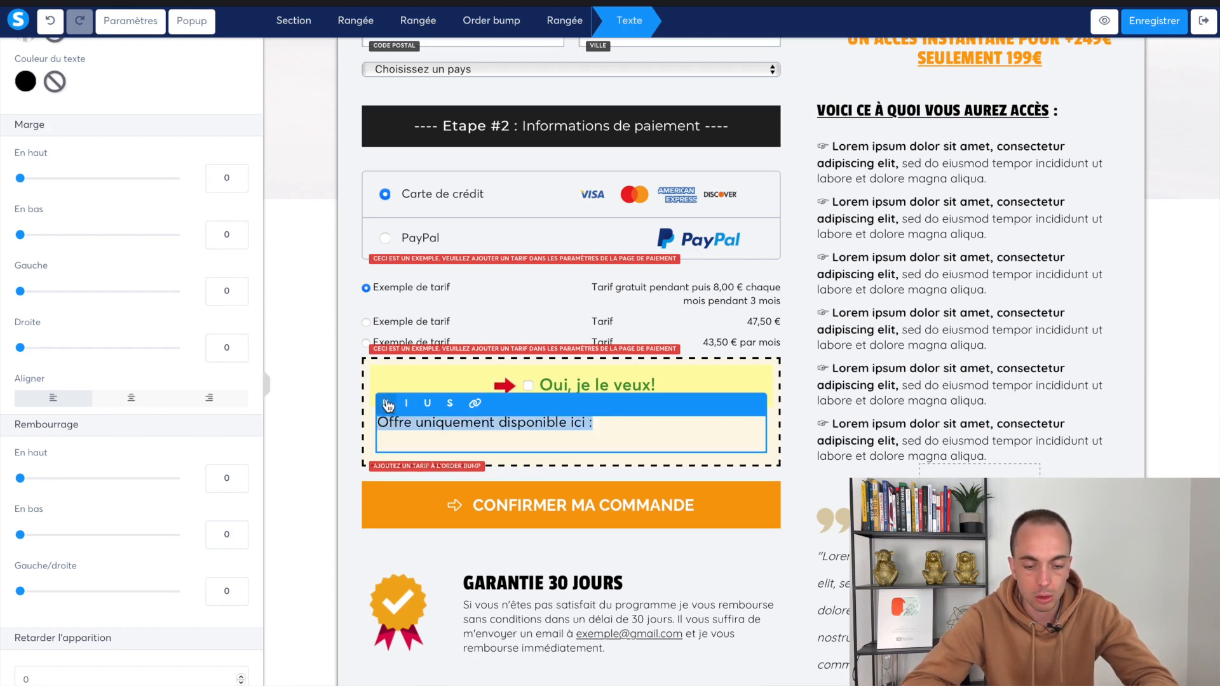
{"action": "left_click", "coordinate": [427, 404]}
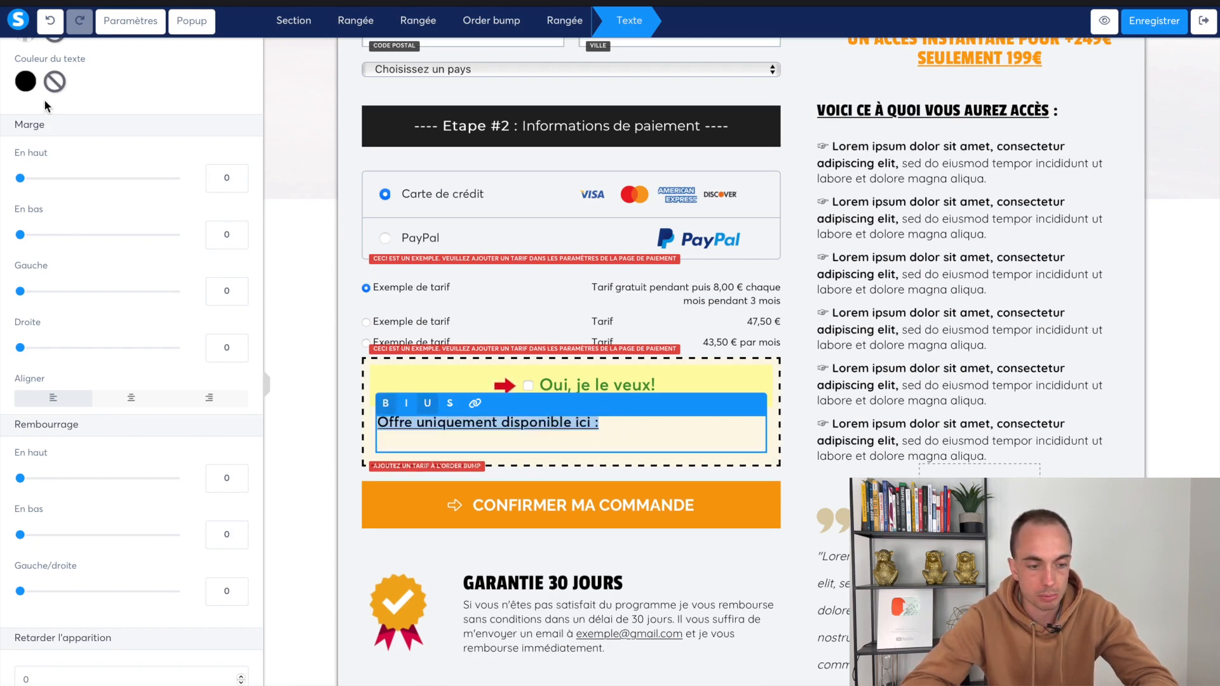
{"action": "left_click", "coordinate": [26, 83]}
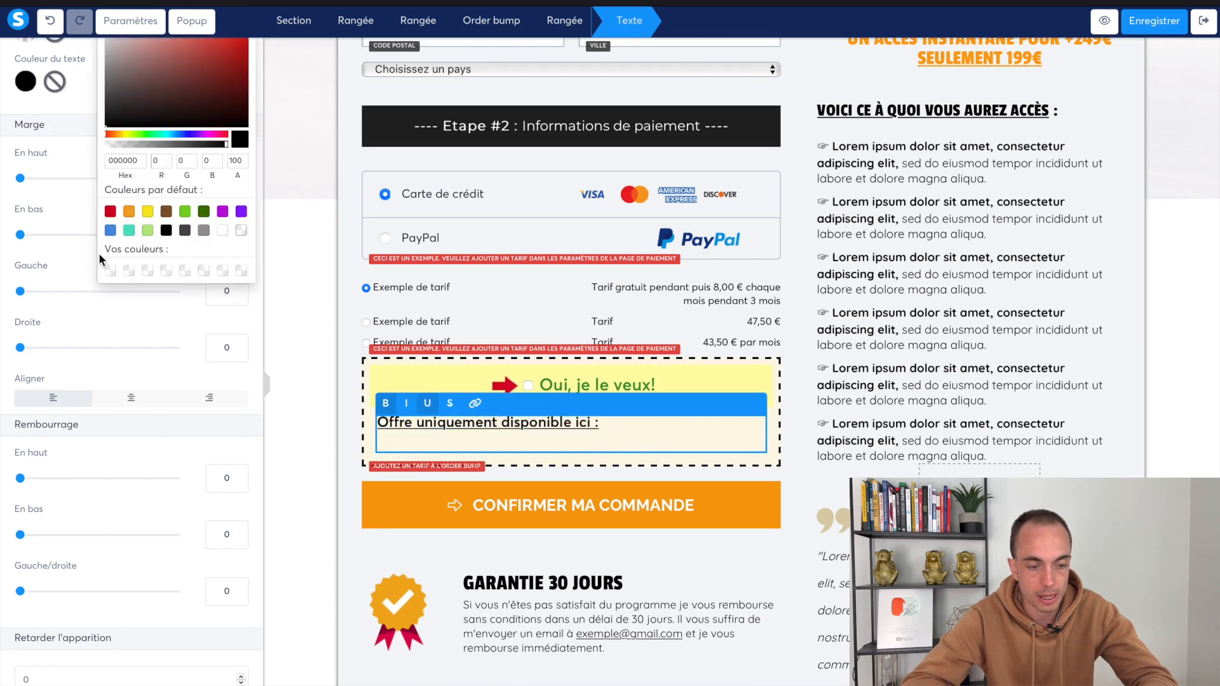
{"action": "left_click", "coordinate": [111, 213]}
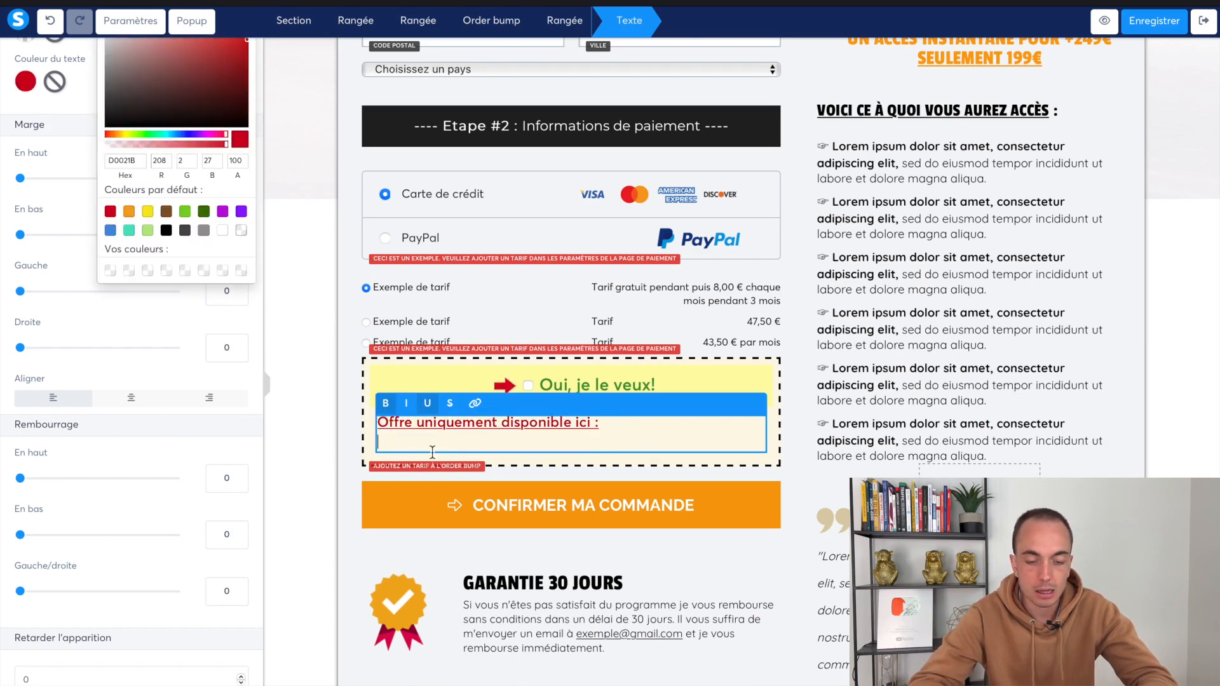
Write in black 'Recevez la liste de 50 recettes gourmandes pour perdre du poids (entrées, plats, desserts...)'
{"action": "key", "text": "BackSpace"}
{"action": "key", "text": "BackSpace"}
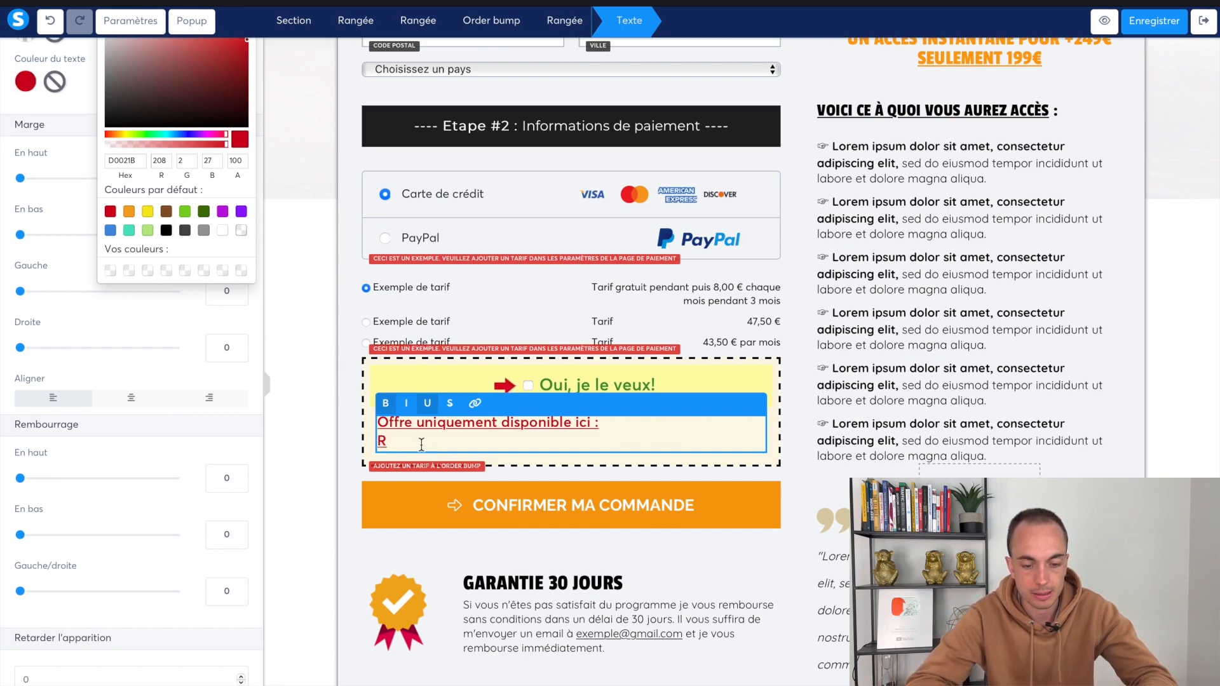
{"action": "left_click_drag", "start_coordinate": [422, 445], "coordinate": [372, 446]}
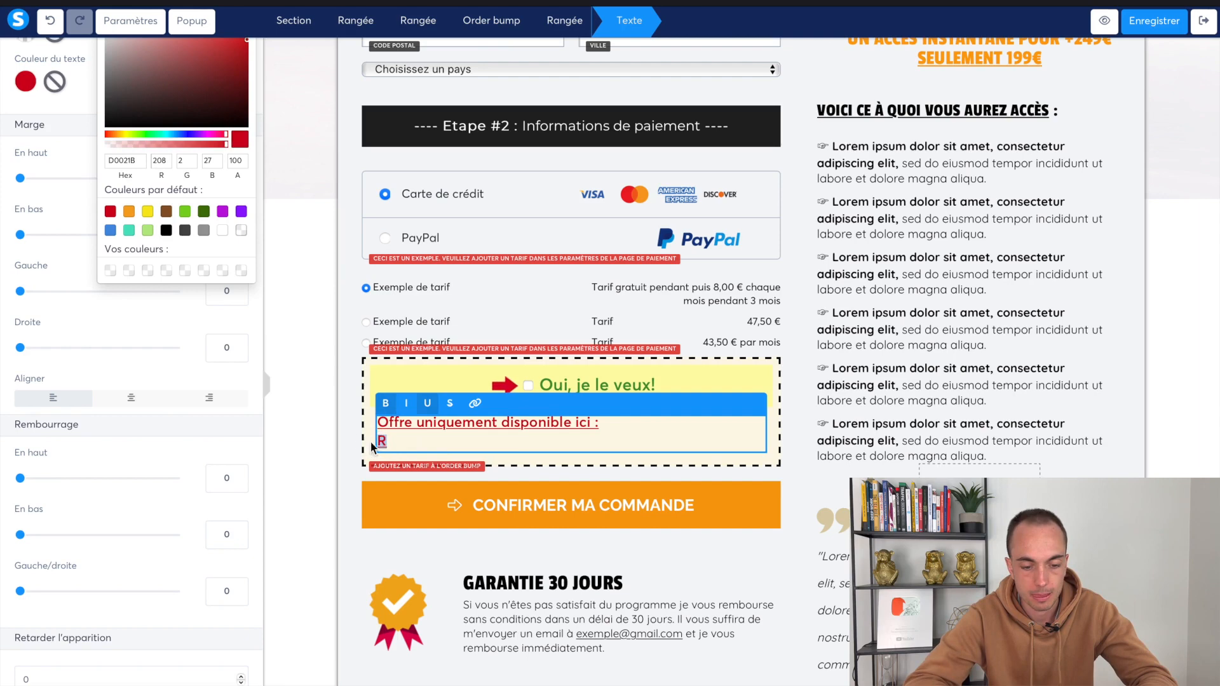
{"action": "left_click", "coordinate": [166, 232]}
{"action": "left_click", "coordinate": [406, 445]}
{"action": "type", "text": "ecevez notre"}
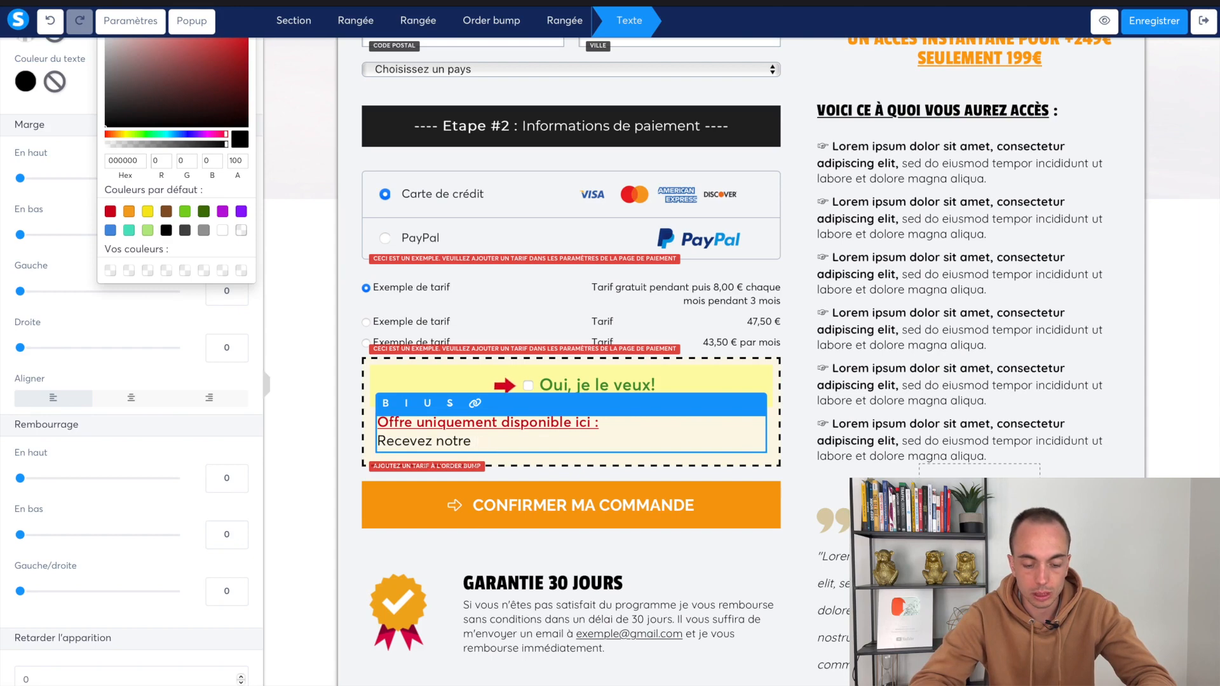
{"action": "type", "text": "let "}
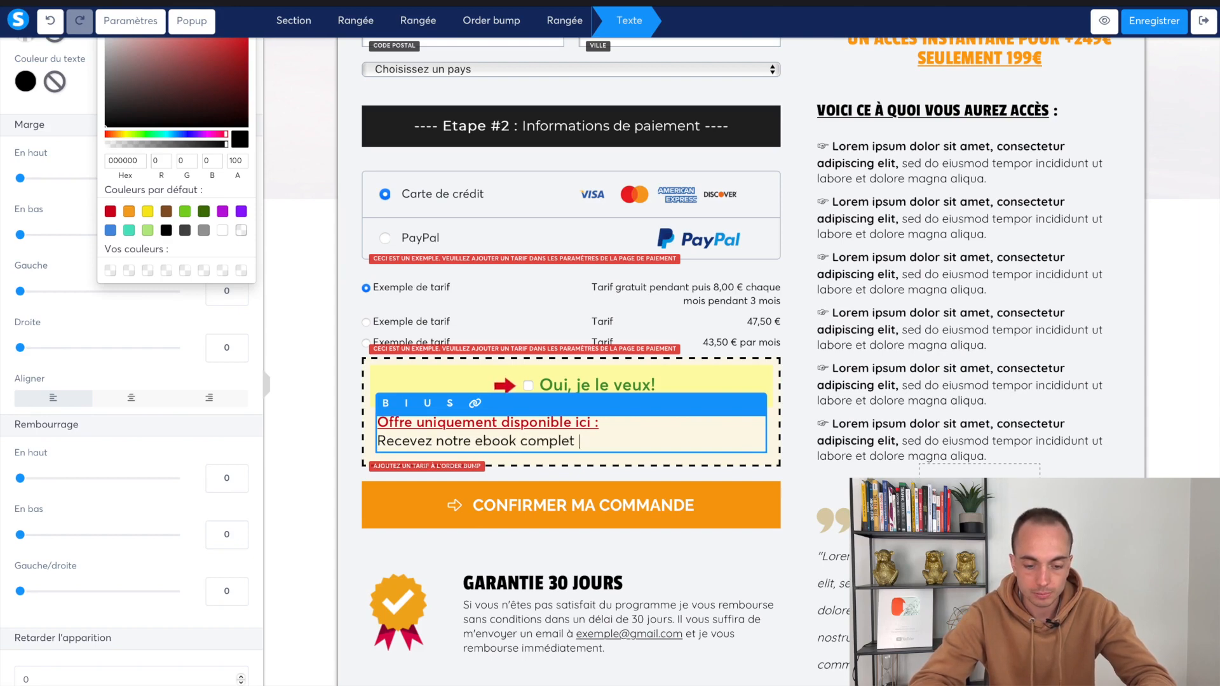
{"action": "type", "text": "sur la perte de poid"}
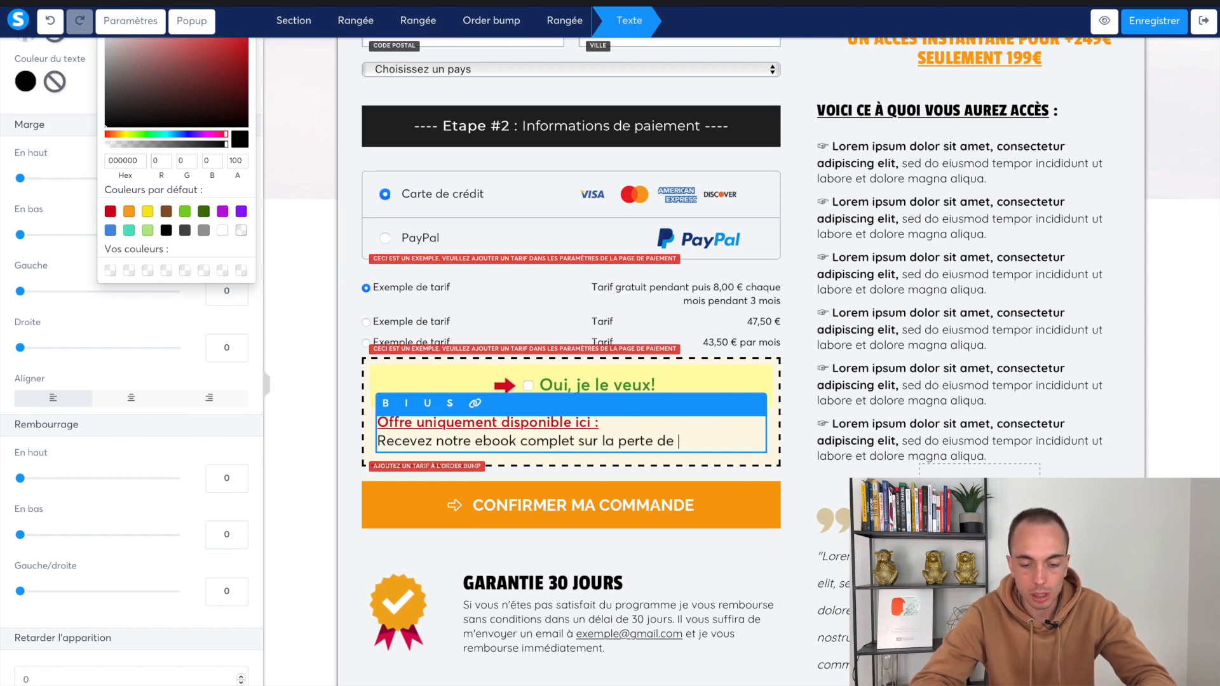
{"action": "key", "text": "BackSpace"}
{"action": "key", "text": "BackSpace"}
{"action": "key", "text": "BackSpace"}
{"action": "key", "text": "BackSpace"}
{"action": "key", "text": "BackSpace"}
{"action": "key", "text": "BackSpace"}
{"action": "key", "text": "BackSpace"}
{"action": "key", "text": "BackSpace"}
{"action": "key", "text": "BackSpace"}
{"action": "key", "text": "BackSpace"}
{"action": "key", "text": "BackSpace"}
{"action": "key", "text": "BackSpace"}
{"action": "key", "text": "BackSpace"}
{"action": "type", "text": "la liste de 50 recettes g"}
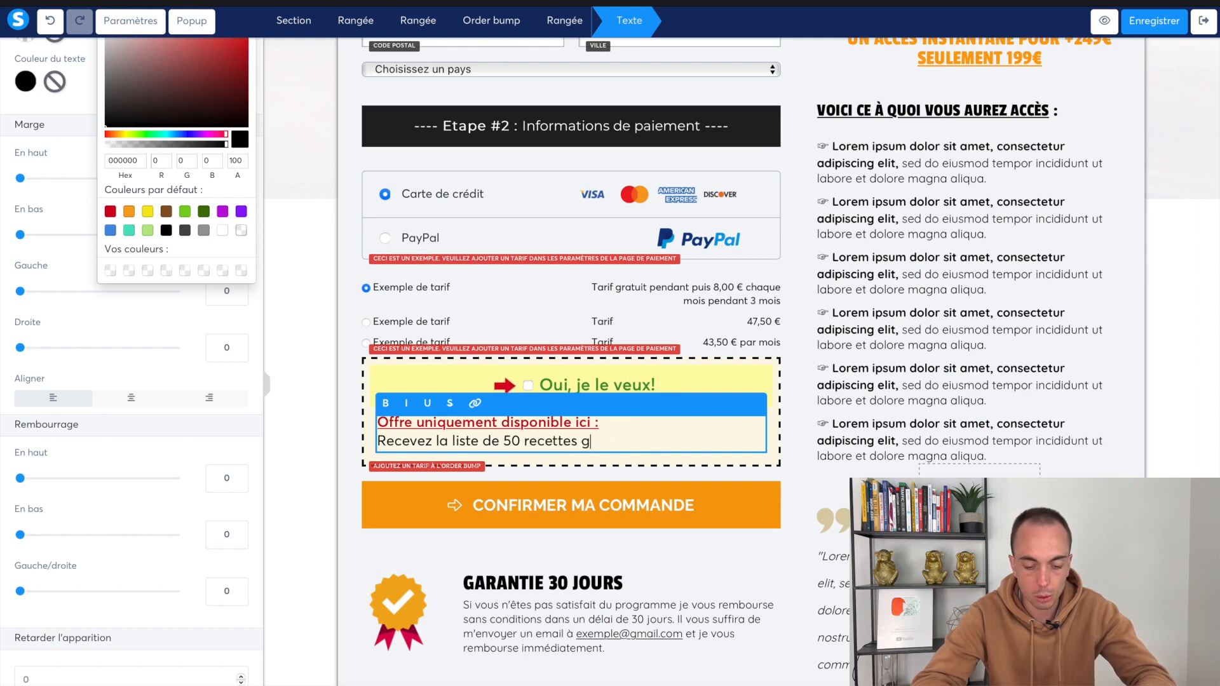
{"action": "type", "text": "ourmandes pour"}
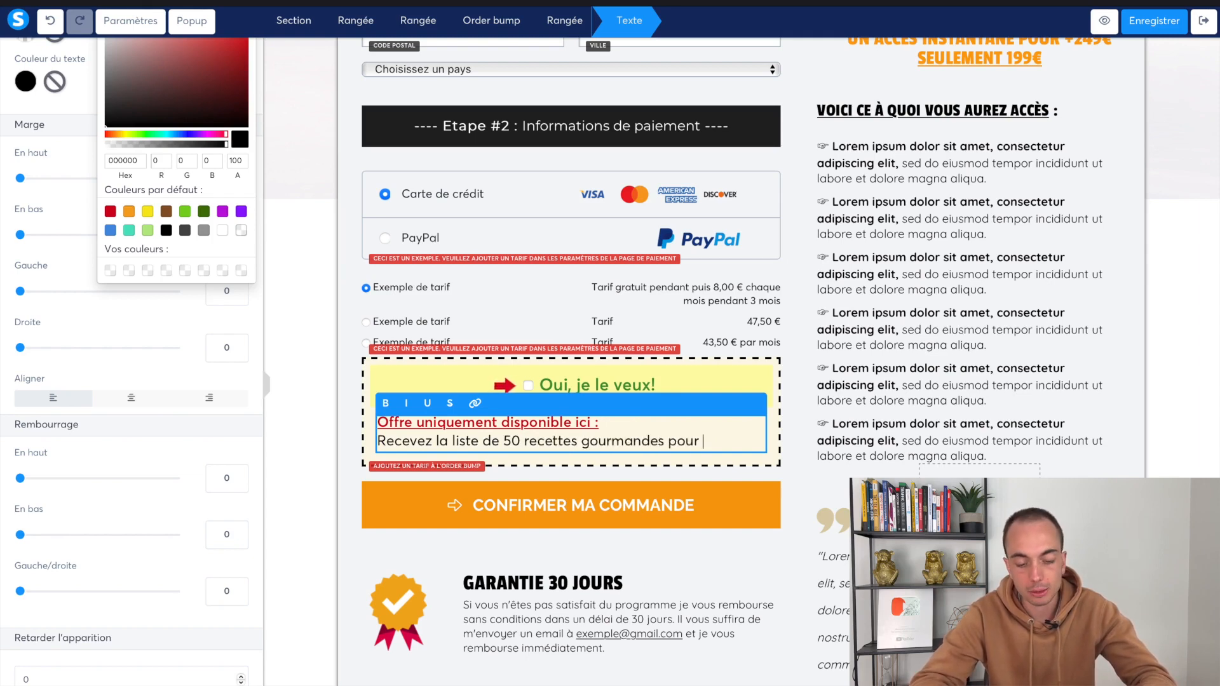
{"action": "type", "text": " perdre du poids."}
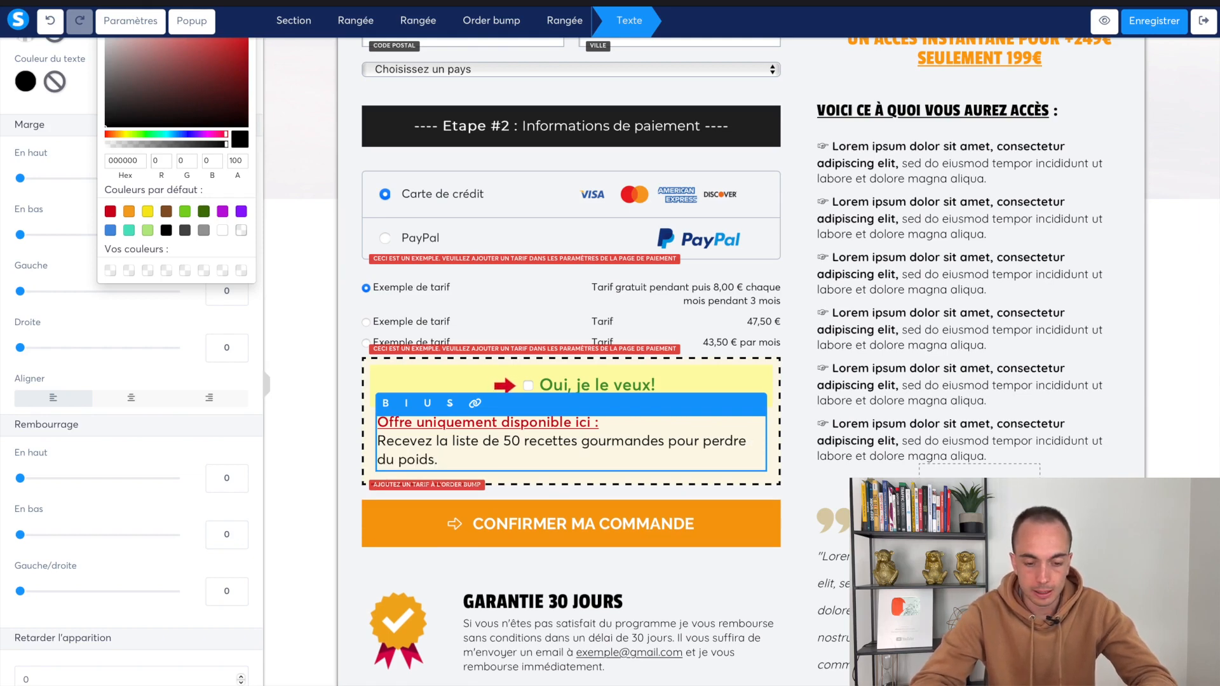
{"action": "key", "text": "BackSpace"}
{"action": "type", "text": "(en"}
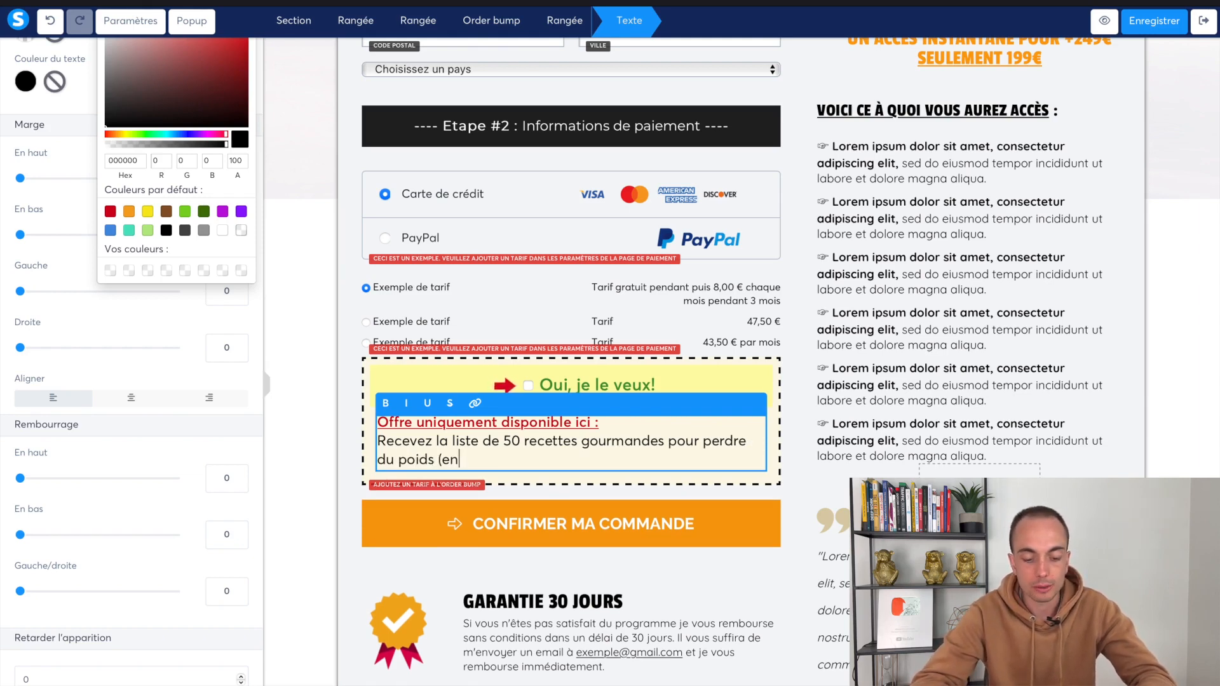
{"action": "type", "text": "trées, plats, dés"}
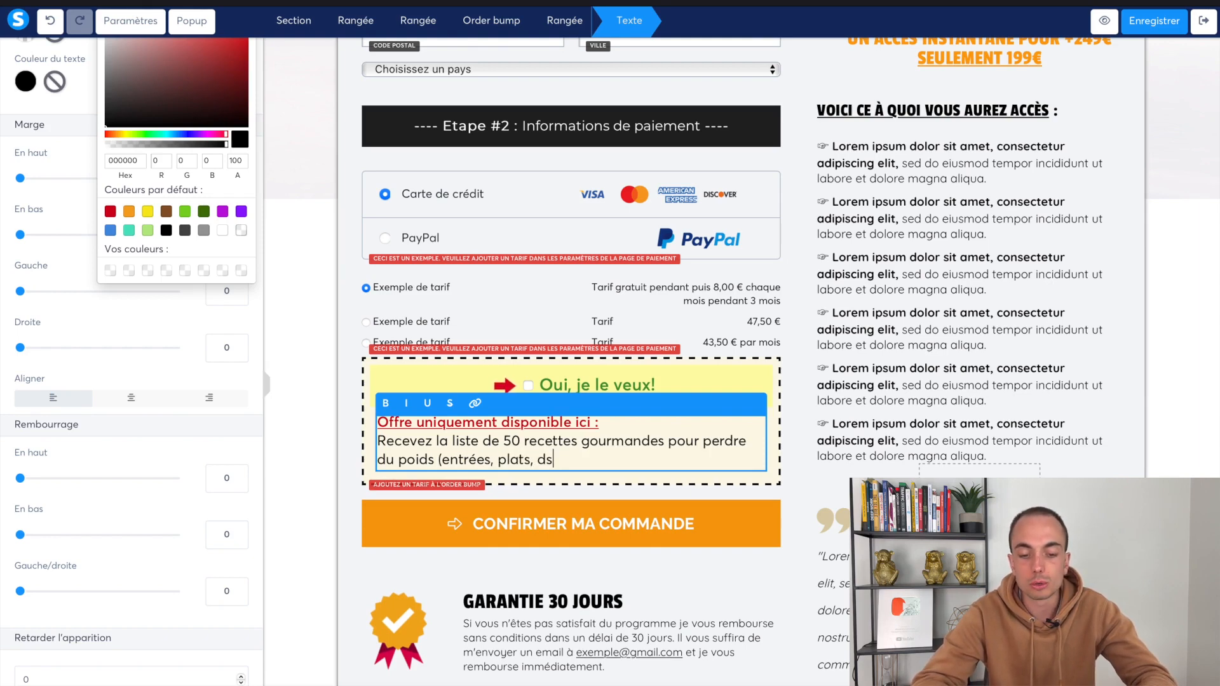
{"action": "type", "text": "sserts."}
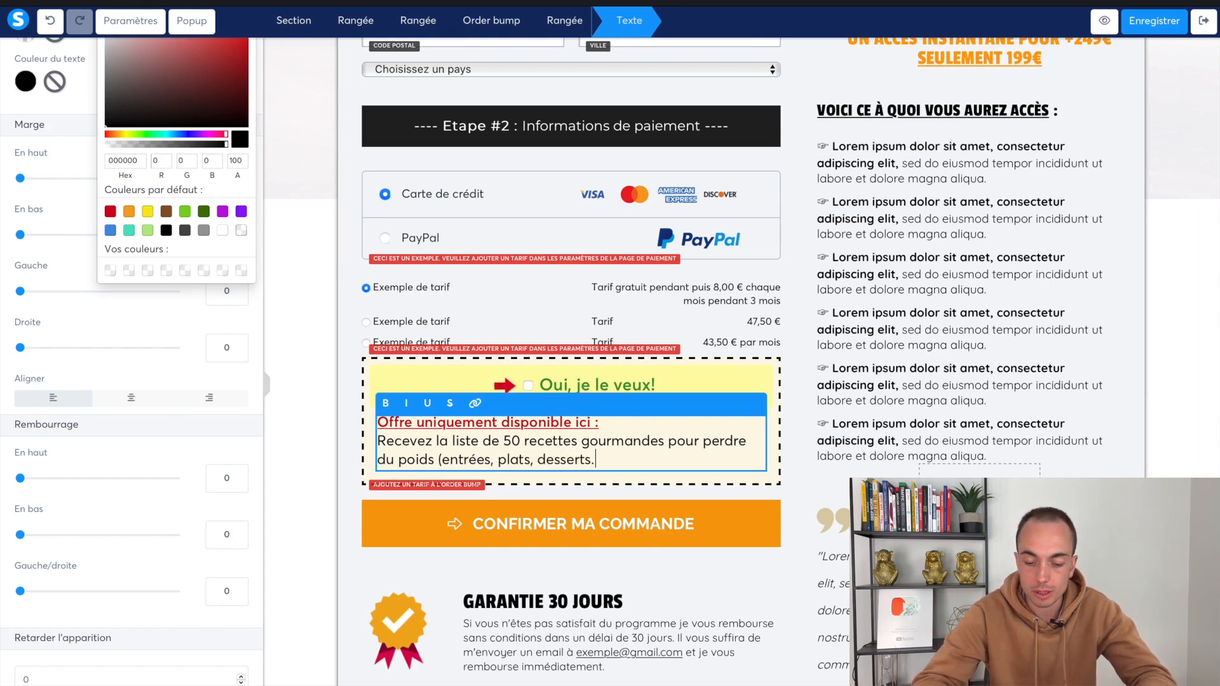
{"action": "type", "text": ".."}
{"action": "key", "text": "Return"}
{"action": "key", "text": "Return"}
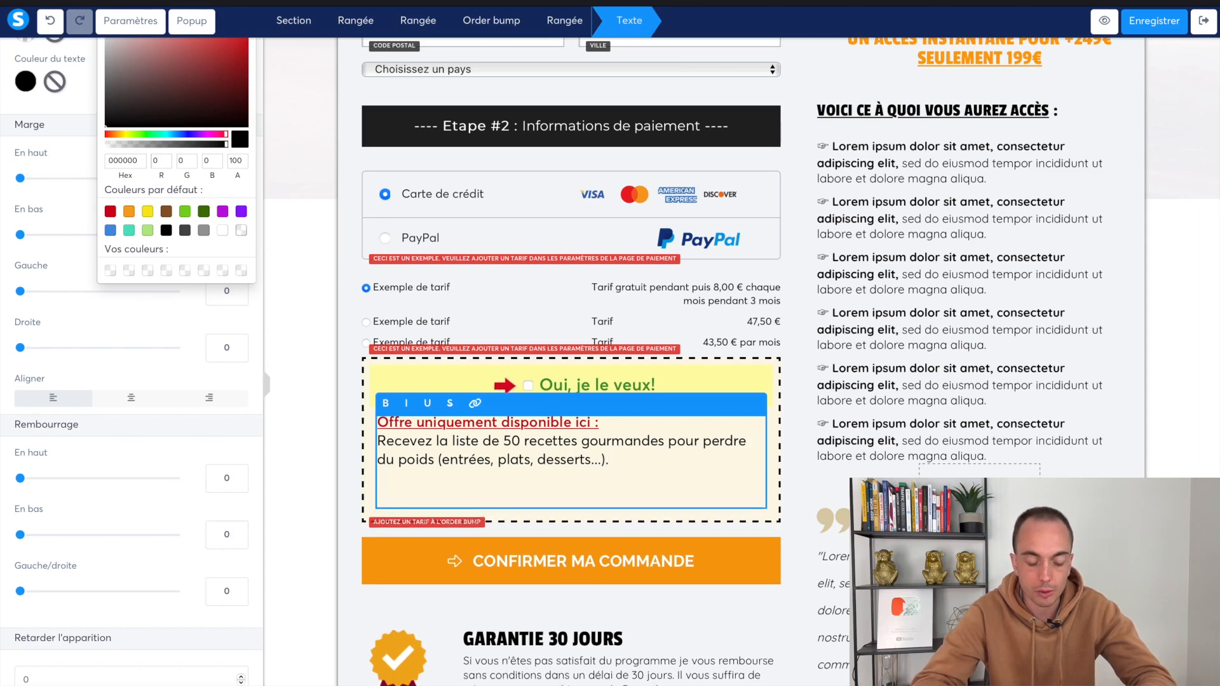
Add the formation XXX members-only sentence and the 'Ajoutez la liste… 19€ au lieu de 49€' line
{"action": "type", "text": "Cette o"}
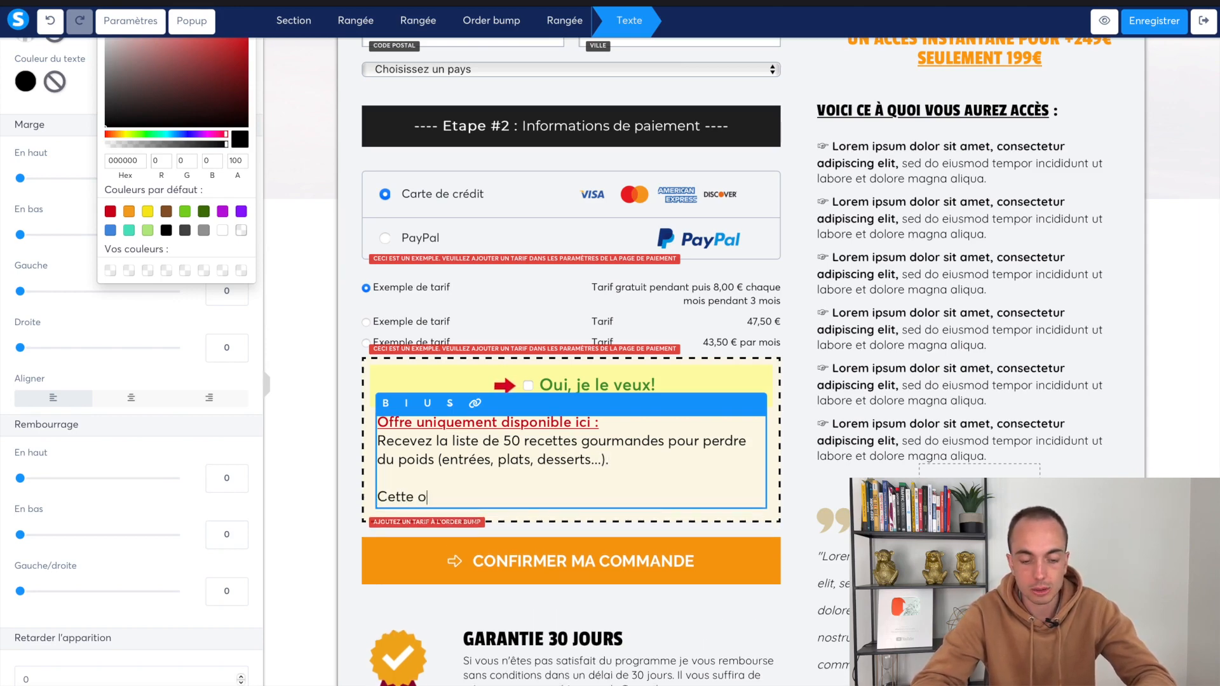
{"action": "type", "text": "ffre est uniquemen"}
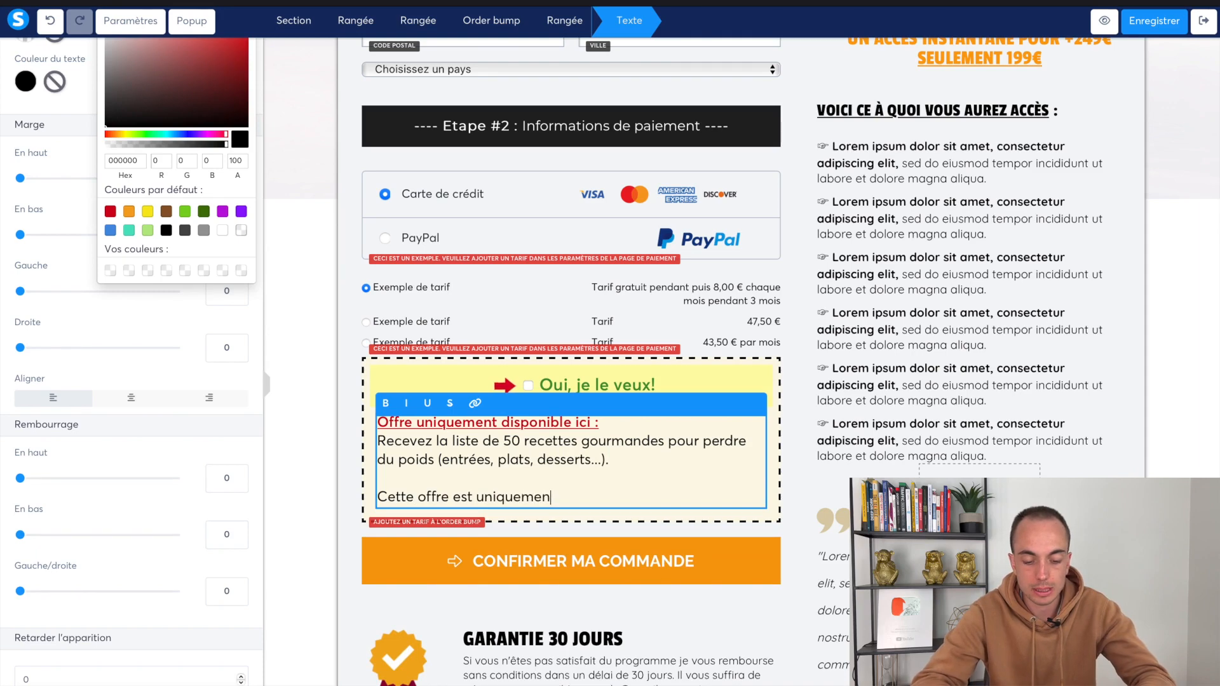
{"action": "type", "text": "t disponible pour les m"}
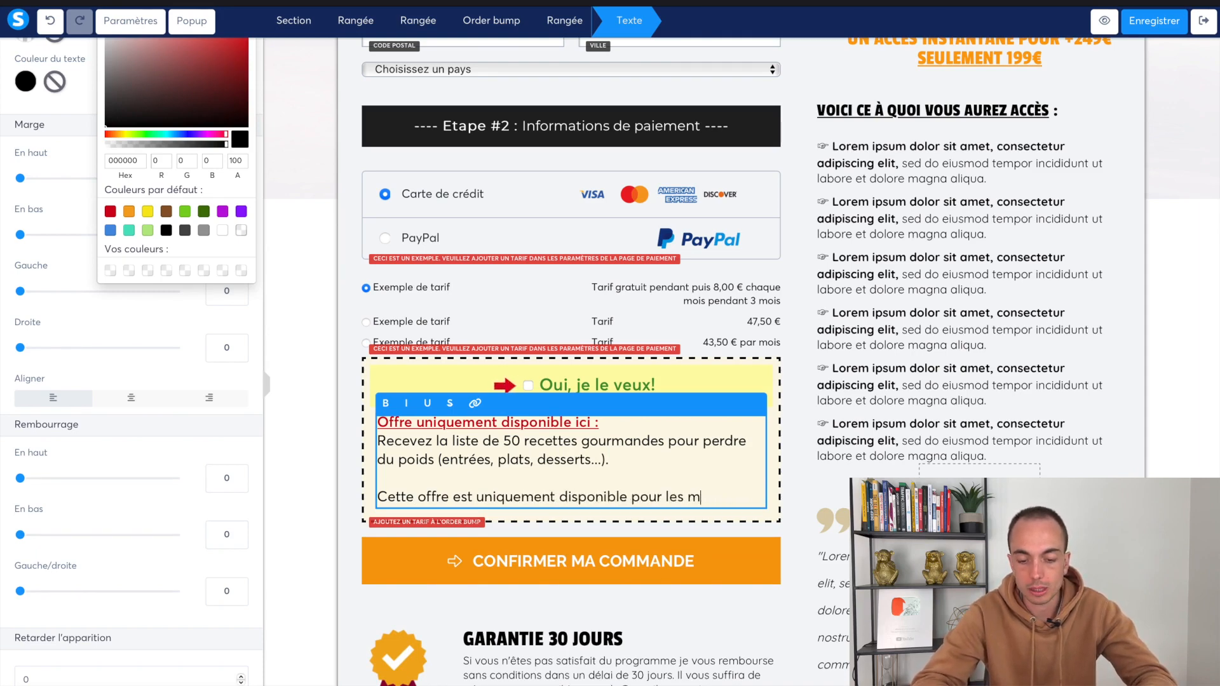
{"action": "type", "text": "mebrbres de la formation XXX."}
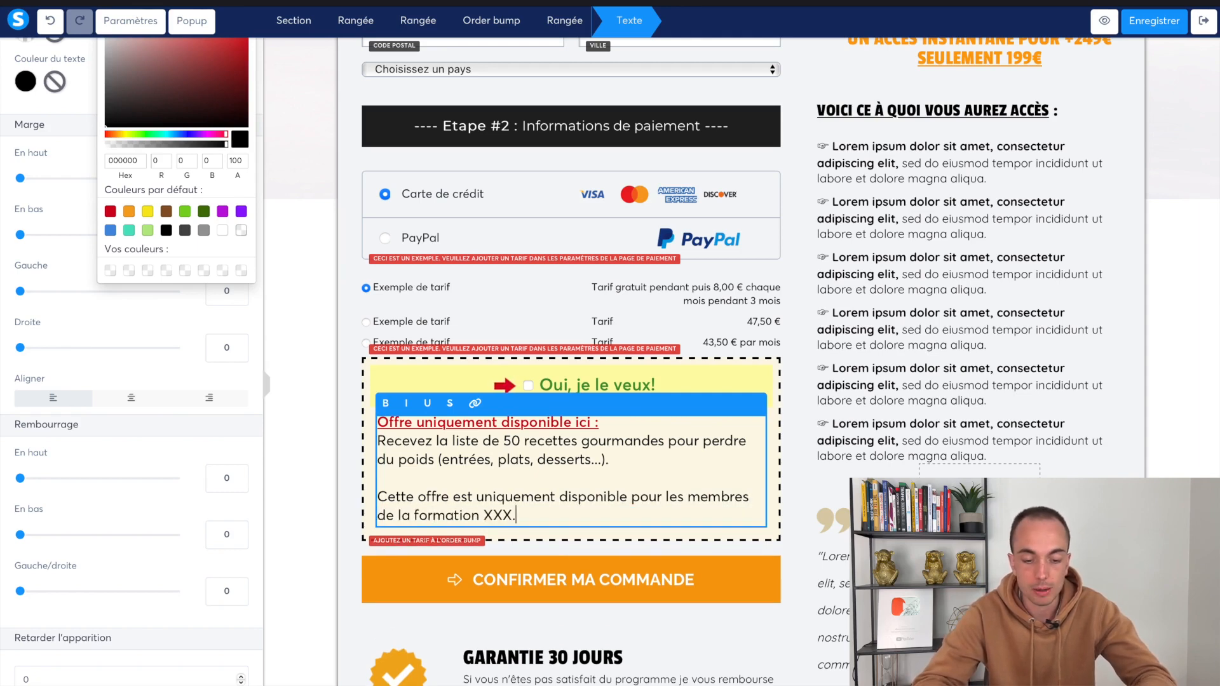
{"action": "key", "text": "Return"}
{"action": "key", "text": "Return"}
{"action": "type", "text": "Ajoute"}
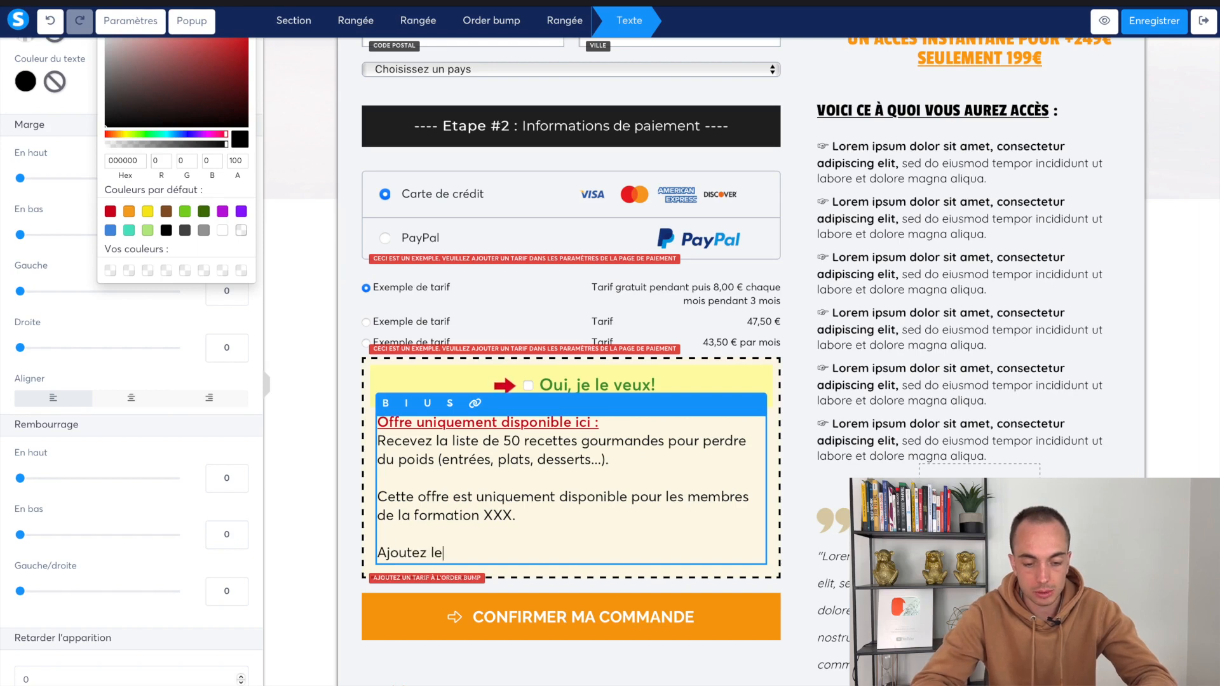
{"action": "type", "text": "z la liste à votre commande en cochant la cas"}
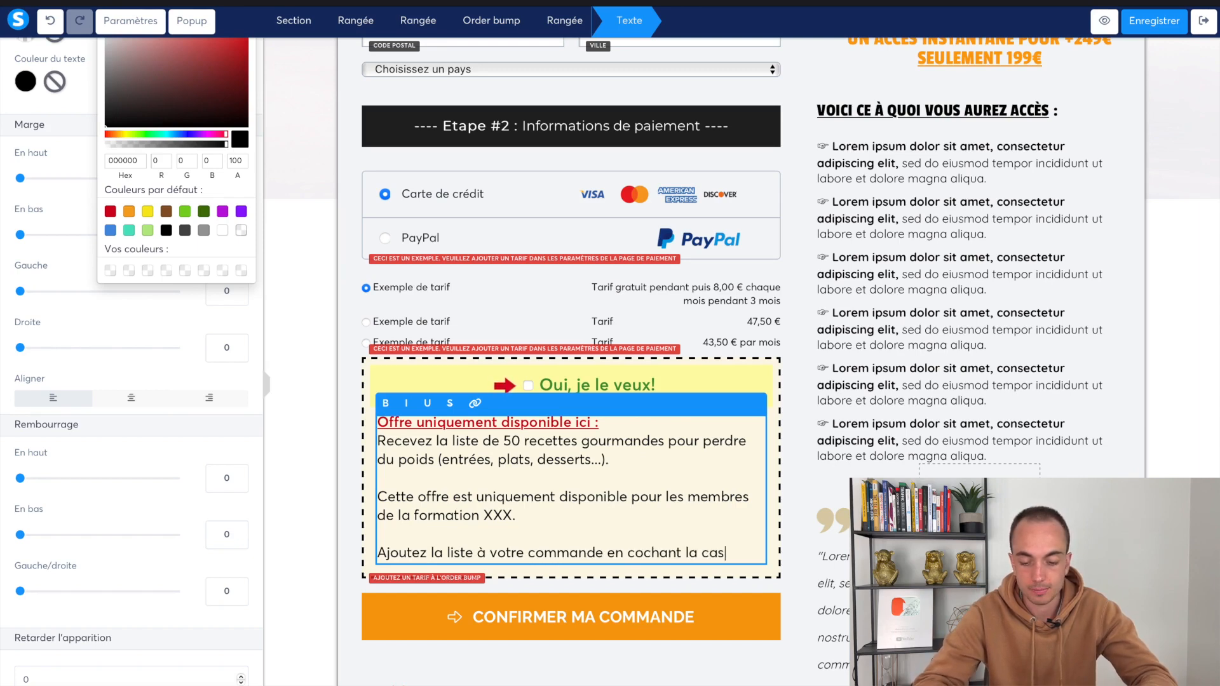
{"action": "type", "text": "e ci-dessus"}
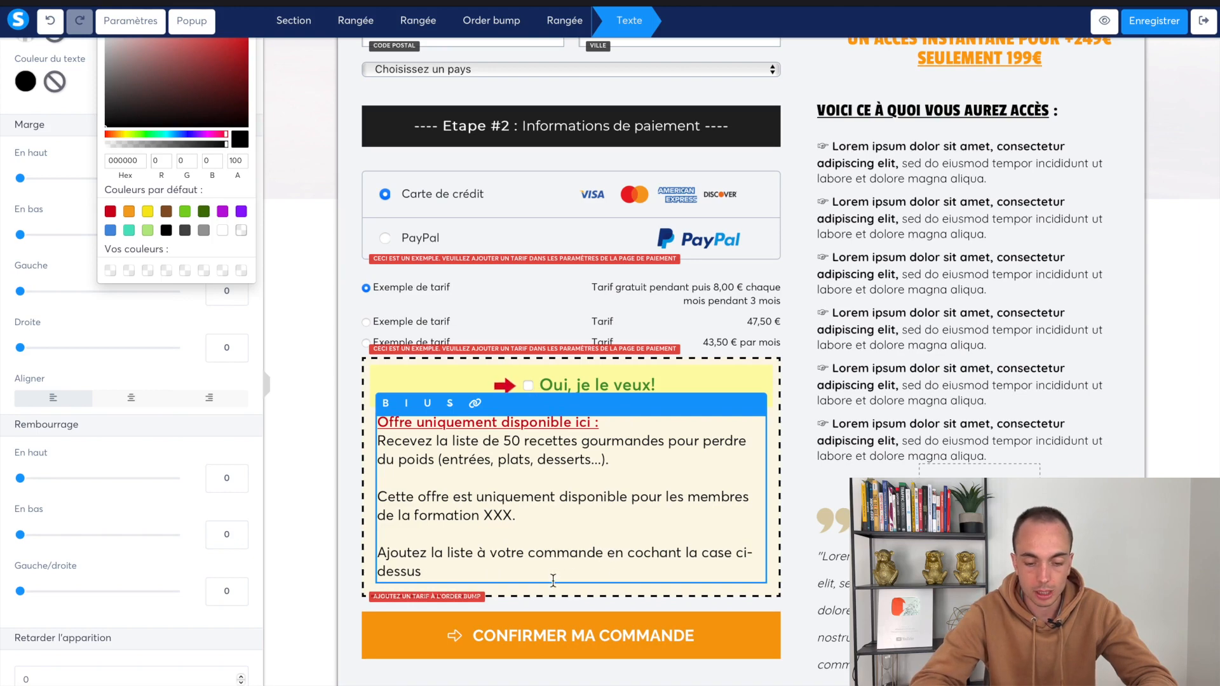
{"action": "type", "text": ", pour seulement 19€ au"}
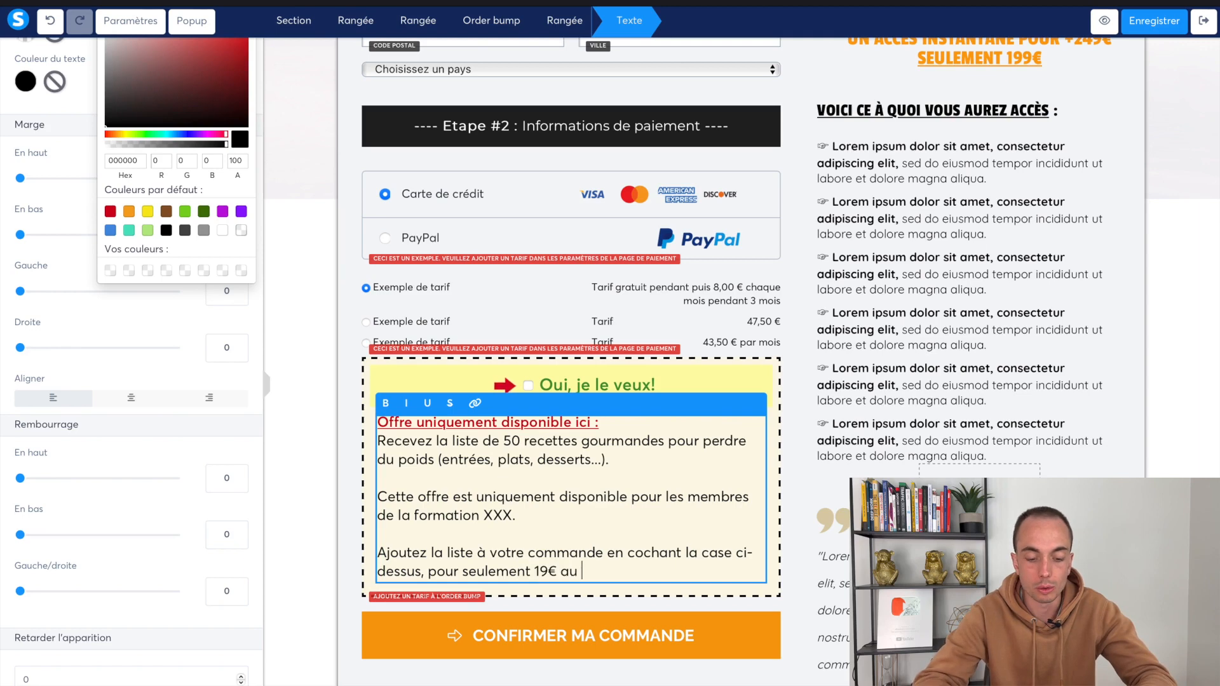
{"action": "type", "text": " lieu de 49€."}
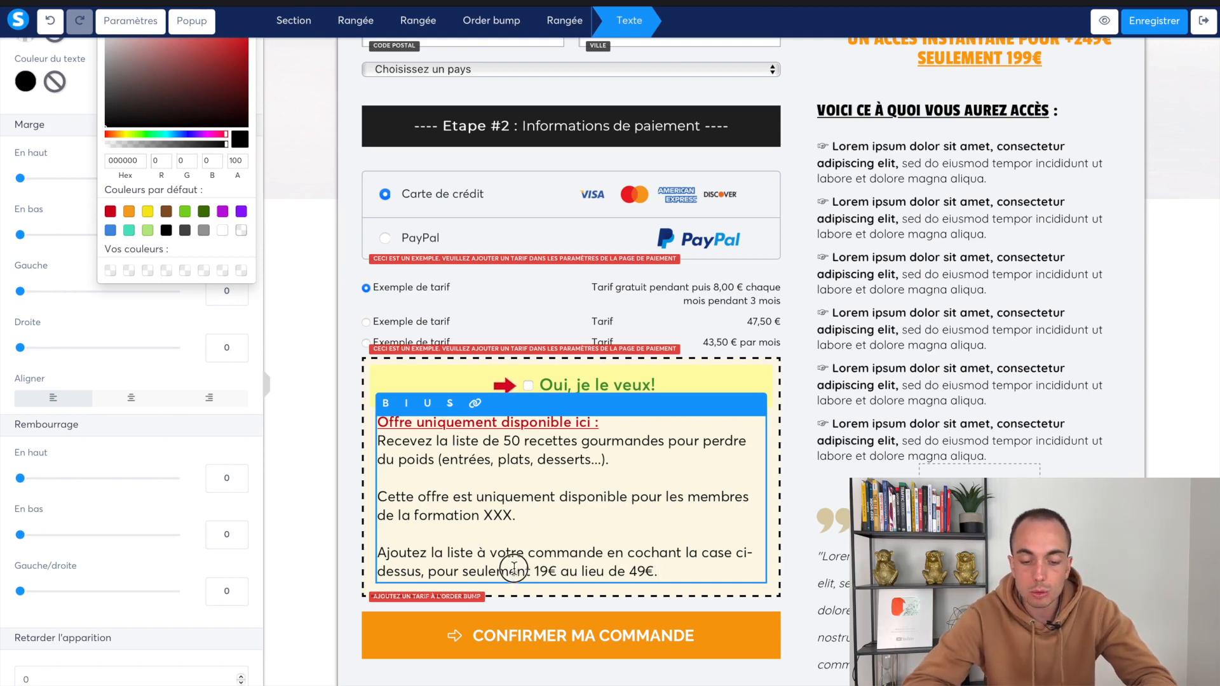
{"action": "left_click_drag", "start_coordinate": [517, 572], "coordinate": [631, 570]}
{"action": "left_click", "coordinate": [670, 568]}
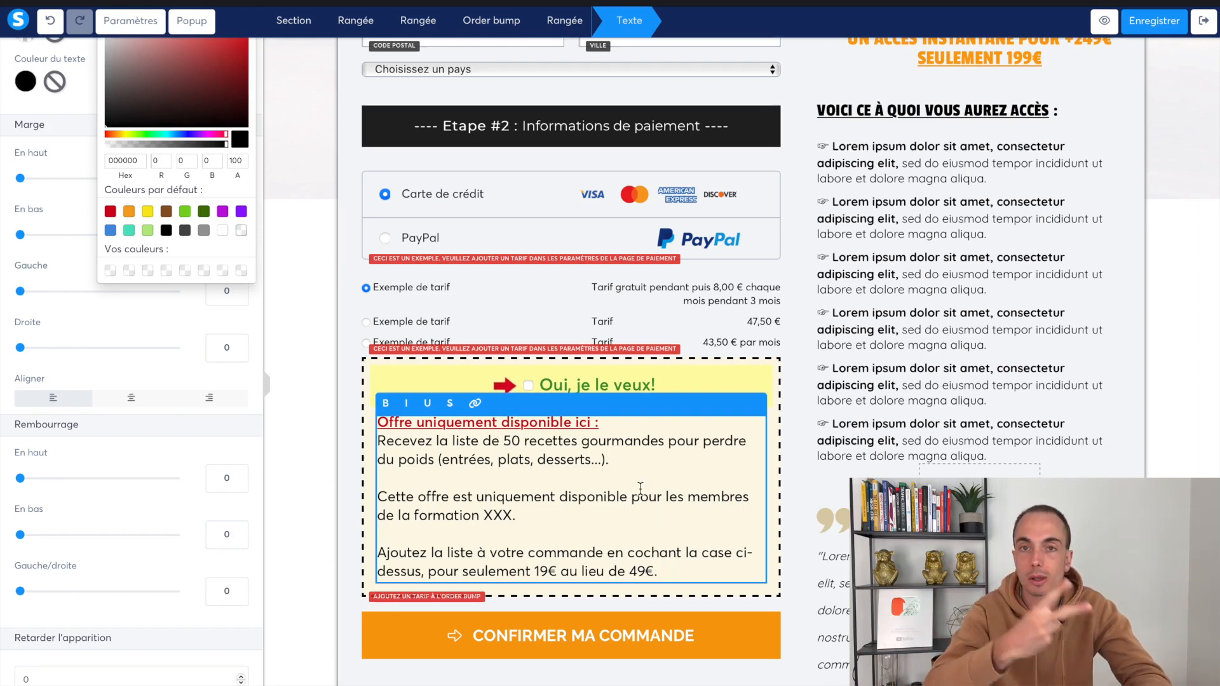
{"action": "left_click", "coordinate": [807, 202]}
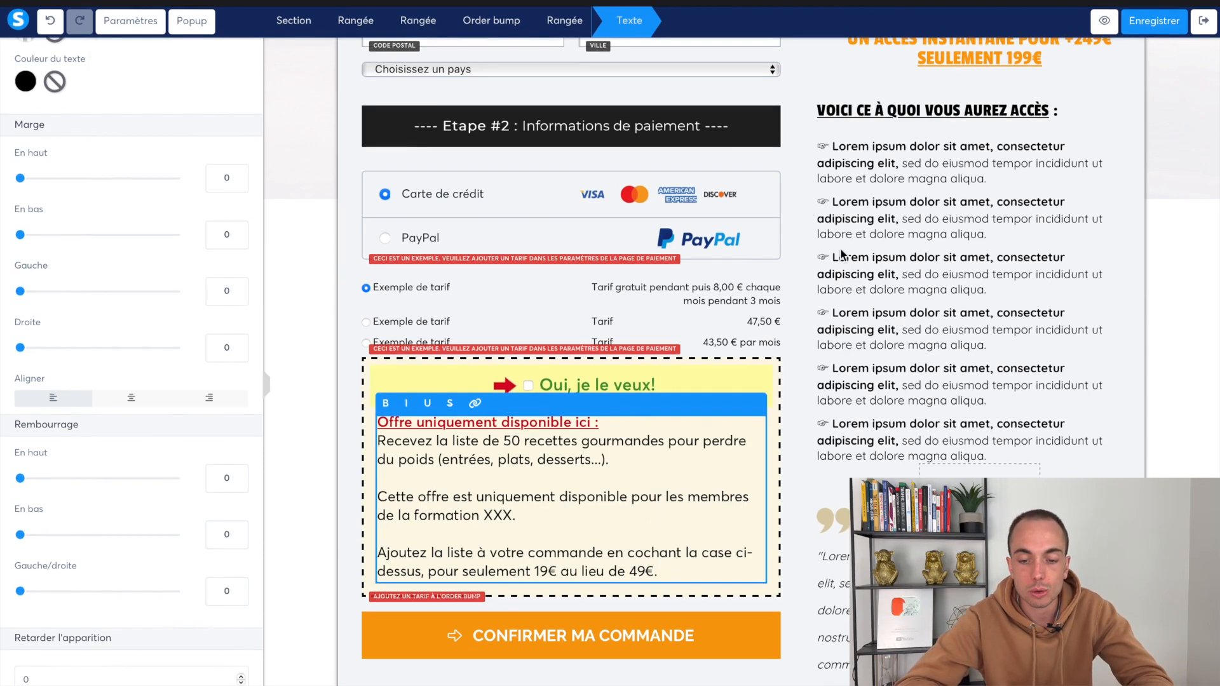
{"action": "left_click", "coordinate": [806, 253]}
{"action": "scroll", "coordinate": [798, 223], "scroll_direction": "up", "scroll_amount": 5}
{"action": "scroll", "coordinate": [711, 441], "scroll_direction": "down", "scroll_amount": 7}
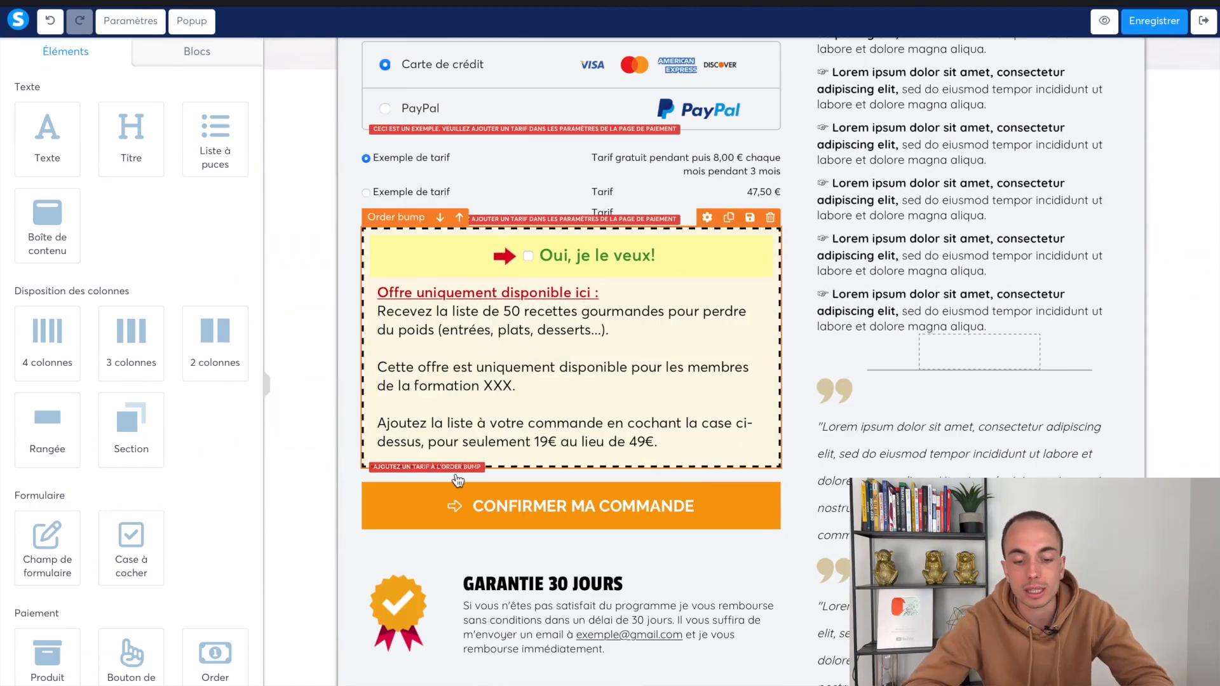
{"action": "left_click", "coordinate": [688, 441]}
{"action": "left_click_drag", "start_coordinate": [688, 441], "coordinate": [380, 267]}
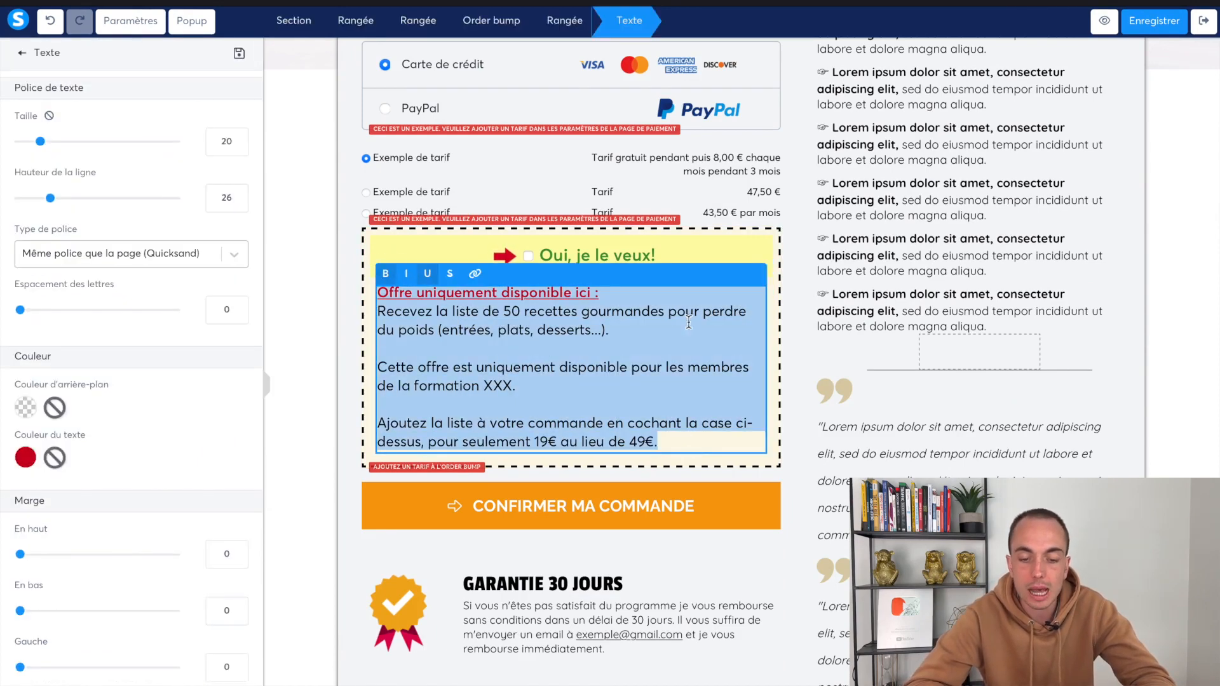
{"action": "left_click", "coordinate": [795, 358]}
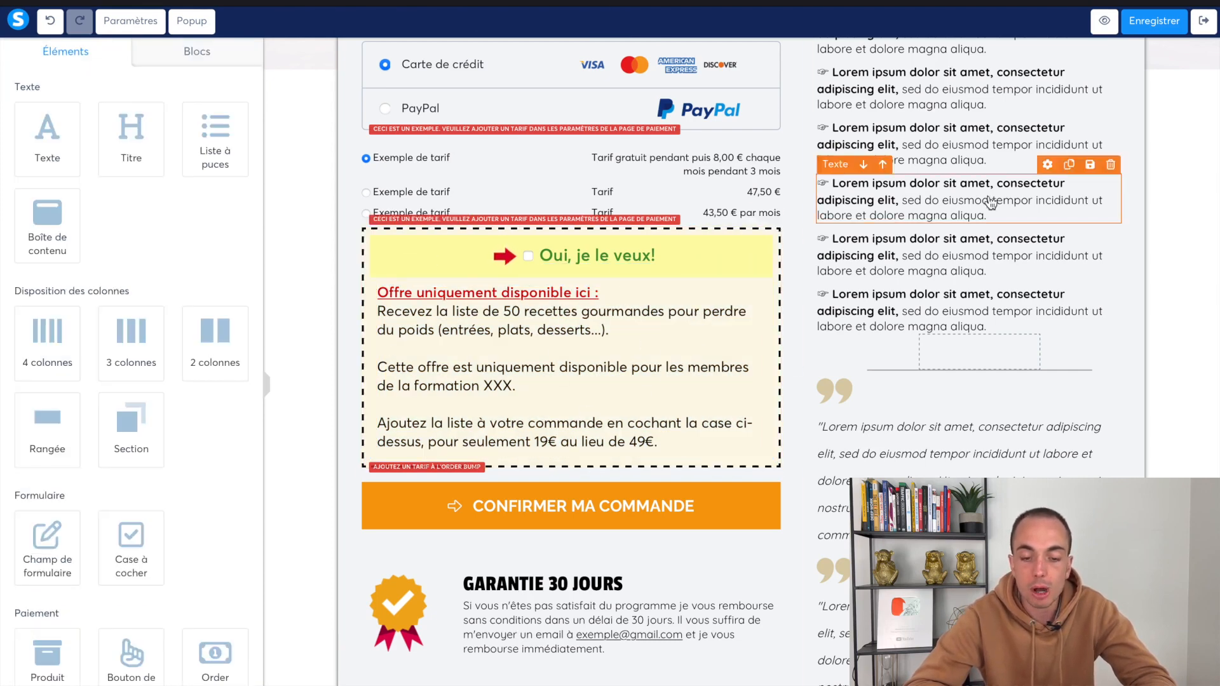
{"action": "scroll", "coordinate": [742, 325], "scroll_direction": "up", "scroll_amount": 3}
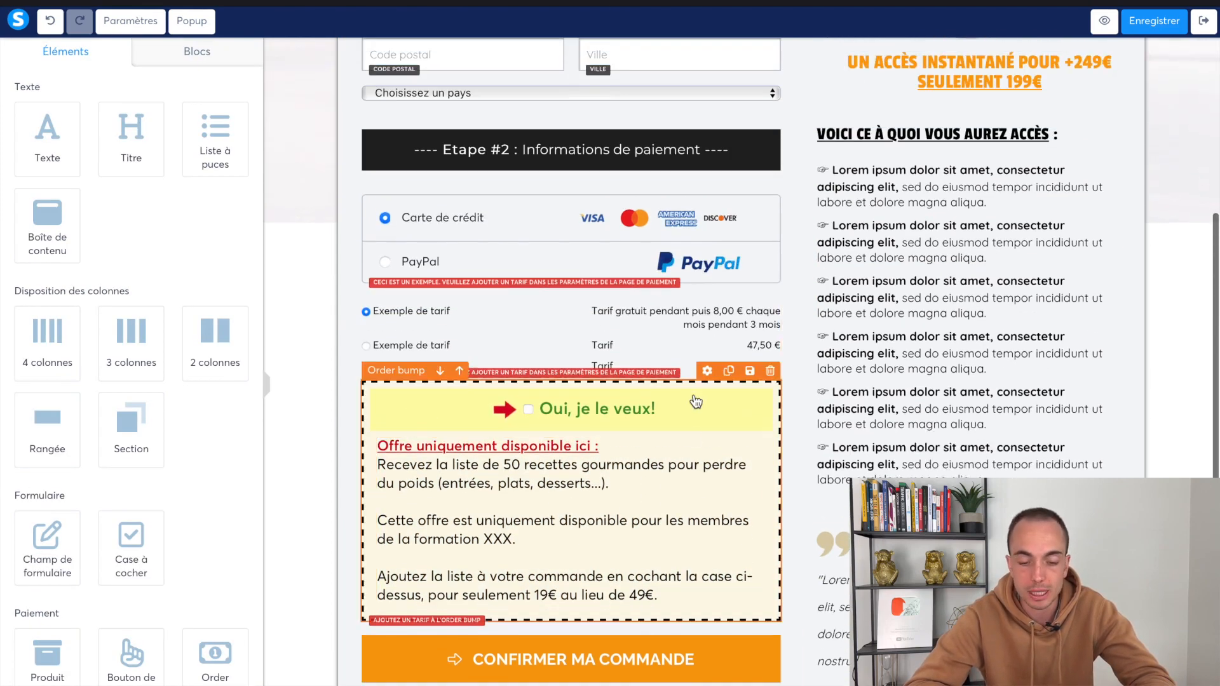
{"action": "scroll", "coordinate": [684, 468], "scroll_direction": "down", "scroll_amount": 4}
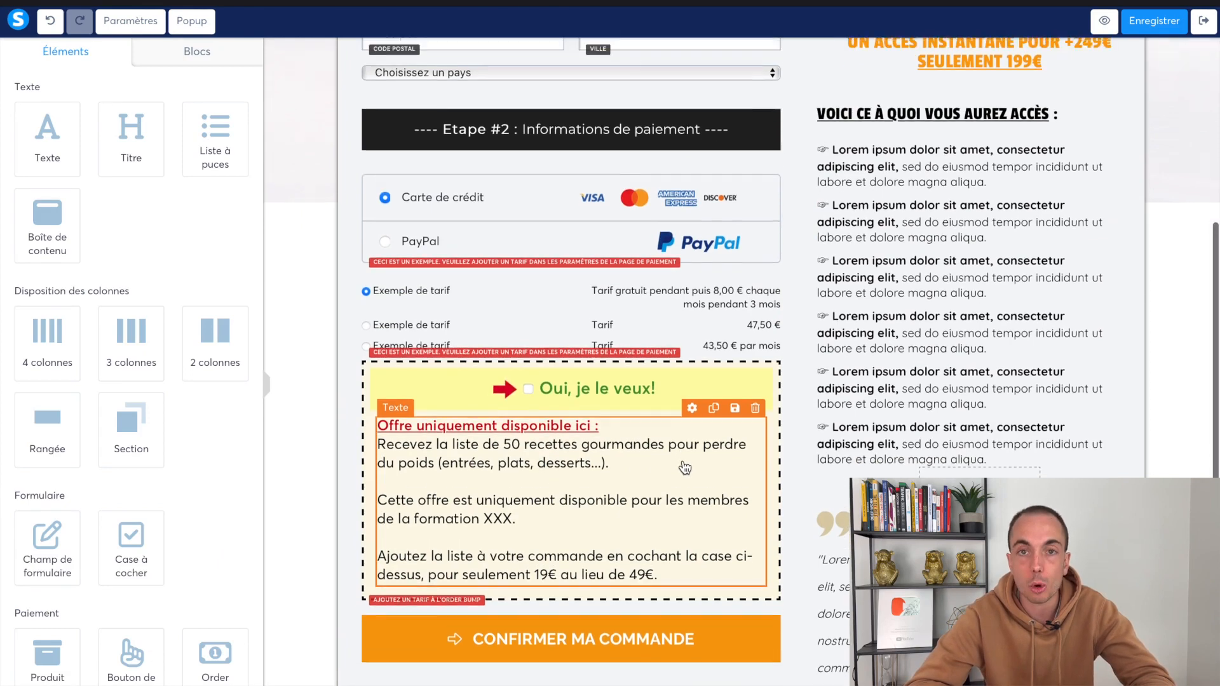
{"action": "scroll", "coordinate": [680, 459], "scroll_direction": "down", "scroll_amount": 3}
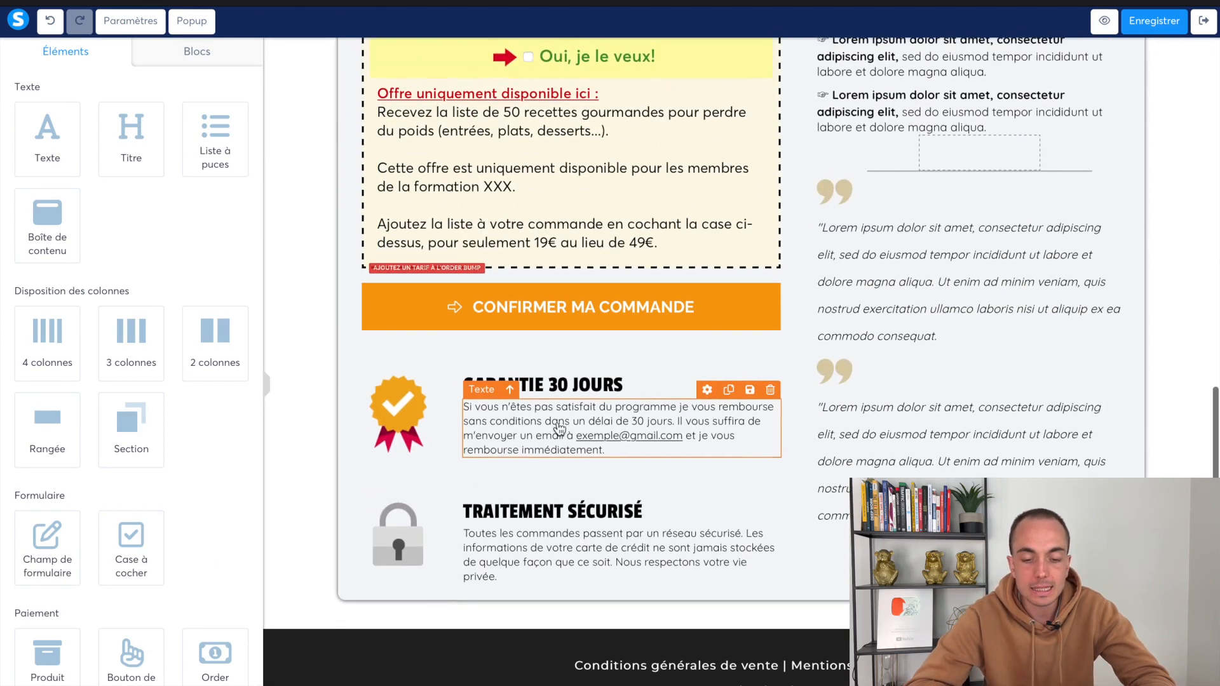
{"action": "double_click", "coordinate": [556, 386]}
Change 30 to 14 days in the GARANTIE title and the guarantee paragraph
{"action": "type", "text": "14"}
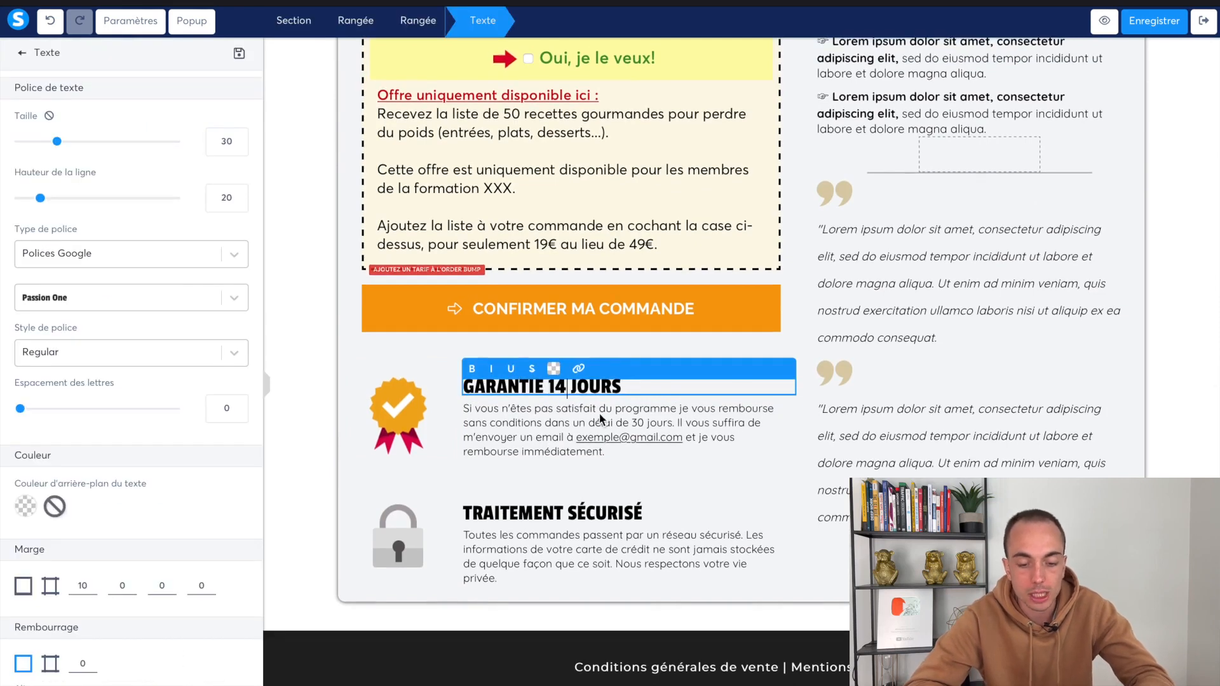
{"action": "left_click", "coordinate": [635, 423]}
{"action": "left_click", "coordinate": [639, 422]}
{"action": "type", "text": "14"}
Replace the placeholder part of the contact e-mail with the seller's own name
{"action": "left_click_drag", "start_coordinate": [577, 440], "coordinate": [636, 439]}
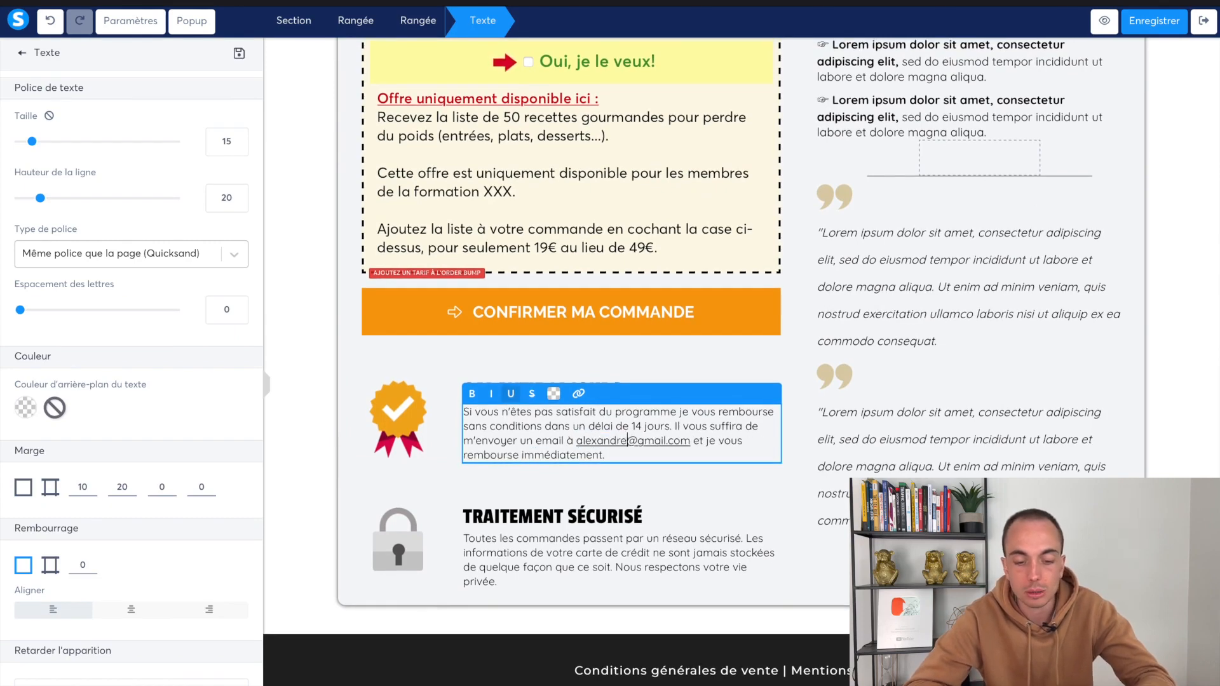
{"action": "left_click", "coordinate": [590, 494]}
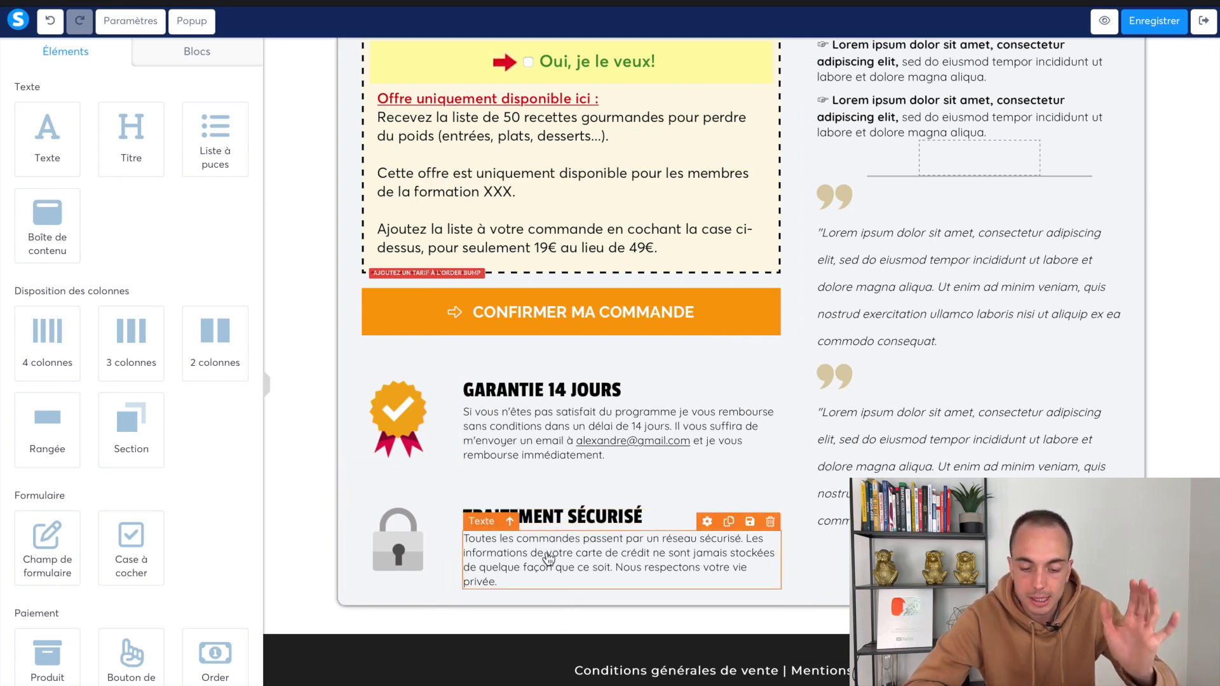
{"action": "scroll", "coordinate": [731, 496], "scroll_direction": "up", "scroll_amount": 8}
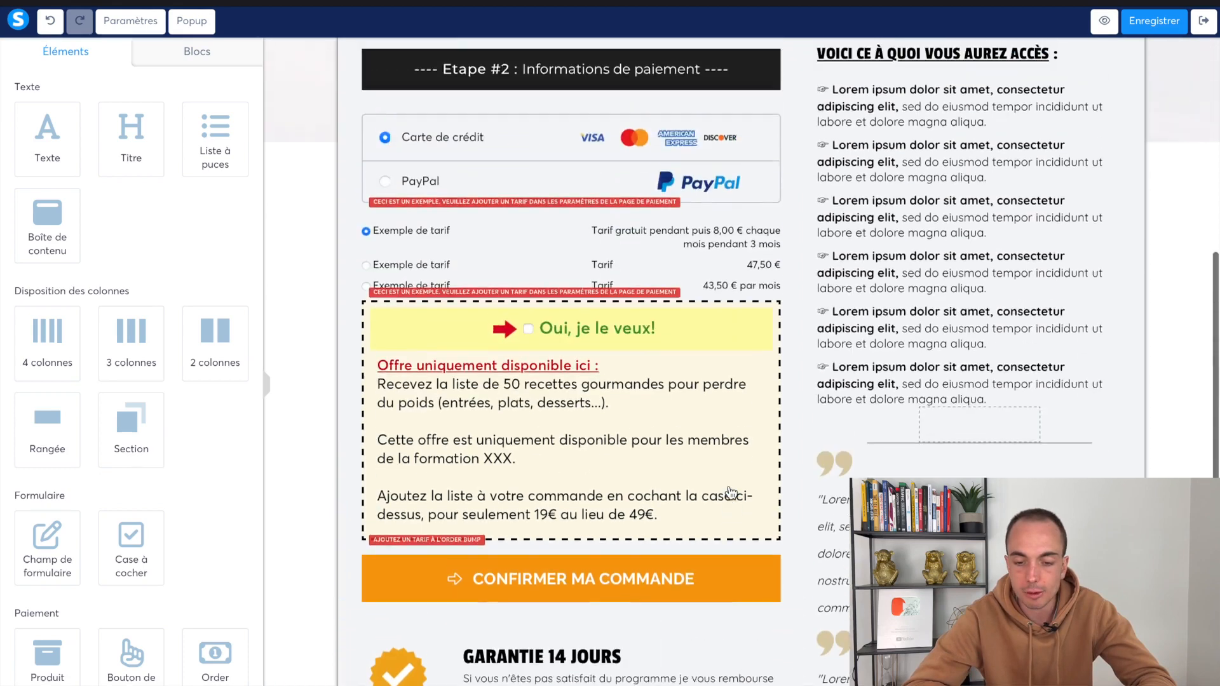
{"action": "scroll", "coordinate": [753, 478], "scroll_direction": "up", "scroll_amount": 4}
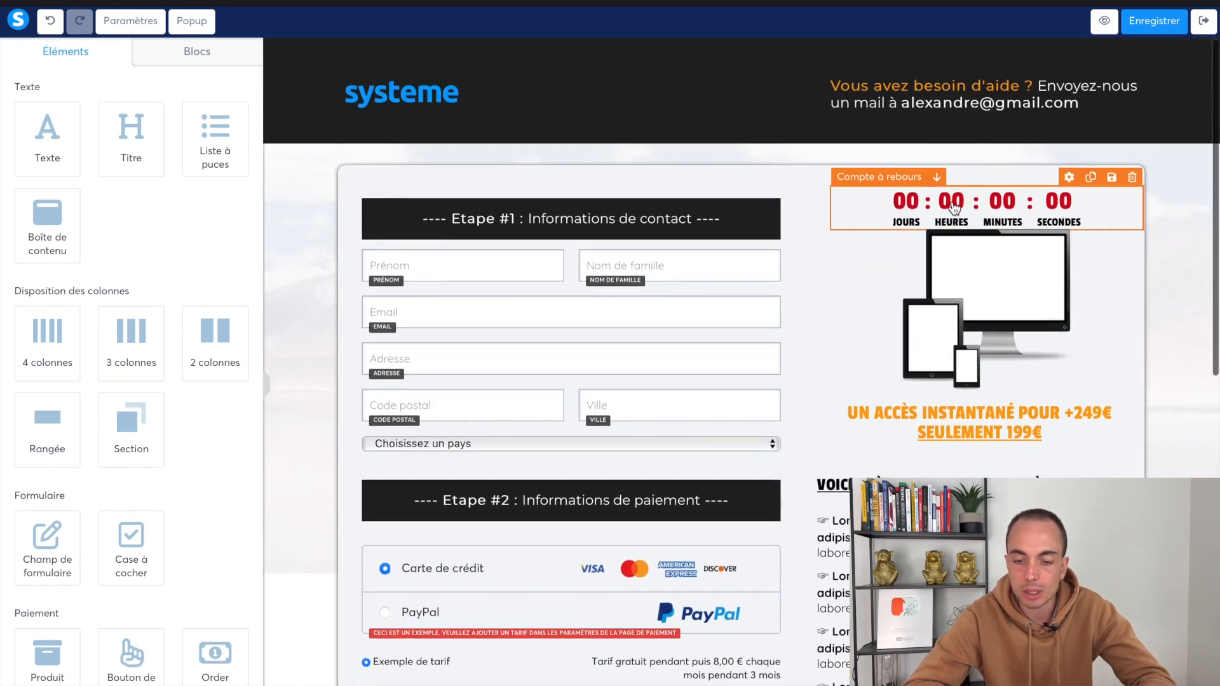
Set the countdown to a fixed date ending 24/12/2022 at 0:00
{"action": "left_click", "coordinate": [954, 210]}
{"action": "left_click", "coordinate": [1052, 251]}
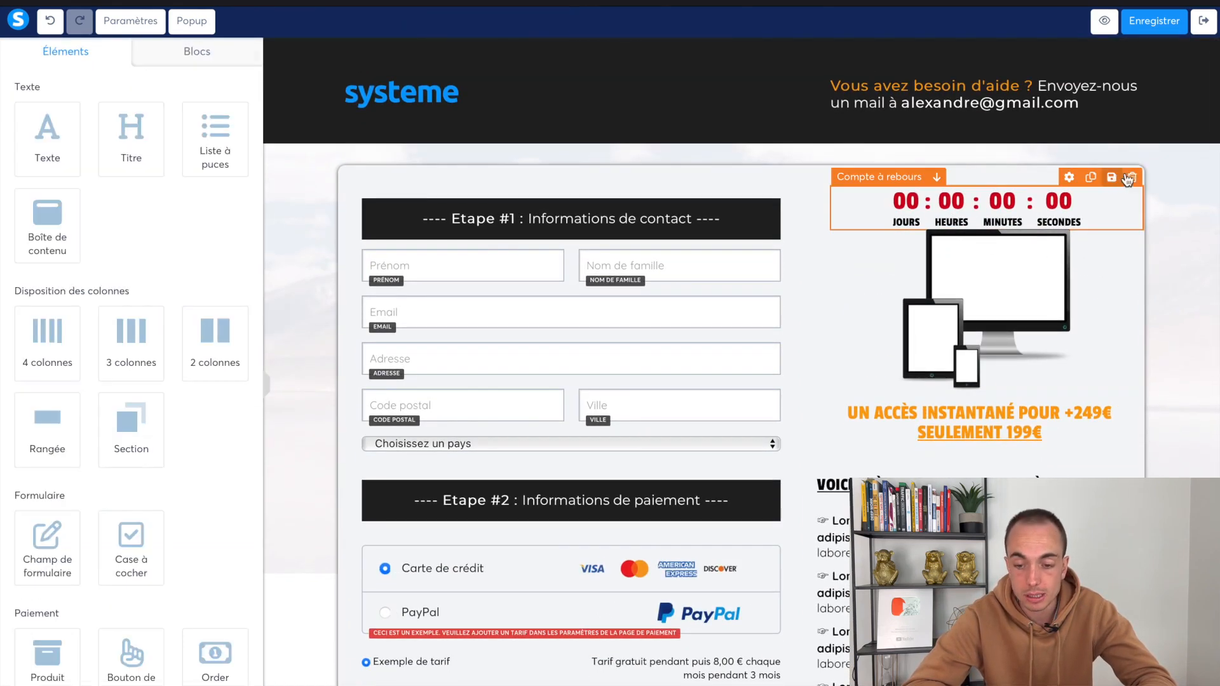
{"action": "left_click", "coordinate": [1037, 207]}
{"action": "left_click", "coordinate": [116, 119]}
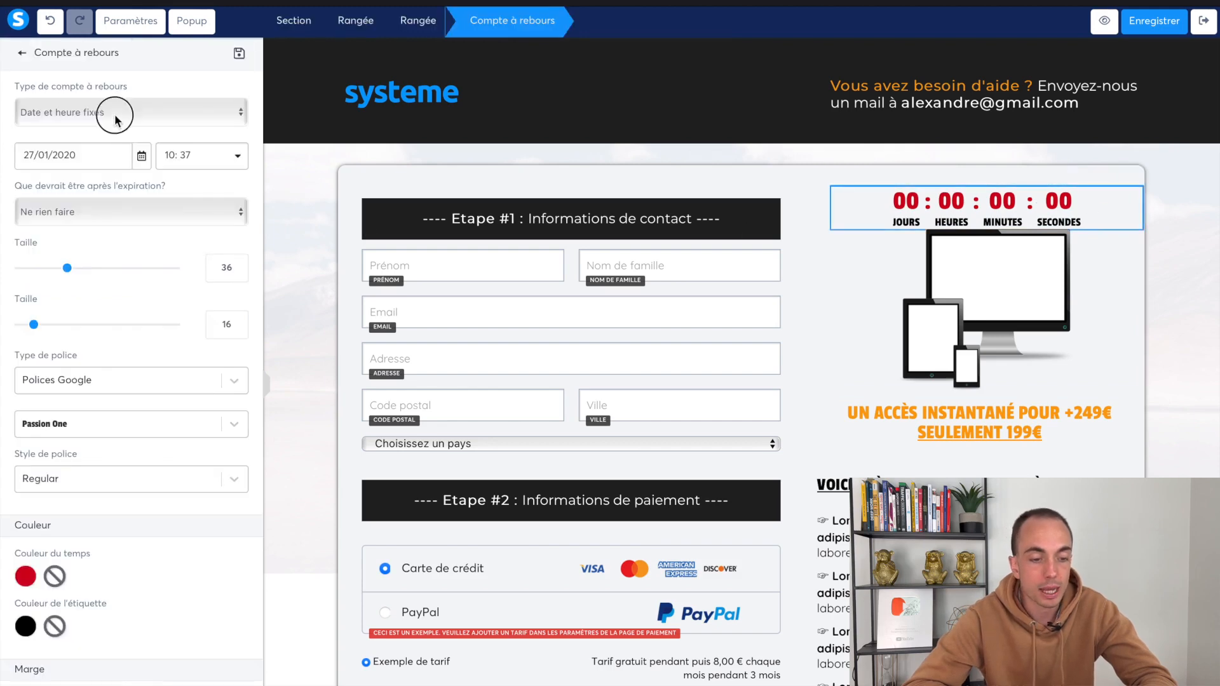
{"action": "left_click", "coordinate": [112, 113]}
{"action": "left_click", "coordinate": [145, 158]}
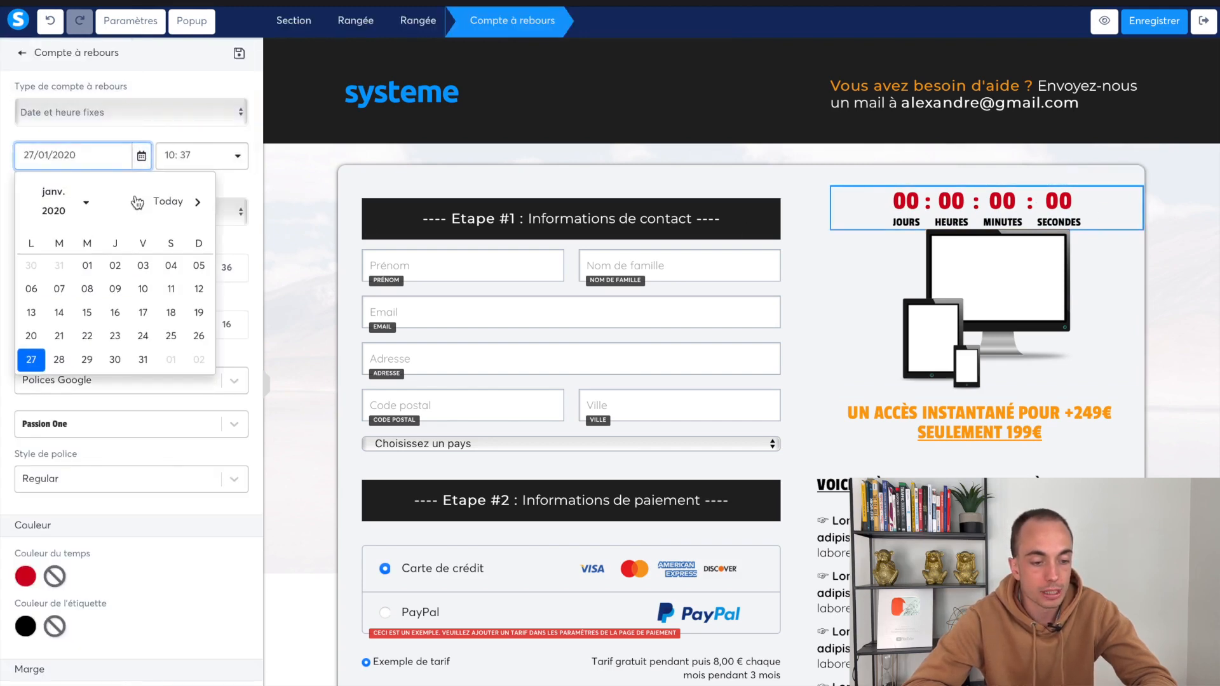
{"action": "left_click", "coordinate": [169, 199]}
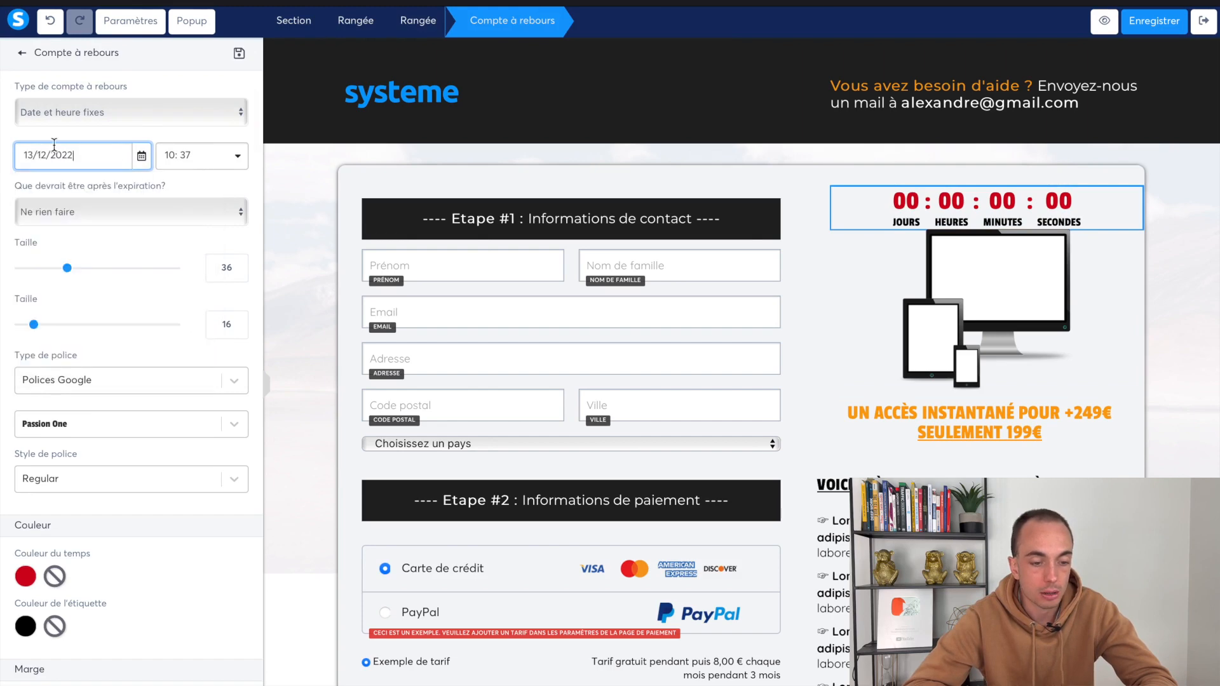
{"action": "left_click", "coordinate": [141, 155]}
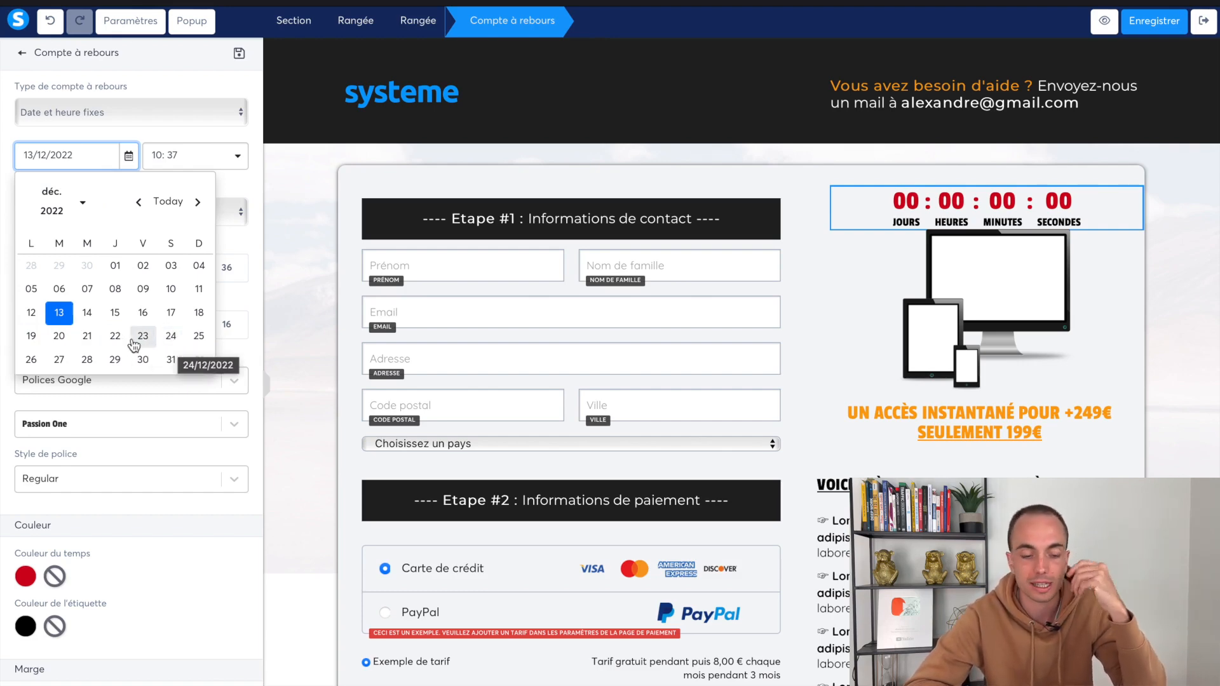
{"action": "left_click", "coordinate": [170, 336]}
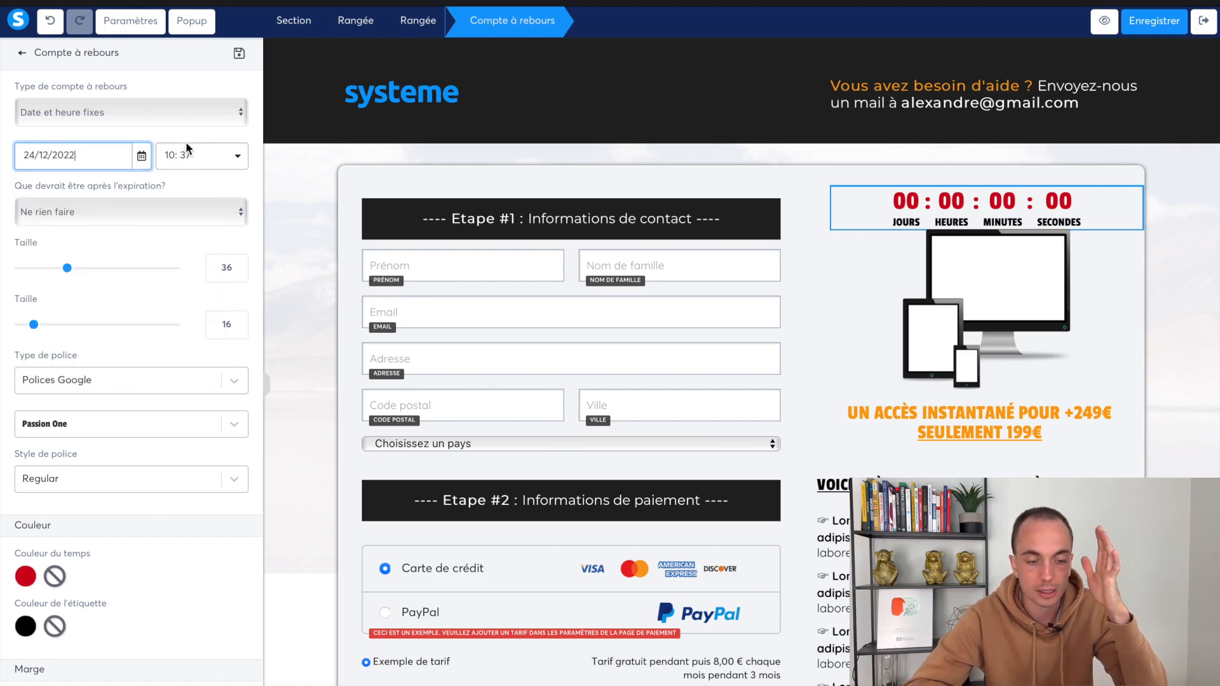
{"action": "left_click", "coordinate": [186, 155]}
{"action": "left_click", "coordinate": [184, 188]}
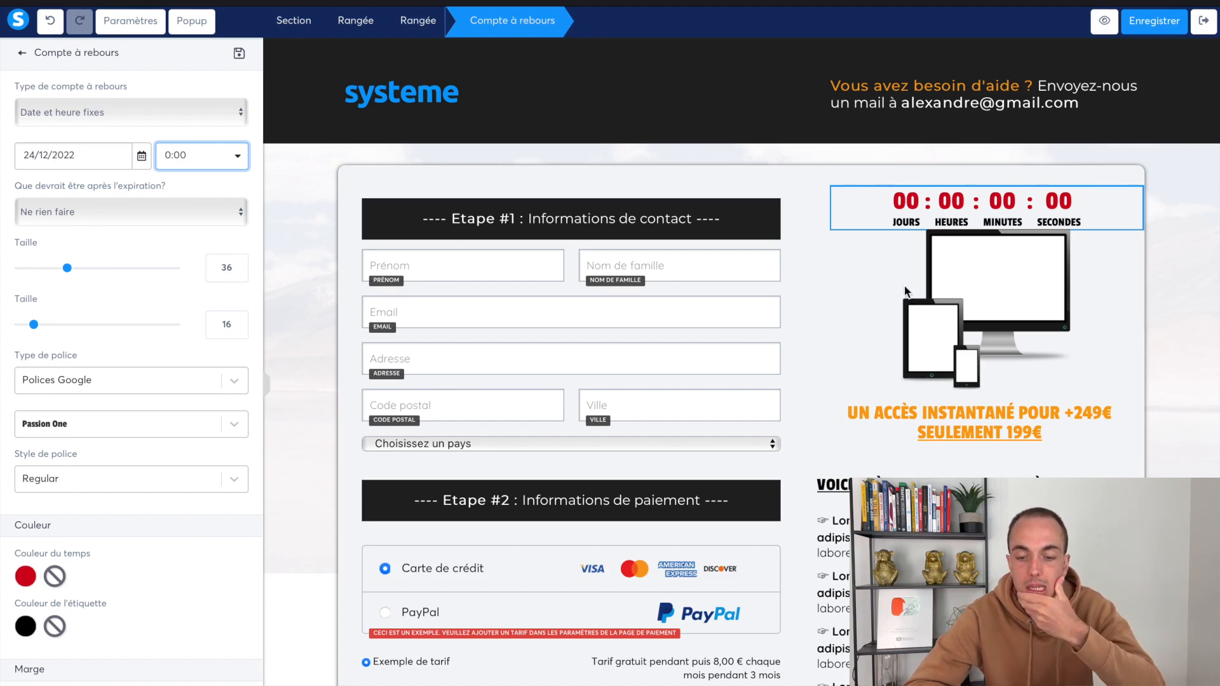
Set the countdown's expiry action to 'Ne rien faire' instead of a URL redirect
{"action": "left_click", "coordinate": [123, 216]}
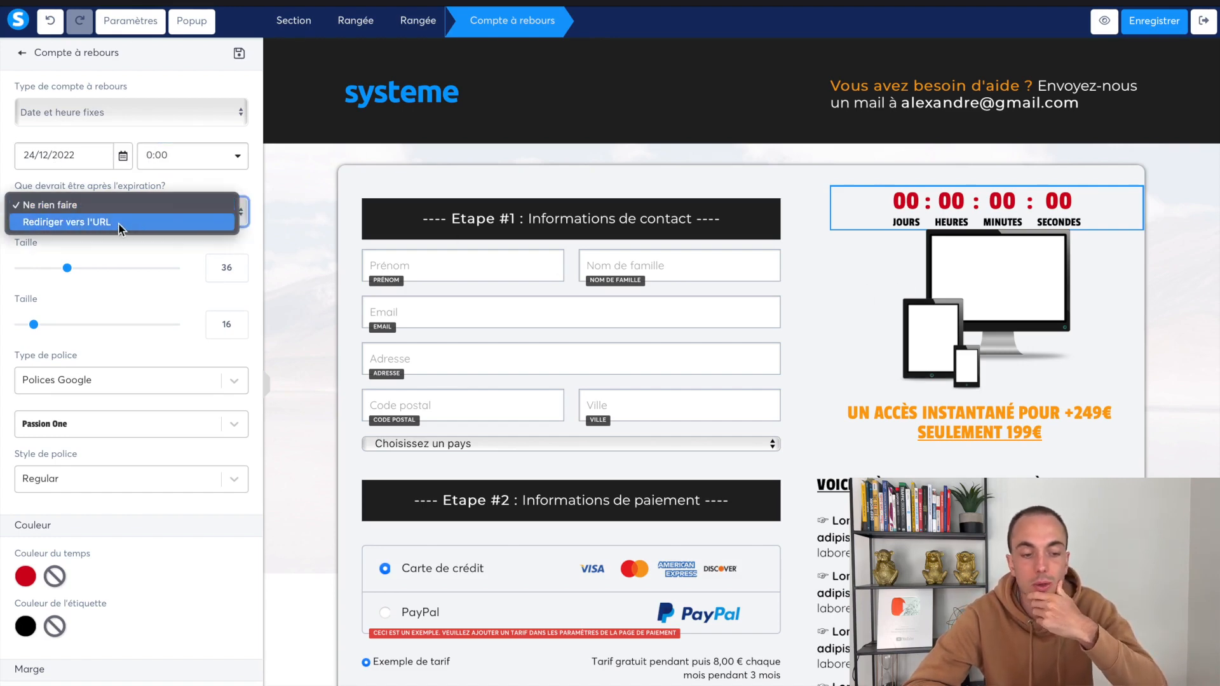
{"action": "left_click", "coordinate": [119, 224]}
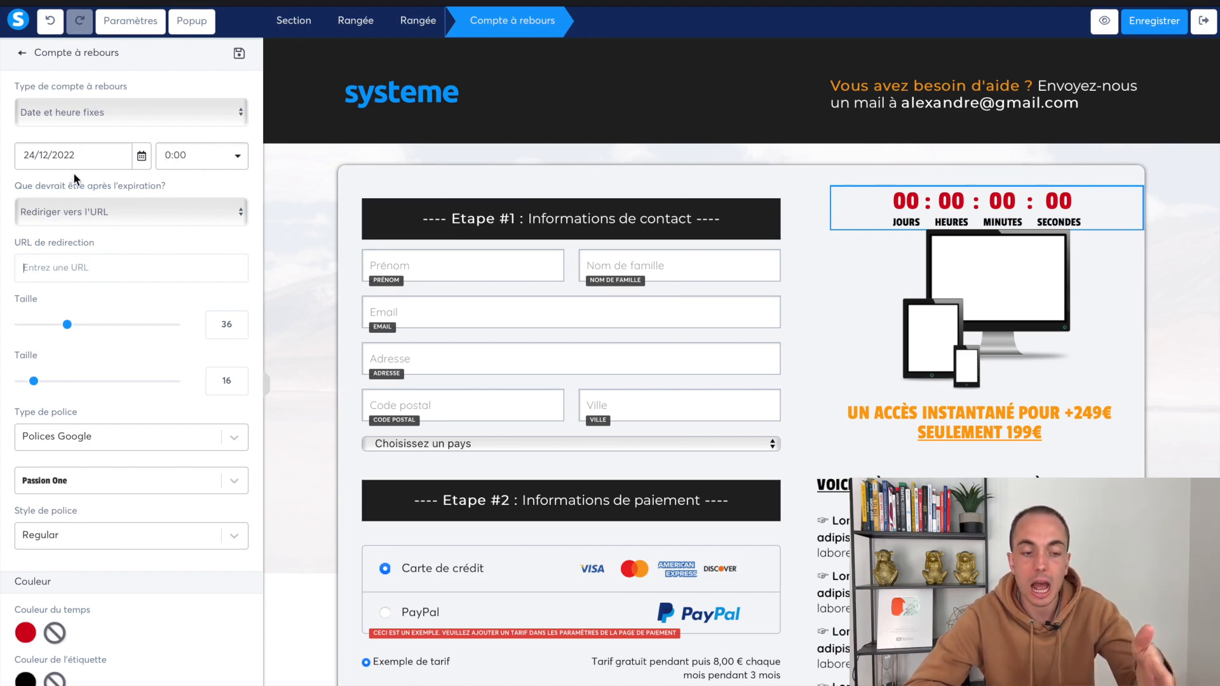
{"action": "left_click", "coordinate": [143, 216]}
{"action": "left_click", "coordinate": [131, 186]}
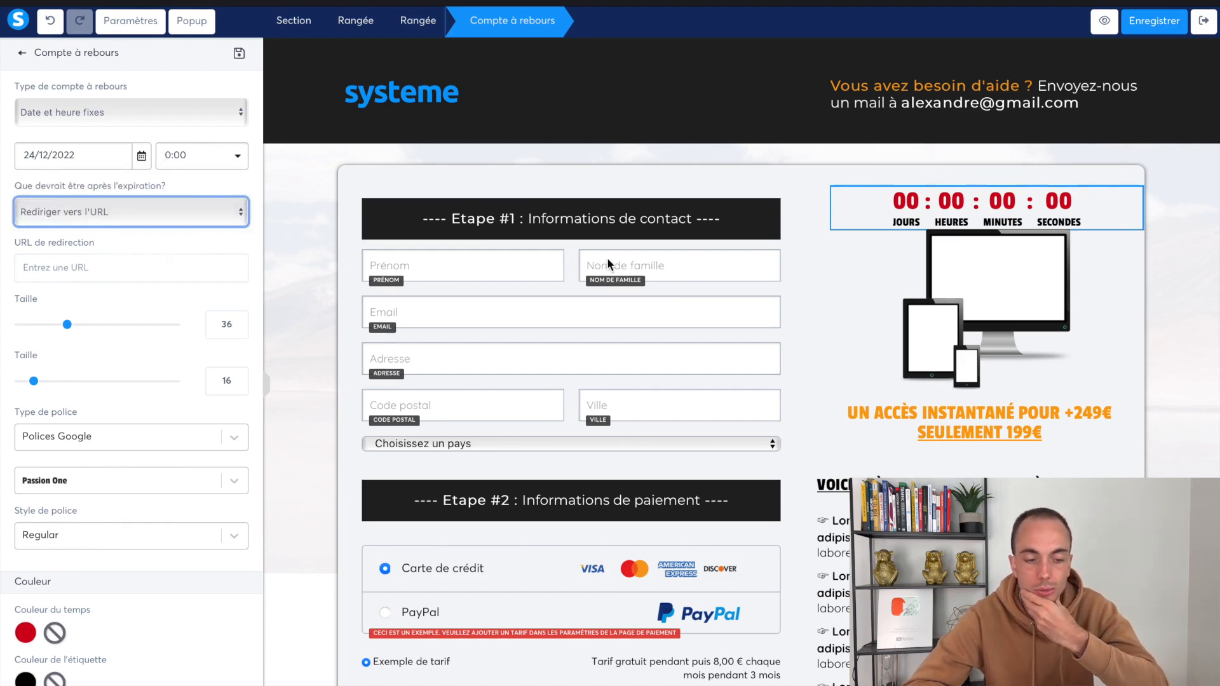
{"action": "left_click", "coordinate": [875, 326]}
{"action": "scroll", "coordinate": [874, 394], "scroll_direction": "down", "scroll_amount": 1}
Edit the headline to drop +249€ and 199€, reading 'UN ACCÈS INSTANTANÉ POUR SEULEMENT 99€'
{"action": "left_click", "coordinate": [1091, 356]}
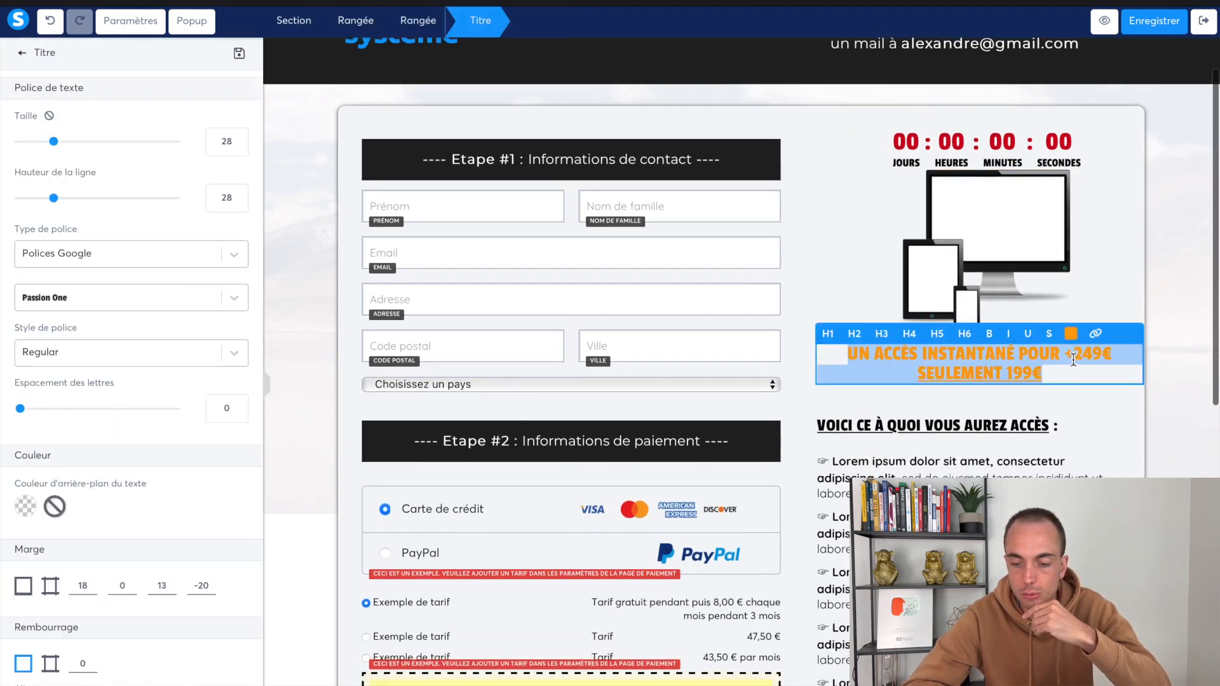
{"action": "key", "text": "BackSpace"}
{"action": "key", "text": "BackSpace"}
{"action": "key", "text": "BackSpace"}
{"action": "type", "text": "9"}
{"action": "left_click", "coordinate": [1022, 374]}
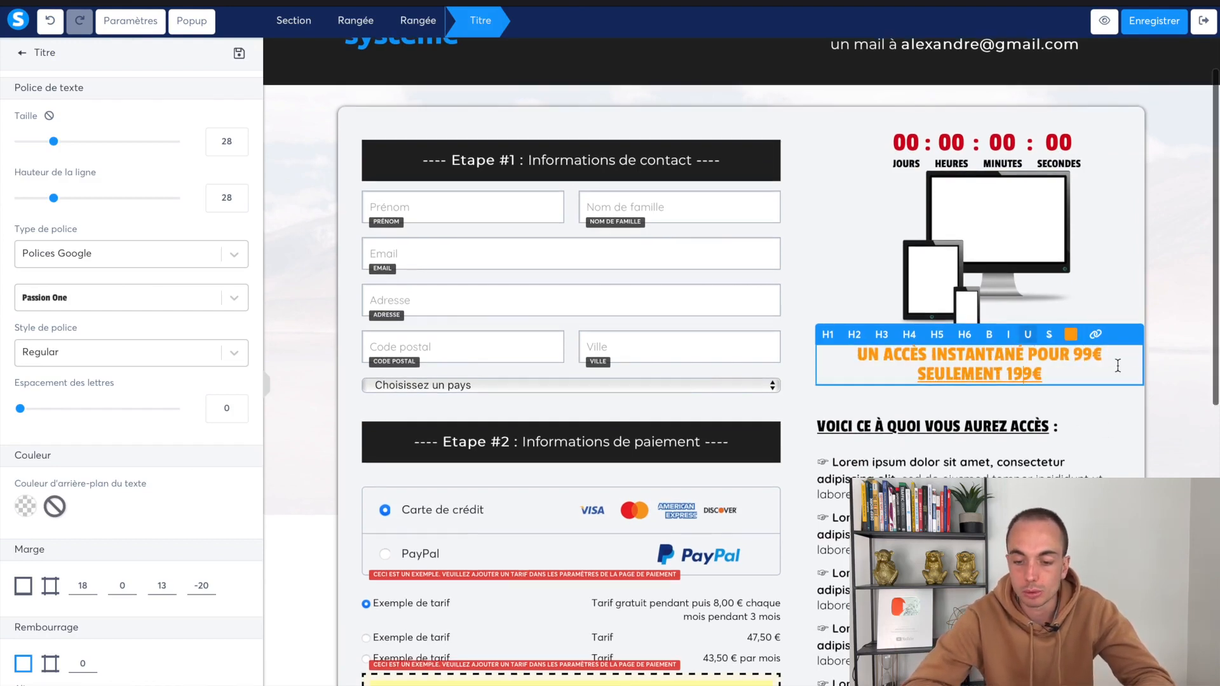
{"action": "double_click", "coordinate": [1080, 354]}
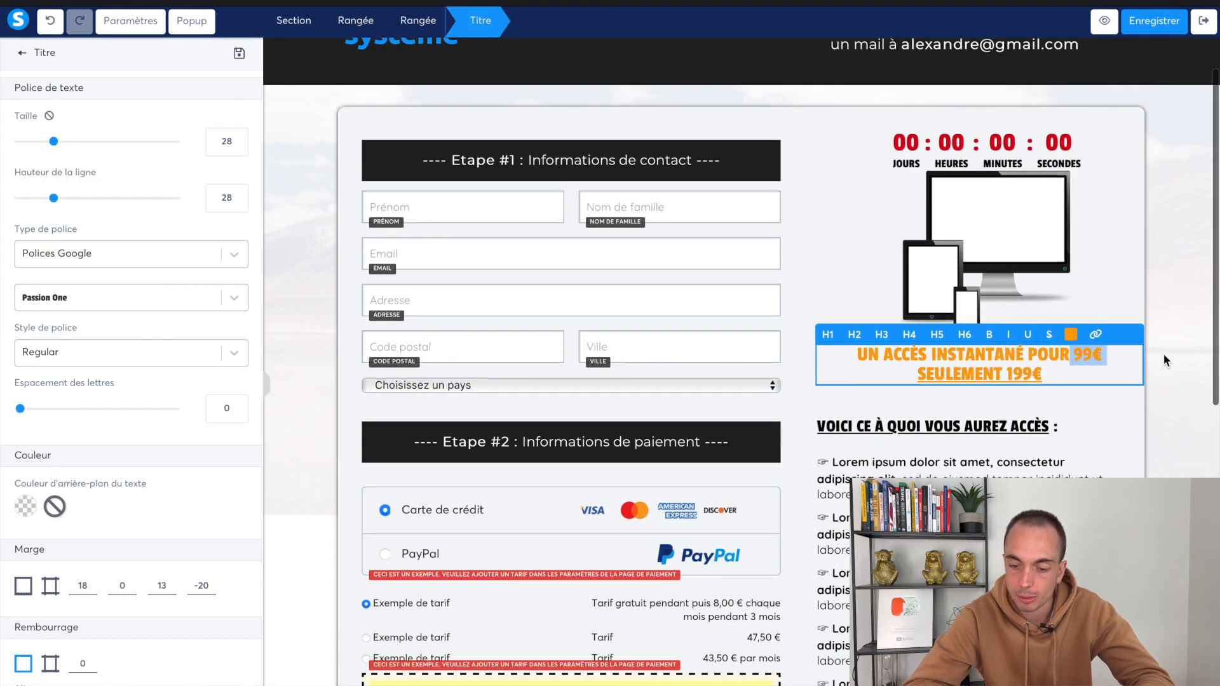
{"action": "key", "text": "BackSpace"}
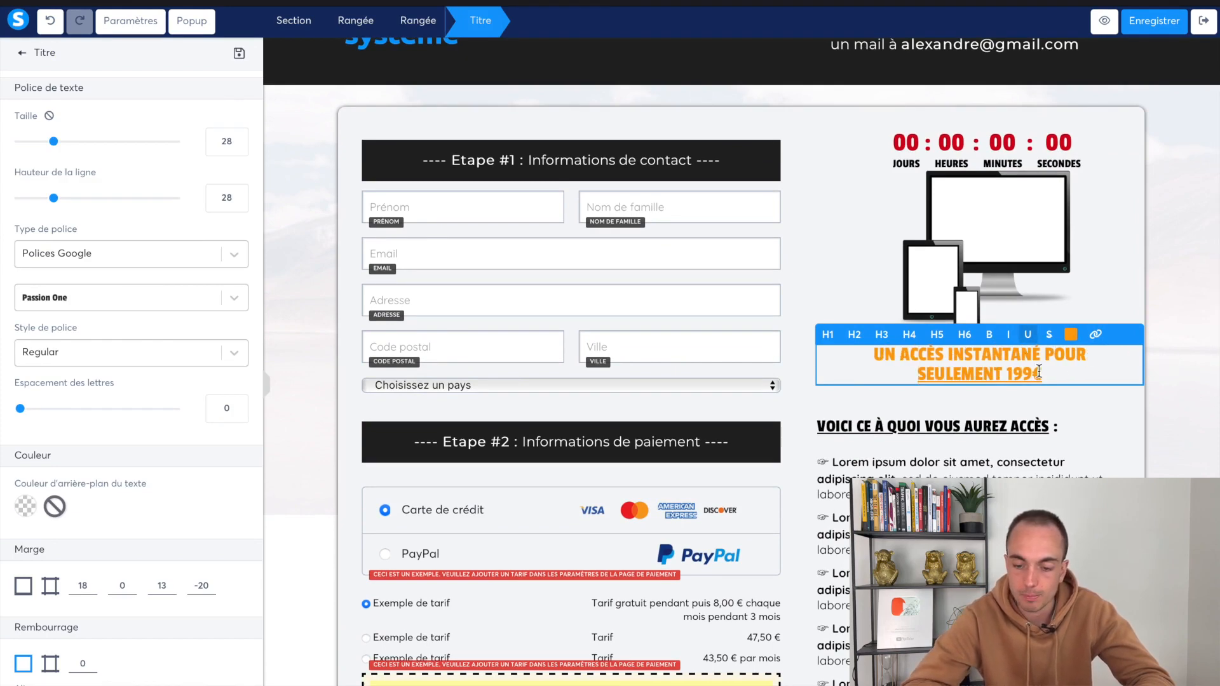
{"action": "left_click", "coordinate": [1017, 373]}
{"action": "key", "text": "BackSpace"}
{"action": "scroll", "coordinate": [847, 289], "scroll_direction": "down", "scroll_amount": 5}
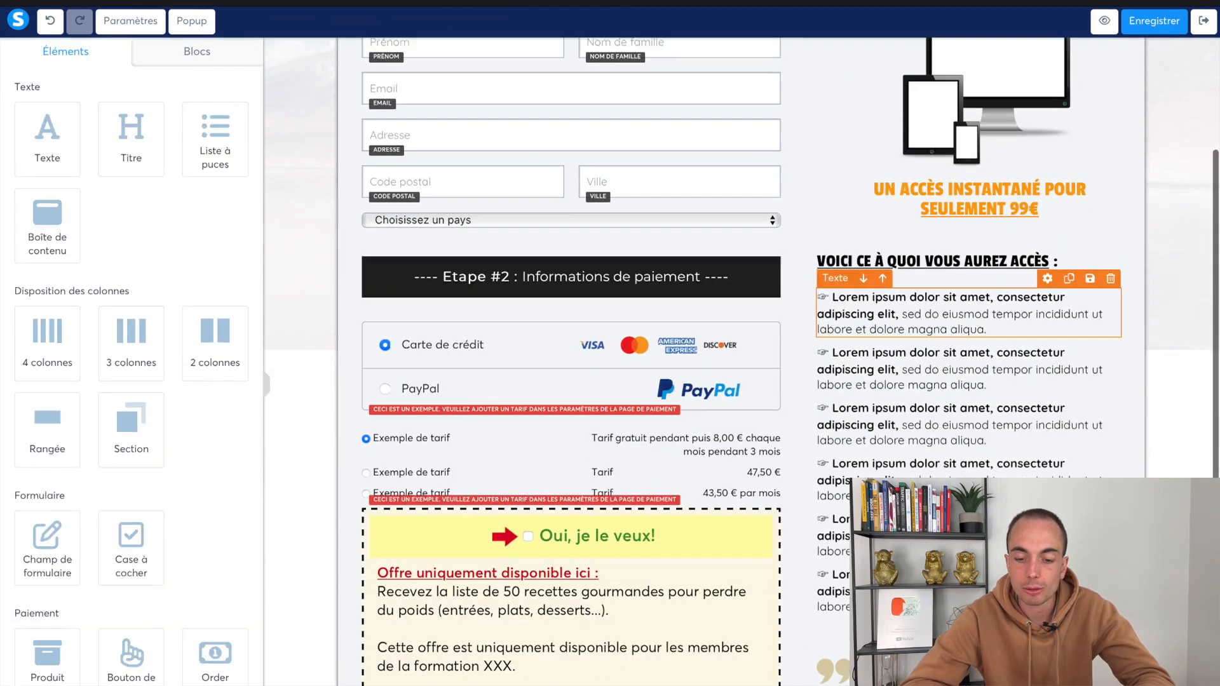
Replace the first two Lorem ipsum bullets with 'Module 1 : ..' and 'Module 2'
{"action": "left_click", "coordinate": [847, 289]}
{"action": "left_click_drag", "start_coordinate": [832, 286], "coordinate": [1043, 343]}
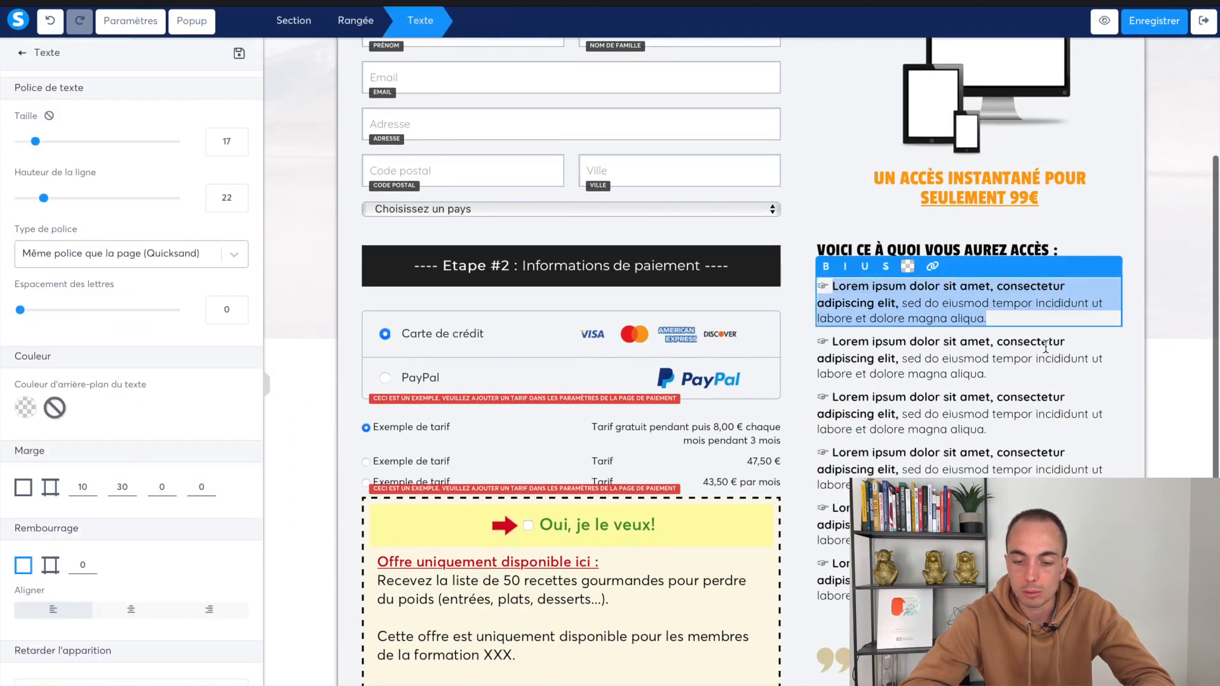
{"action": "type", "text": "Module 1 : ..."}
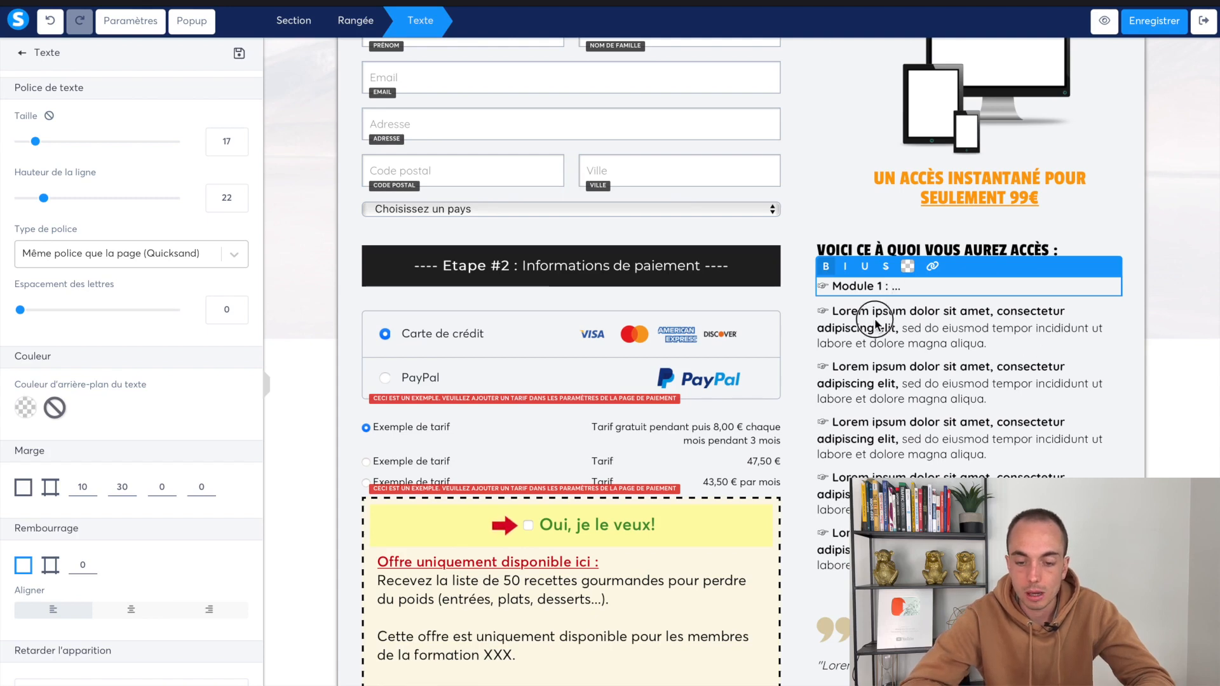
{"action": "left_click", "coordinate": [838, 313]}
{"action": "left_click_drag", "start_coordinate": [837, 312], "coordinate": [1013, 363]}
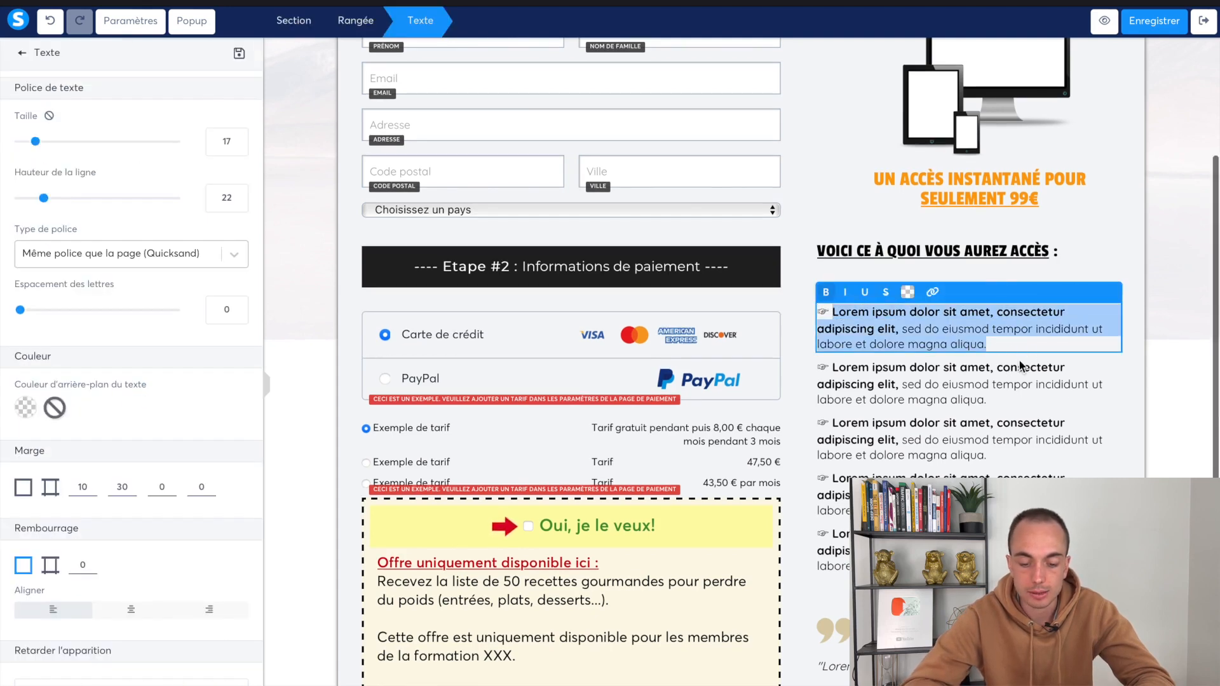
{"action": "type", "text": "Module 2 : ..."}
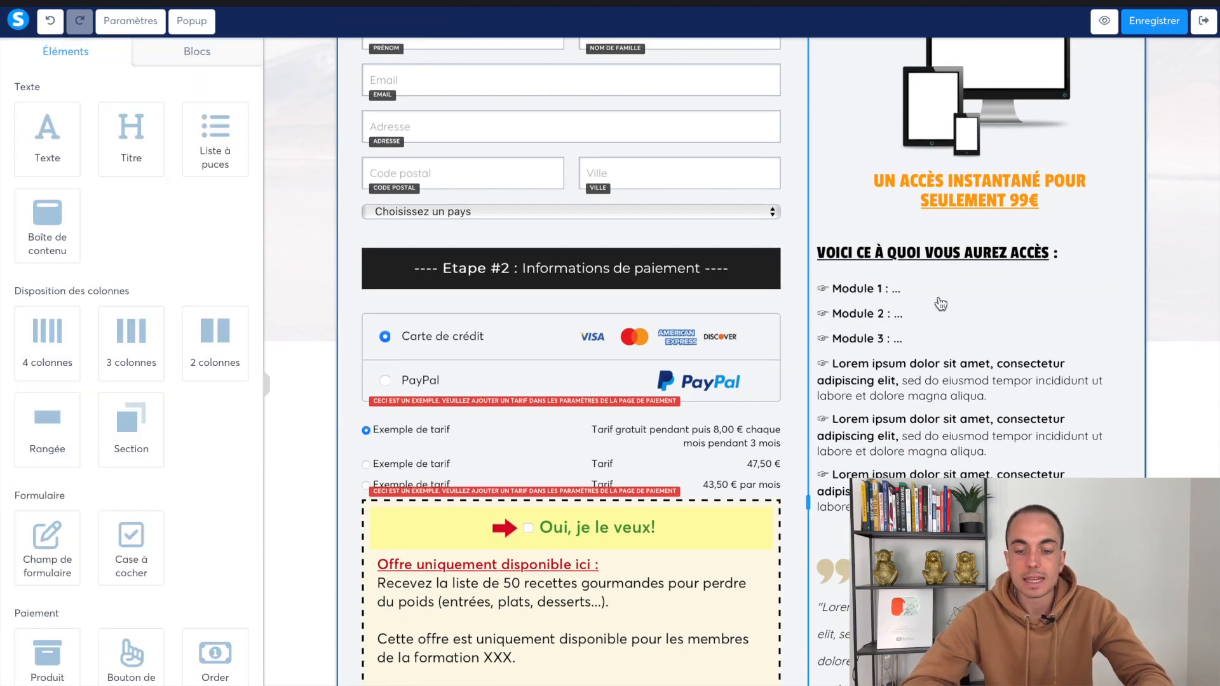
Replace the next two bullets with 'Bonus 1 : ...' and 'Bonus 2'
{"action": "left_click", "coordinate": [902, 376]}
{"action": "left_click_drag", "start_coordinate": [834, 364], "coordinate": [1024, 406]}
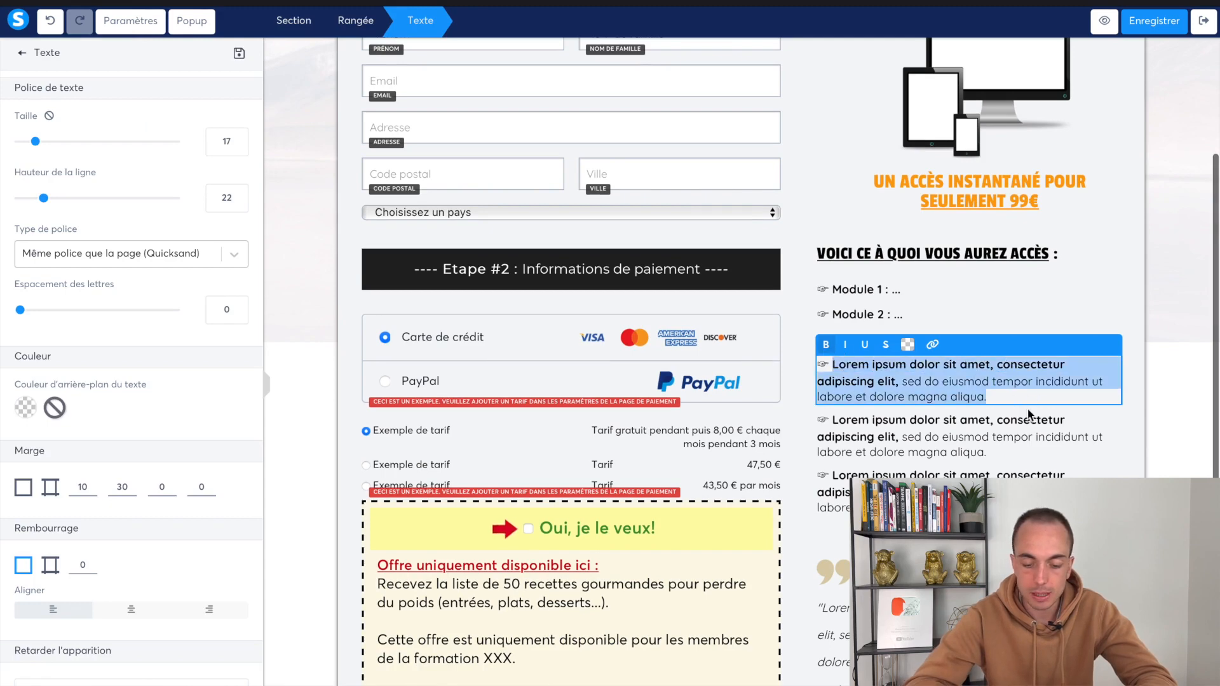
{"action": "type", "text": "Bonus 1 : ..."}
{"action": "left_click", "coordinate": [892, 422]}
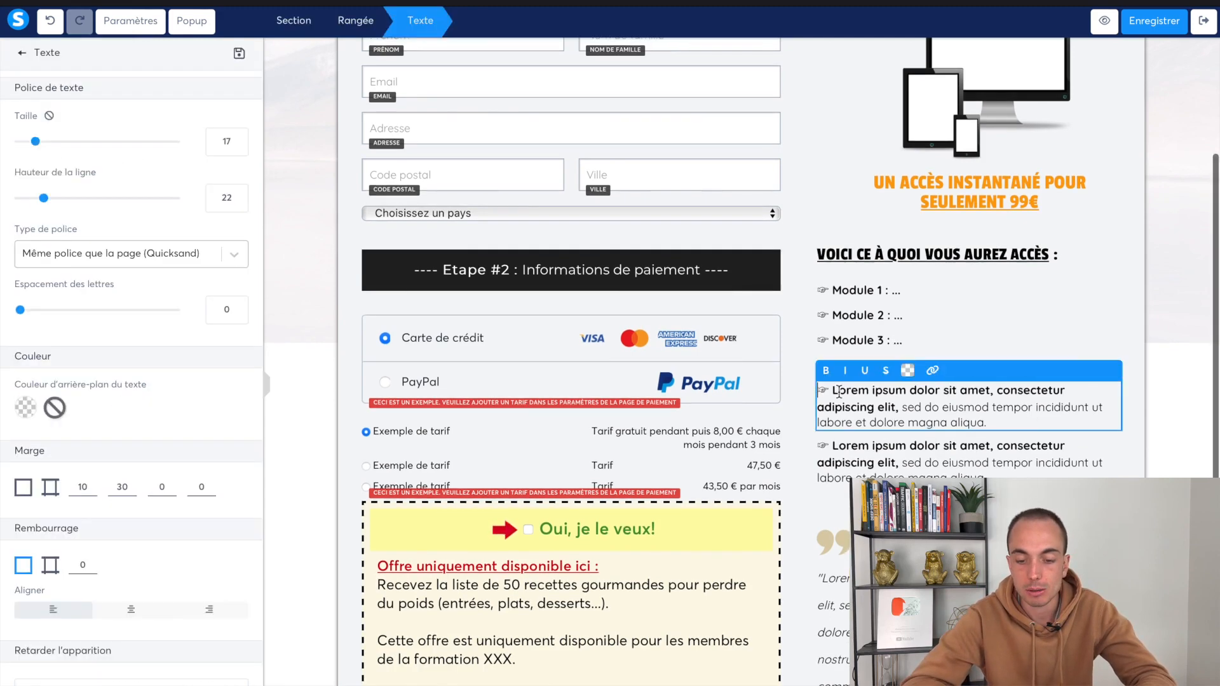
{"action": "left_click_drag", "start_coordinate": [834, 393], "coordinate": [1041, 424]}
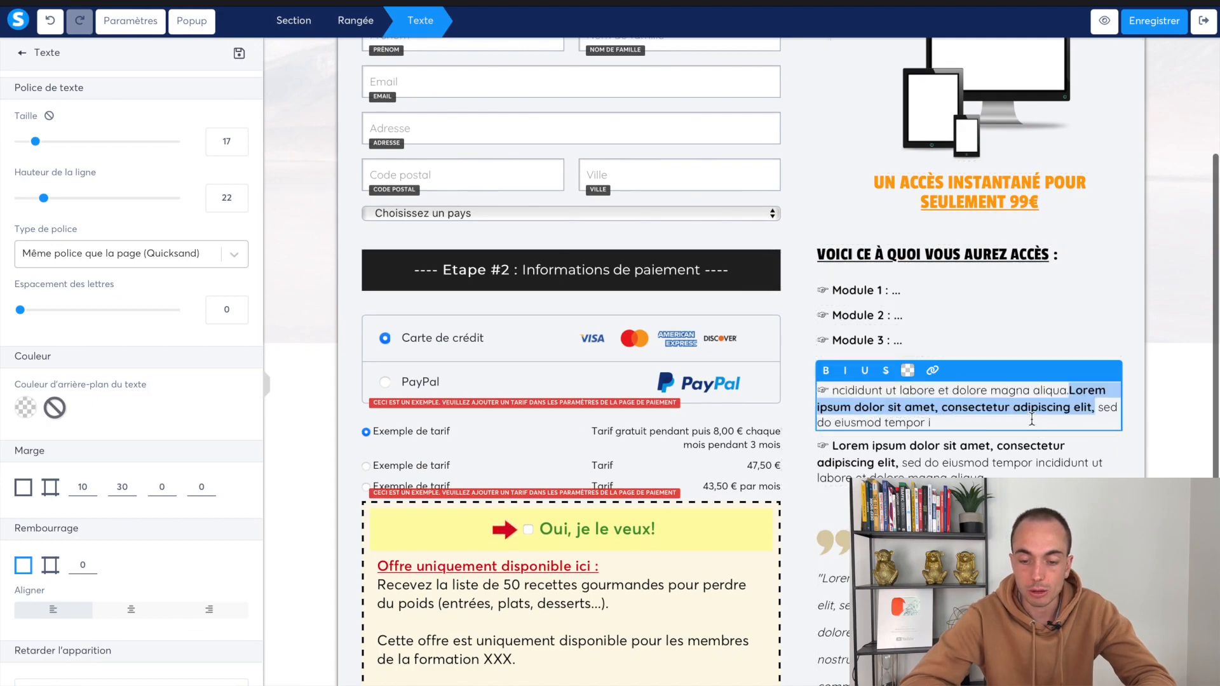
{"action": "left_click", "coordinate": [982, 413]}
{"action": "left_click_drag", "start_coordinate": [948, 419], "coordinate": [821, 390]}
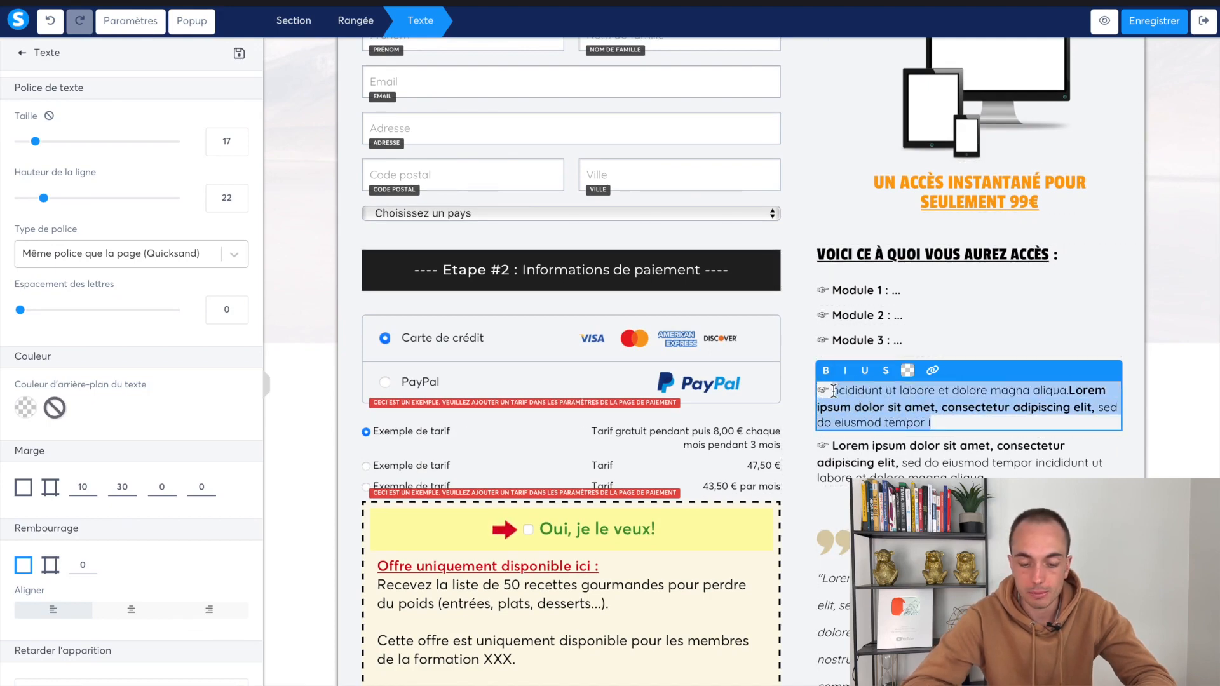
{"action": "type", "text": "Bonus 2 : ."}
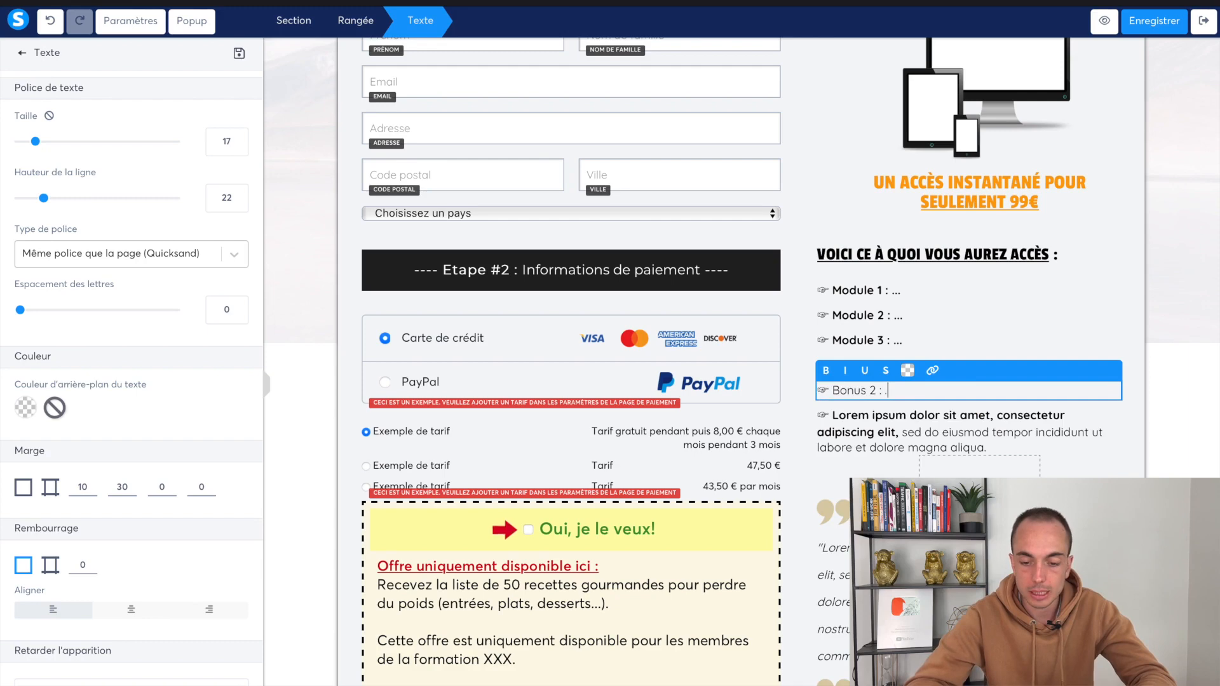
Delete the leftover Lorem ipsum bullet and confirm the removal
{"action": "left_click", "coordinate": [1111, 397]}
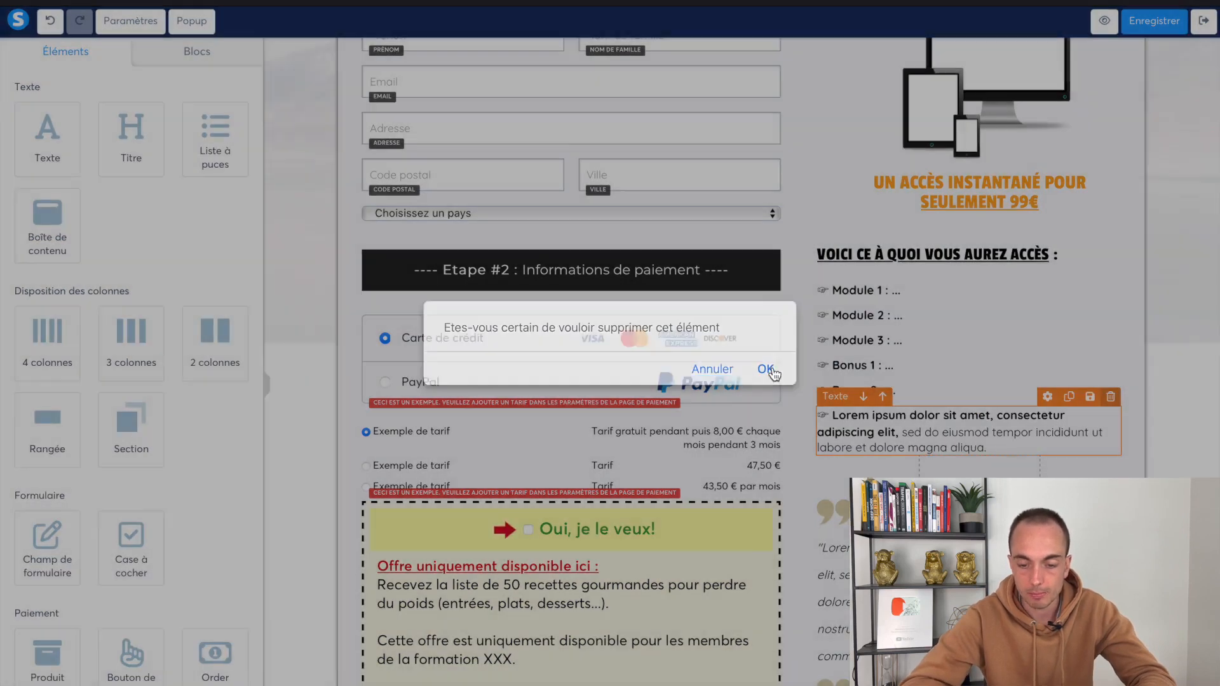
{"action": "left_click", "coordinate": [766, 371]}
{"action": "scroll", "coordinate": [921, 419], "scroll_direction": "down", "scroll_amount": 2}
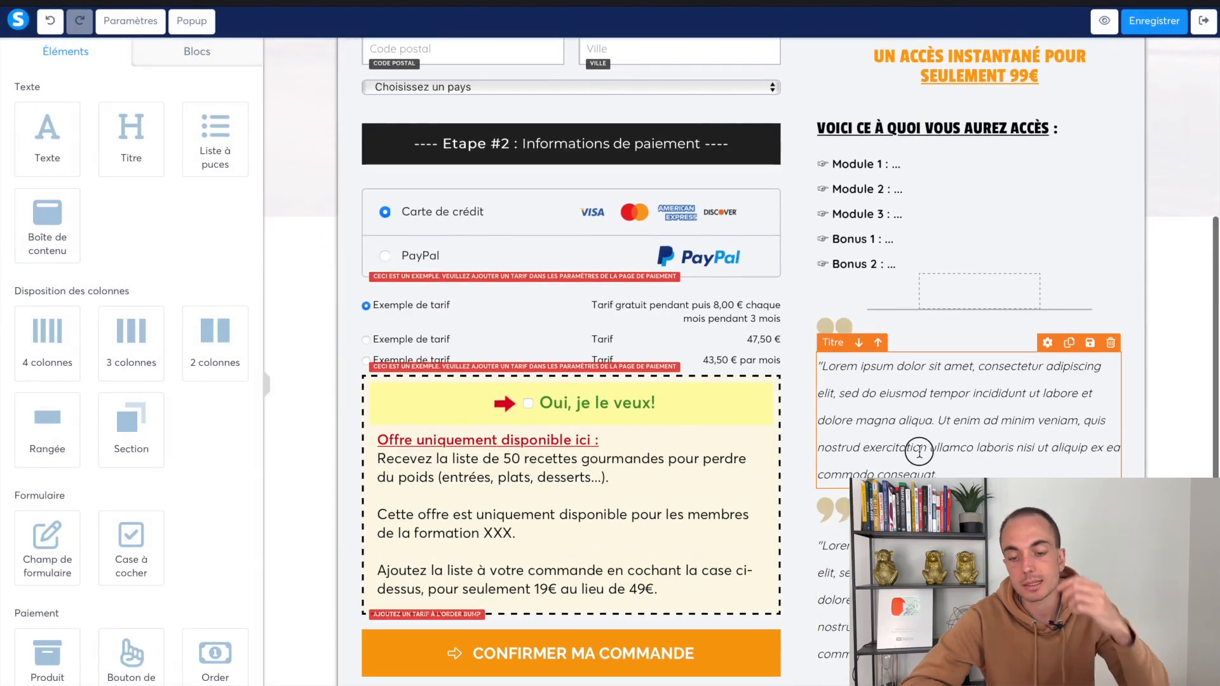
{"action": "double_click", "coordinate": [920, 451]}
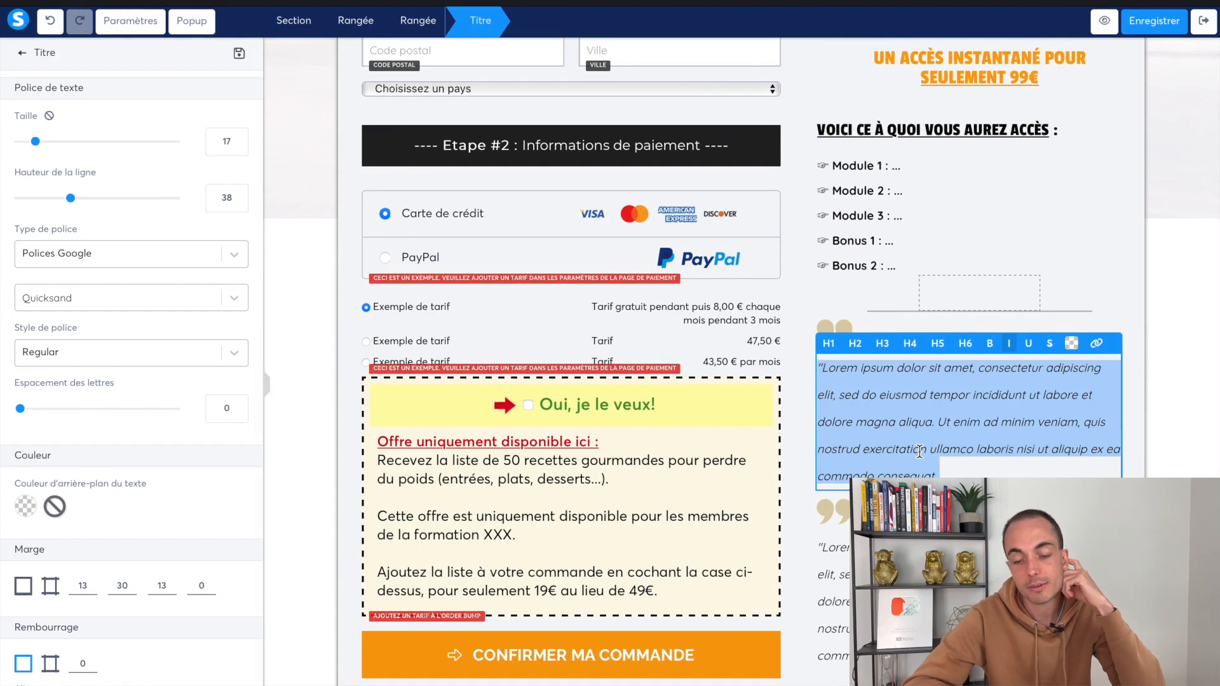
{"action": "left_click_drag", "start_coordinate": [961, 475], "coordinate": [799, 368]}
{"action": "left_click", "coordinate": [799, 370]}
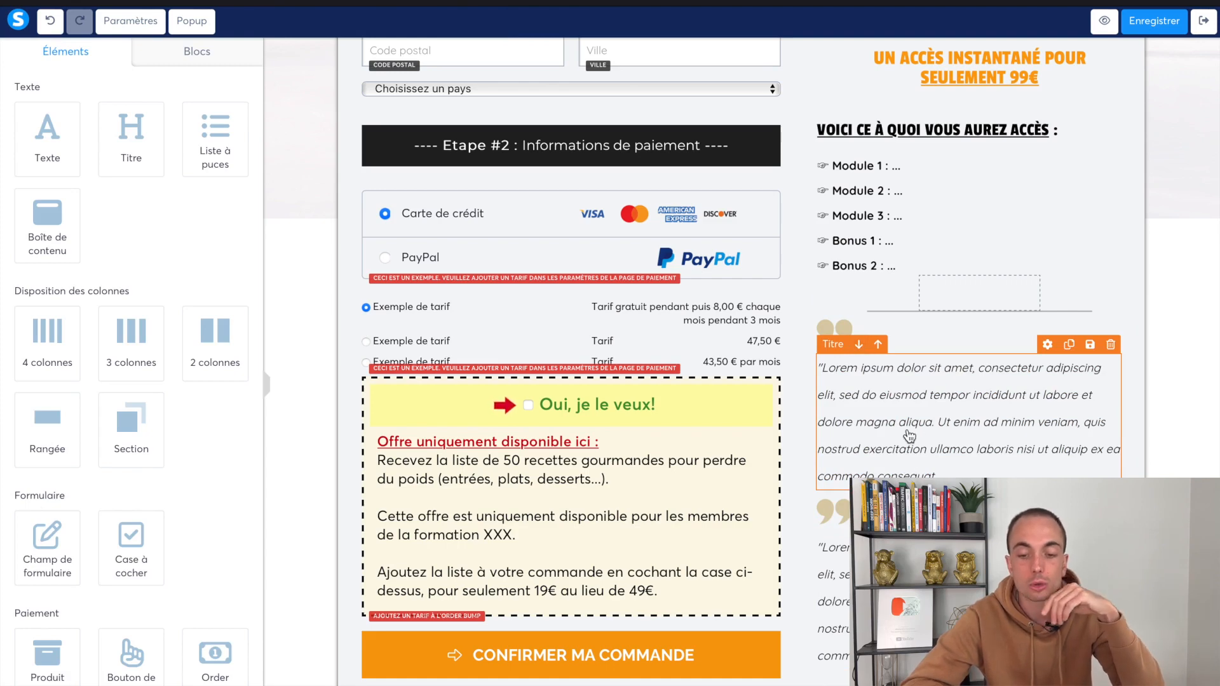
{"action": "triple_click", "coordinate": [850, 397]}
{"action": "key", "text": "Escape"}
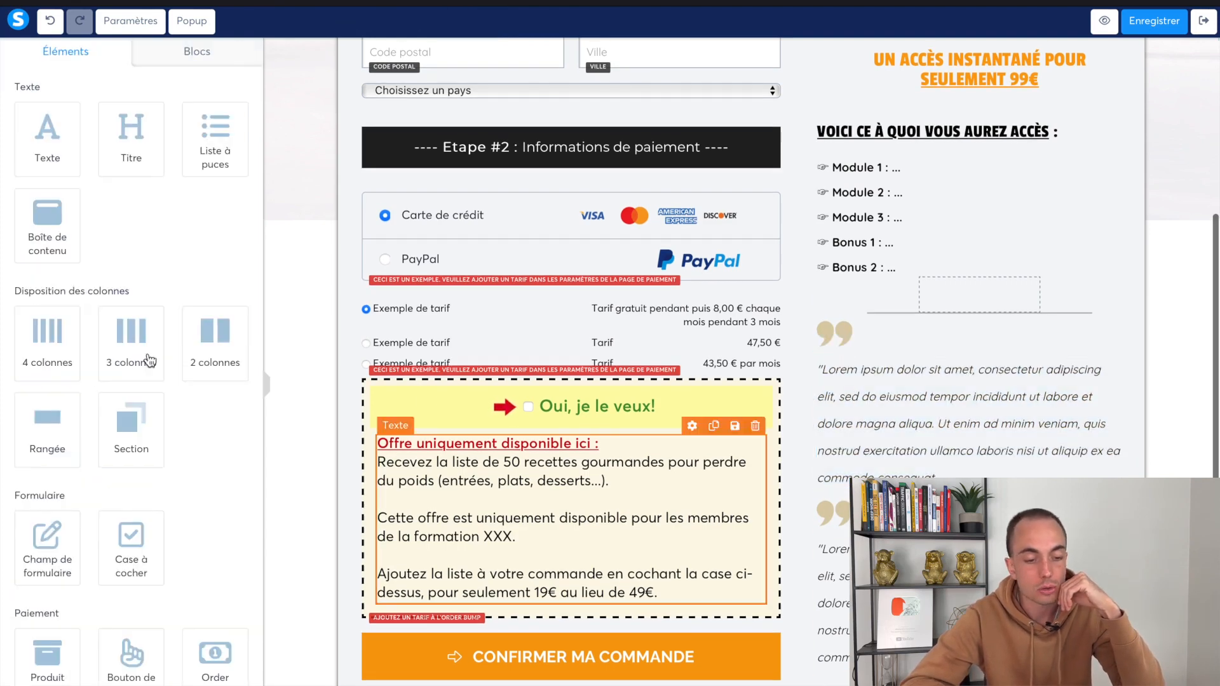
{"action": "scroll", "coordinate": [91, 472], "scroll_direction": "down", "scroll_amount": 5}
{"action": "scroll", "coordinate": [91, 468], "scroll_direction": "down", "scroll_amount": 2}
{"action": "left_click_drag", "start_coordinate": [54, 559], "coordinate": [906, 377]}
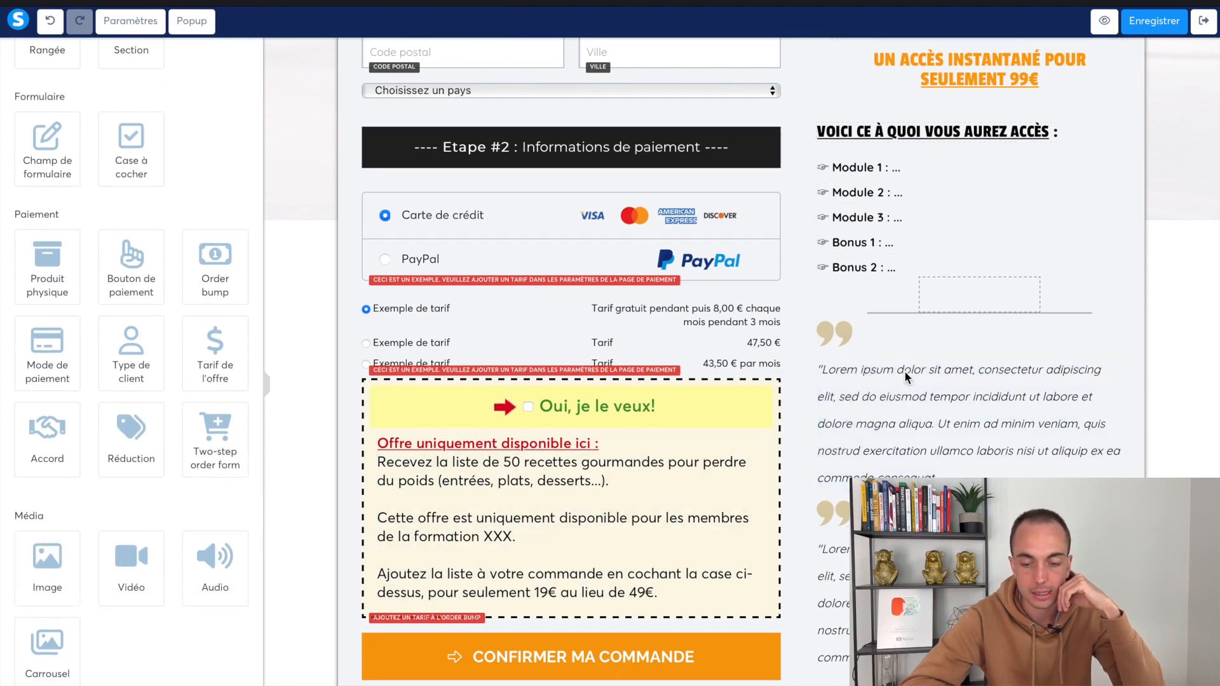
{"action": "left_click", "coordinate": [233, 113]}
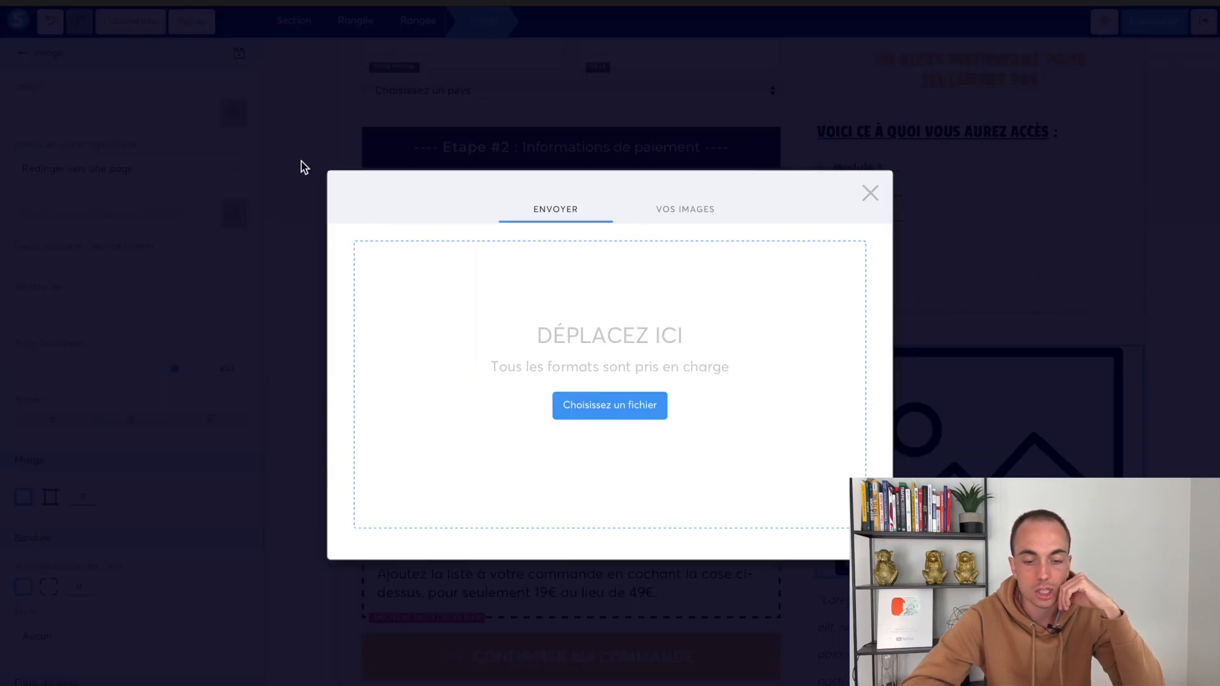
{"action": "left_click", "coordinate": [869, 193]}
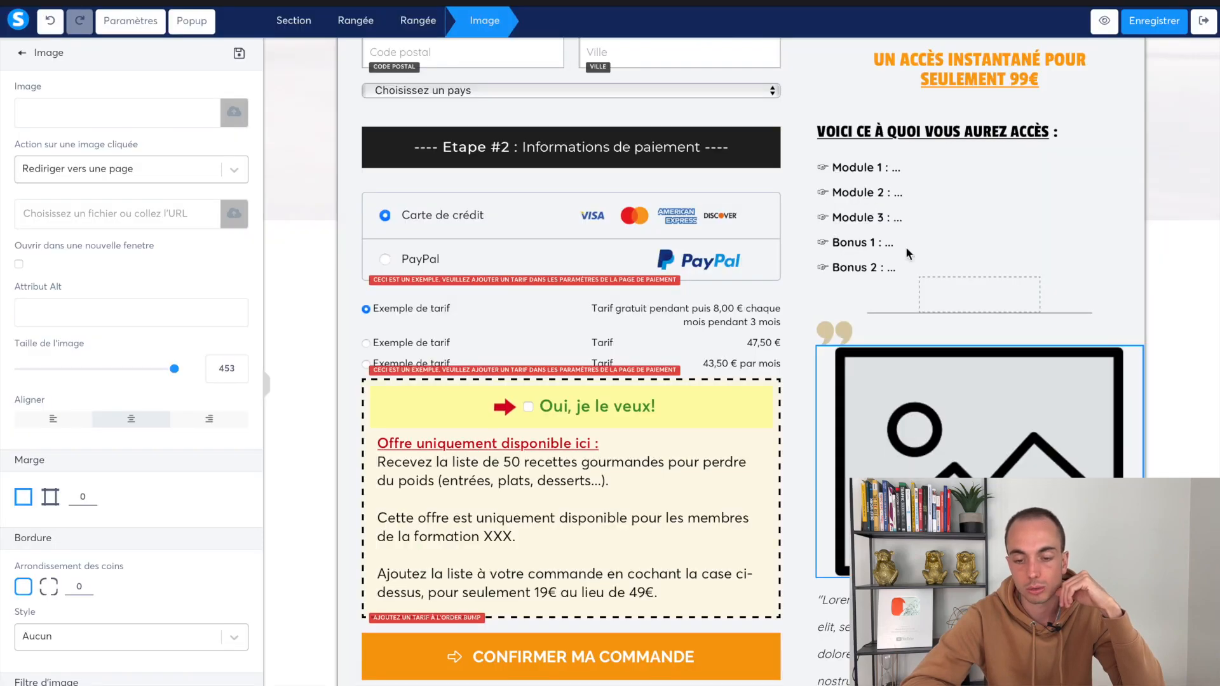
{"action": "left_click", "coordinate": [1132, 336]}
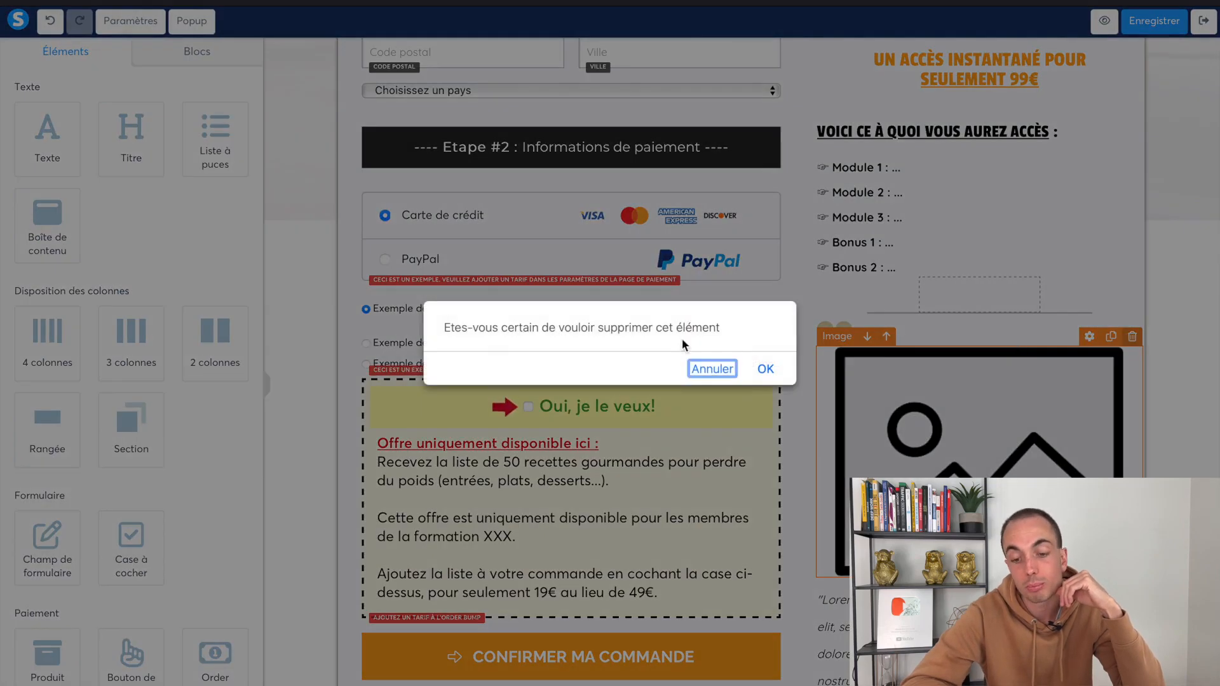
{"action": "left_click", "coordinate": [768, 368]}
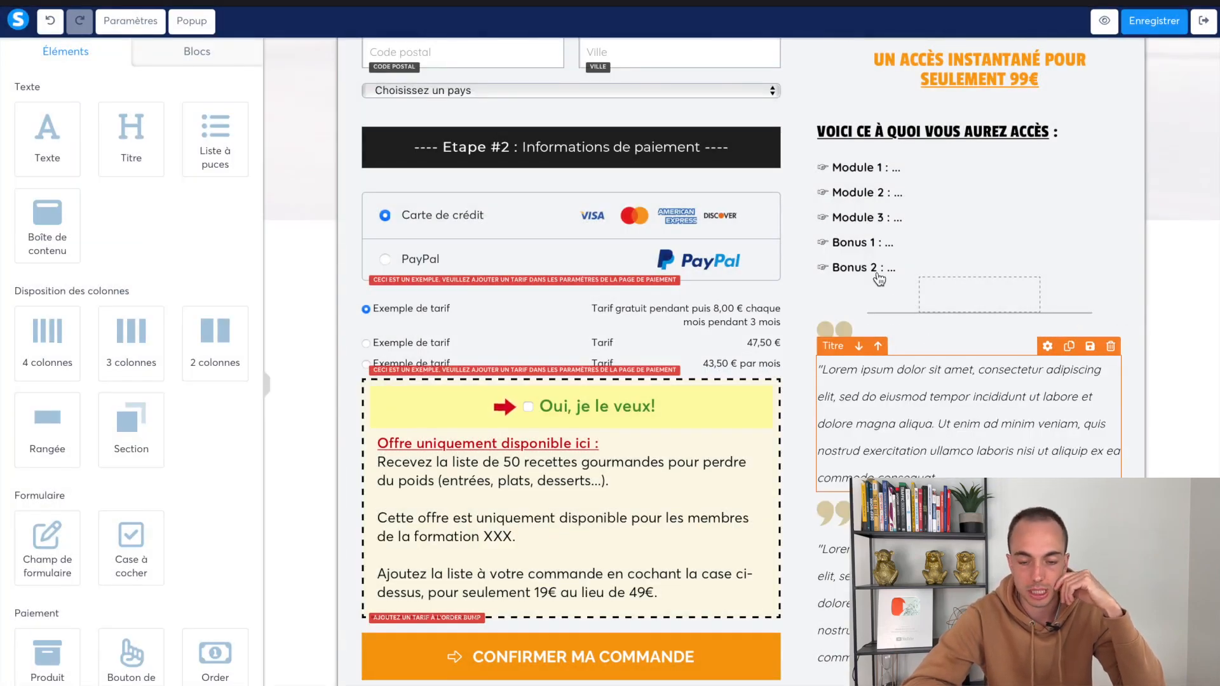
{"action": "scroll", "coordinate": [792, 291], "scroll_direction": "up", "scroll_amount": 5}
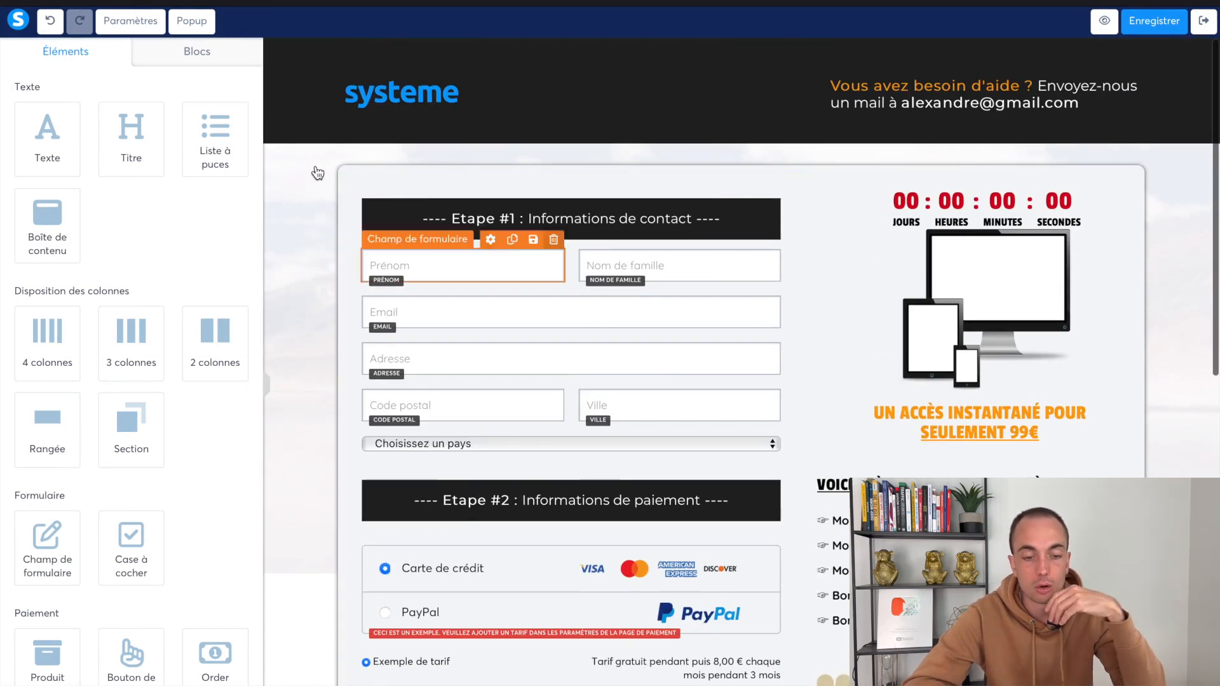
Delete the order page's two existing popups and add a fresh popup
{"action": "left_click", "coordinate": [191, 21]}
{"action": "left_click", "coordinate": [225, 58]}
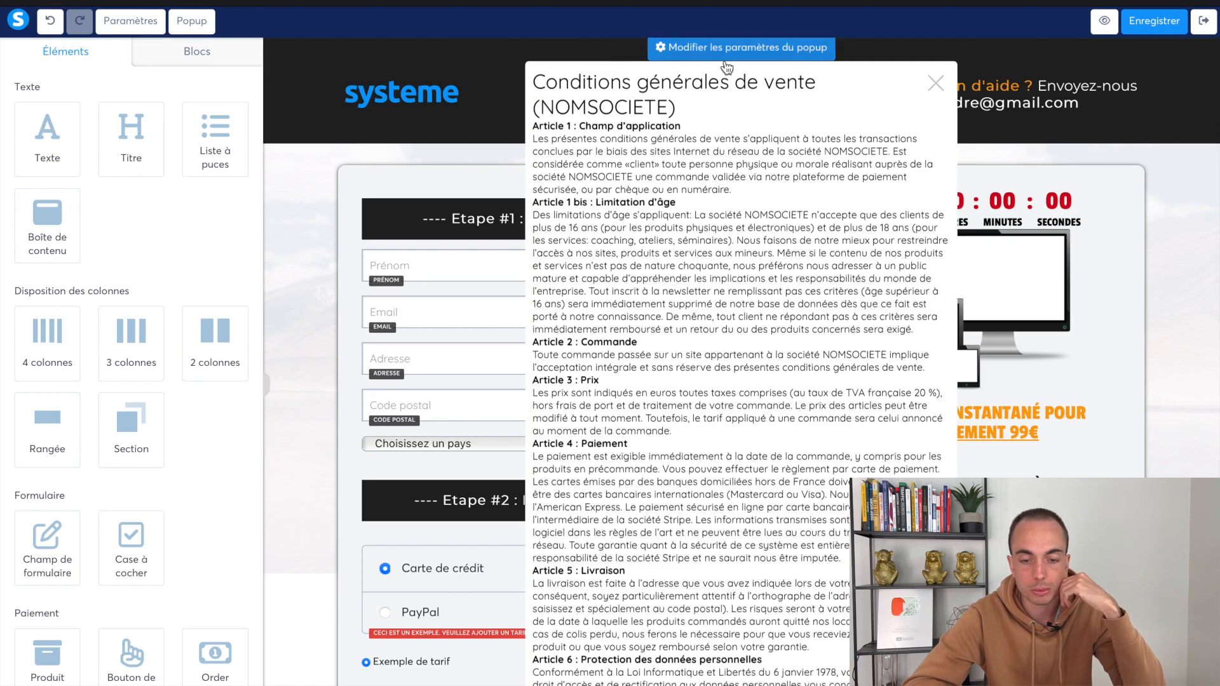
{"action": "left_click", "coordinate": [204, 31]}
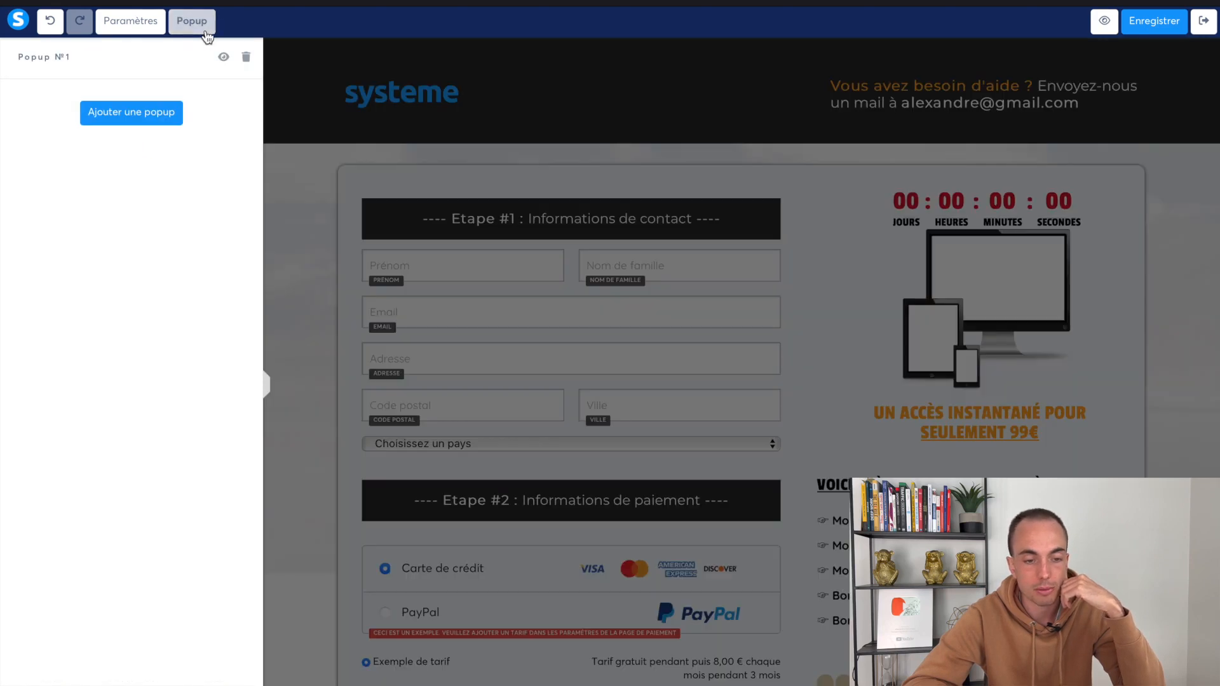
{"action": "left_click", "coordinate": [246, 57]}
{"action": "left_click", "coordinate": [122, 164]}
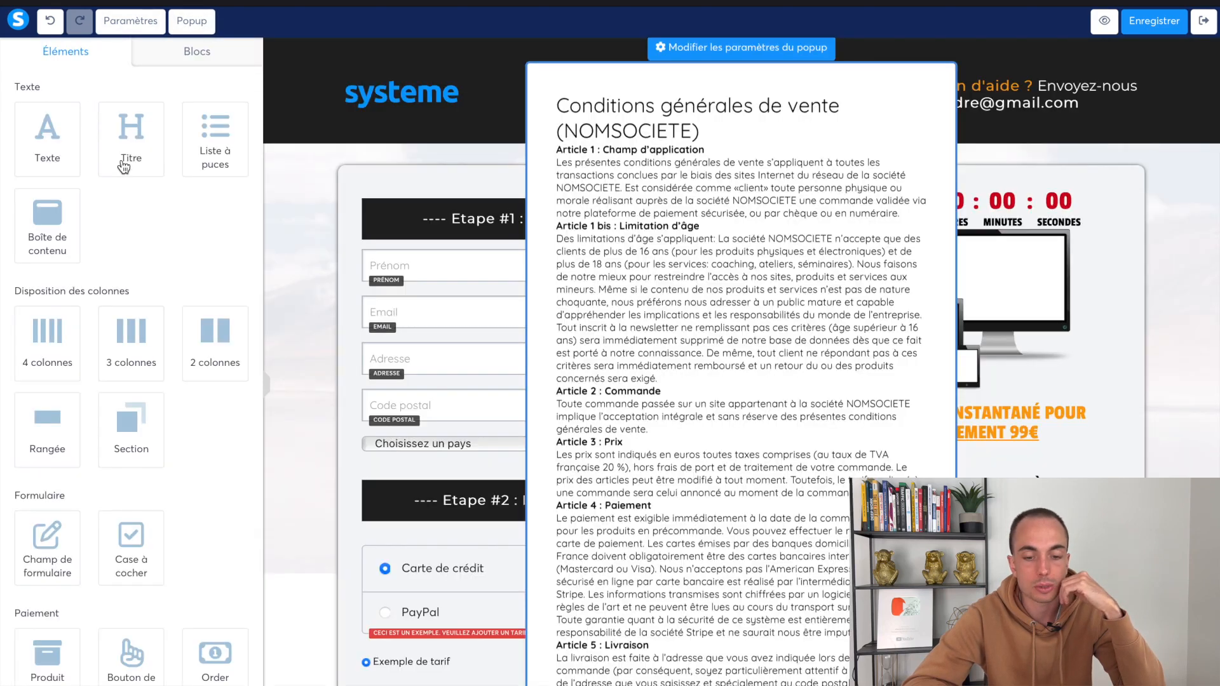
{"action": "left_click", "coordinate": [192, 23]}
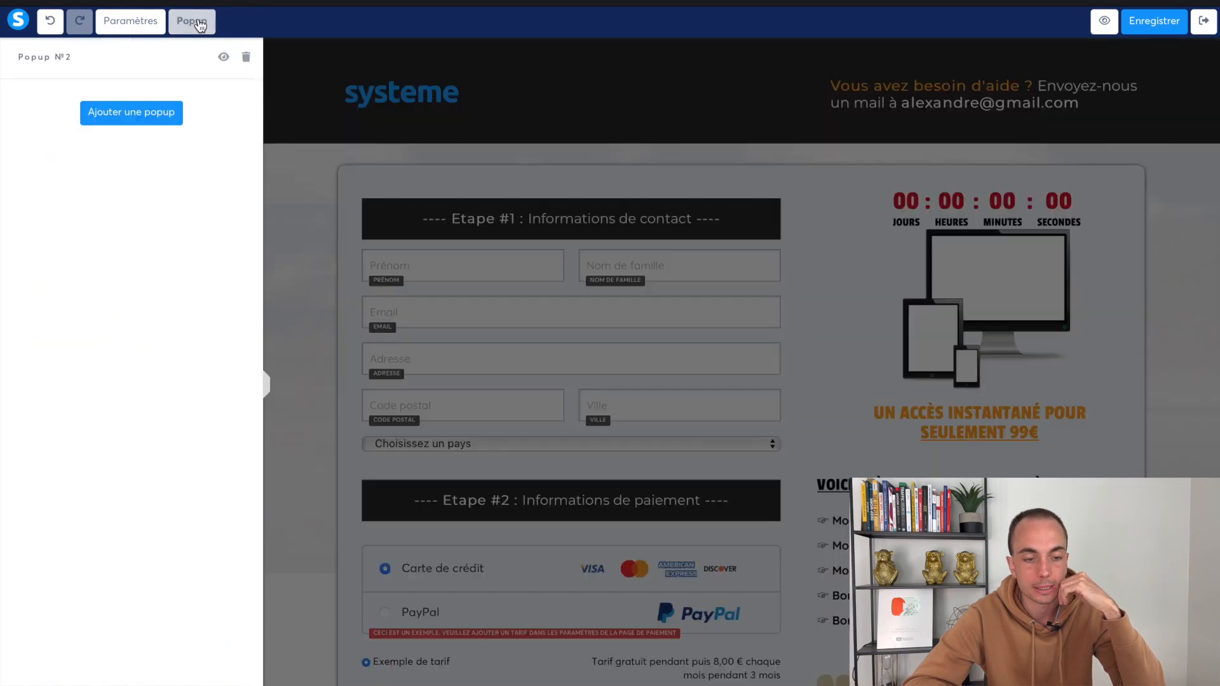
{"action": "left_click", "coordinate": [246, 60]}
{"action": "left_click", "coordinate": [147, 160]}
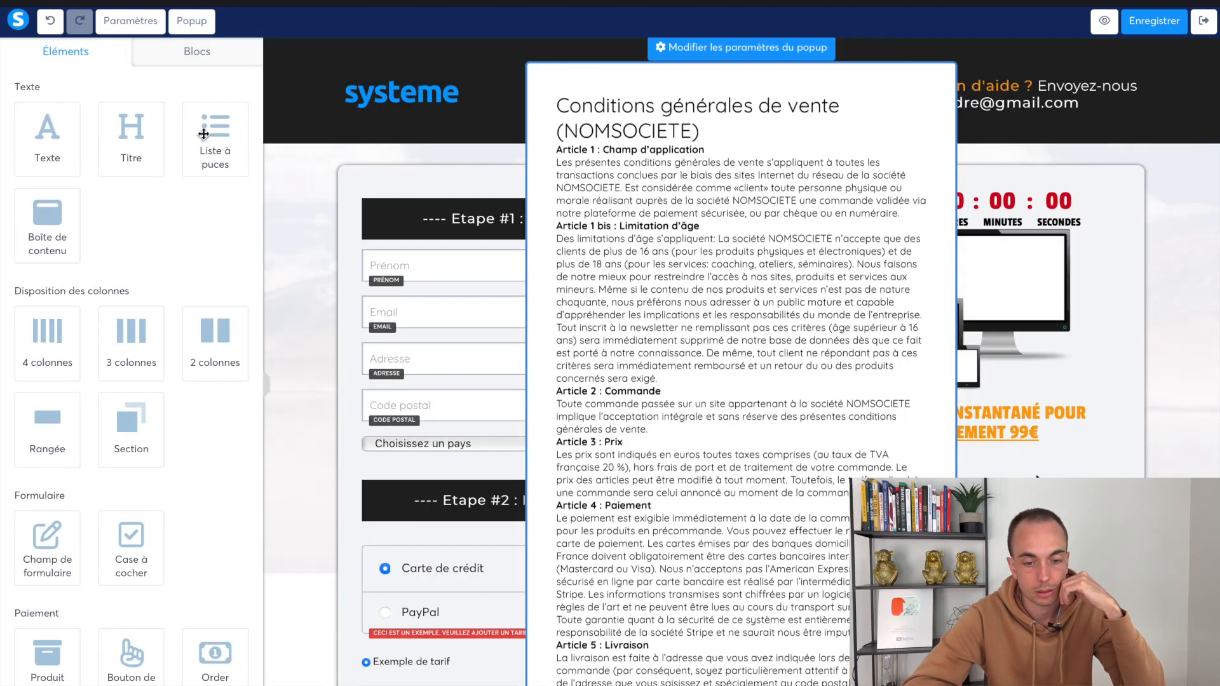
Remove the terms-of-sale text block from the popup and place a new text block inside
{"action": "left_click", "coordinate": [562, 131]}
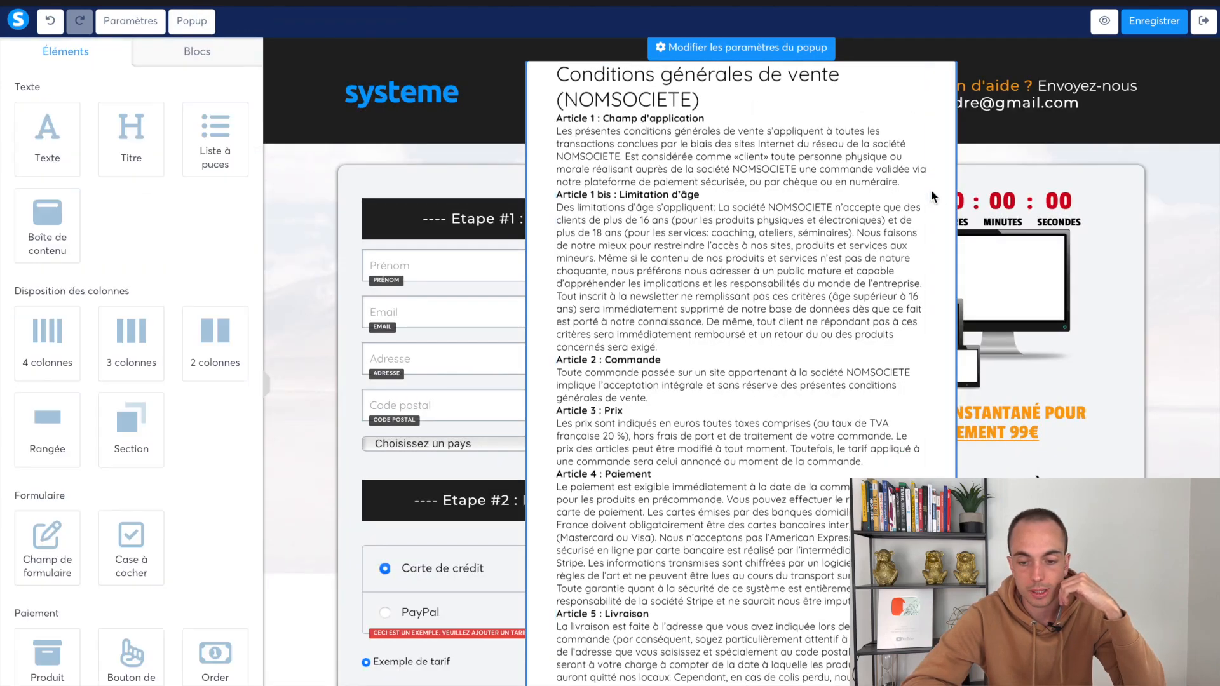
{"action": "left_click", "coordinate": [917, 80]}
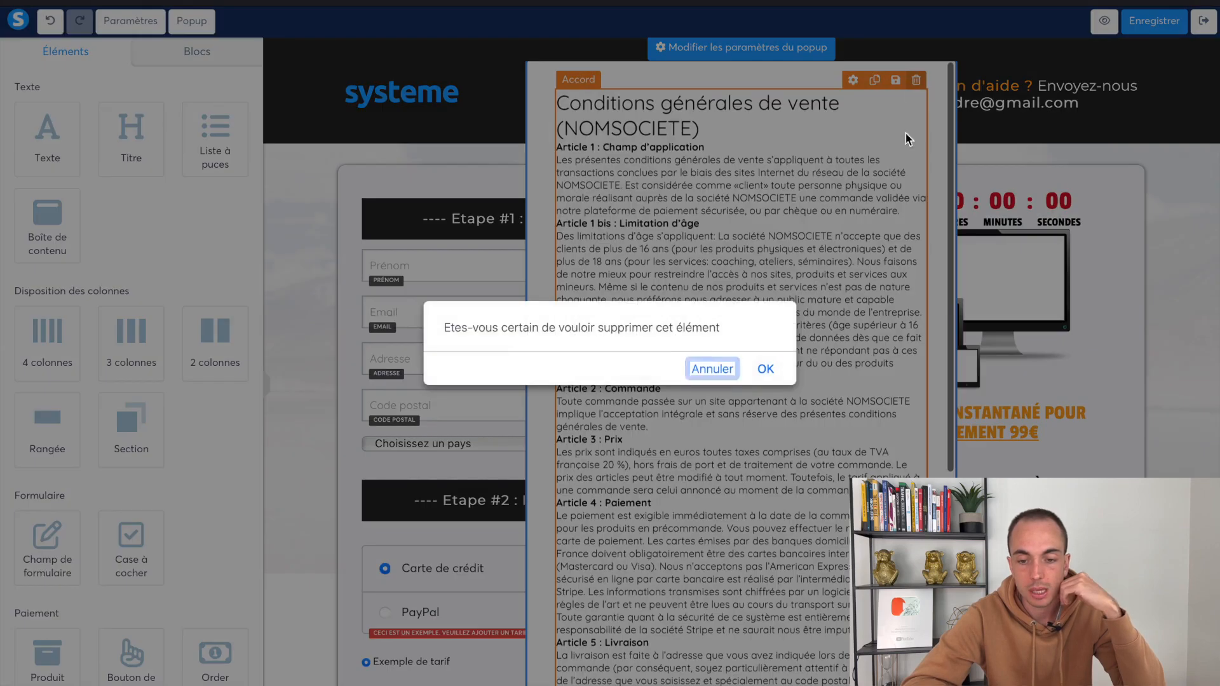
{"action": "left_click", "coordinate": [765, 367]}
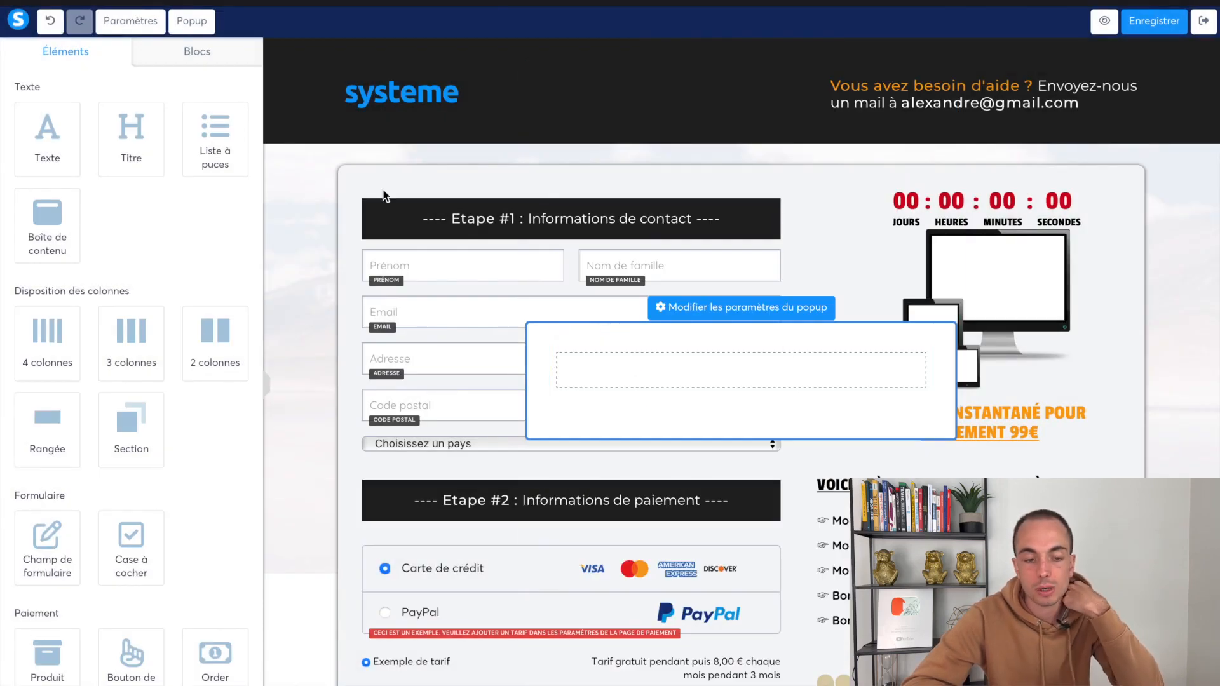
{"action": "left_click_drag", "start_coordinate": [76, 151], "coordinate": [725, 367]}
Make the popup text read 'ATTENDEZ !' at size 52 in bold, keeping the page font
{"action": "left_click", "coordinate": [725, 367]}
{"action": "key", "text": "ctrl+a"}
{"action": "type", "text": "A"}
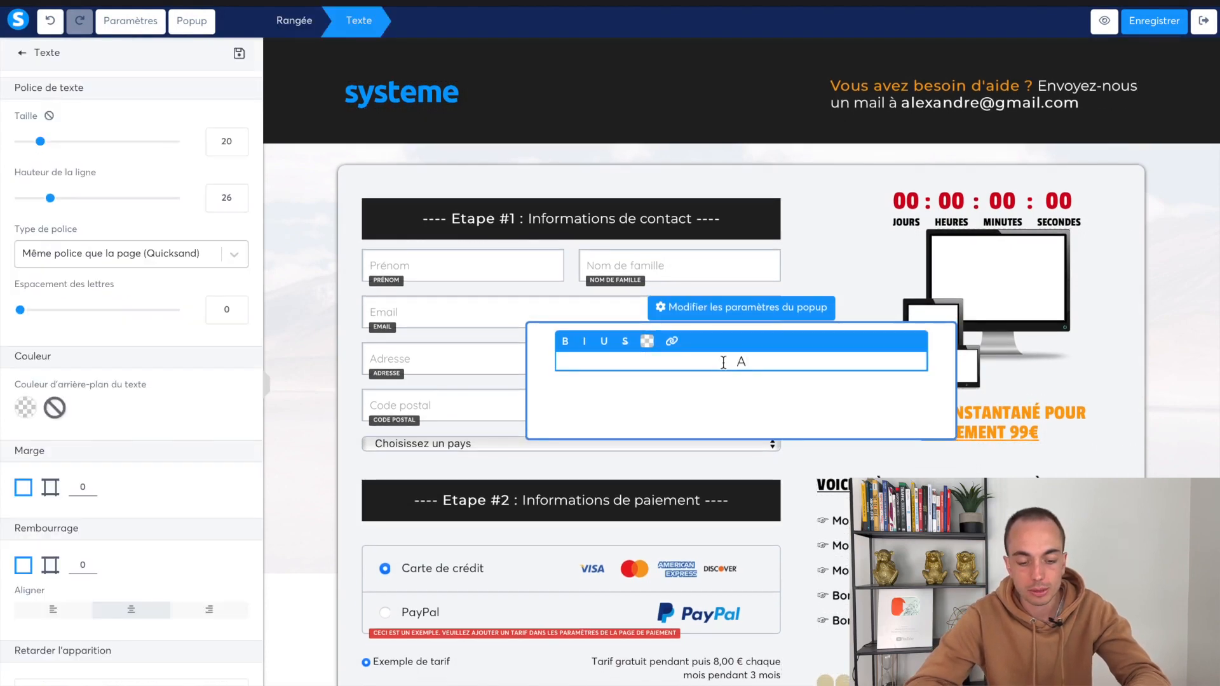
{"action": "type", "text": "TTENDEZ !"}
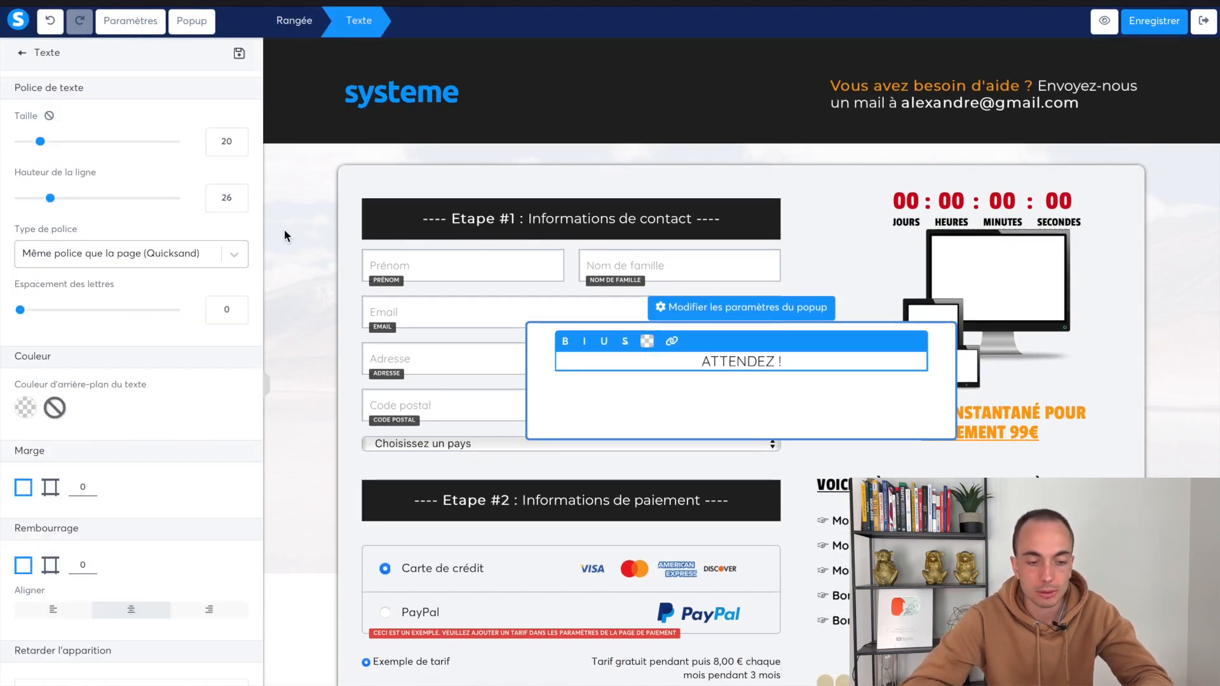
{"action": "left_click_drag", "start_coordinate": [40, 141], "coordinate": [94, 142]}
{"action": "left_click", "coordinate": [168, 264]}
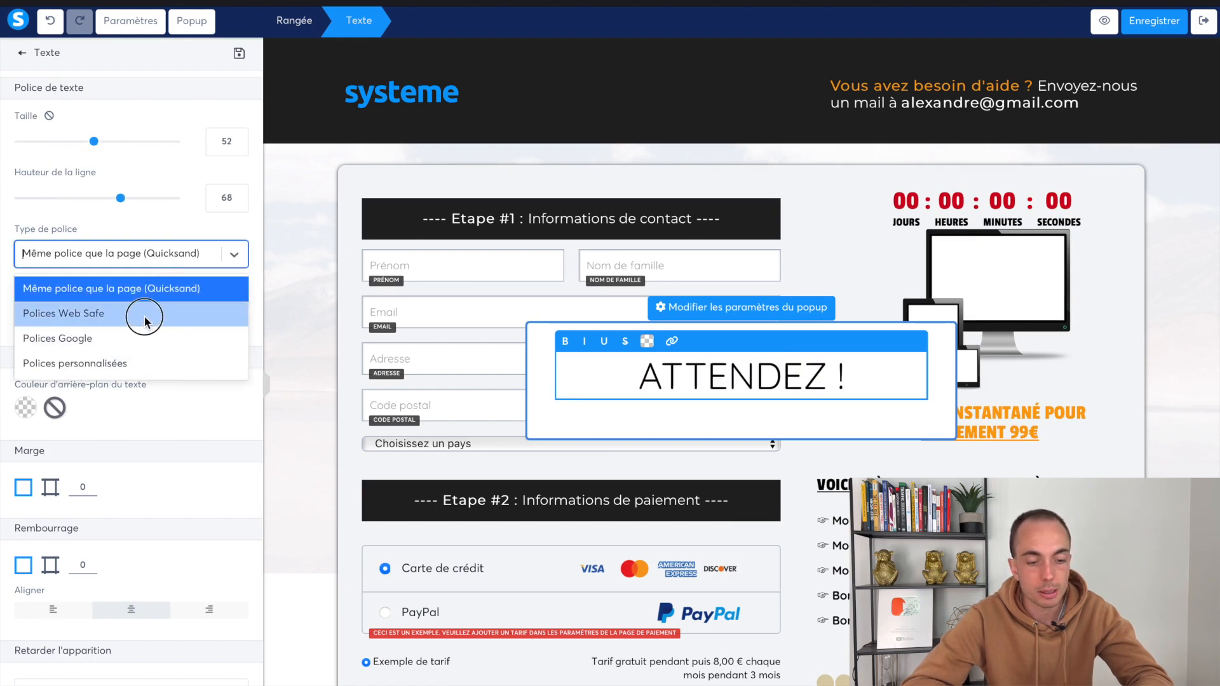
{"action": "left_click", "coordinate": [162, 227]}
{"action": "triple_click", "coordinate": [686, 363]}
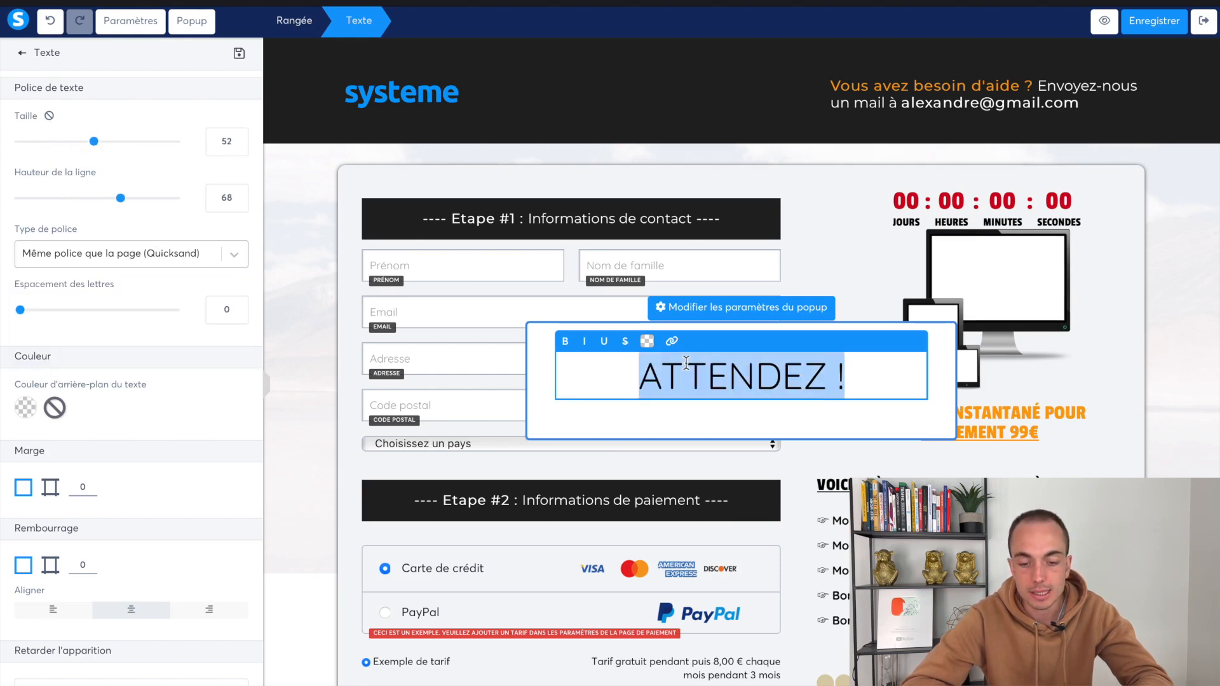
{"action": "left_click", "coordinate": [567, 343]}
{"action": "left_click", "coordinate": [700, 418]}
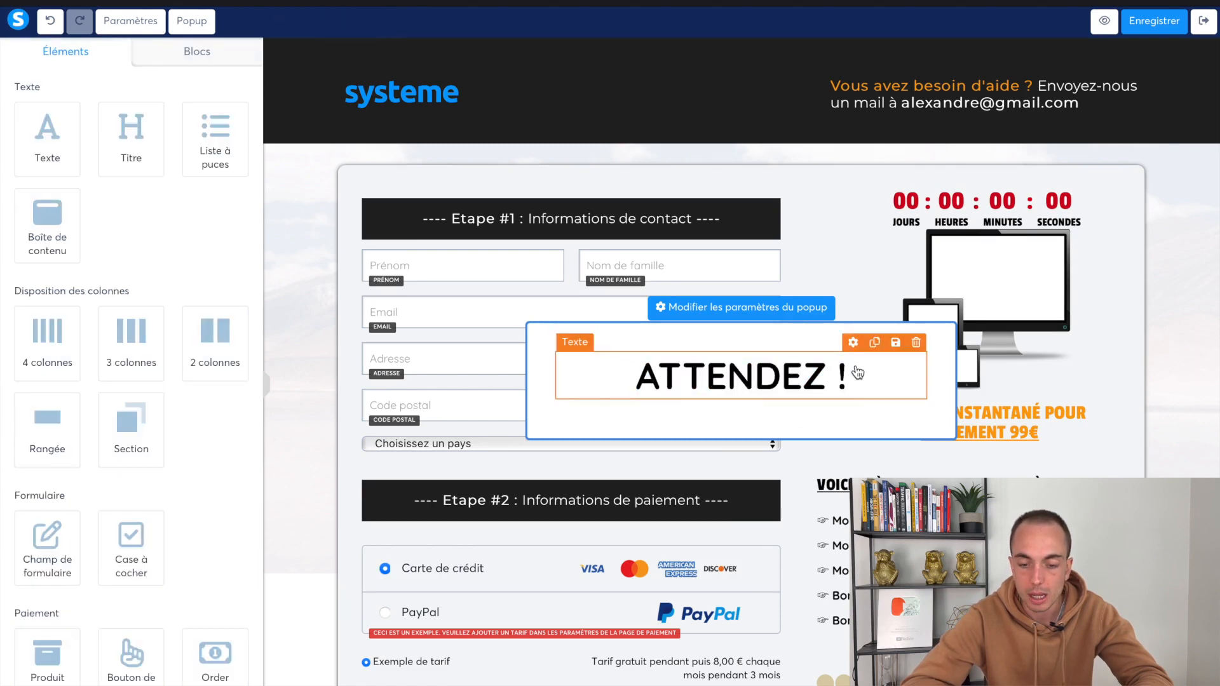
Duplicate the heading and change the copy to 'La formation ferme ses portes dans quelques heures !!'
{"action": "left_click", "coordinate": [874, 343]}
{"action": "triple_click", "coordinate": [743, 395]}
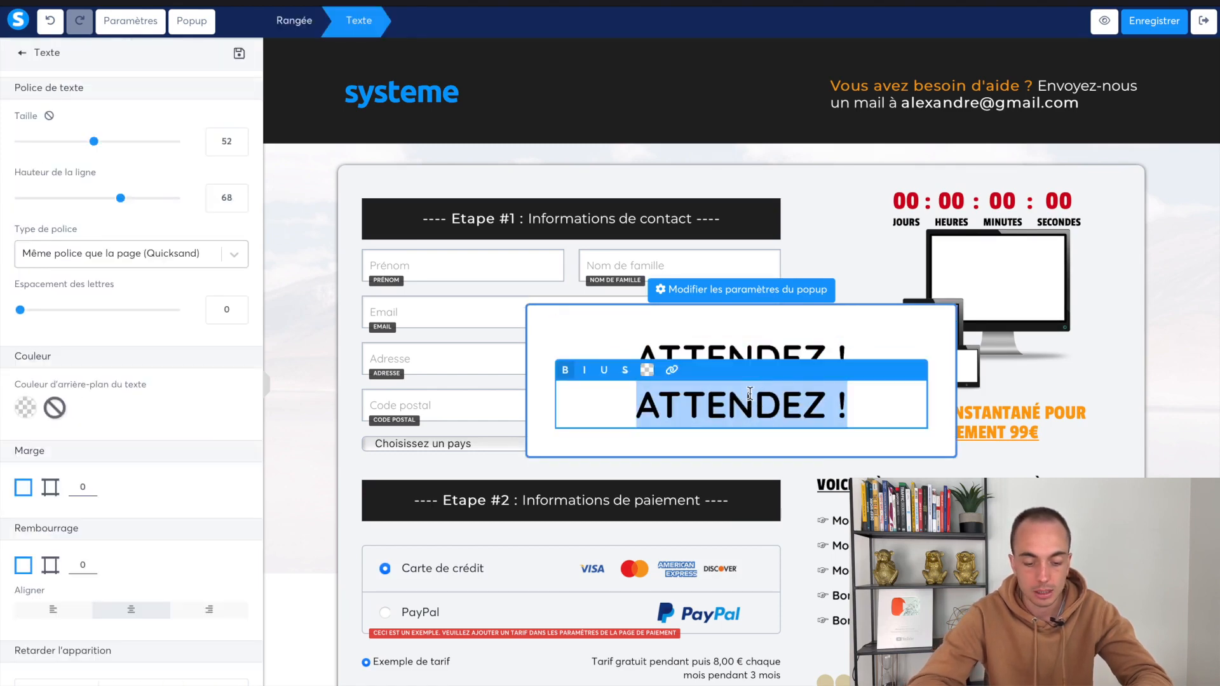
{"action": "type", "text": "La"}
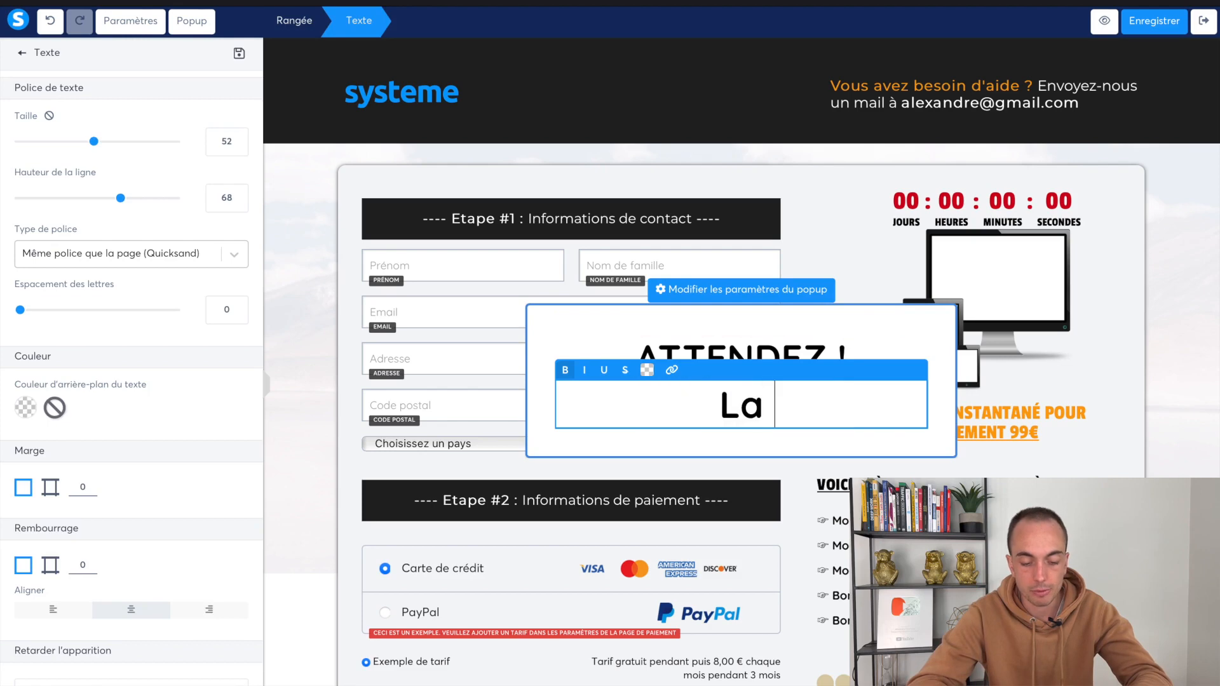
{"action": "type", "text": " formation ferme se"}
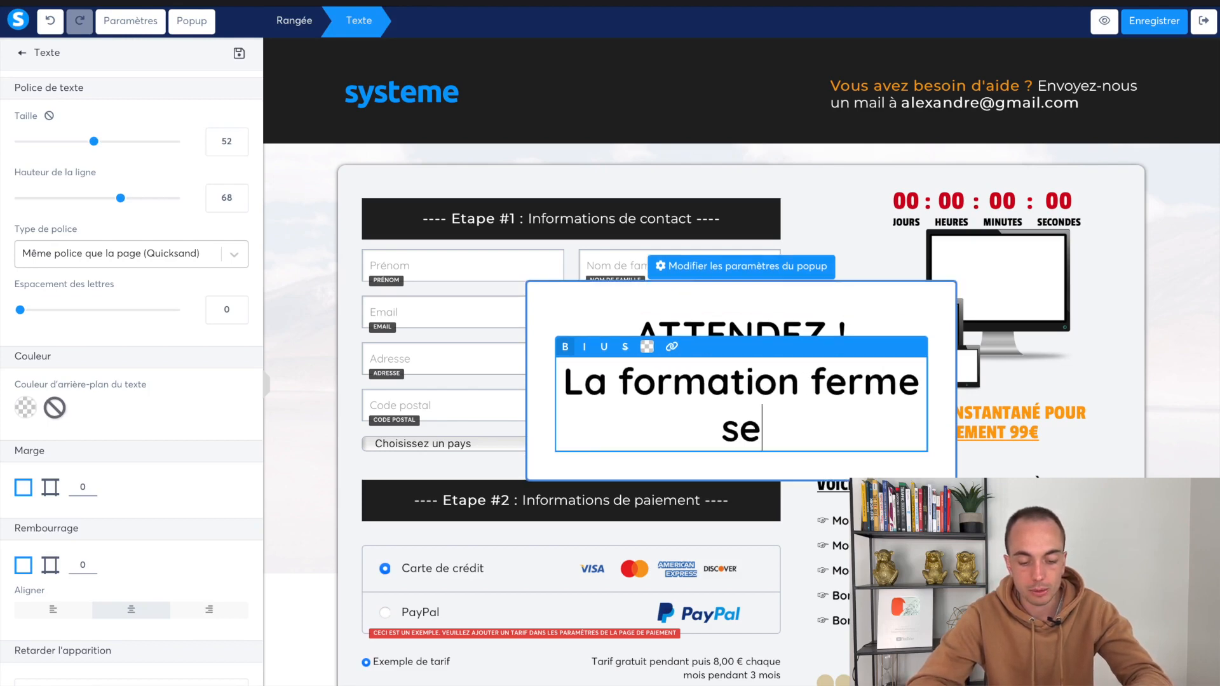
{"action": "type", "text": "s portes dans :"}
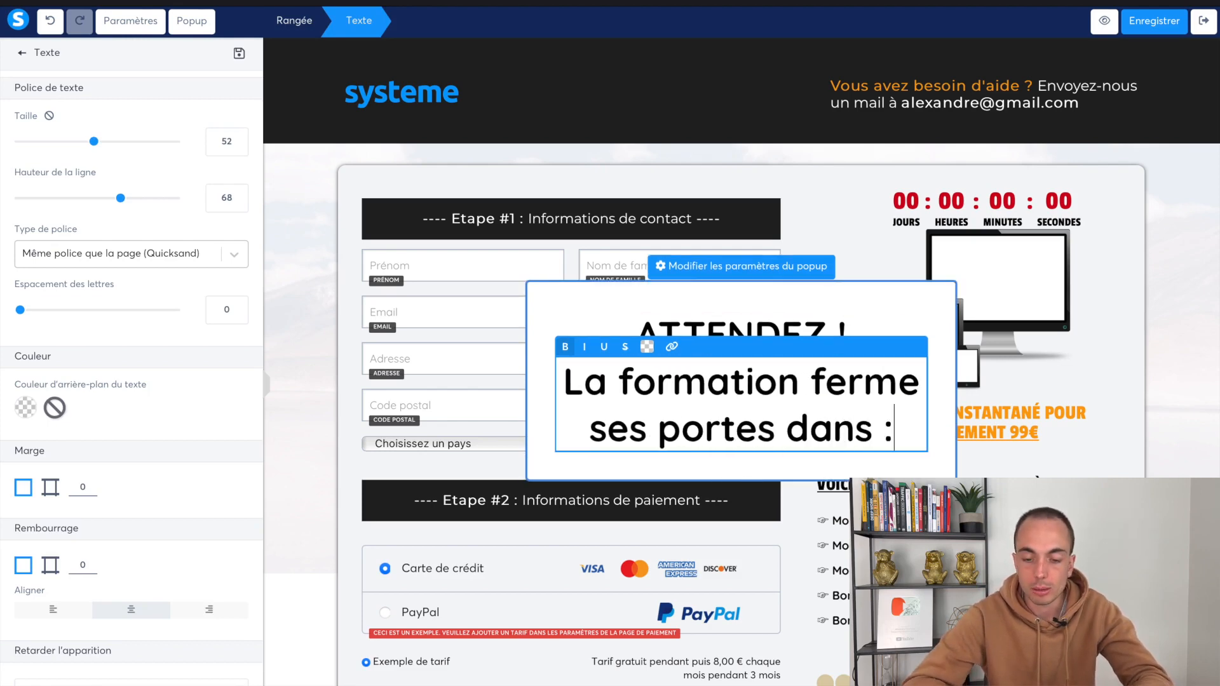
{"action": "left_click", "coordinate": [855, 465]}
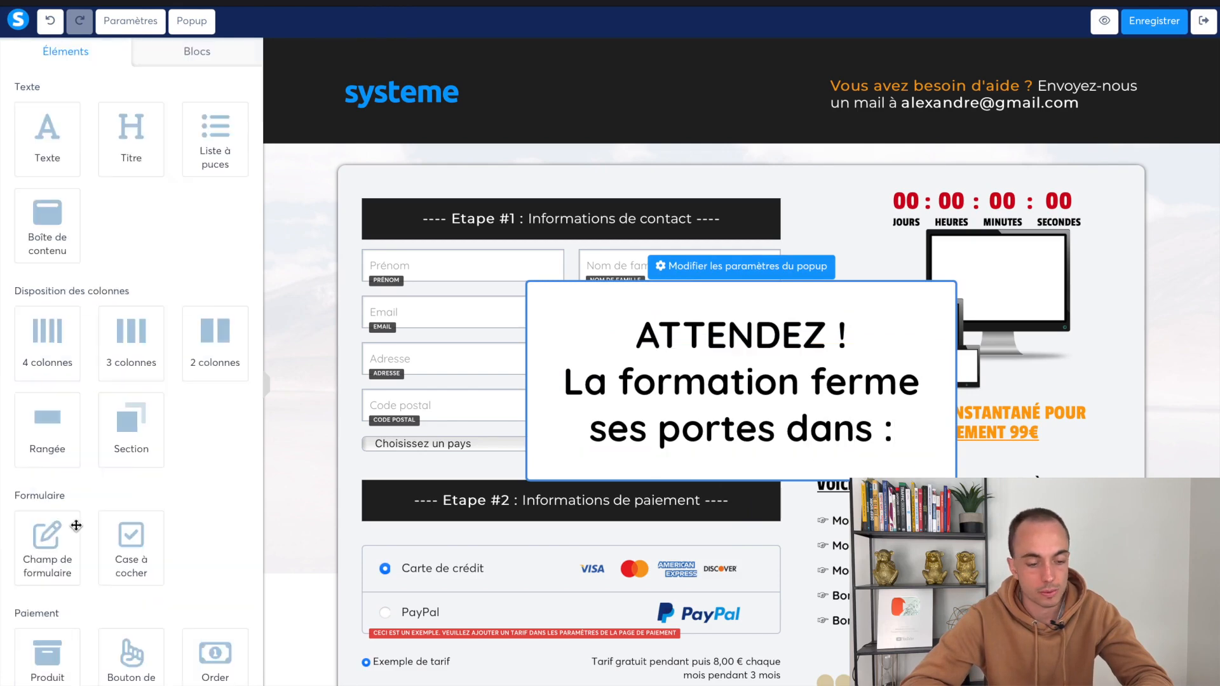
{"action": "scroll", "coordinate": [73, 517], "scroll_direction": "down", "scroll_amount": 4}
{"action": "left_click", "coordinate": [889, 432]}
{"action": "key", "text": "BackSpace"}
{"action": "type", "text": "quelques heures !!"}
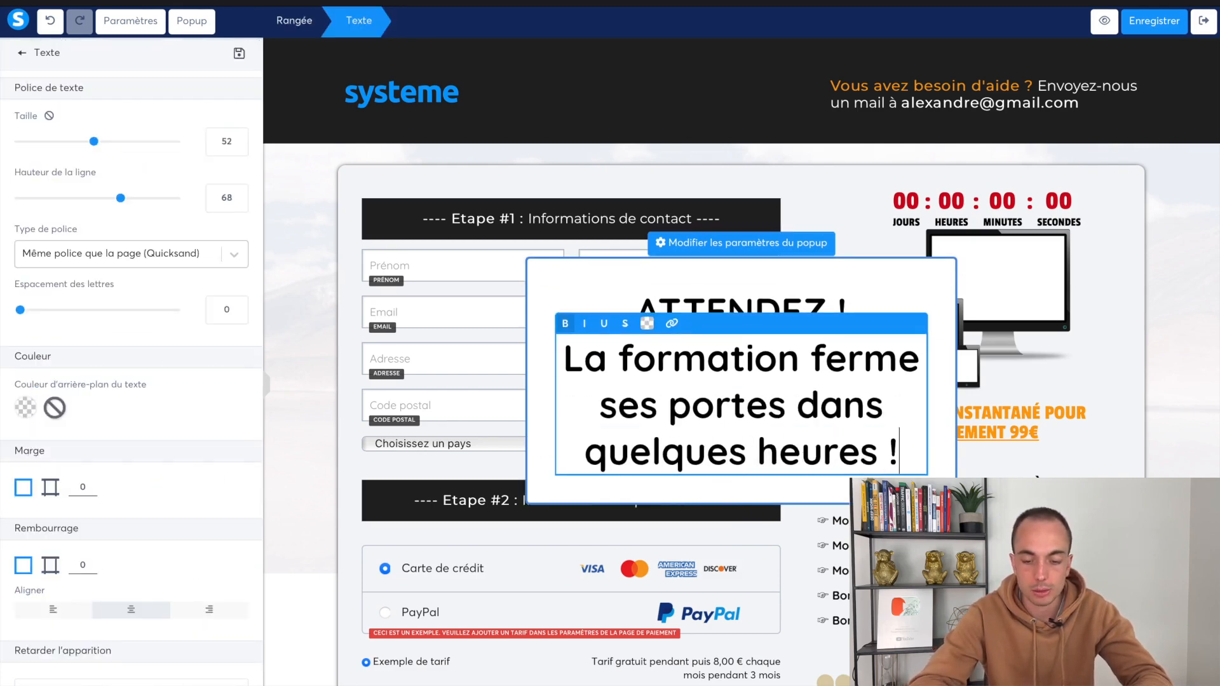
{"action": "left_click", "coordinate": [1091, 384]}
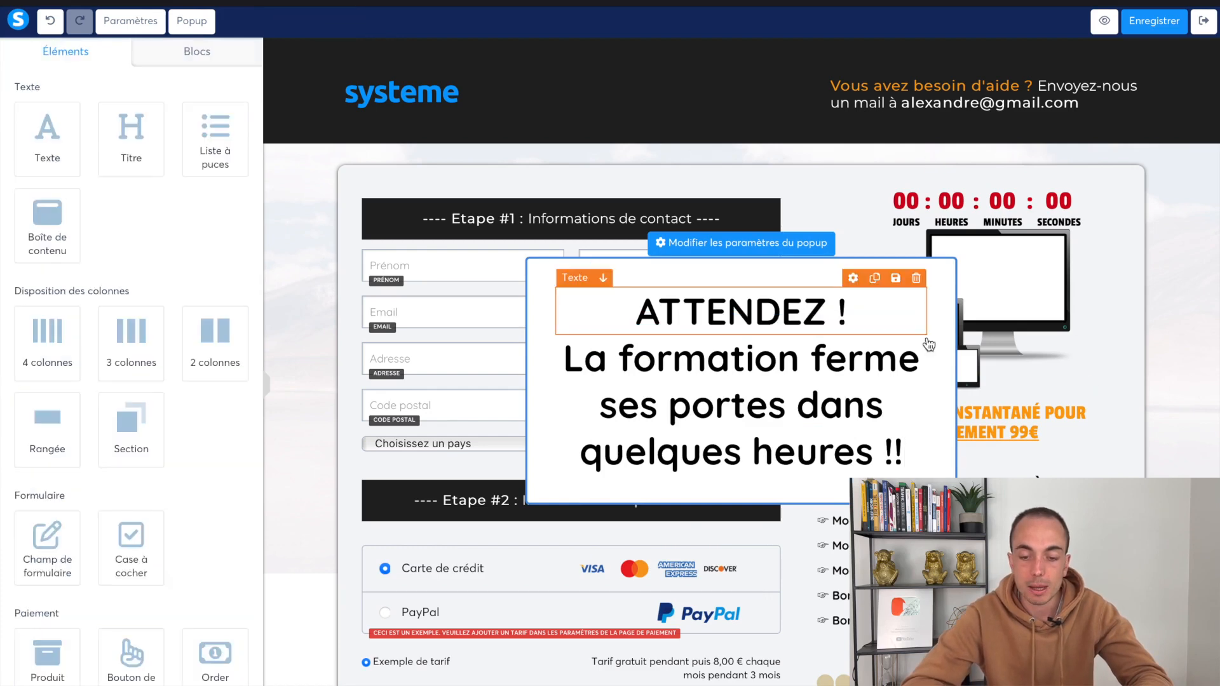
In the popup settings, turn on the close button and switch off automatic display
{"action": "left_click", "coordinate": [697, 254]}
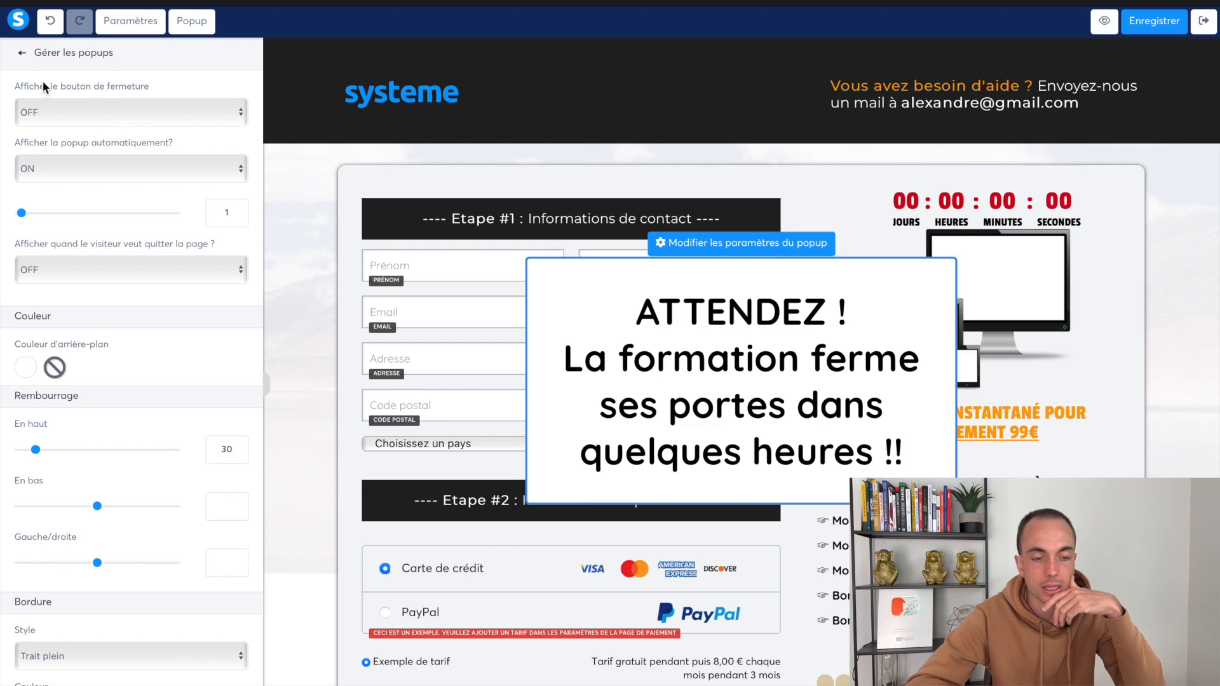
{"action": "left_click", "coordinate": [99, 121]}
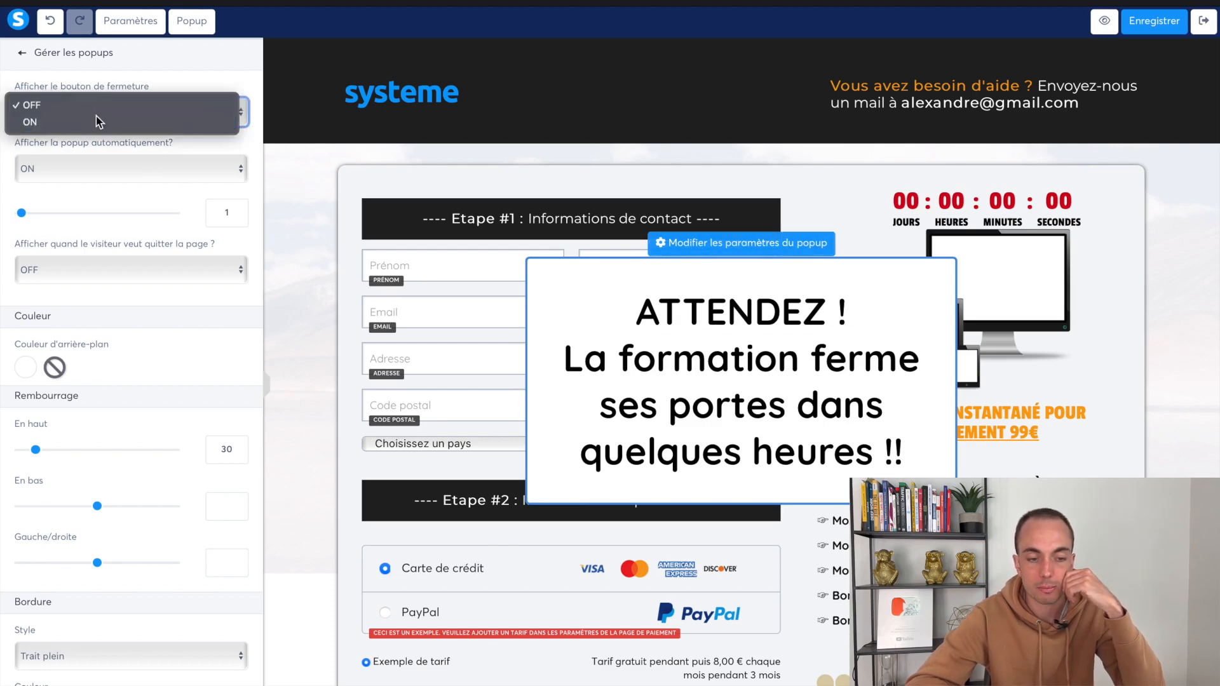
{"action": "left_click", "coordinate": [99, 120]}
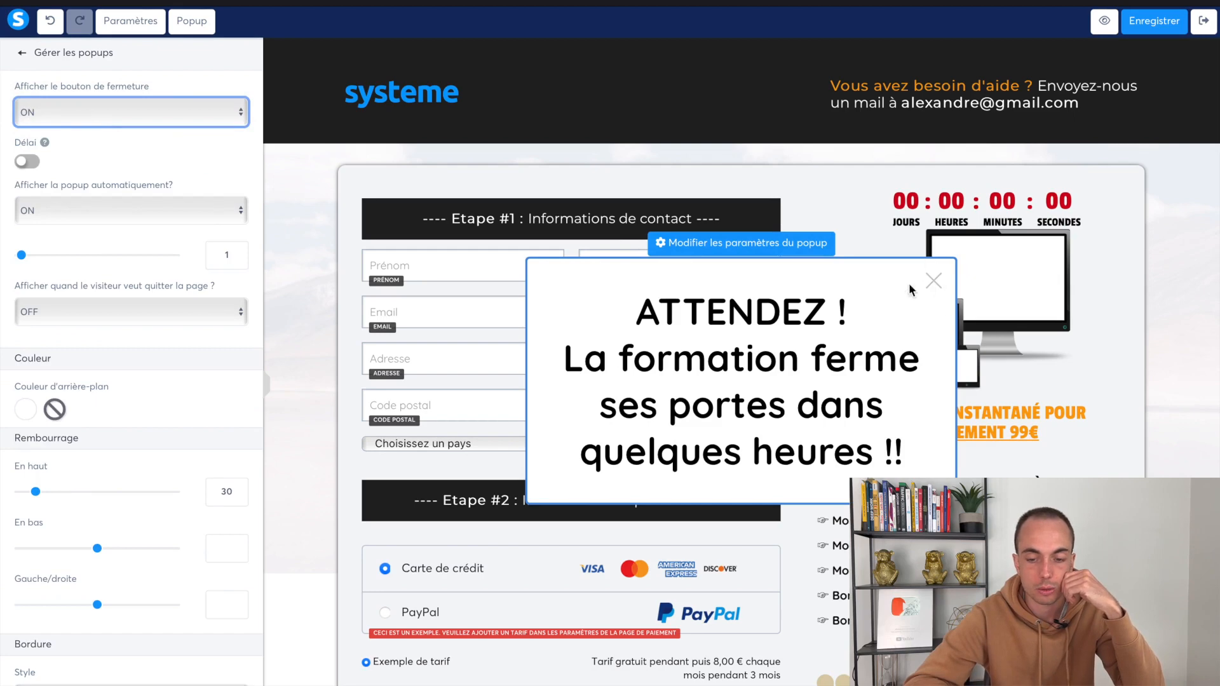
{"action": "left_click", "coordinate": [64, 211]}
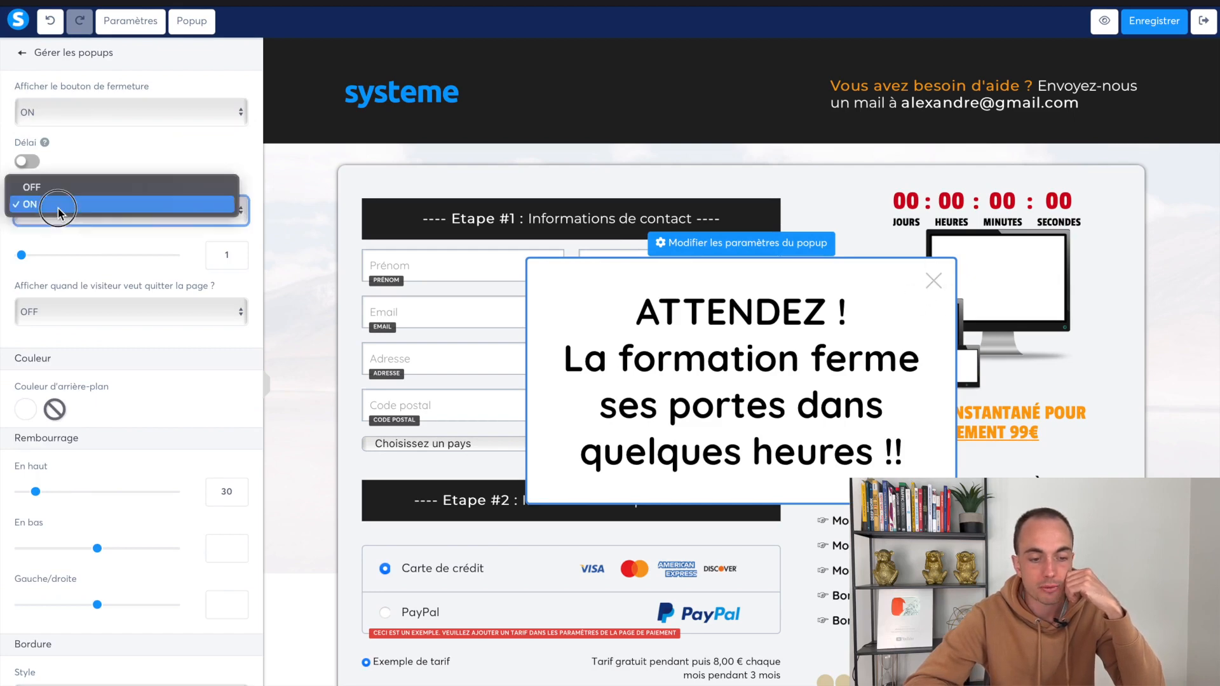
{"action": "left_click", "coordinate": [120, 201]}
{"action": "left_click", "coordinate": [135, 214]}
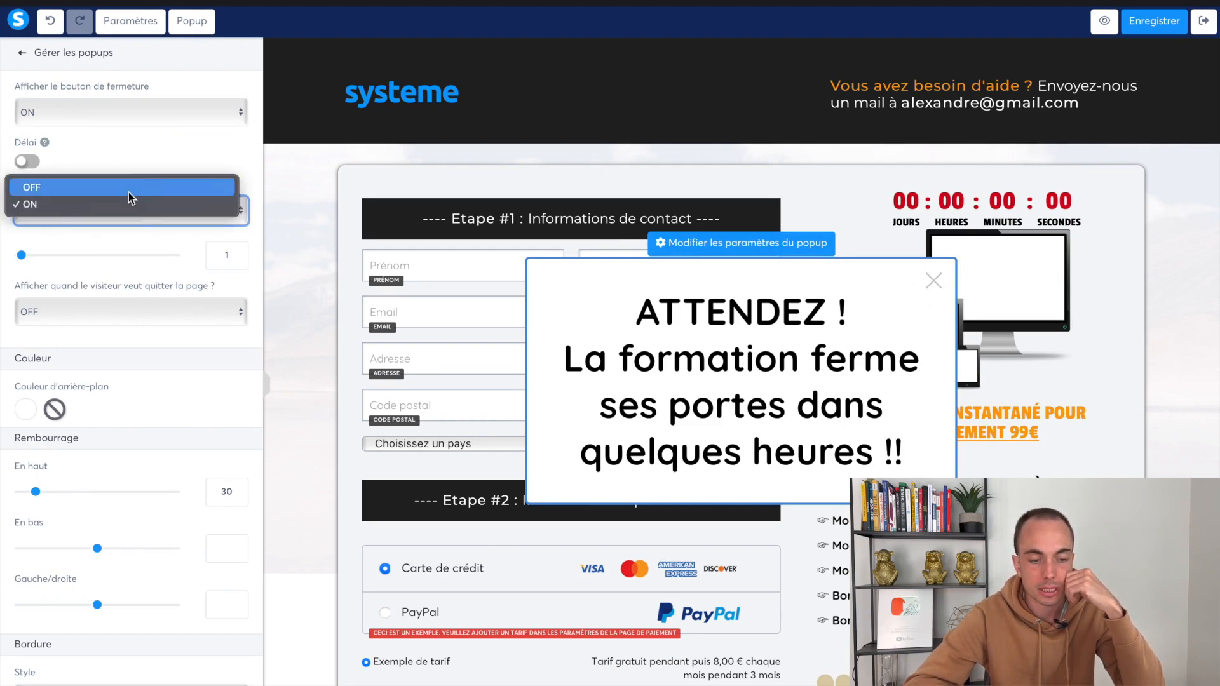
{"action": "left_click", "coordinate": [128, 189]}
{"action": "left_click", "coordinate": [56, 267]}
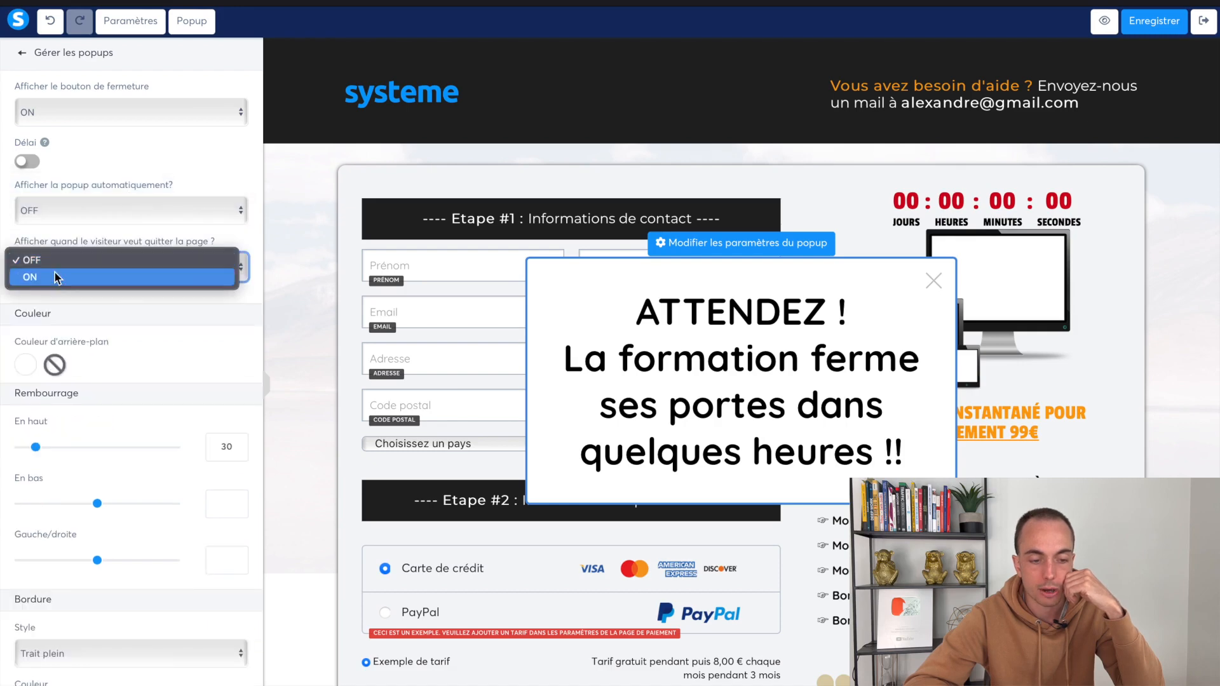
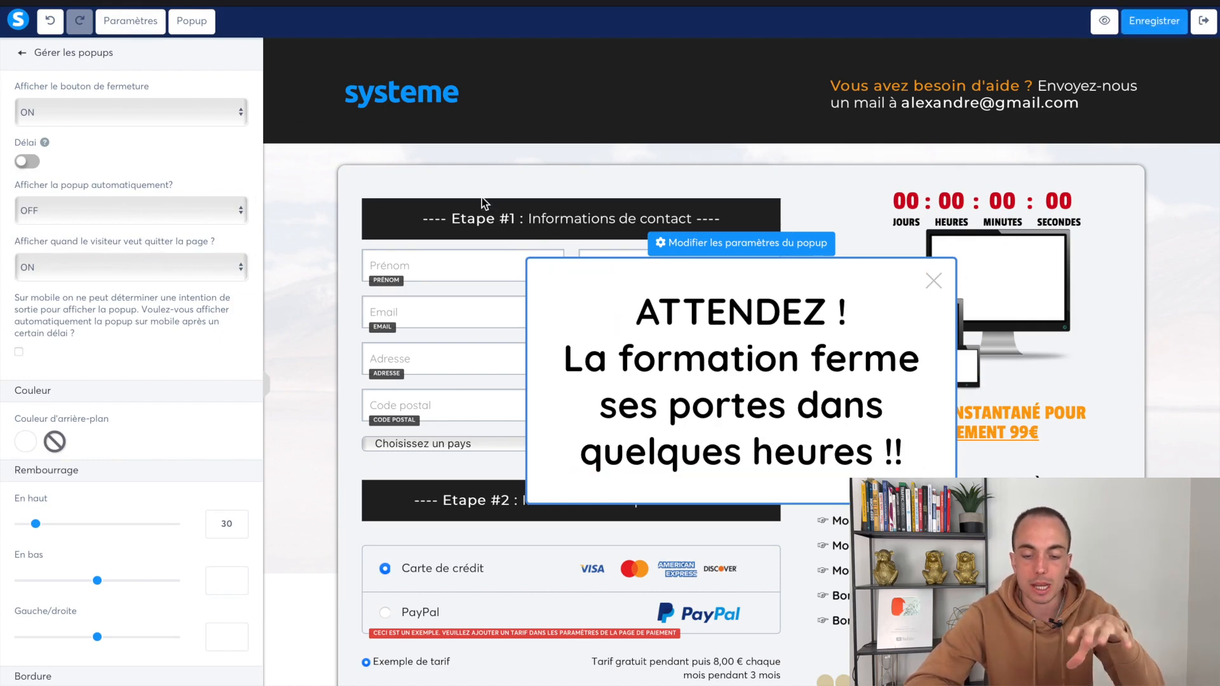
Use the 'Gérer les popups' back arrow to exit the popup and reach the order-form editor
{"action": "left_click", "coordinate": [1124, 263]}
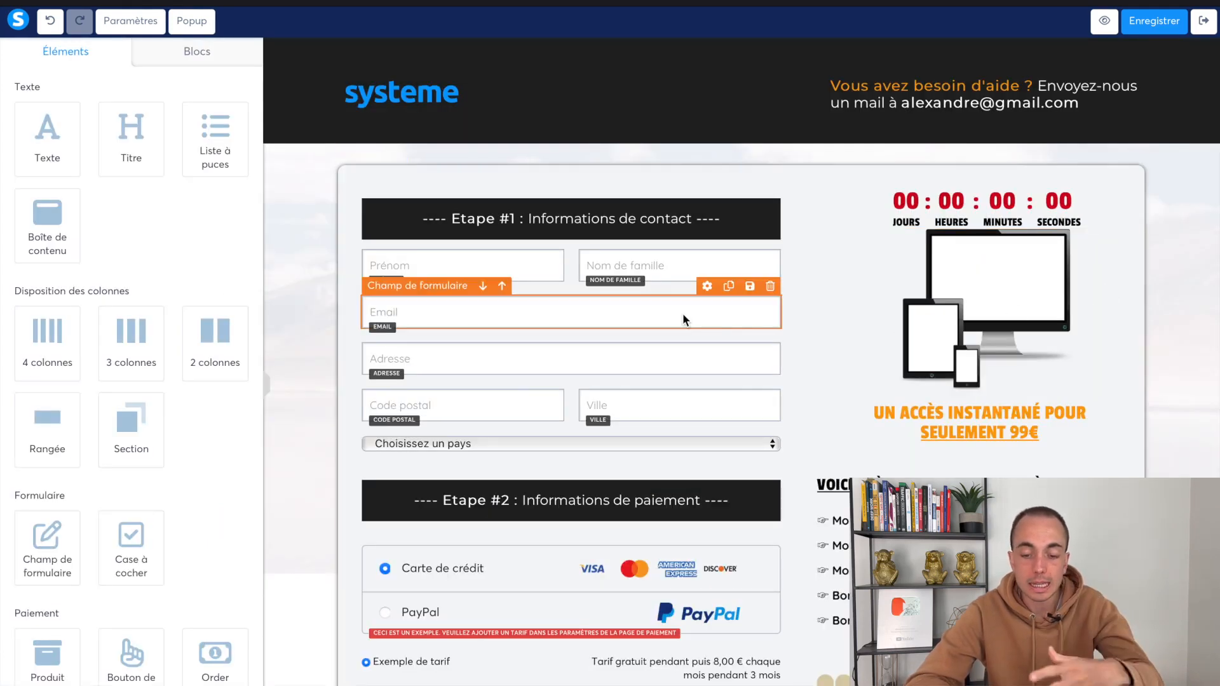
Check the device image's upload window and leave the image unchanged
{"action": "left_click", "coordinate": [903, 277]}
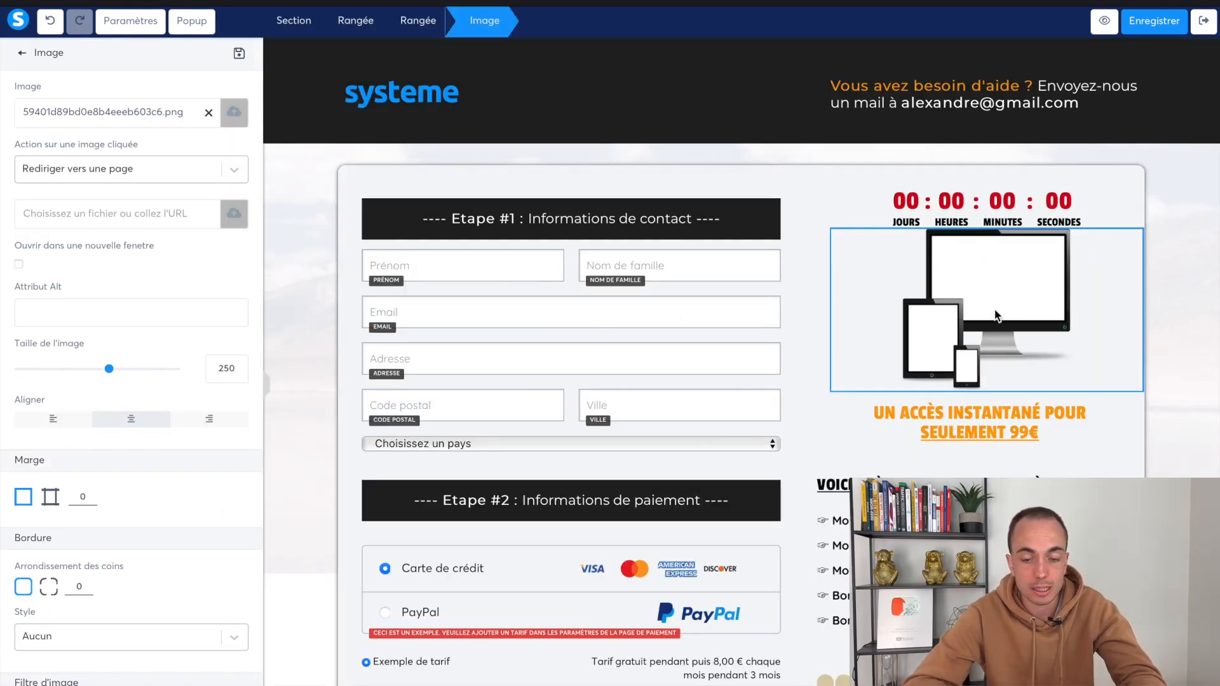
{"action": "left_click", "coordinate": [241, 117]}
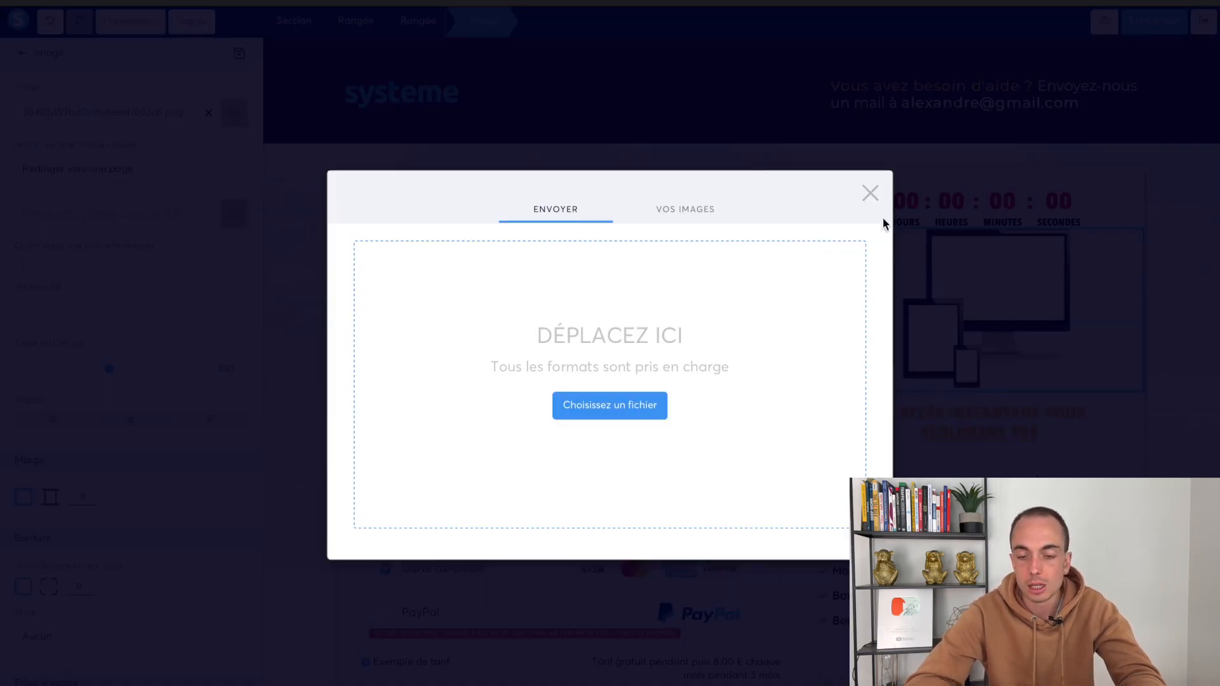
{"action": "left_click", "coordinate": [868, 194]}
{"action": "left_click", "coordinate": [838, 478]}
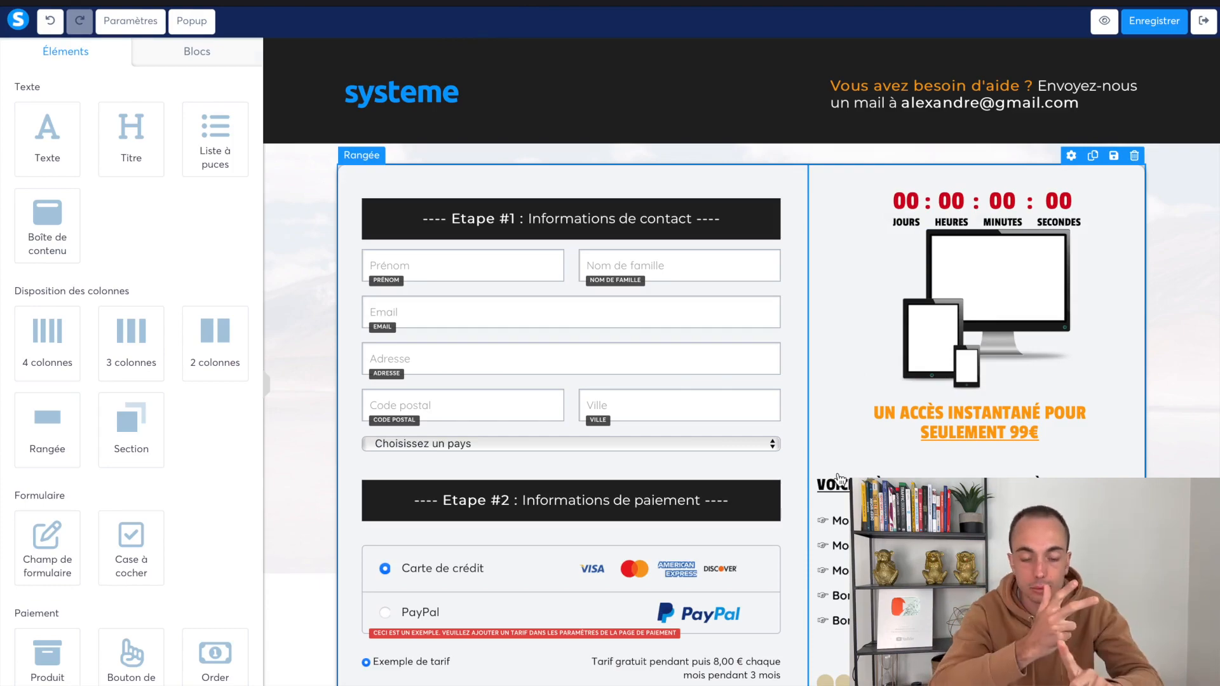
Review the order page down to the 14-day guarantee and save it
{"action": "scroll", "coordinate": [640, 371], "scroll_direction": "down", "scroll_amount": 5}
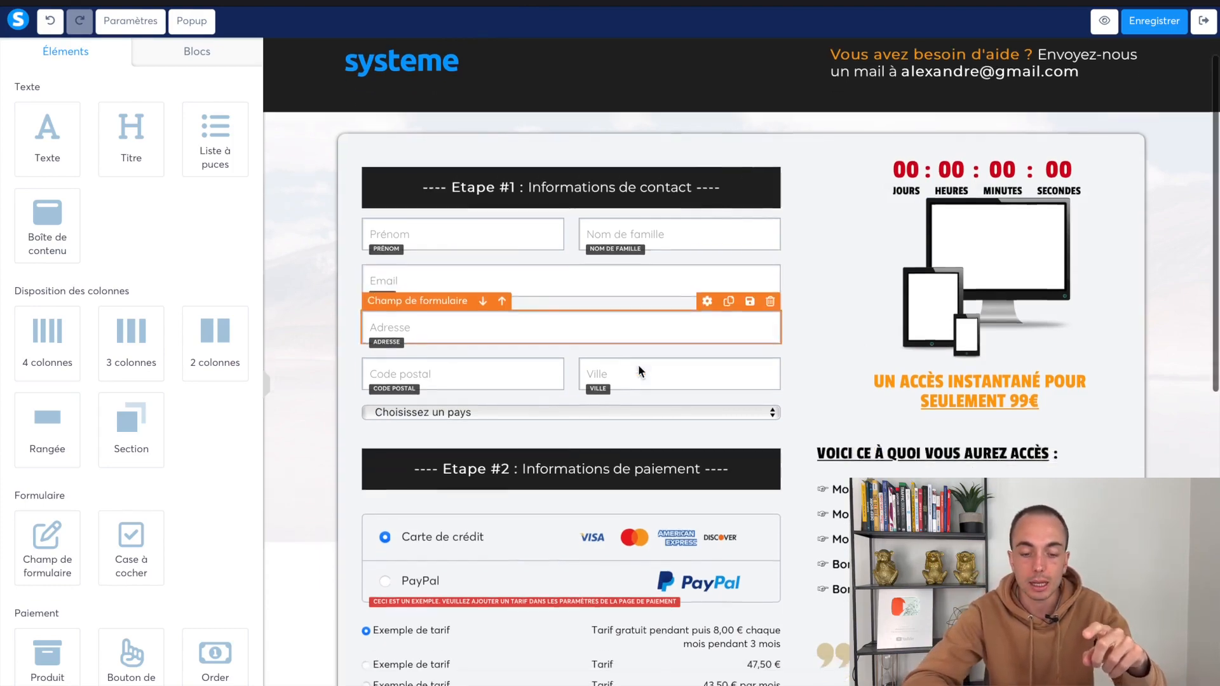
{"action": "scroll", "coordinate": [665, 462], "scroll_direction": "down", "scroll_amount": 5}
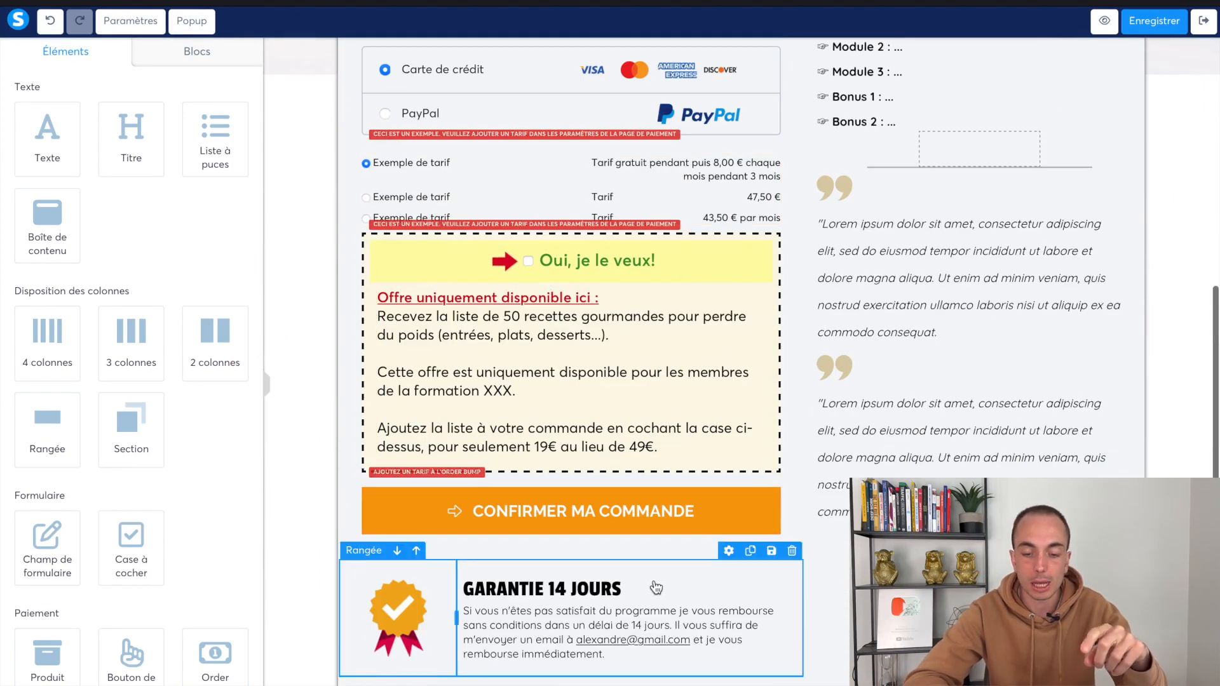
{"action": "scroll", "coordinate": [499, 487], "scroll_direction": "down", "scroll_amount": 2}
{"action": "scroll", "coordinate": [972, 298], "scroll_direction": "up", "scroll_amount": 6}
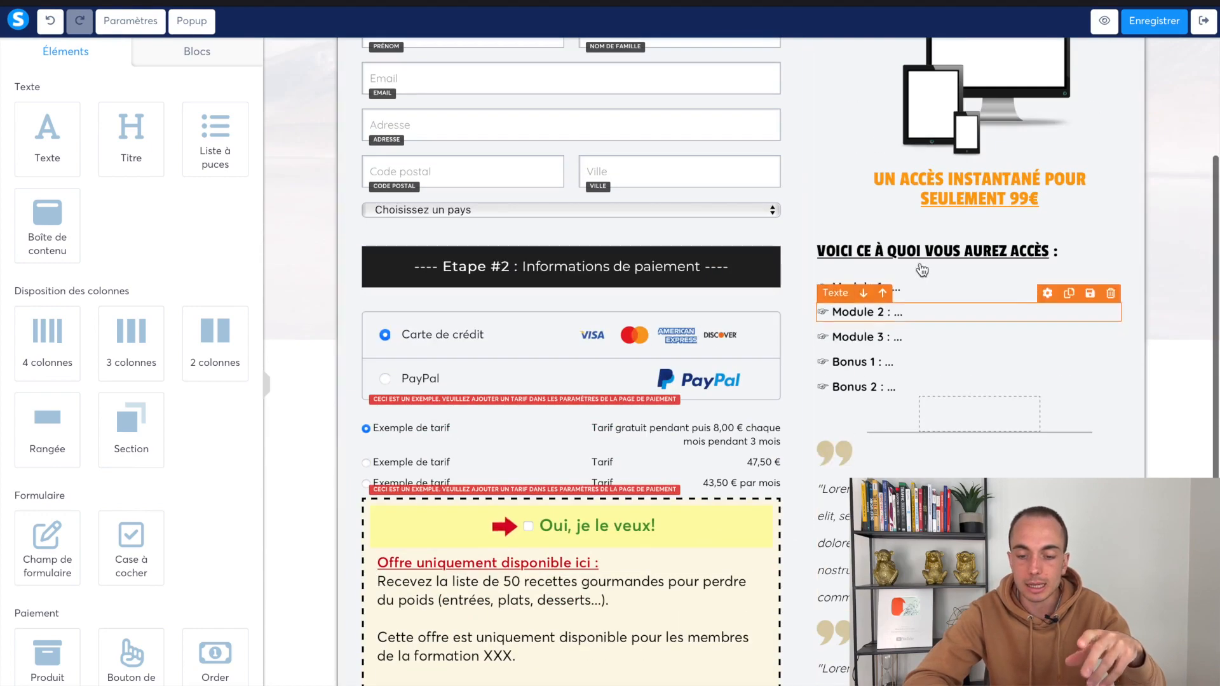
{"action": "scroll", "coordinate": [959, 369], "scroll_direction": "down", "scroll_amount": 3}
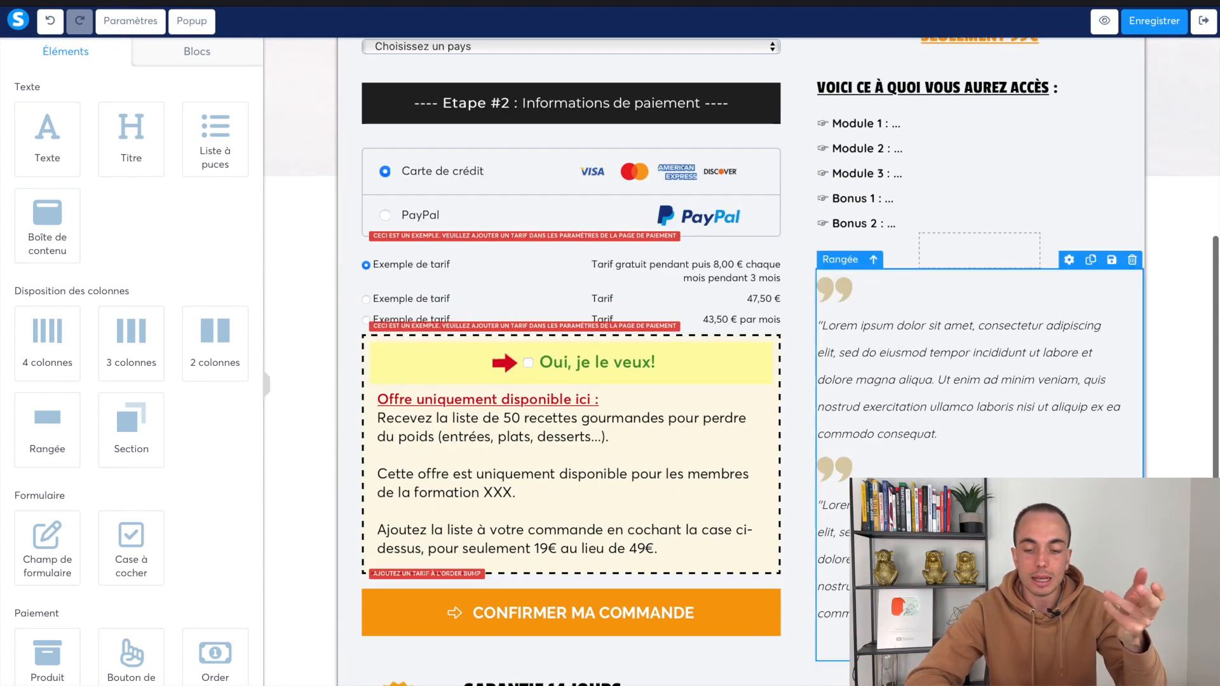
{"action": "scroll", "coordinate": [898, 289], "scroll_direction": "up", "scroll_amount": 6}
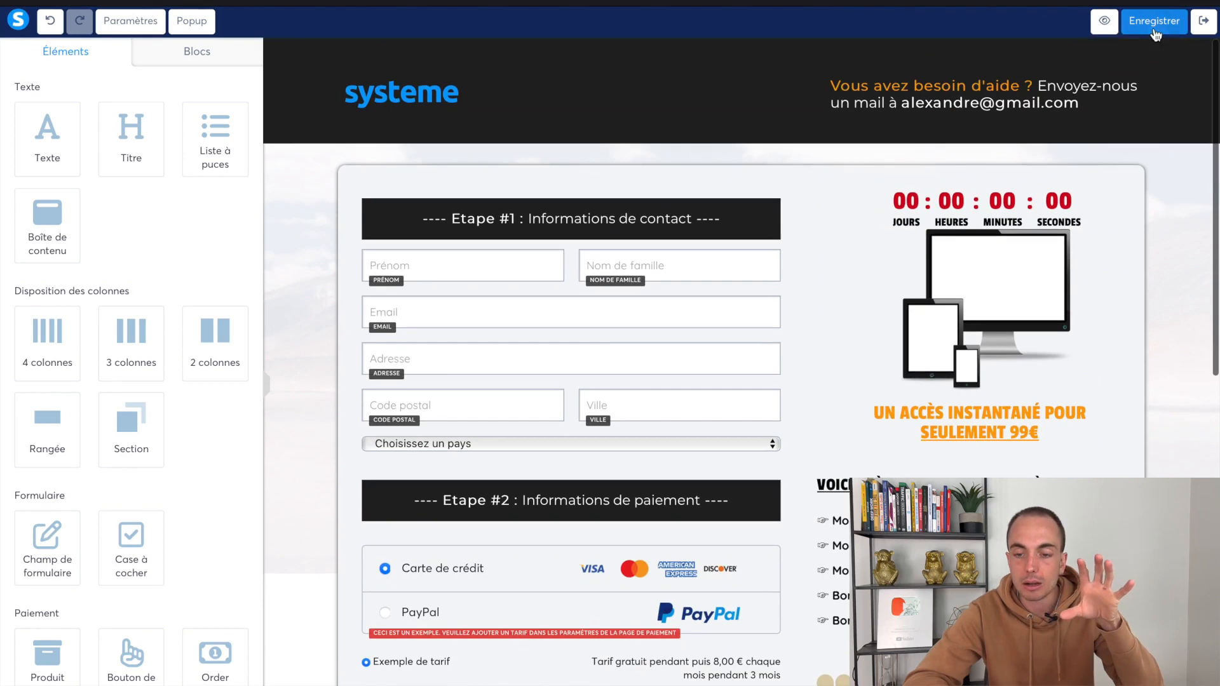
{"action": "left_click", "coordinate": [1153, 23]}
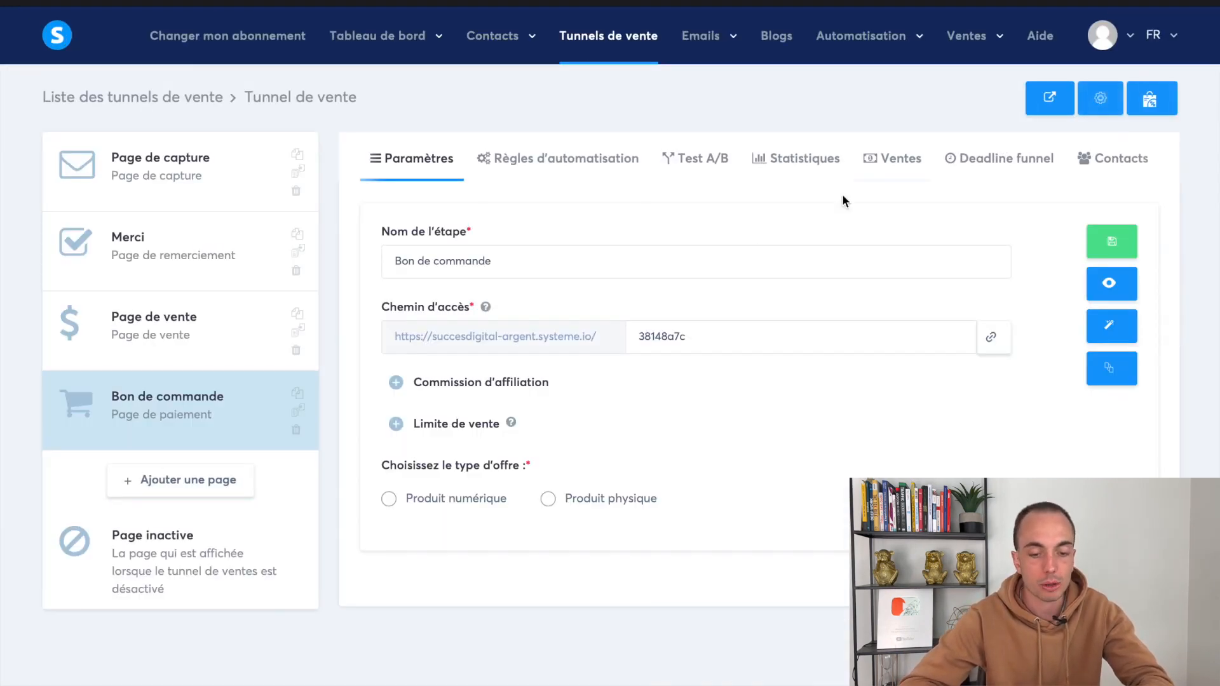
Set the offer type to Produit numérique, revealing the Ressources and Tarif de l'offre sections
{"action": "left_click_drag", "start_coordinate": [390, 470], "coordinate": [533, 469]}
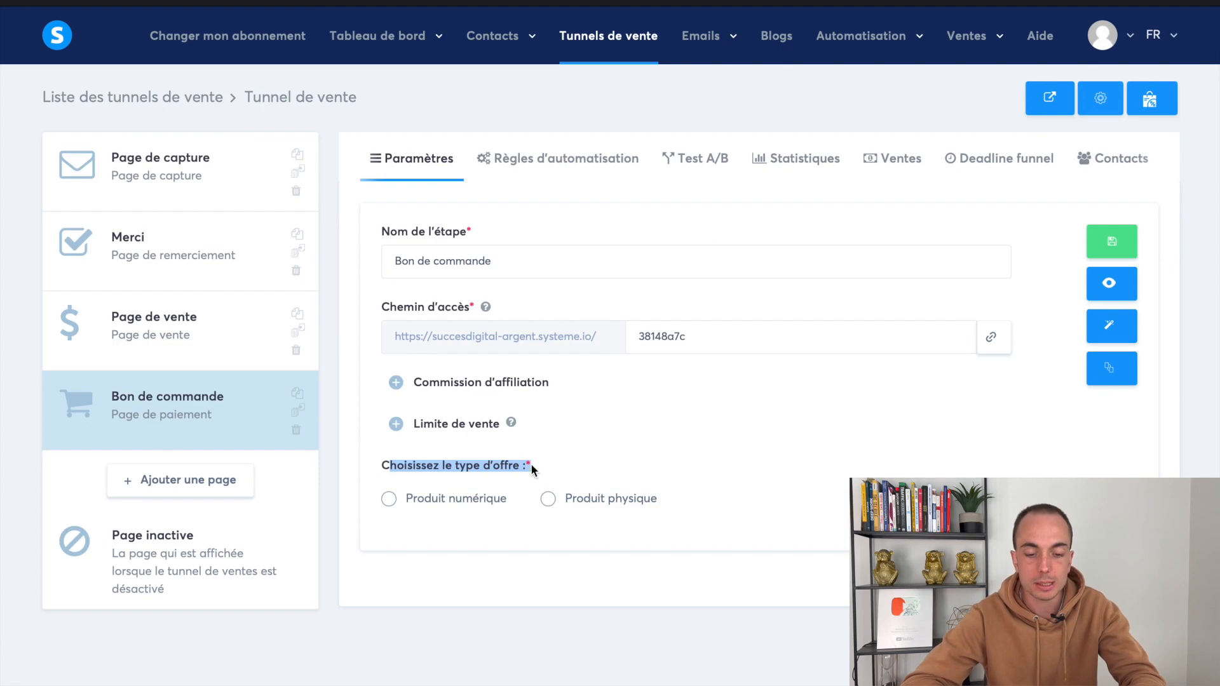
{"action": "left_click", "coordinate": [598, 466]}
{"action": "left_click", "coordinate": [450, 509]}
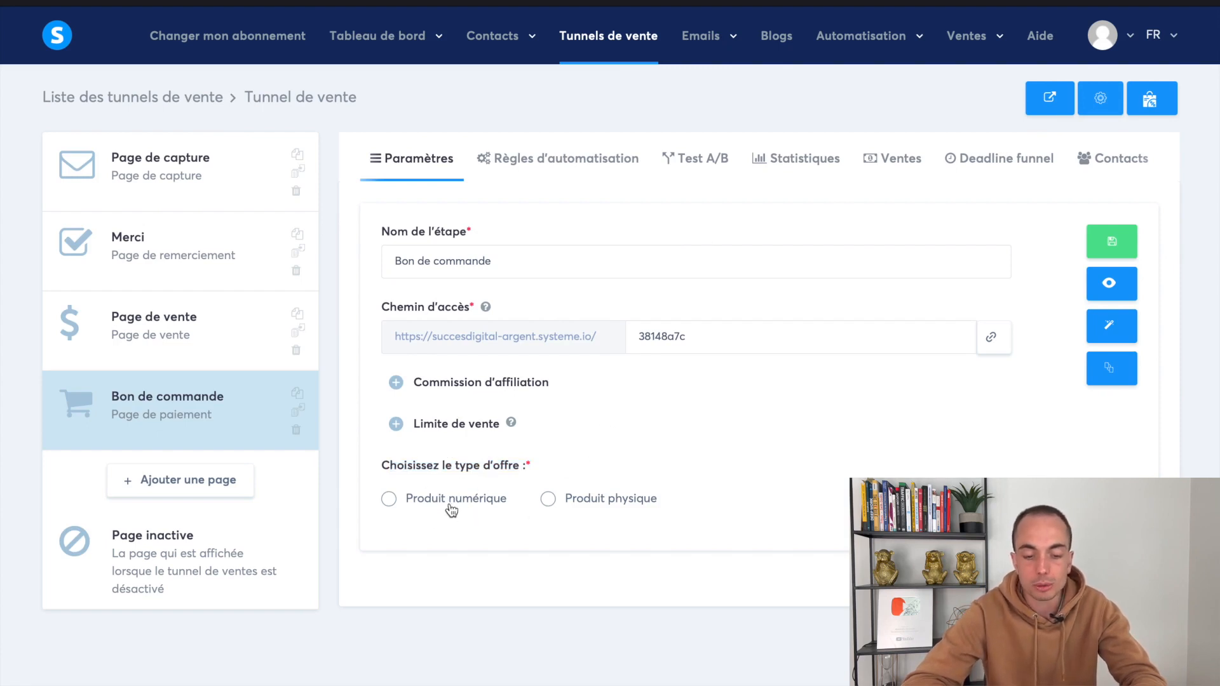
{"action": "left_click", "coordinate": [643, 505]}
{"action": "left_click", "coordinate": [499, 502]}
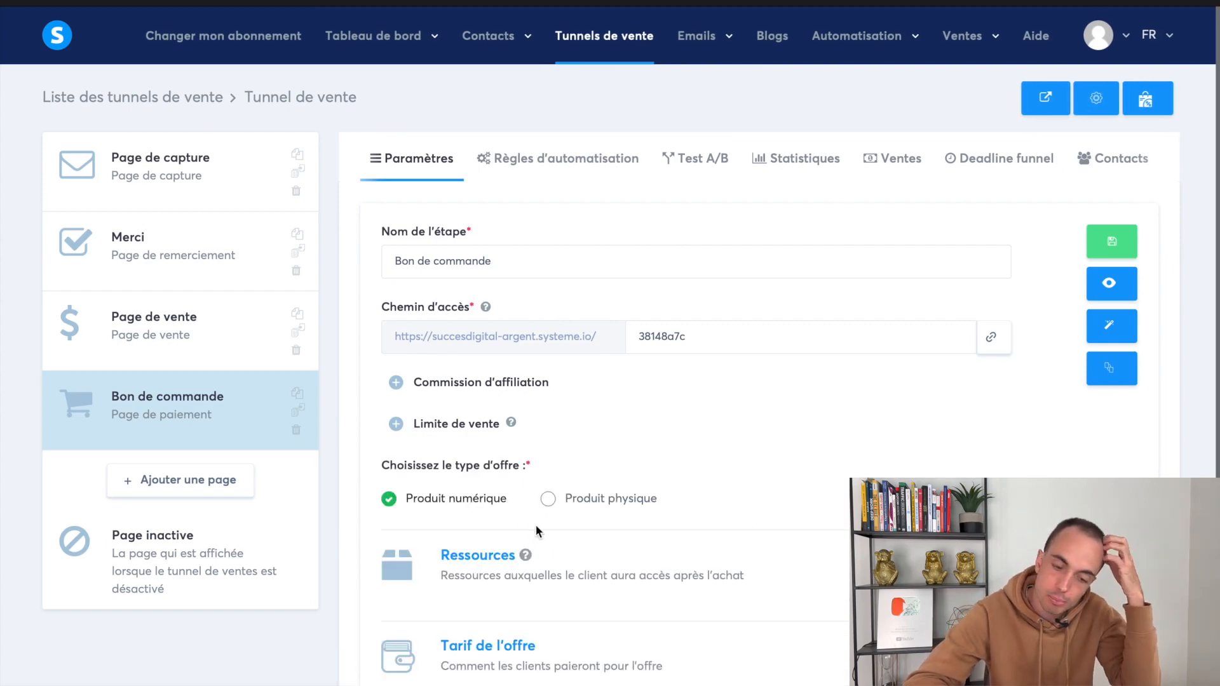
{"action": "scroll", "coordinate": [535, 524], "scroll_direction": "down", "scroll_amount": 1}
{"action": "scroll", "coordinate": [537, 525], "scroll_direction": "up", "scroll_amount": 1}
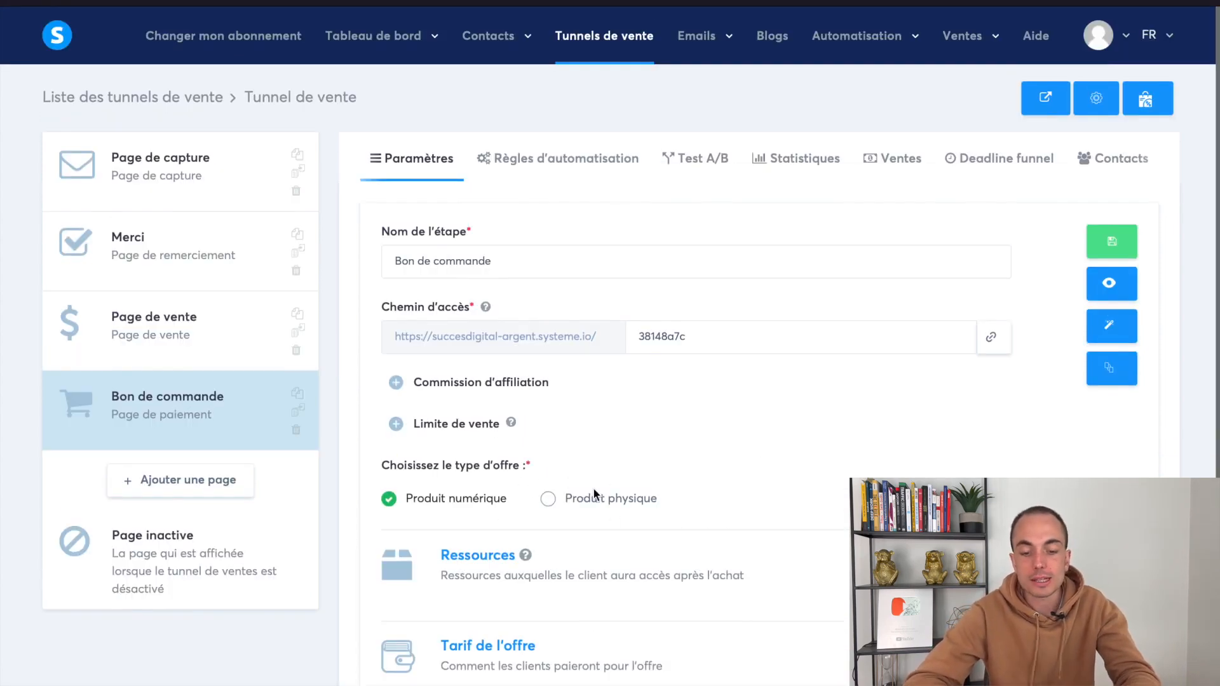
{"action": "scroll", "coordinate": [607, 542], "scroll_direction": "down", "scroll_amount": 2}
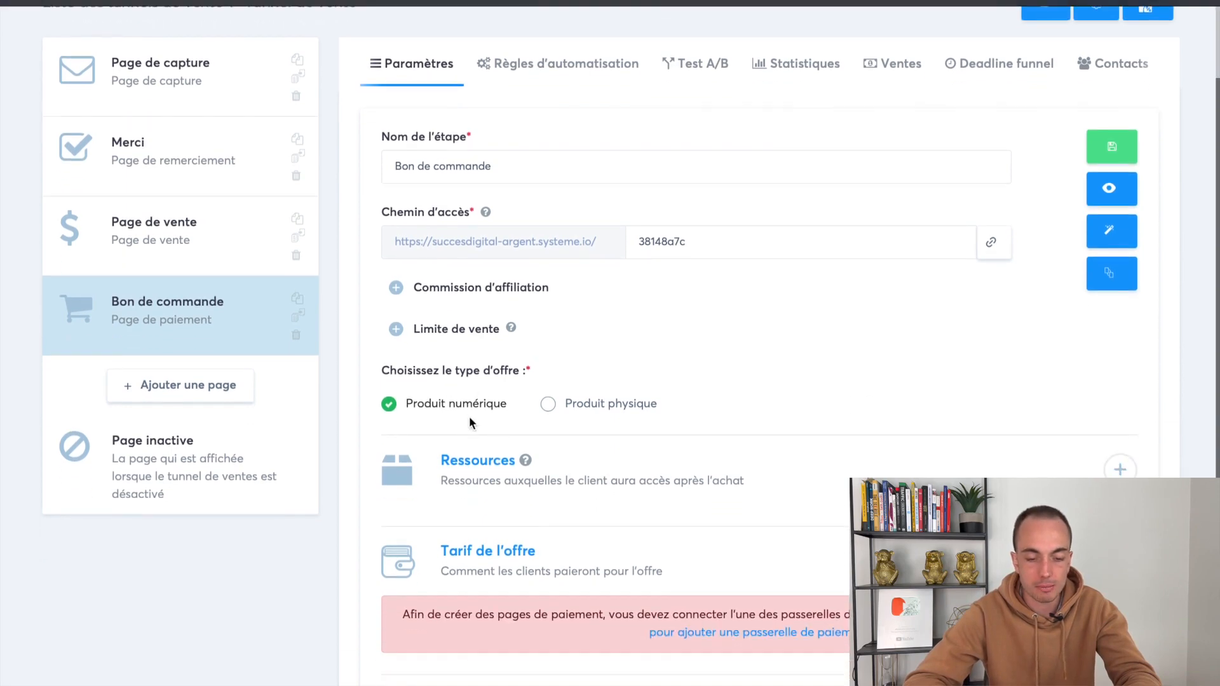
{"action": "scroll", "coordinate": [583, 377], "scroll_direction": "down", "scroll_amount": 2}
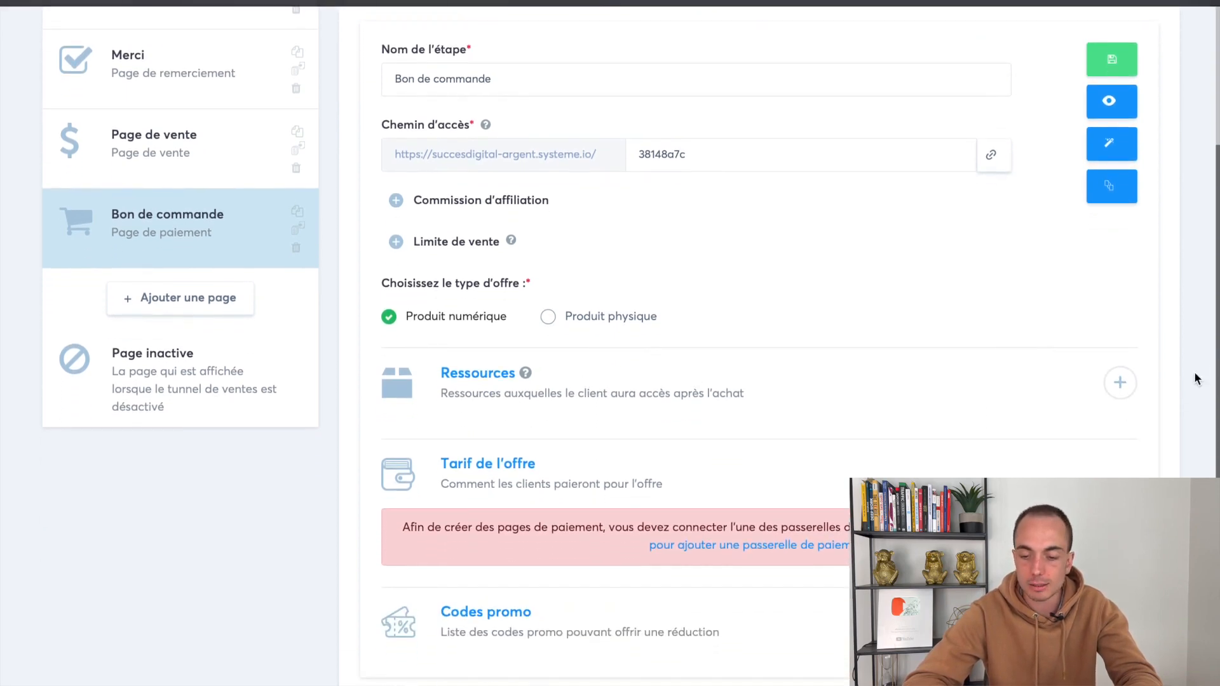
Add a Formation resource row and find its course list still empty
{"action": "left_click", "coordinate": [1119, 388]}
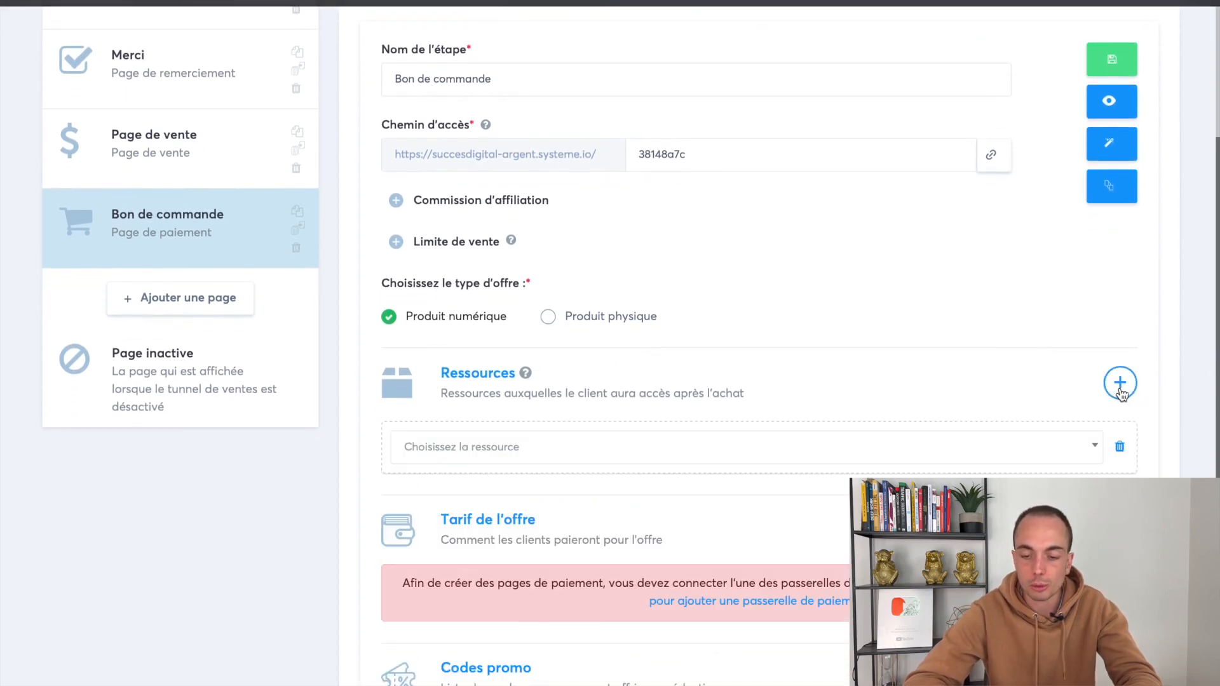
{"action": "left_click", "coordinate": [641, 453]}
{"action": "left_click", "coordinate": [599, 509]}
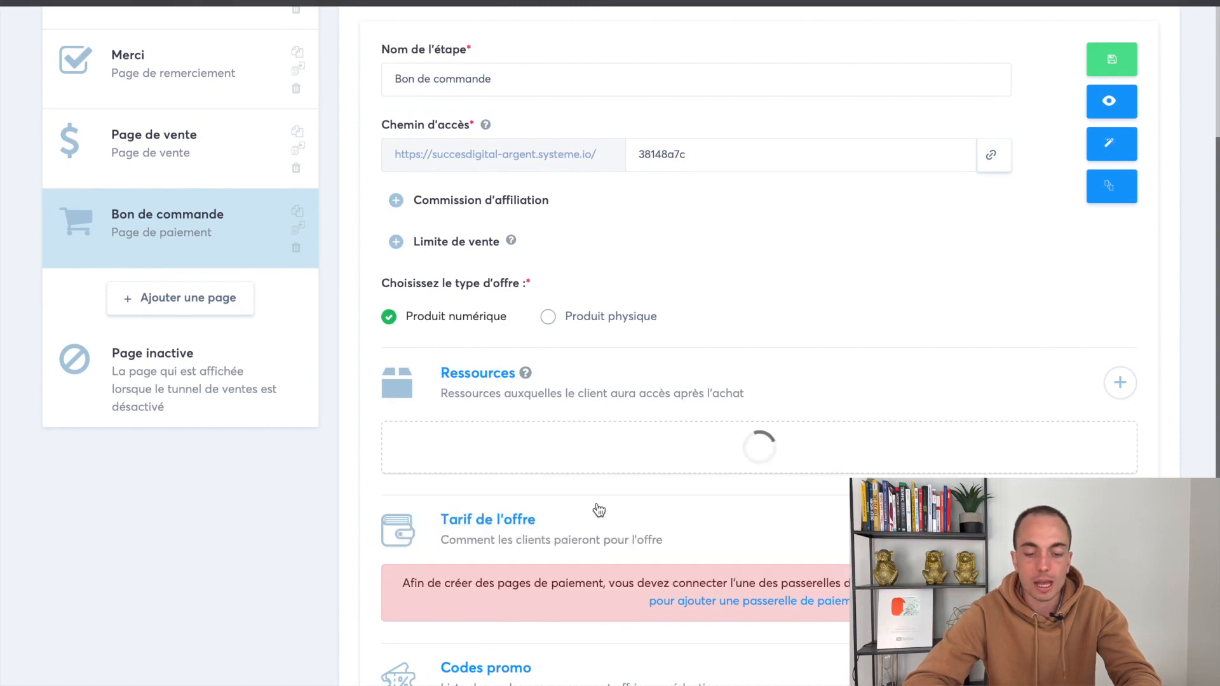
{"action": "left_click", "coordinate": [554, 505]}
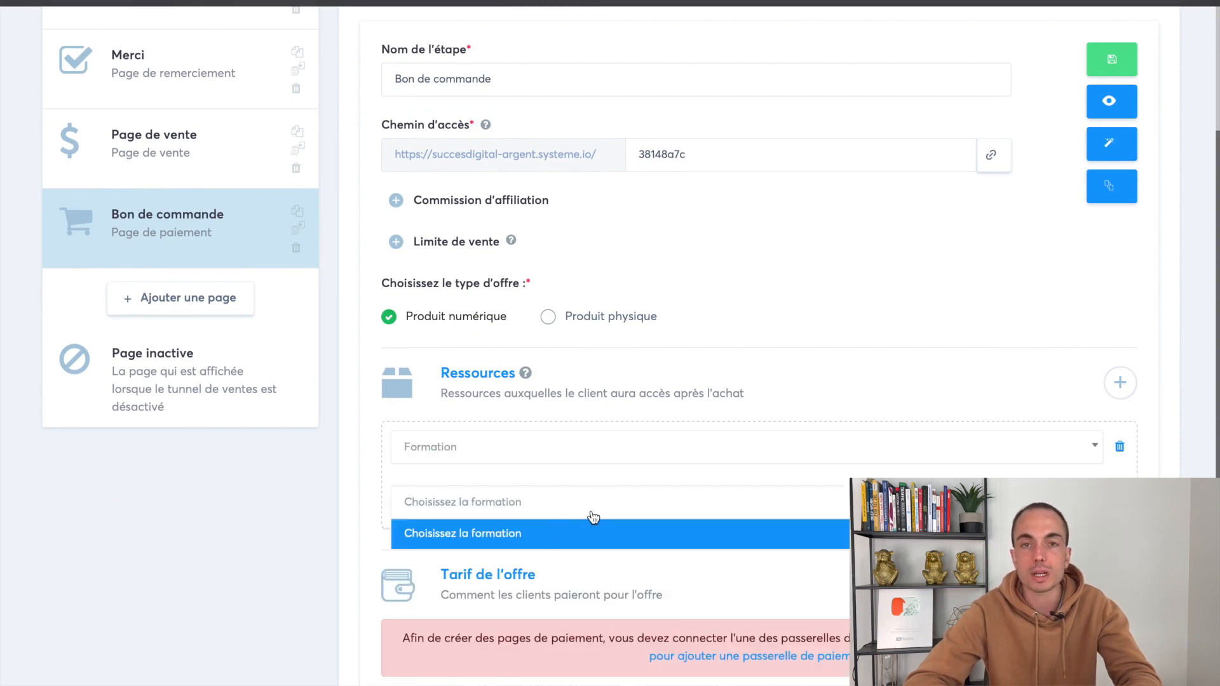
{"action": "left_click", "coordinate": [582, 502]}
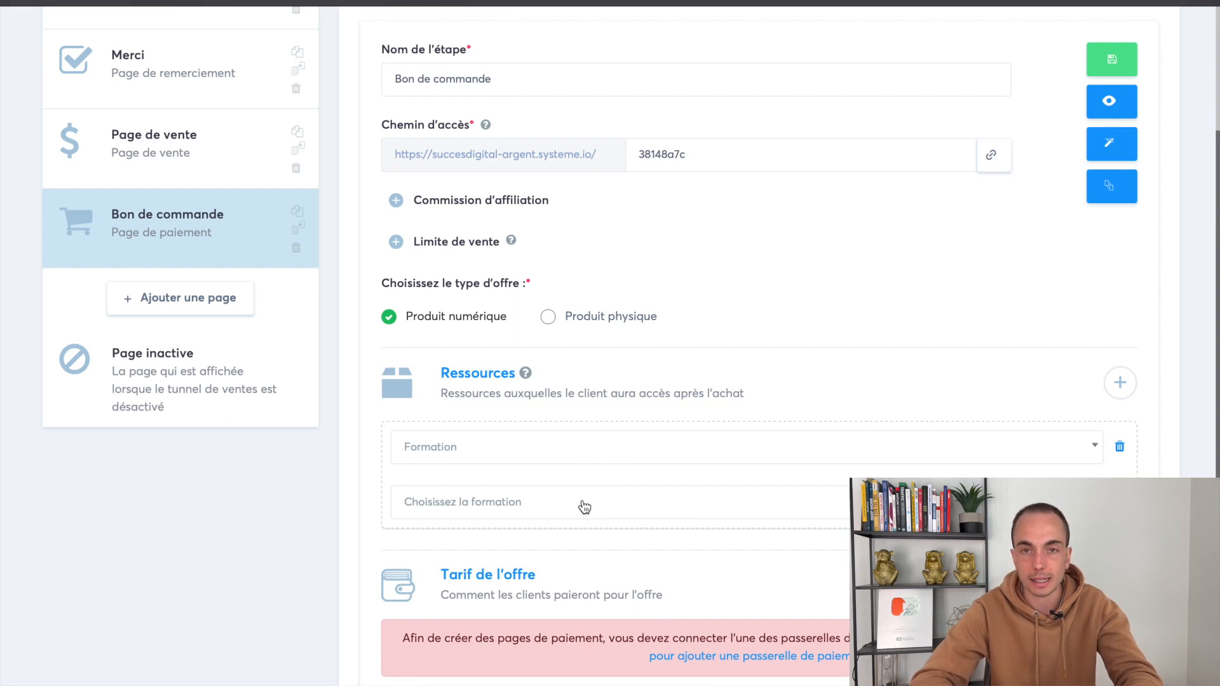
{"action": "left_click", "coordinate": [584, 506]}
{"action": "left_click", "coordinate": [584, 506]}
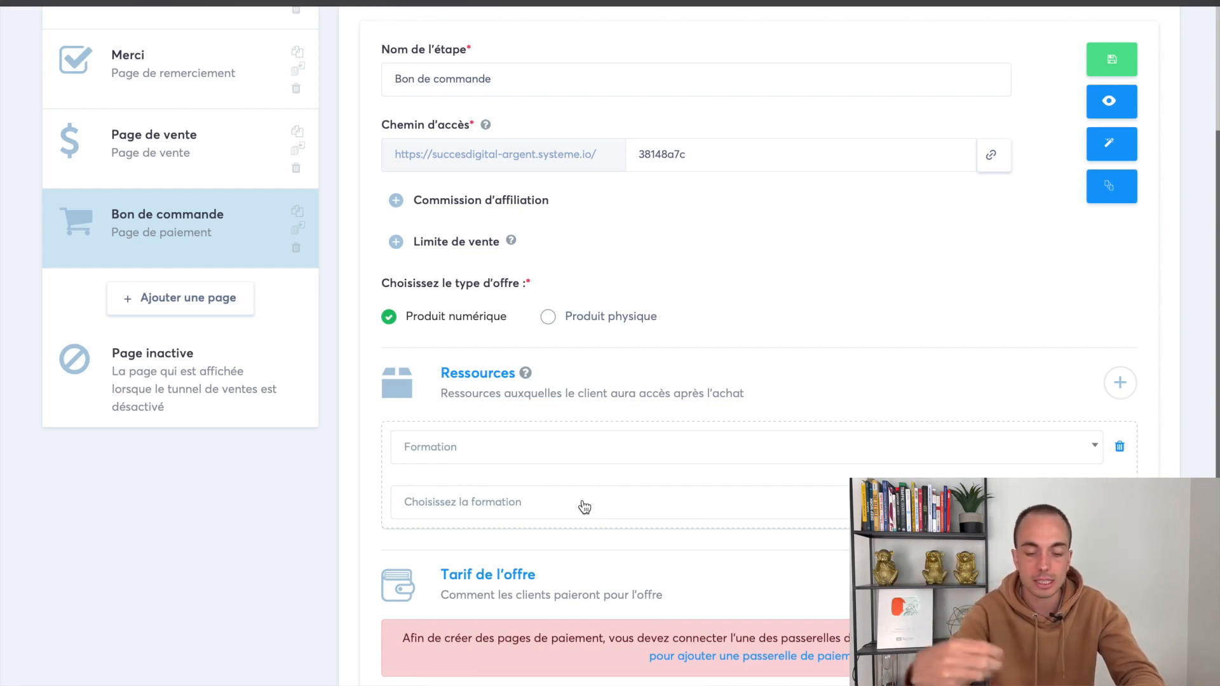
{"action": "left_click", "coordinate": [559, 507]}
{"action": "left_click", "coordinate": [505, 506]}
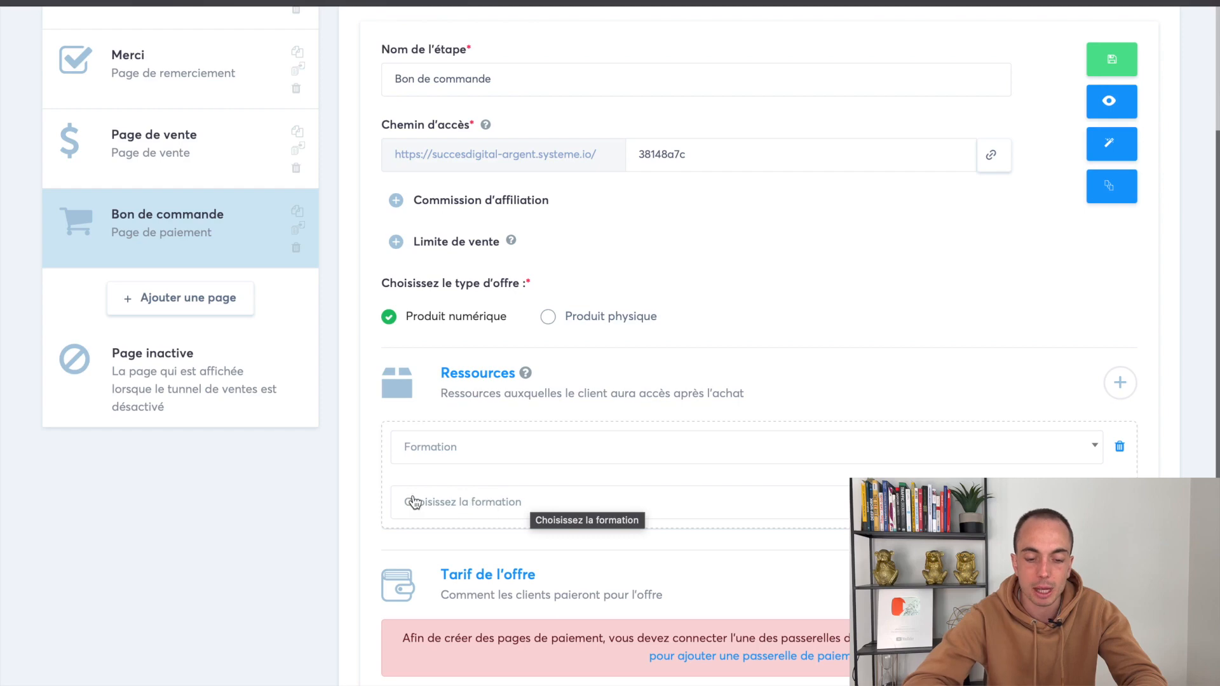
{"action": "scroll", "coordinate": [706, 418], "scroll_direction": "up", "scroll_amount": 3}
{"action": "mouse_move", "coordinate": [962, 36]}
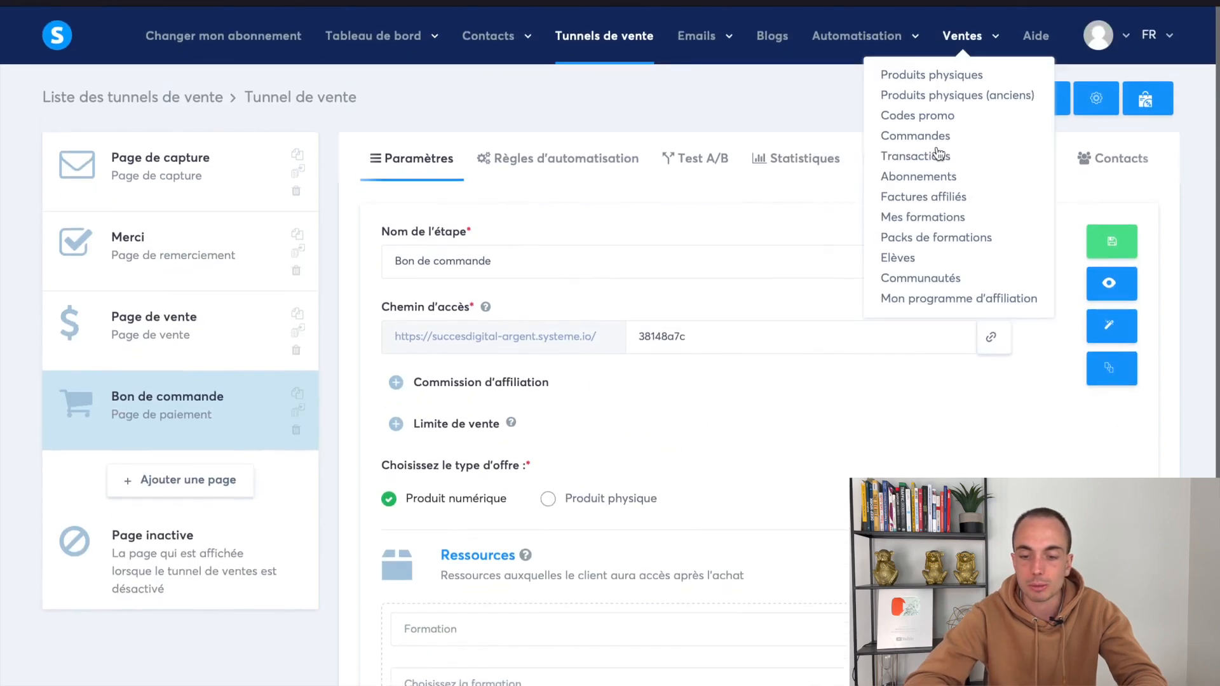
Open Mes formations in a new tab and create a course named Test
{"action": "right_click", "coordinate": [921, 218]}
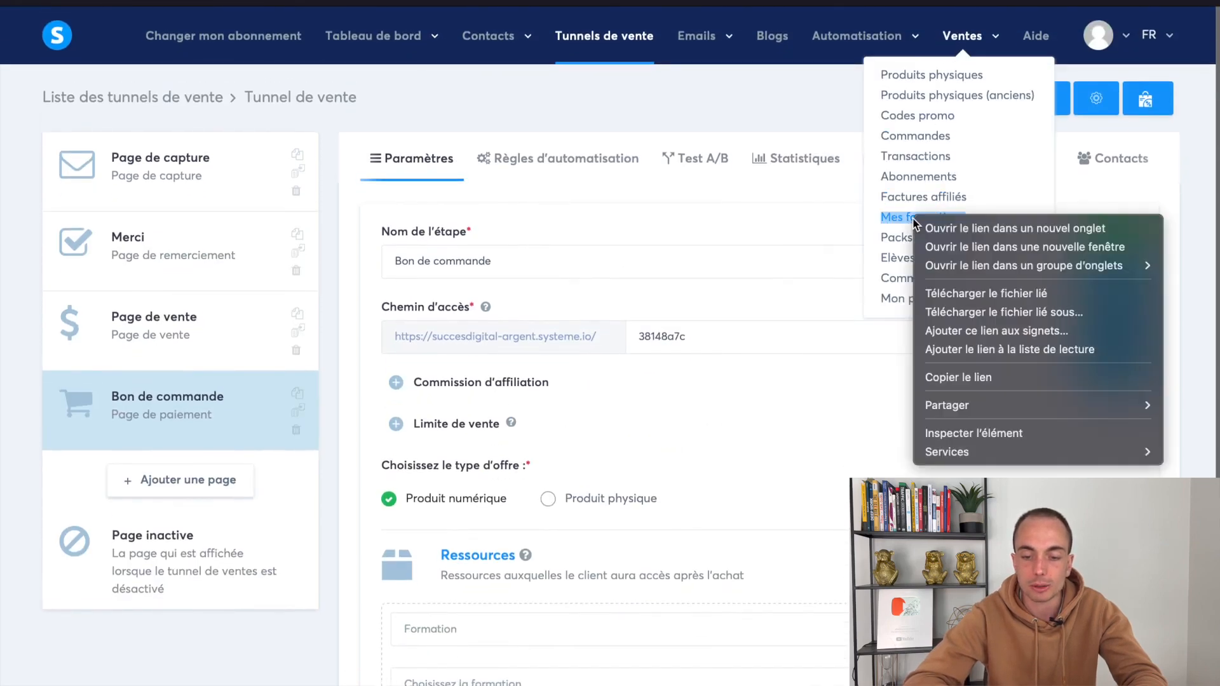
{"action": "left_click", "coordinate": [932, 229]}
{"action": "scroll", "coordinate": [928, 255], "scroll_direction": "down", "scroll_amount": 4}
{"action": "left_click", "coordinate": [789, 17]}
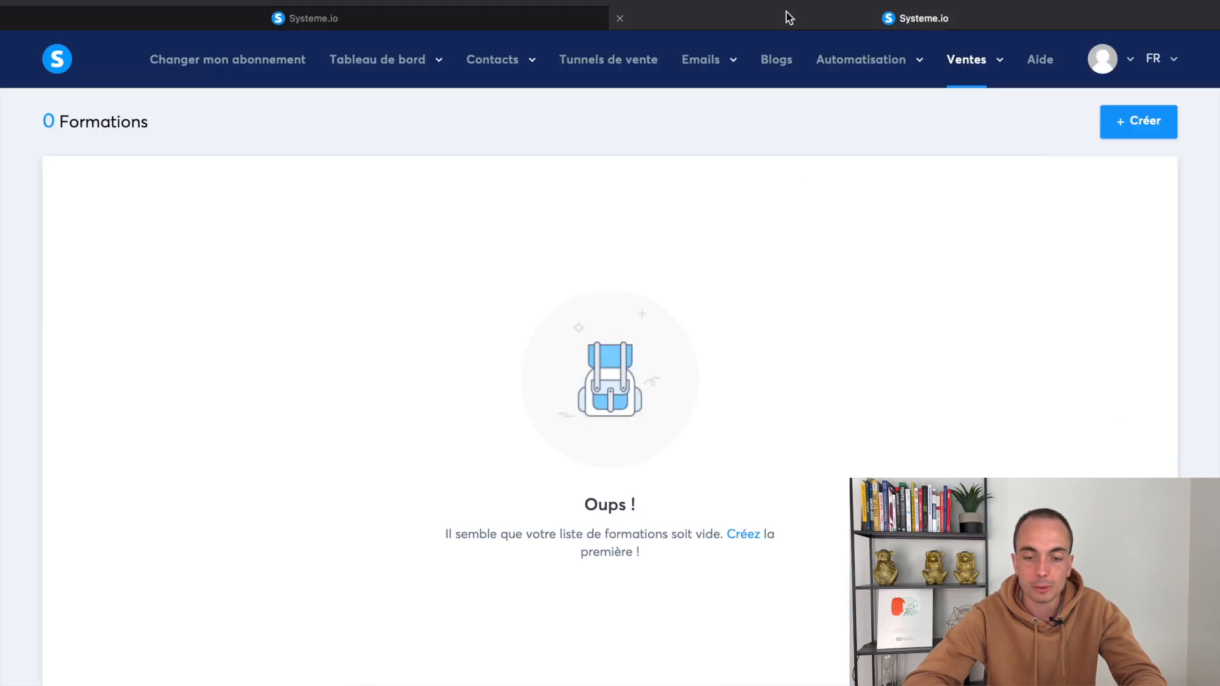
{"action": "left_click", "coordinate": [1111, 120]}
{"action": "left_click", "coordinate": [630, 219]}
{"action": "type", "text": "Test"}
{"action": "left_click", "coordinate": [1024, 134]}
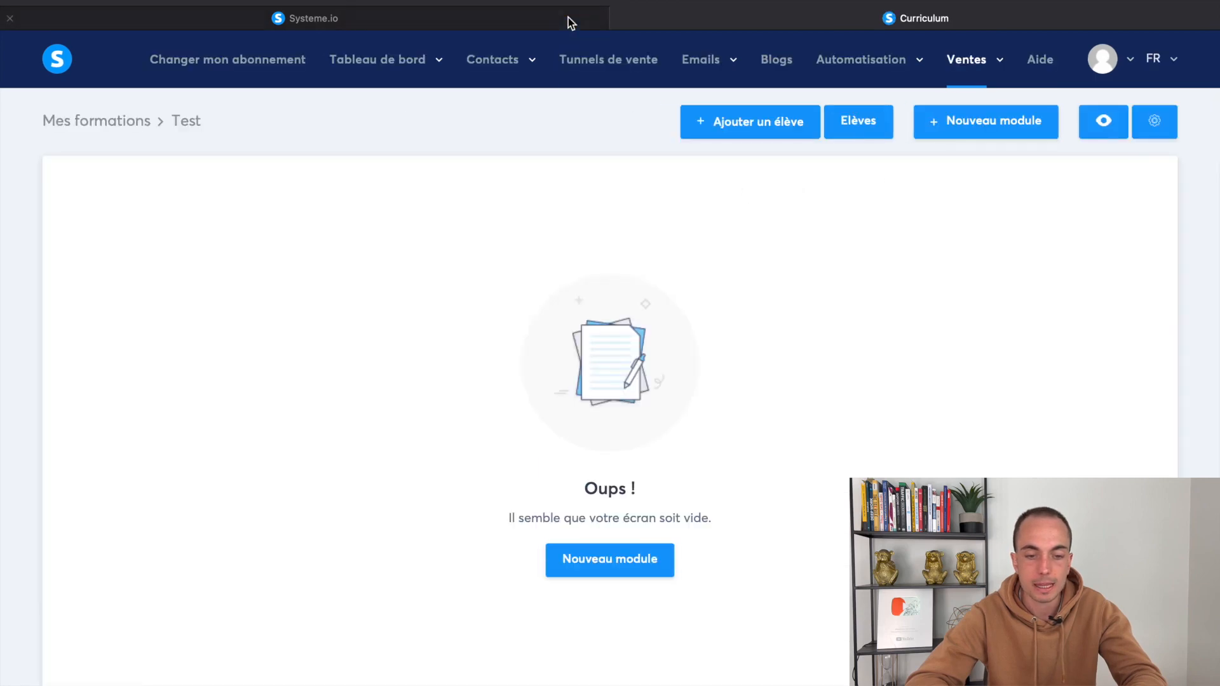
Return to the order-form step settings and save them
{"action": "left_click", "coordinate": [569, 18]}
{"action": "scroll", "coordinate": [612, 448], "scroll_direction": "up", "scroll_amount": 3}
{"action": "left_click", "coordinate": [1101, 207]}
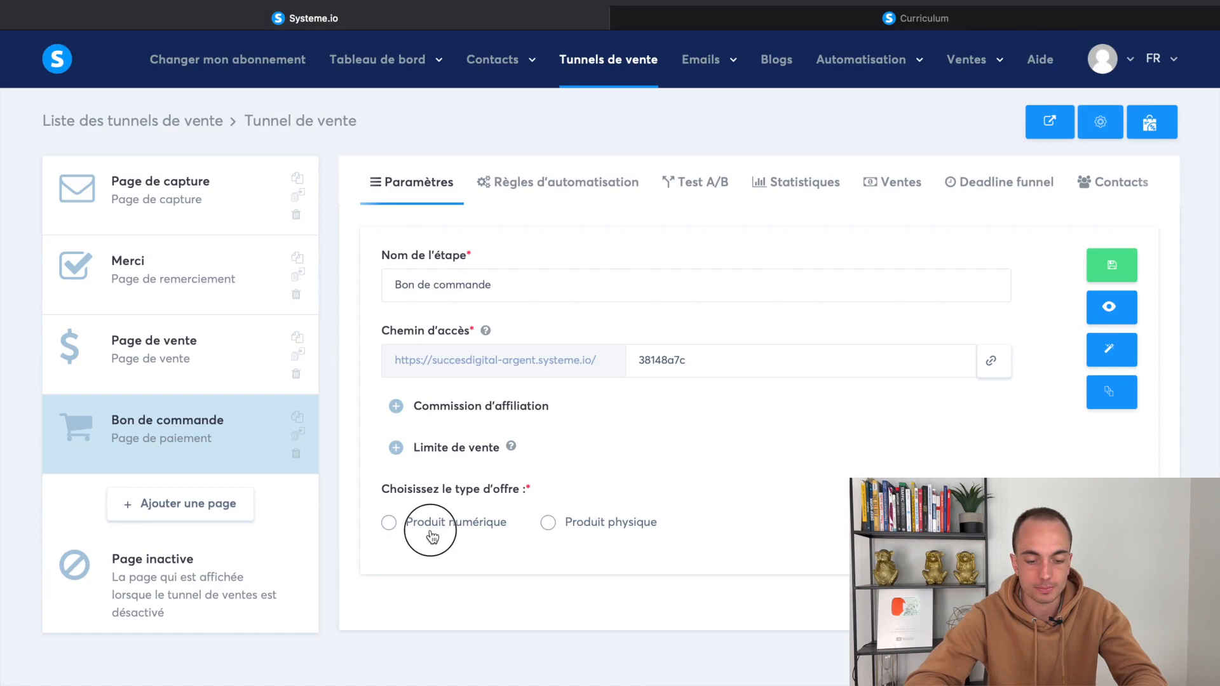
Re-select Produit numérique and add a Formation resource pointing to the Test course
{"action": "left_click", "coordinate": [499, 531]}
{"action": "scroll", "coordinate": [516, 566], "scroll_direction": "down", "scroll_amount": 3}
{"action": "left_click", "coordinate": [1121, 418]}
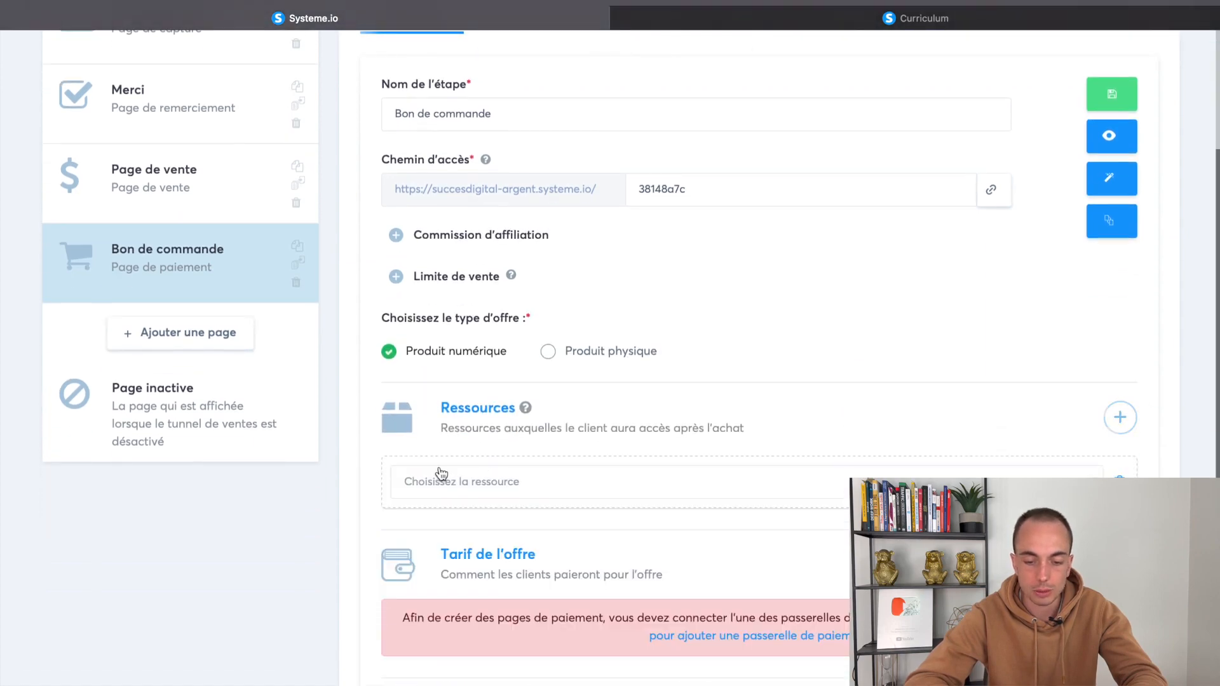
{"action": "left_click", "coordinate": [442, 481]}
{"action": "left_click", "coordinate": [483, 543]}
{"action": "left_click", "coordinate": [534, 554]}
{"action": "left_click", "coordinate": [527, 575]}
{"action": "left_click", "coordinate": [522, 553]}
{"action": "left_click", "coordinate": [514, 606]}
Preview the Test course page, then try the Accès total and partial access types
{"action": "scroll", "coordinate": [479, 529], "scroll_direction": "down", "scroll_amount": 2}
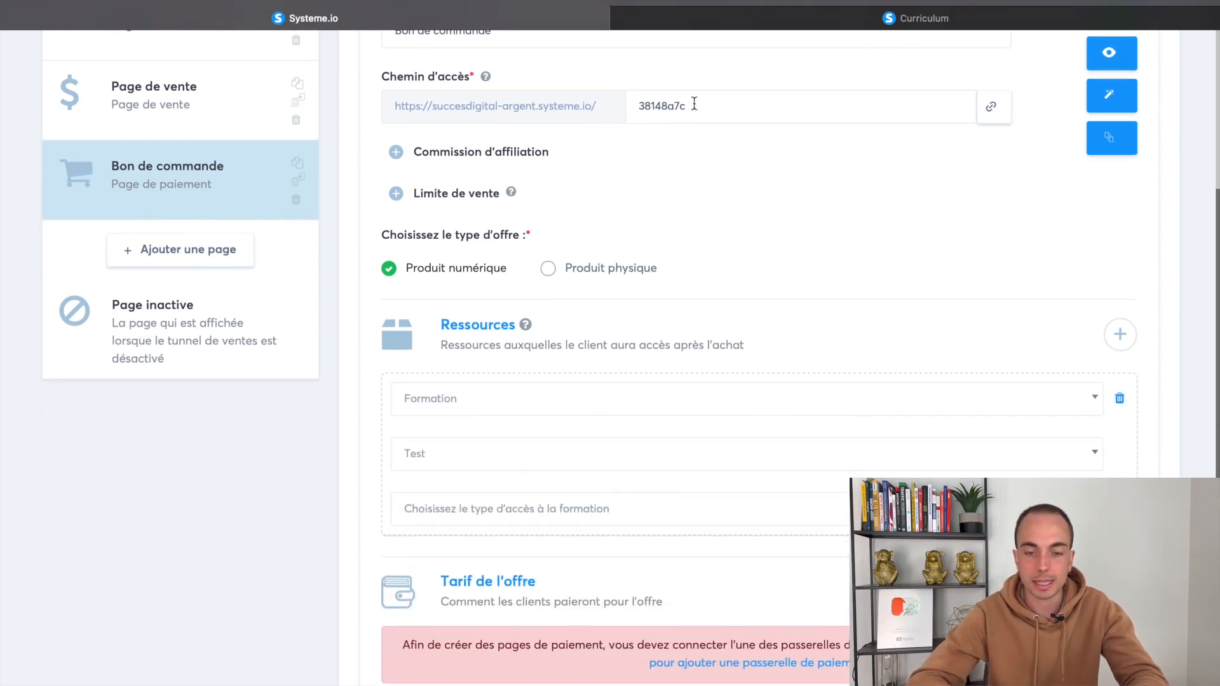
{"action": "left_click", "coordinate": [688, 20]}
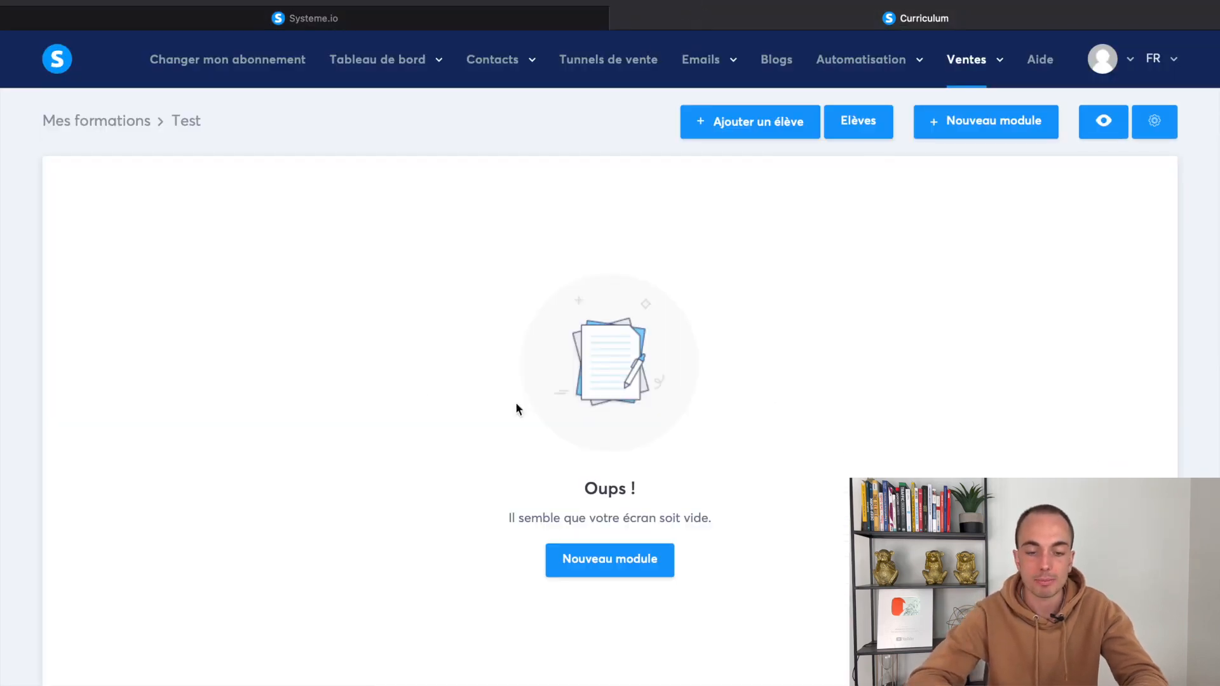
{"action": "left_click", "coordinate": [618, 20]}
{"action": "left_click", "coordinate": [533, 486]}
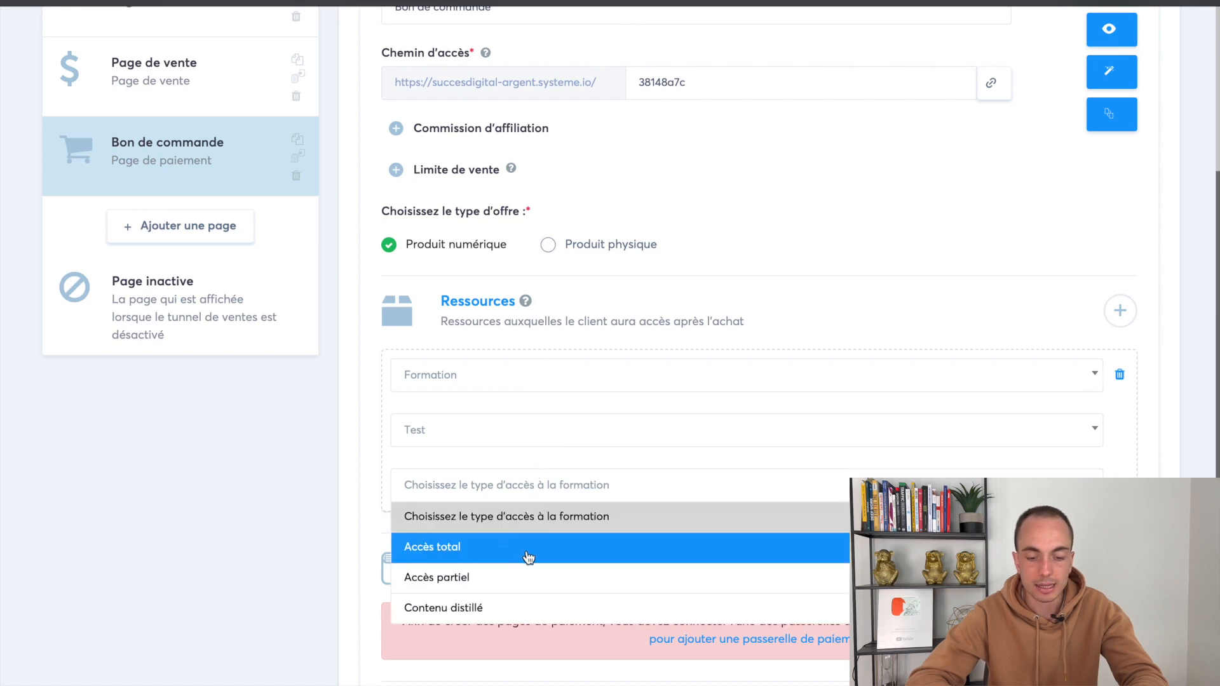
{"action": "left_click", "coordinate": [526, 555]}
{"action": "left_click", "coordinate": [516, 489]}
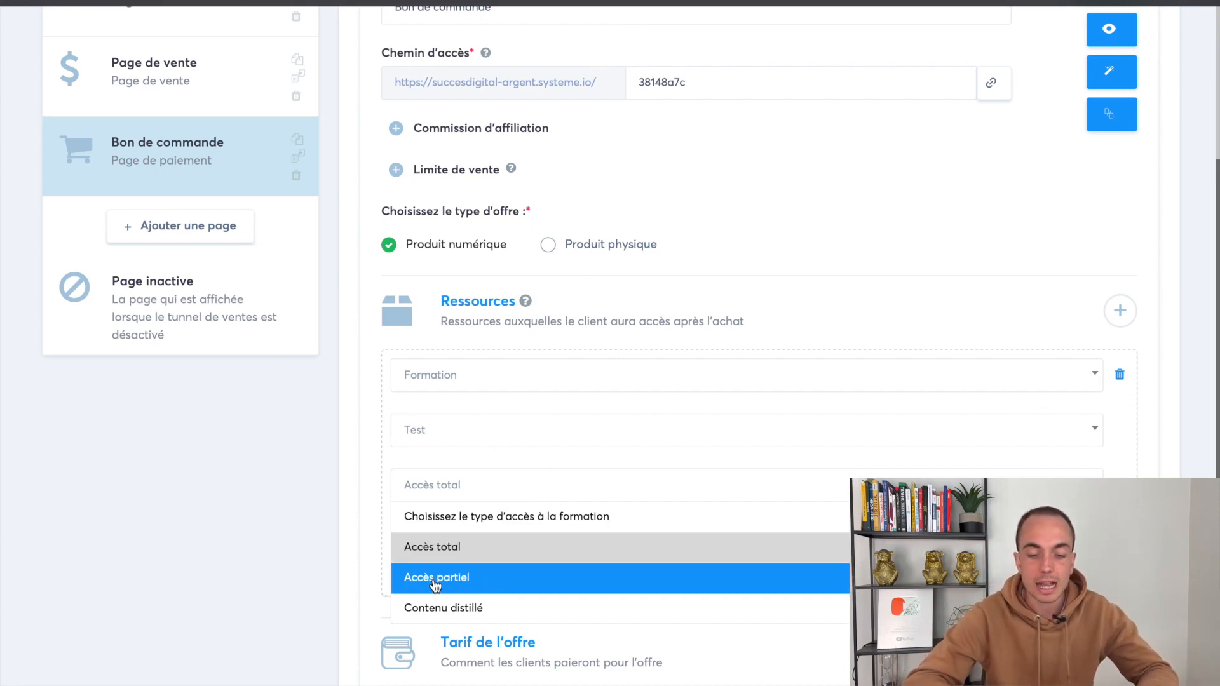
{"action": "left_click", "coordinate": [480, 586]}
Explore partial access unlocking on 13/12/2022, then the Contenu distillé option
{"action": "scroll", "coordinate": [521, 509], "scroll_direction": "down", "scroll_amount": 1}
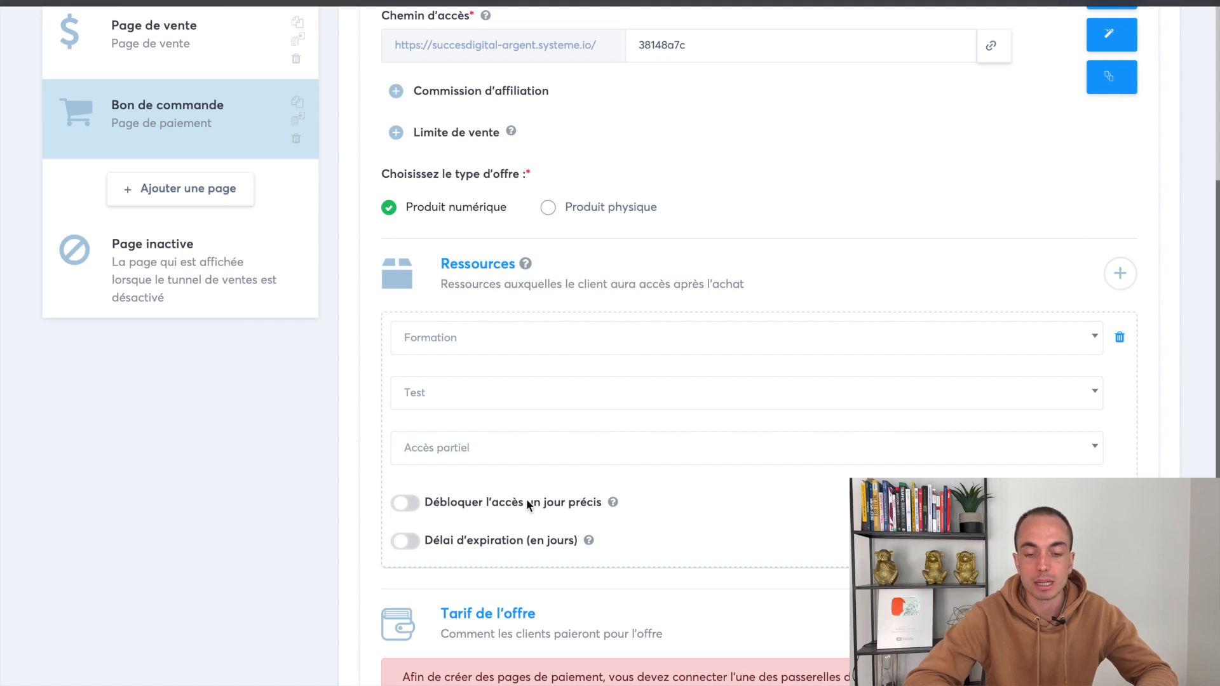
{"action": "left_click", "coordinate": [409, 504]}
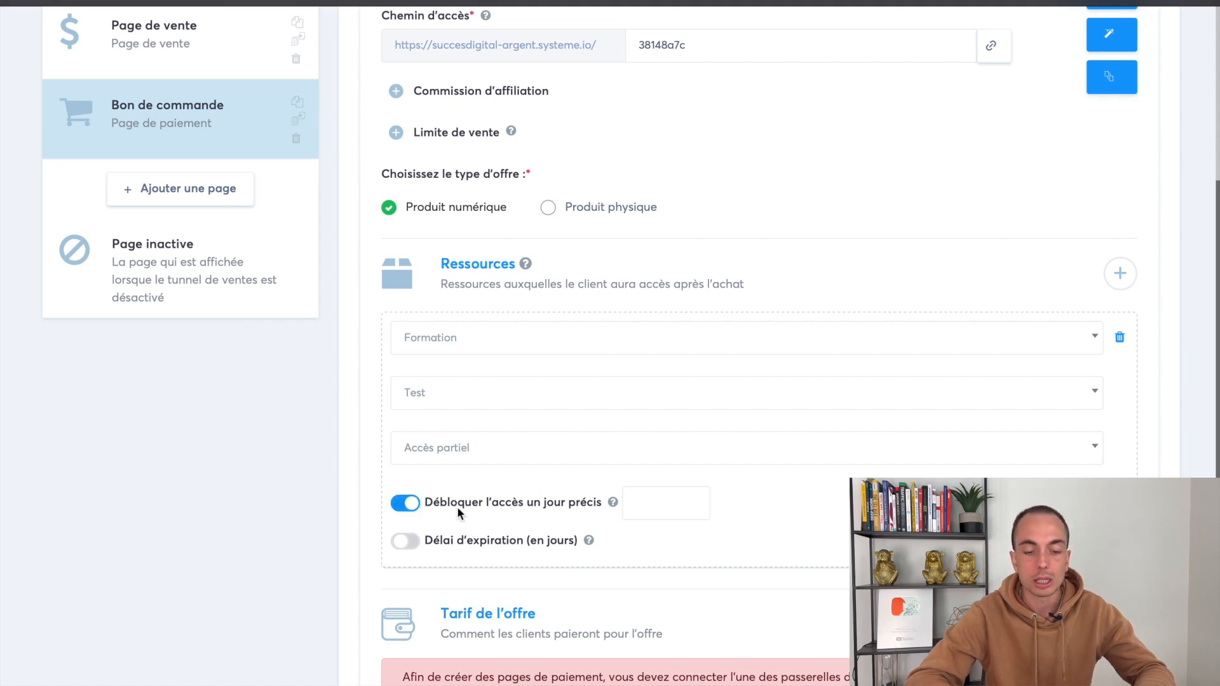
{"action": "left_click", "coordinate": [674, 508]}
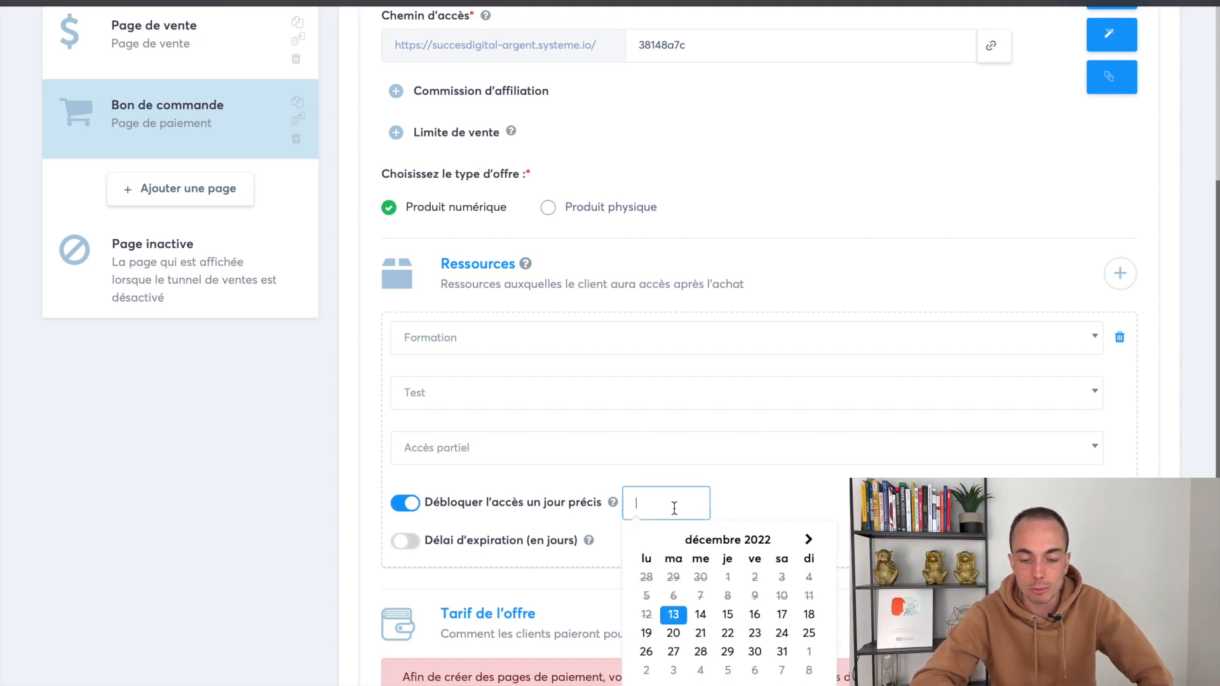
{"action": "left_click", "coordinate": [412, 547]}
{"action": "left_click", "coordinate": [408, 543]}
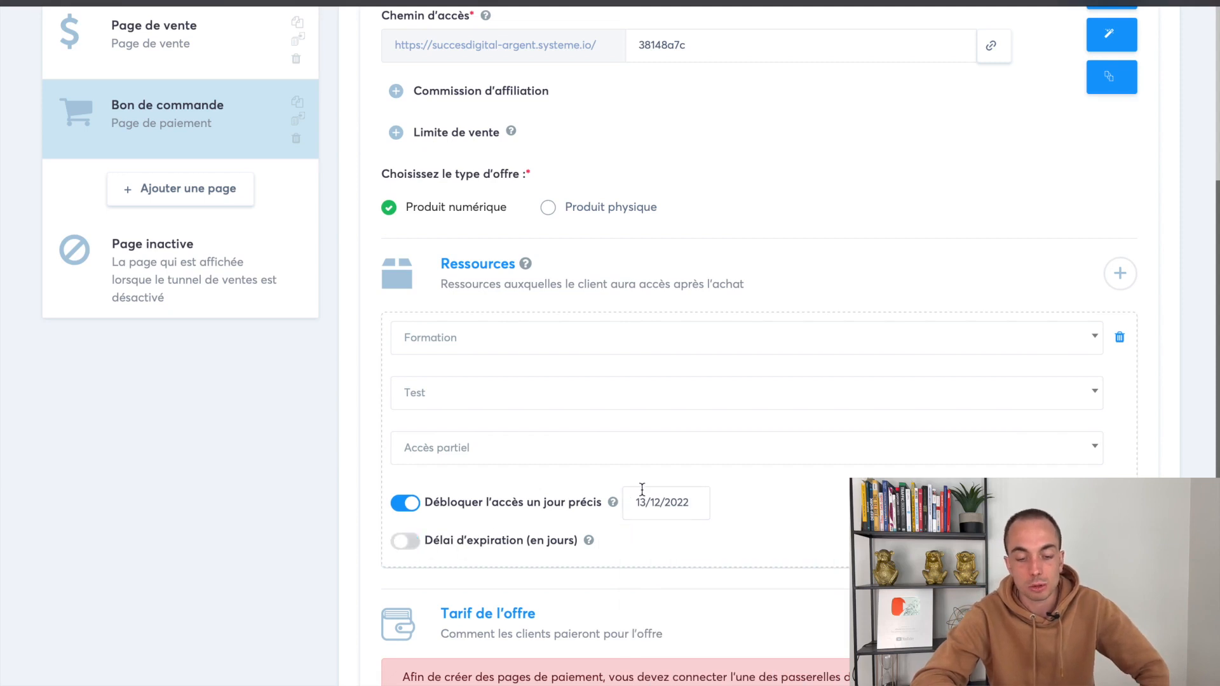
{"action": "left_click", "coordinate": [678, 508]}
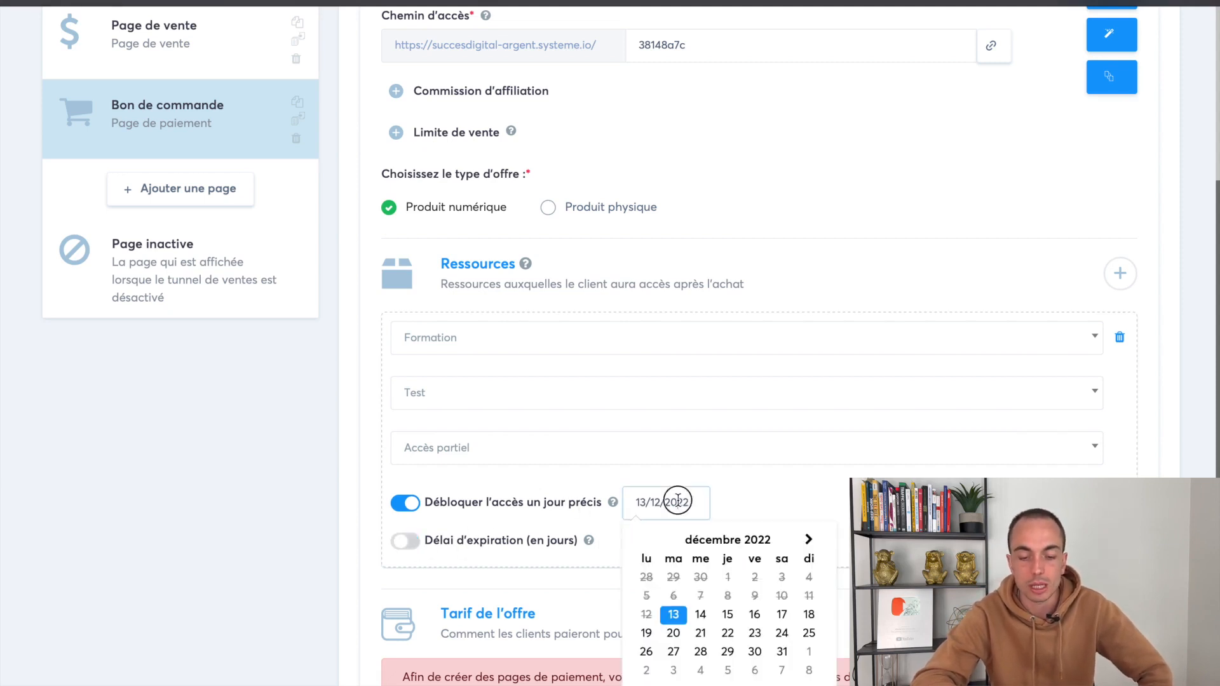
{"action": "left_click", "coordinate": [610, 458]}
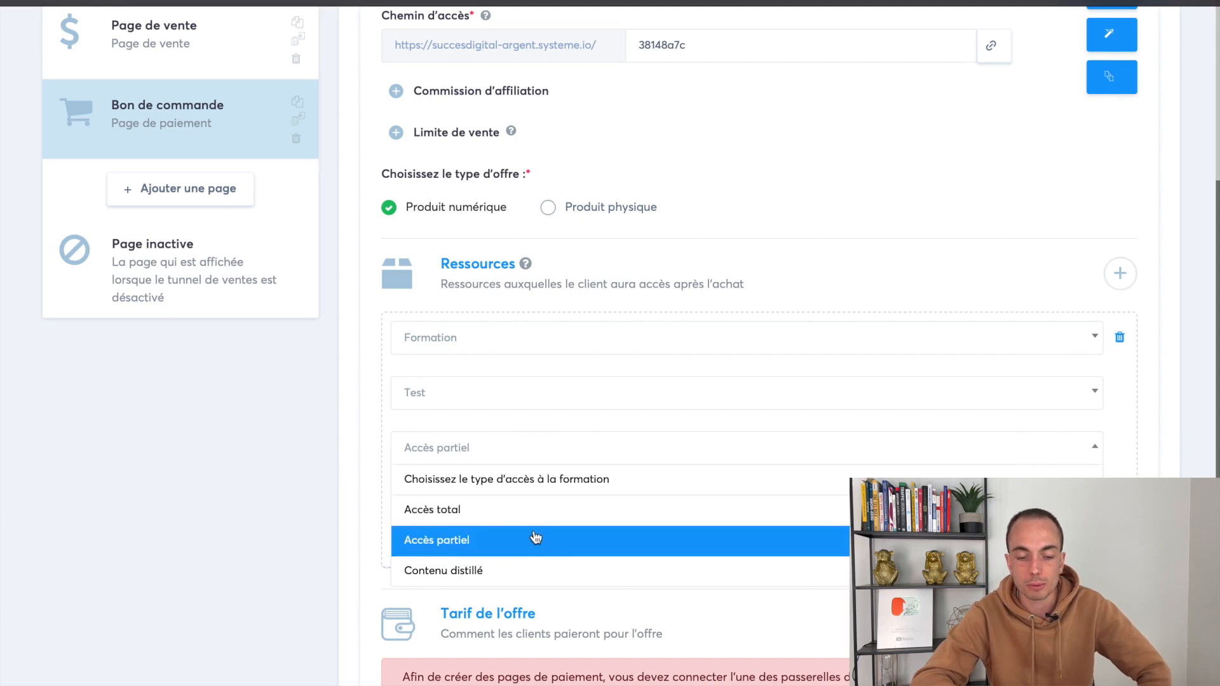
{"action": "left_click", "coordinate": [463, 576]}
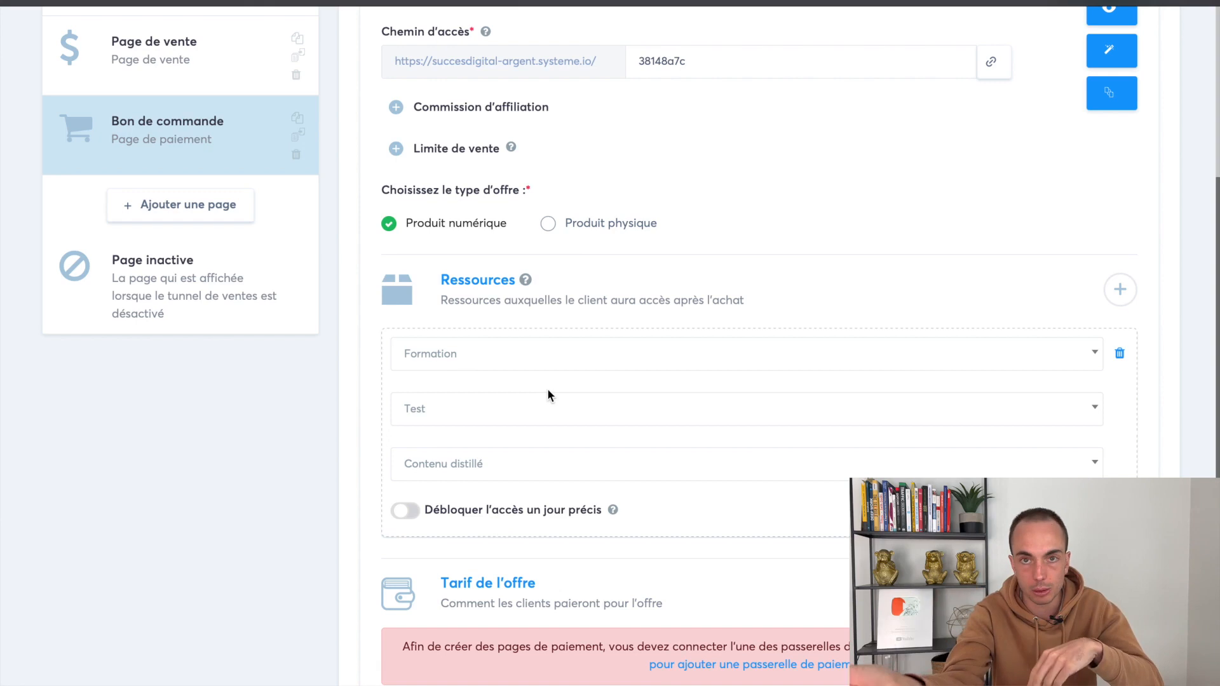
Settle on Accès total for the Test course and add a second resource row
{"action": "left_click", "coordinate": [483, 472]}
{"action": "left_click", "coordinate": [558, 527]}
{"action": "scroll", "coordinate": [803, 305], "scroll_direction": "down", "scroll_amount": 1}
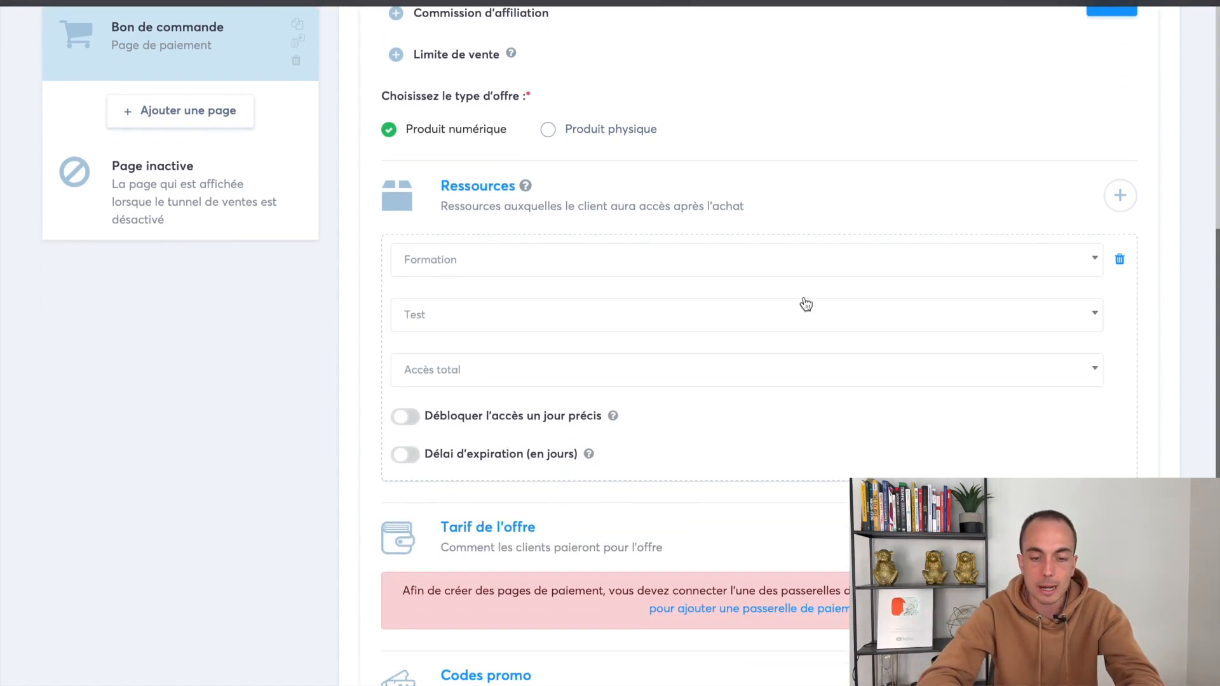
{"action": "scroll", "coordinate": [833, 303], "scroll_direction": "up", "scroll_amount": 2}
{"action": "left_click", "coordinate": [1121, 297]}
Set the new resource to Ajouter un tag with the Client Formation Minceur tag
{"action": "left_click", "coordinate": [648, 366]}
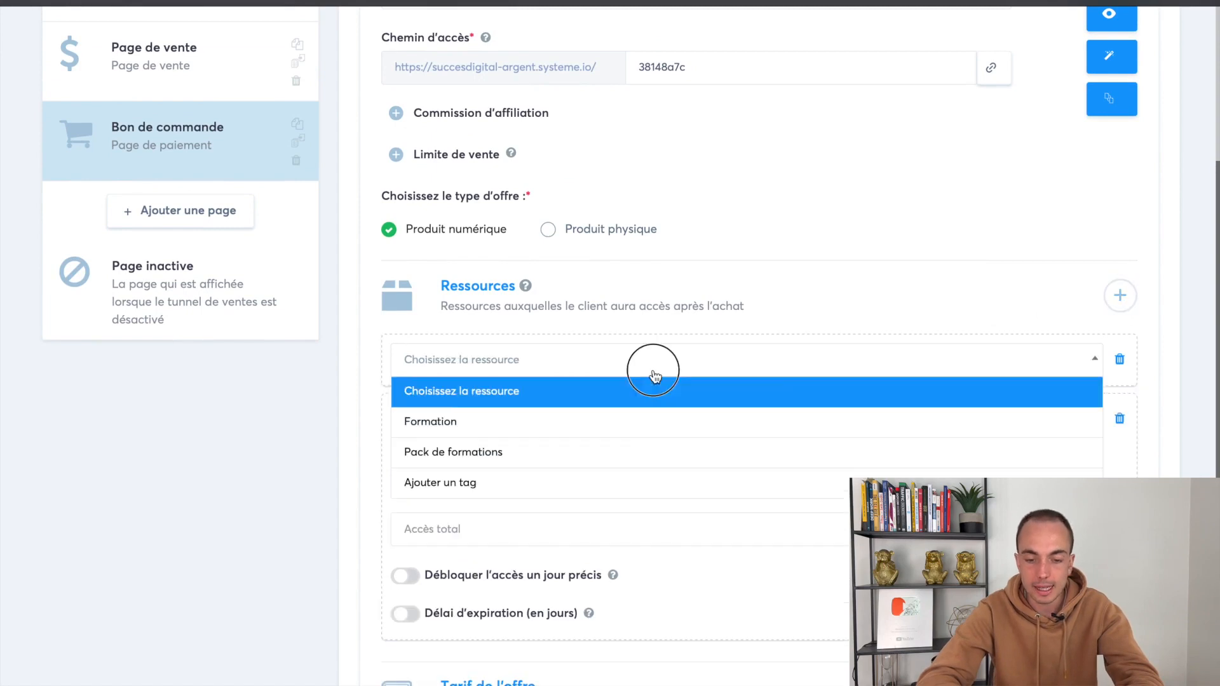
{"action": "left_click", "coordinate": [575, 483]}
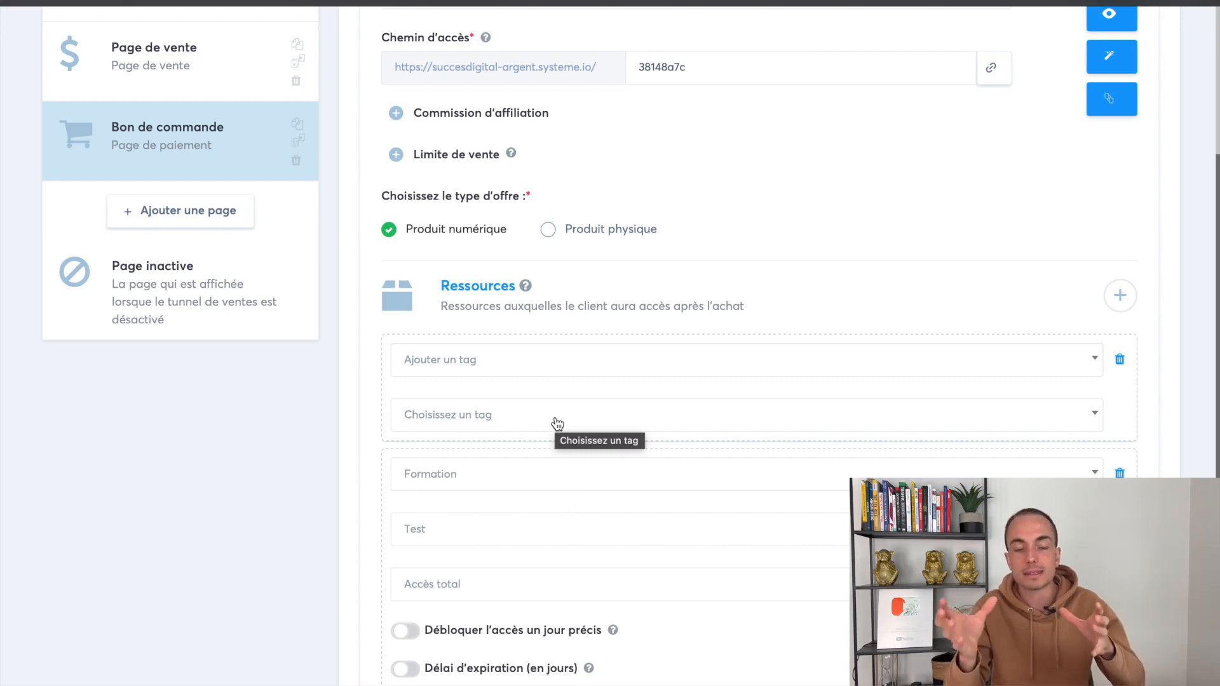
{"action": "left_click", "coordinate": [557, 424]}
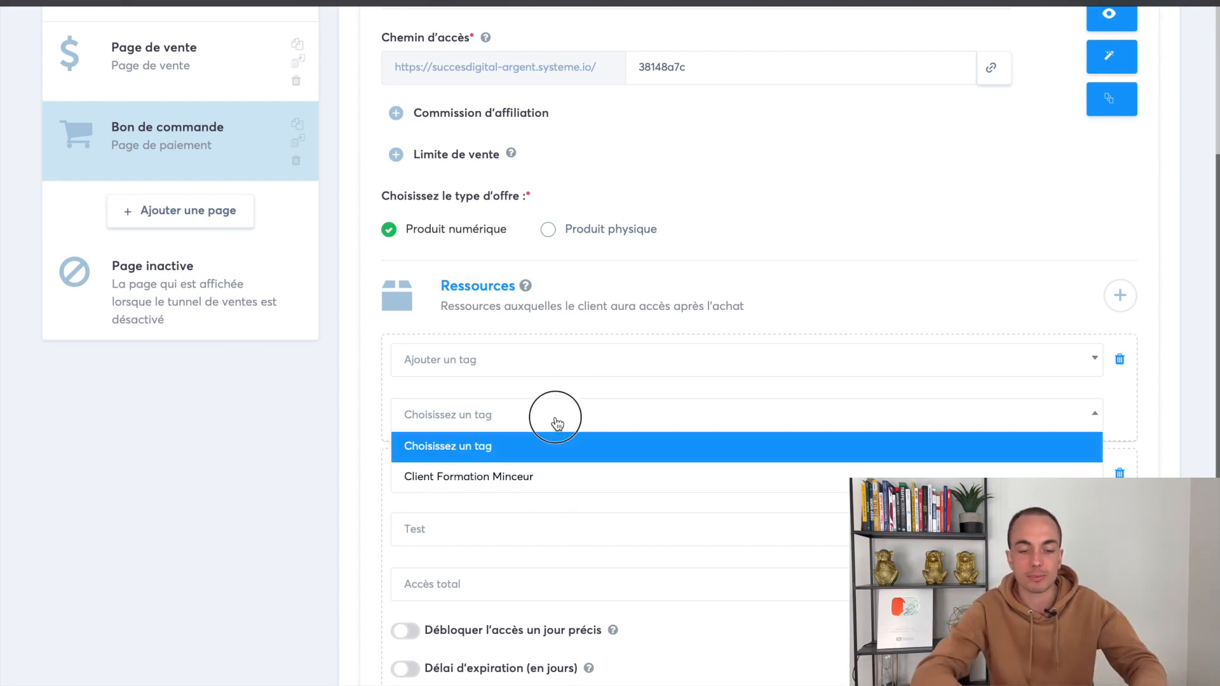
{"action": "left_click", "coordinate": [545, 384]}
{"action": "left_click", "coordinate": [518, 413]}
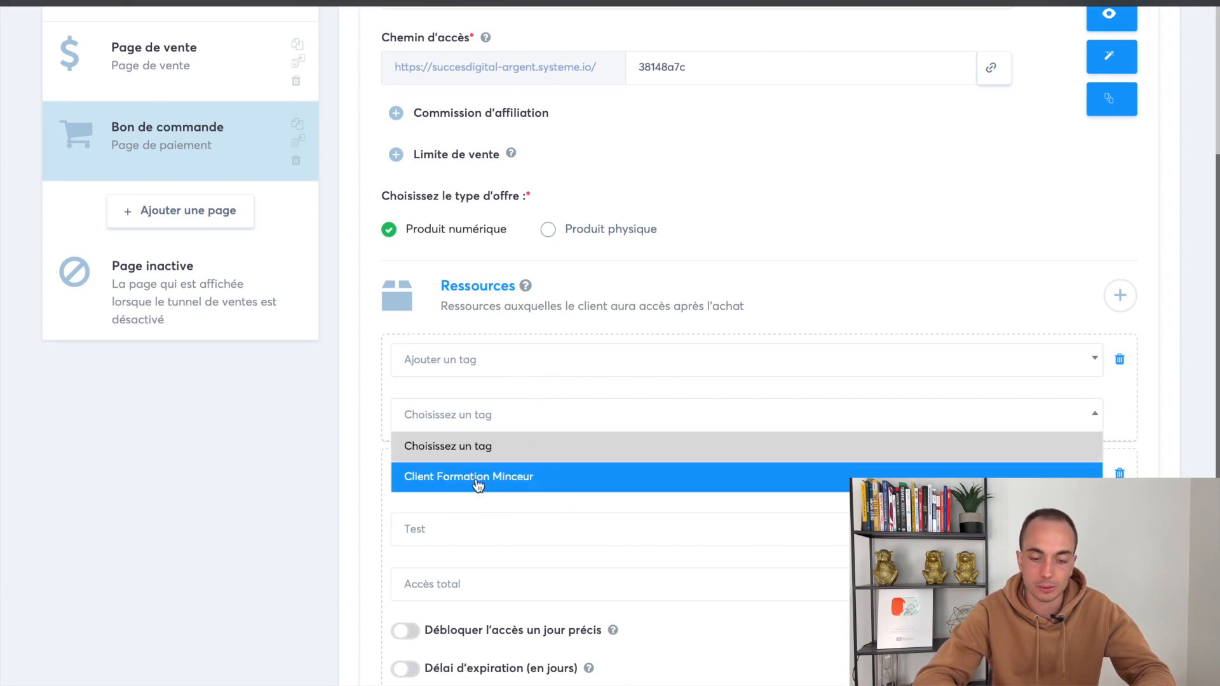
{"action": "left_click", "coordinate": [507, 480]}
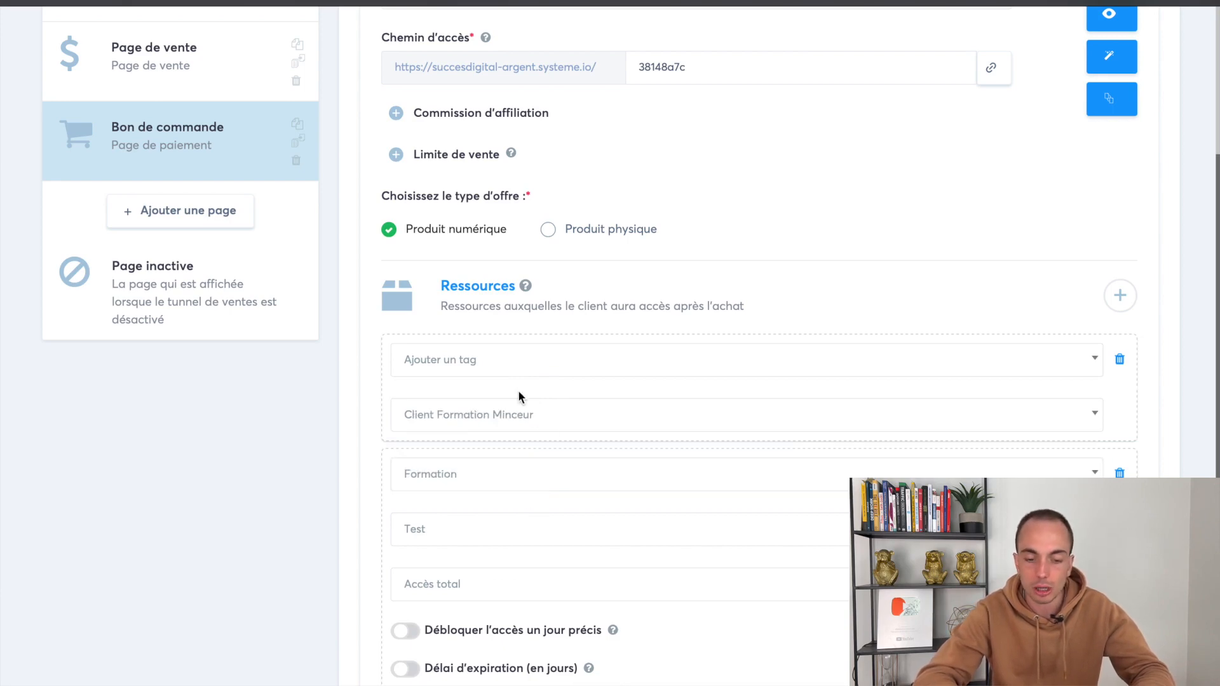
{"action": "scroll", "coordinate": [507, 135], "scroll_direction": "up", "scroll_amount": 3}
{"action": "scroll", "coordinate": [507, 135], "scroll_direction": "up", "scroll_amount": 1}
{"action": "mouse_move", "coordinate": [491, 51]}
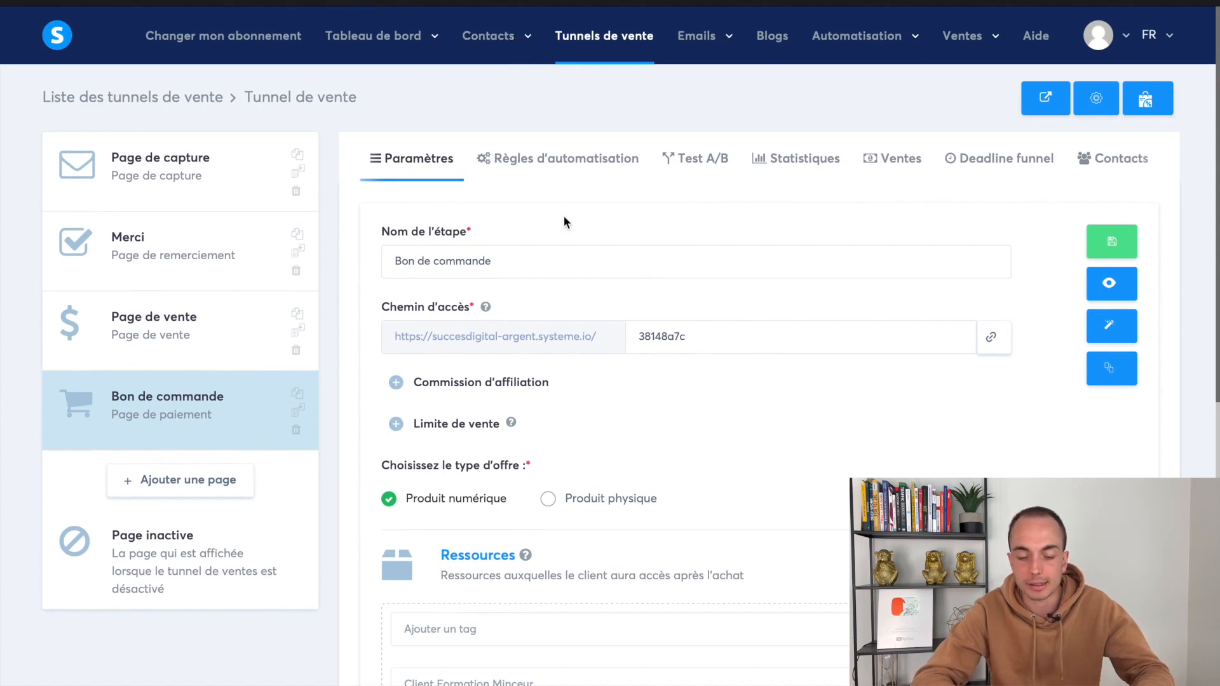
{"action": "scroll", "coordinate": [563, 220], "scroll_direction": "down", "scroll_amount": 4}
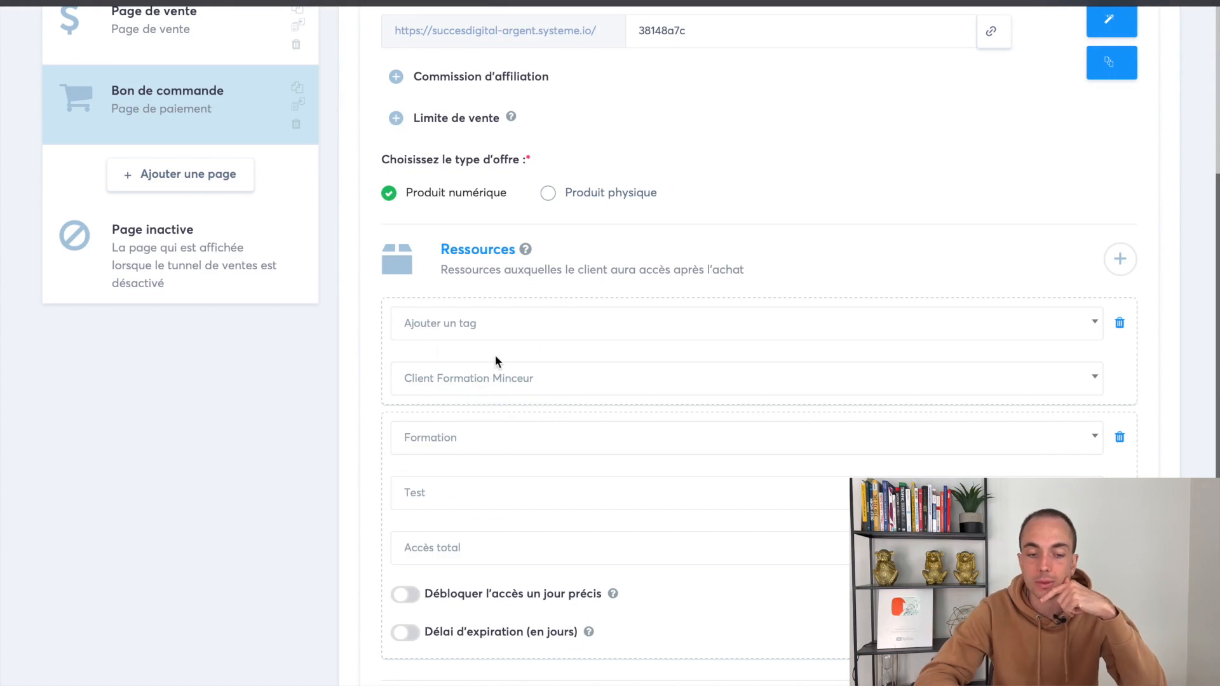
{"action": "scroll", "coordinate": [494, 357], "scroll_direction": "up", "scroll_amount": 2}
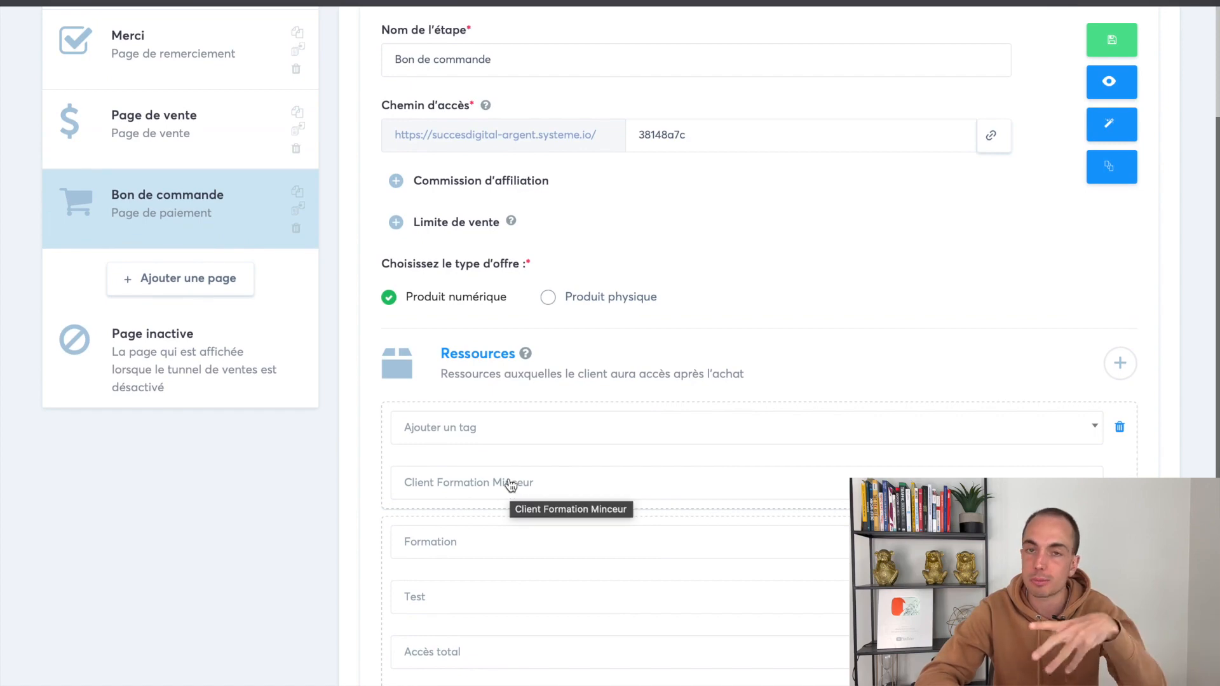
{"action": "scroll", "coordinate": [610, 417], "scroll_direction": "up", "scroll_amount": 4}
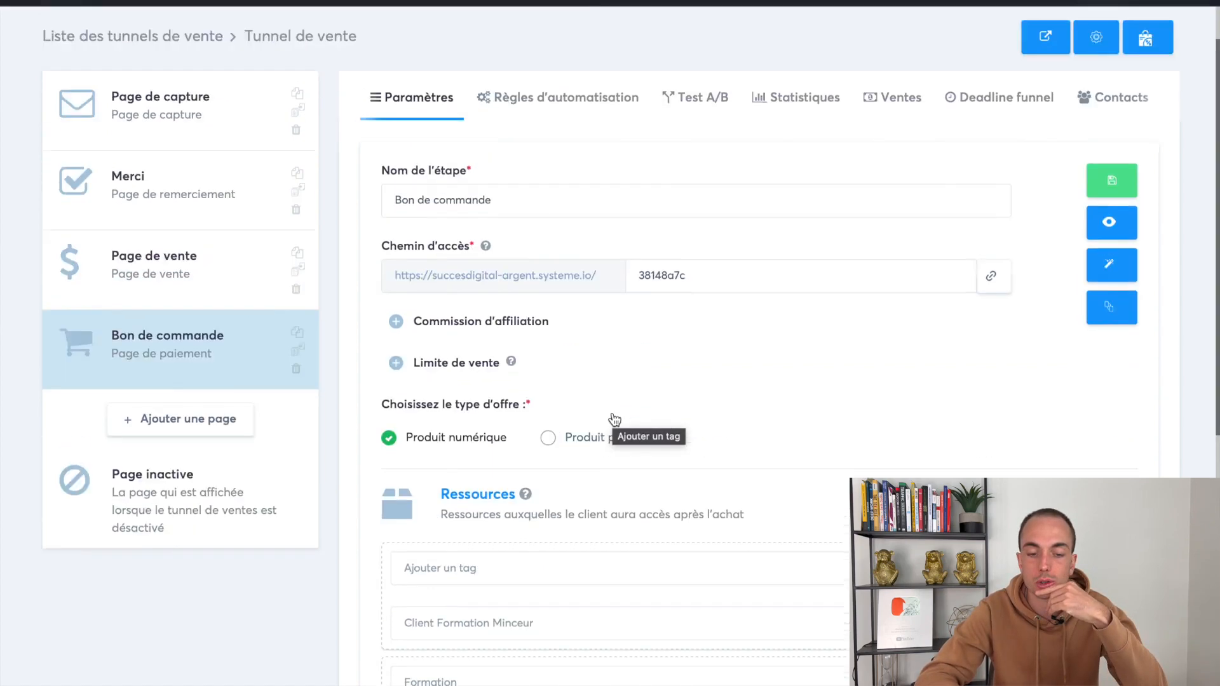
{"action": "mouse_move", "coordinate": [692, 53]}
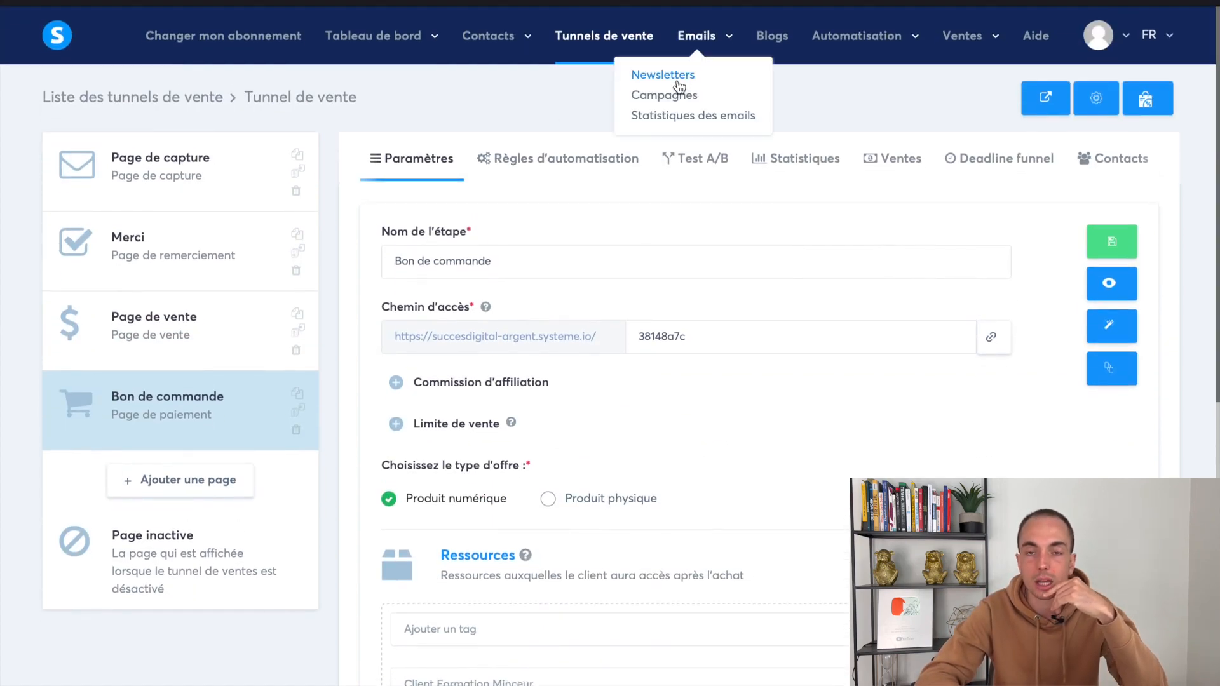
{"action": "scroll", "coordinate": [615, 386], "scroll_direction": "down", "scroll_amount": 4}
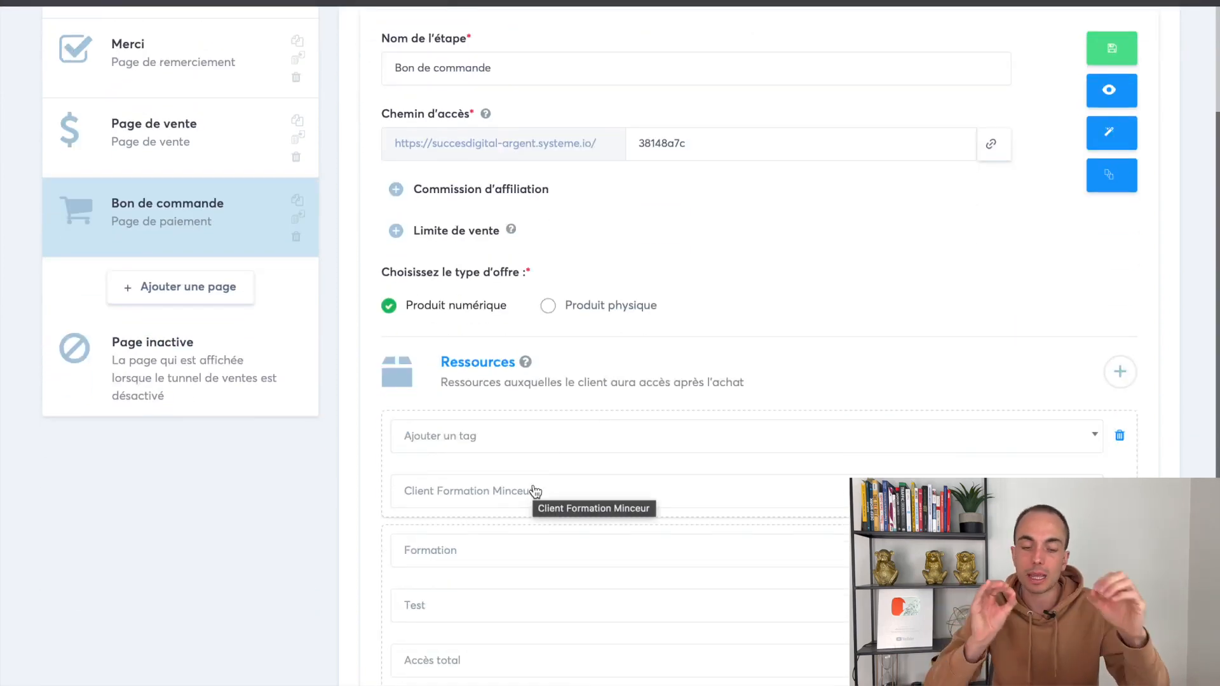
{"action": "scroll", "coordinate": [535, 491], "scroll_direction": "down", "scroll_amount": 5}
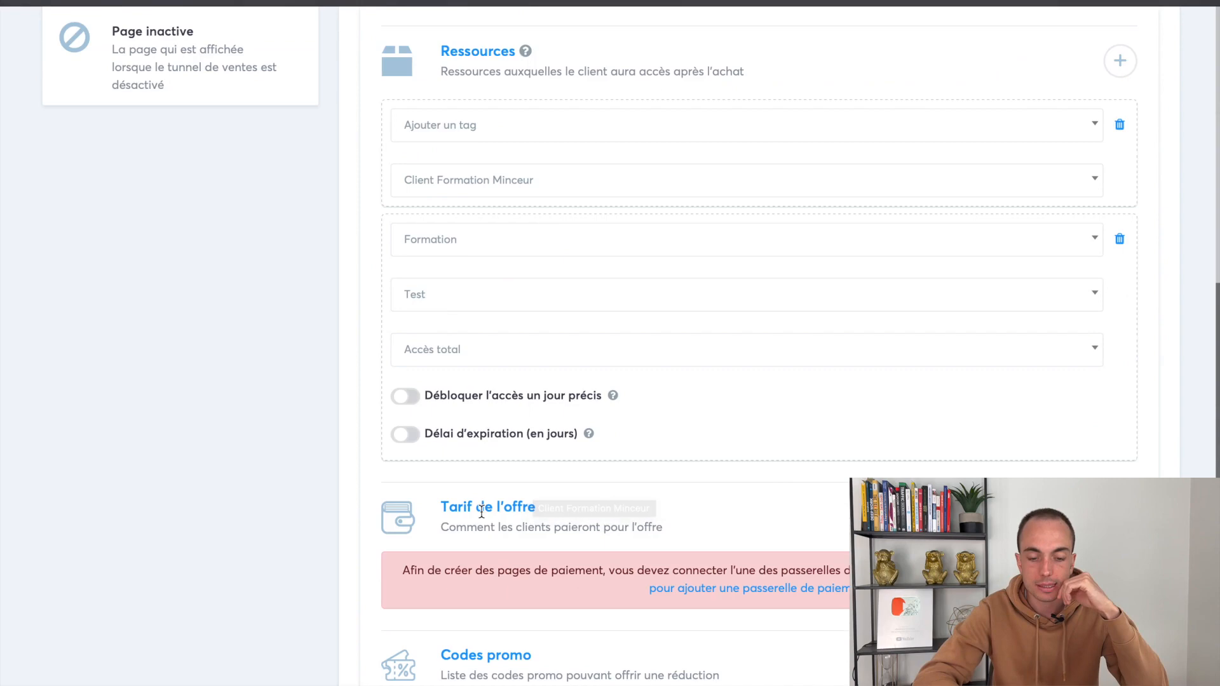
{"action": "scroll", "coordinate": [745, 384], "scroll_direction": "up", "scroll_amount": 8}
{"action": "left_click", "coordinate": [1111, 241]}
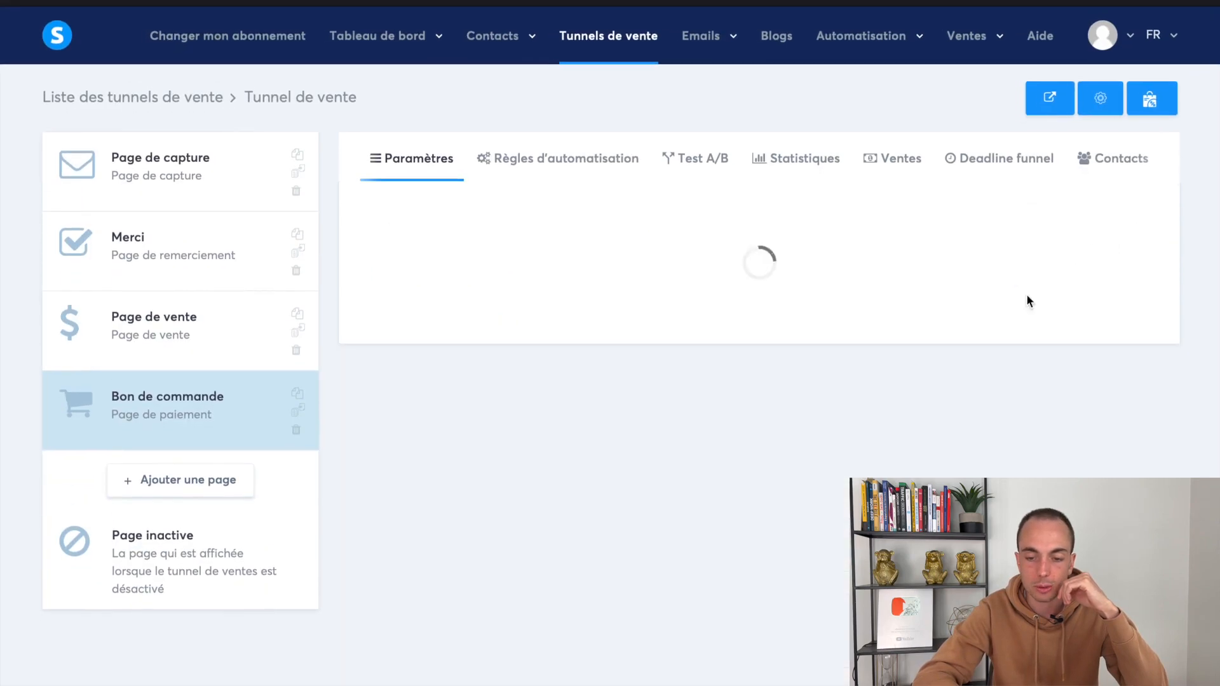
{"action": "scroll", "coordinate": [974, 392], "scroll_direction": "down", "scroll_amount": 8}
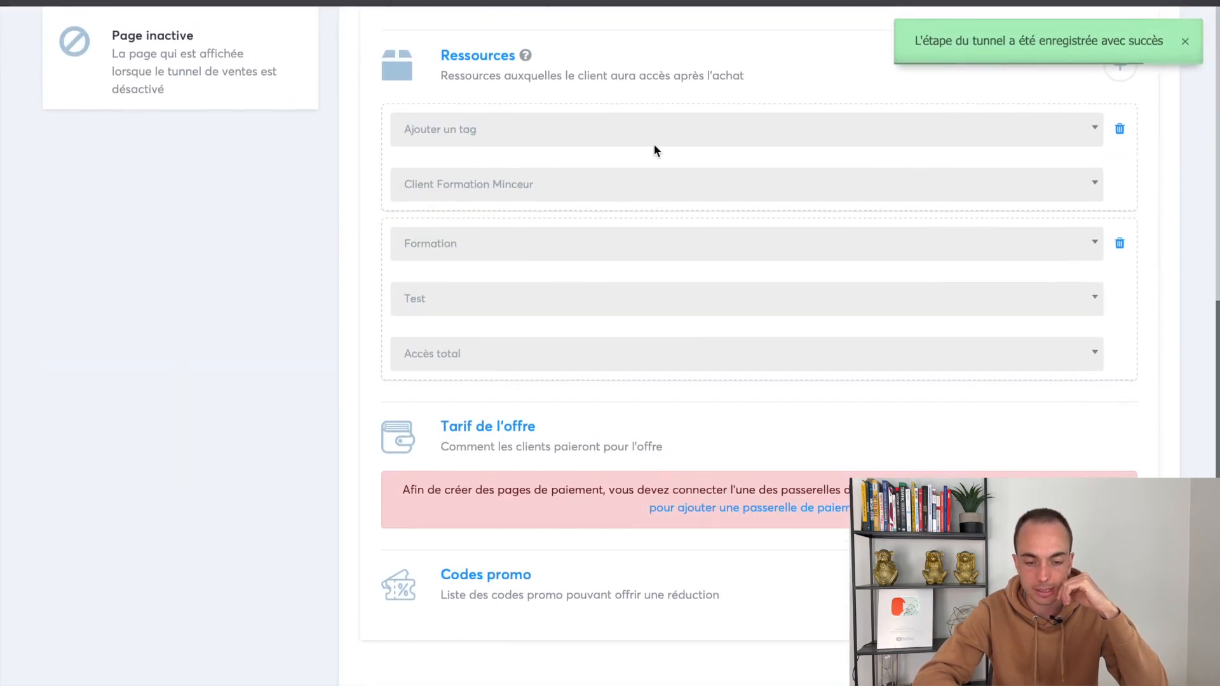
{"action": "left_click_drag", "start_coordinate": [459, 432], "coordinate": [613, 431]}
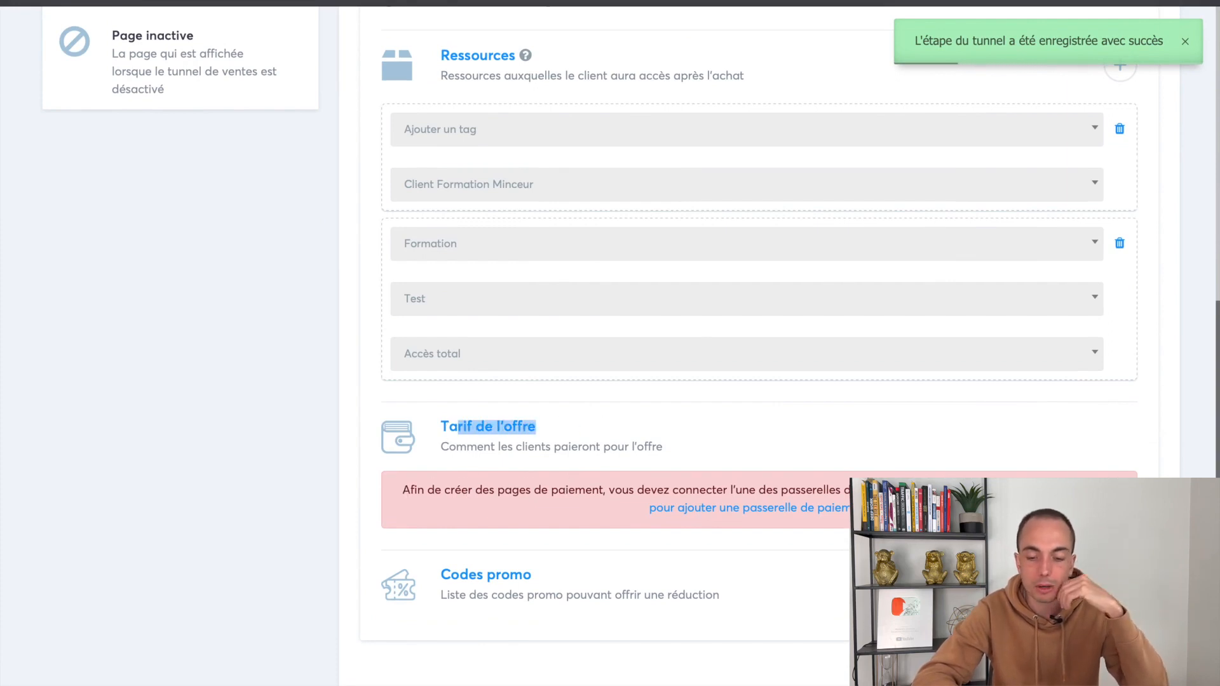
{"action": "left_click", "coordinate": [613, 432]}
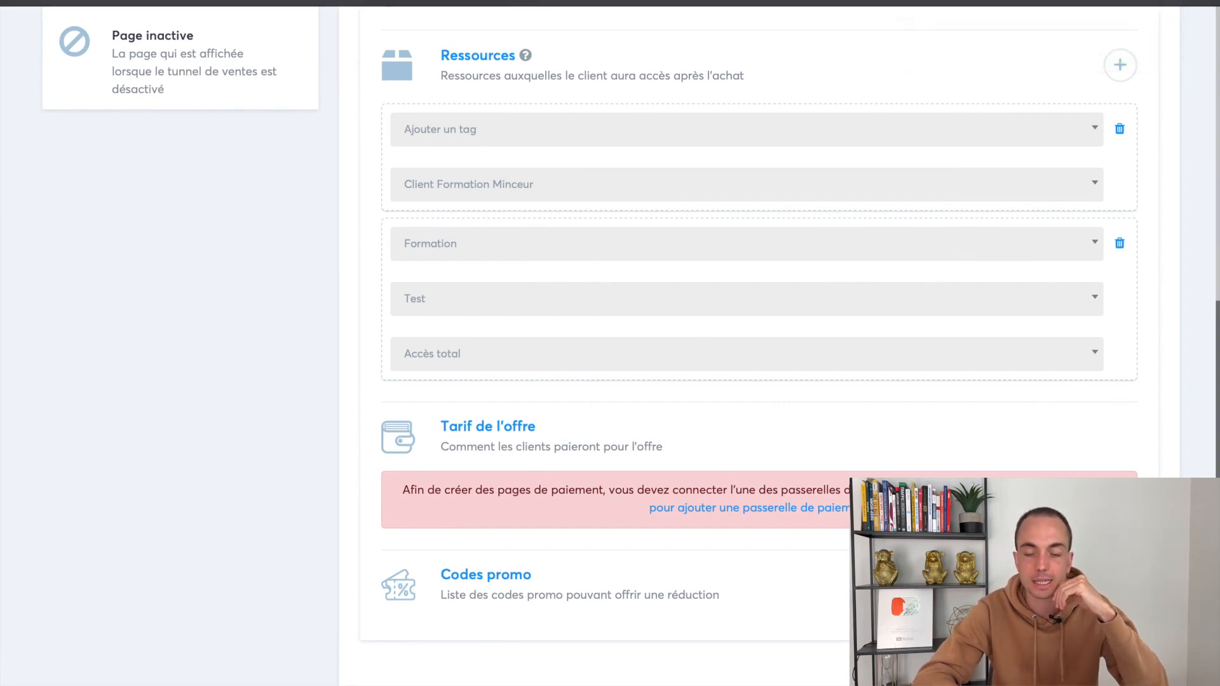
{"action": "left_click_drag", "start_coordinate": [443, 431], "coordinate": [602, 436]}
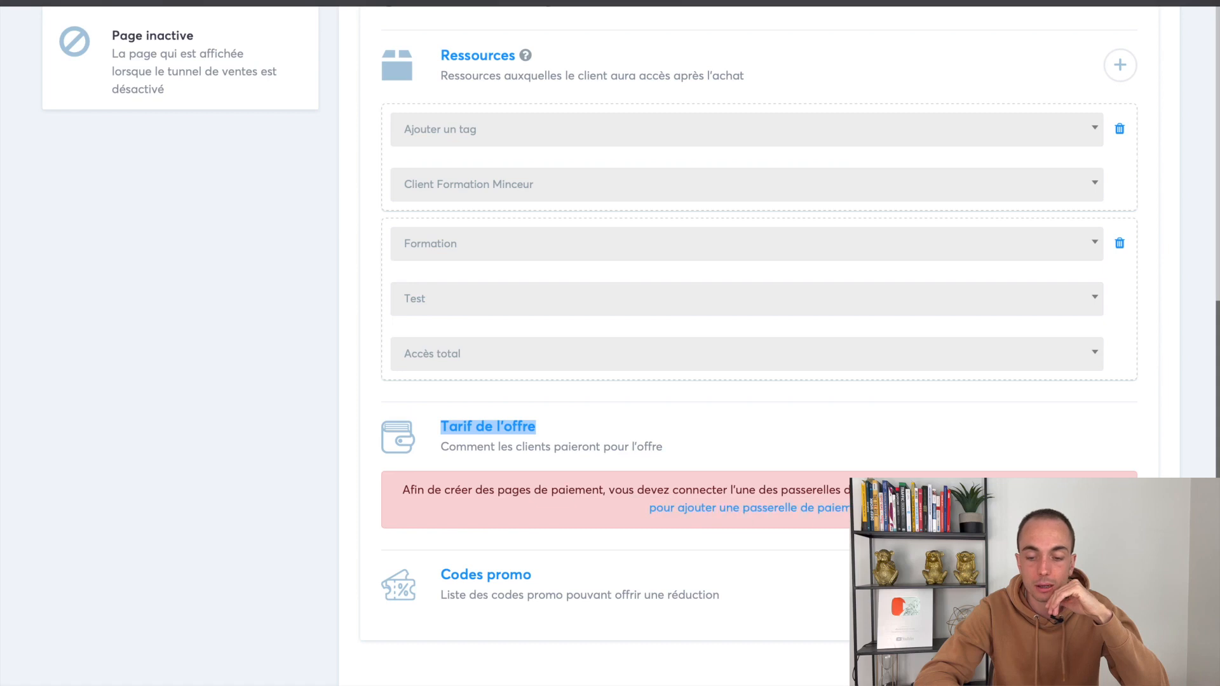
{"action": "left_click_drag", "start_coordinate": [1021, 487], "coordinate": [1017, 508]}
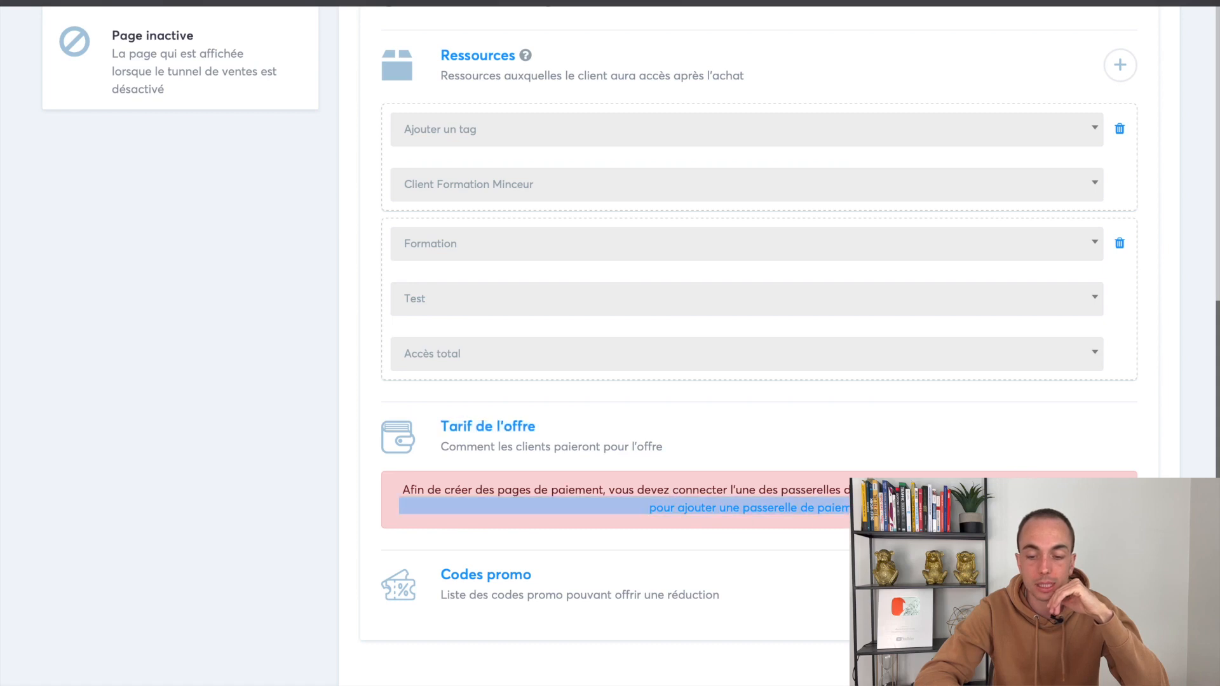
{"action": "left_click", "coordinate": [815, 526]}
{"action": "right_click", "coordinate": [806, 507]}
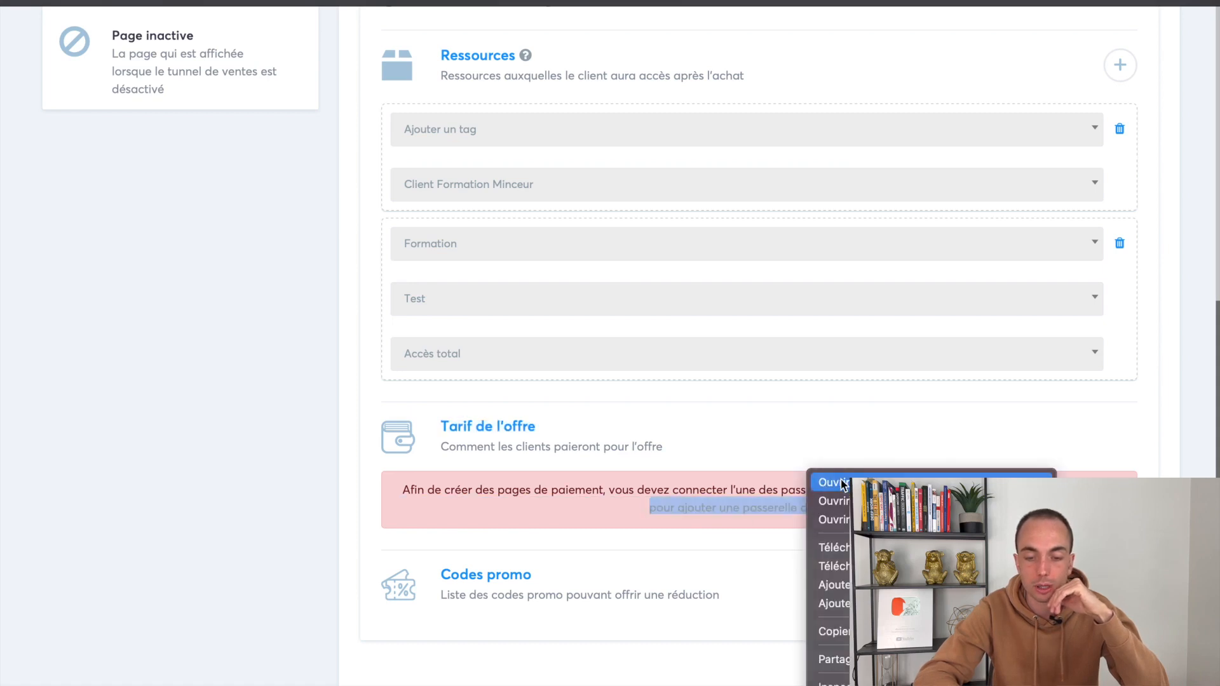
Open payment gateway settings in a new tab and review Stripe, Paypal, MercadoPago, Razorpay, Flutterwave
{"action": "left_click", "coordinate": [831, 483]}
{"action": "left_click", "coordinate": [784, 19]}
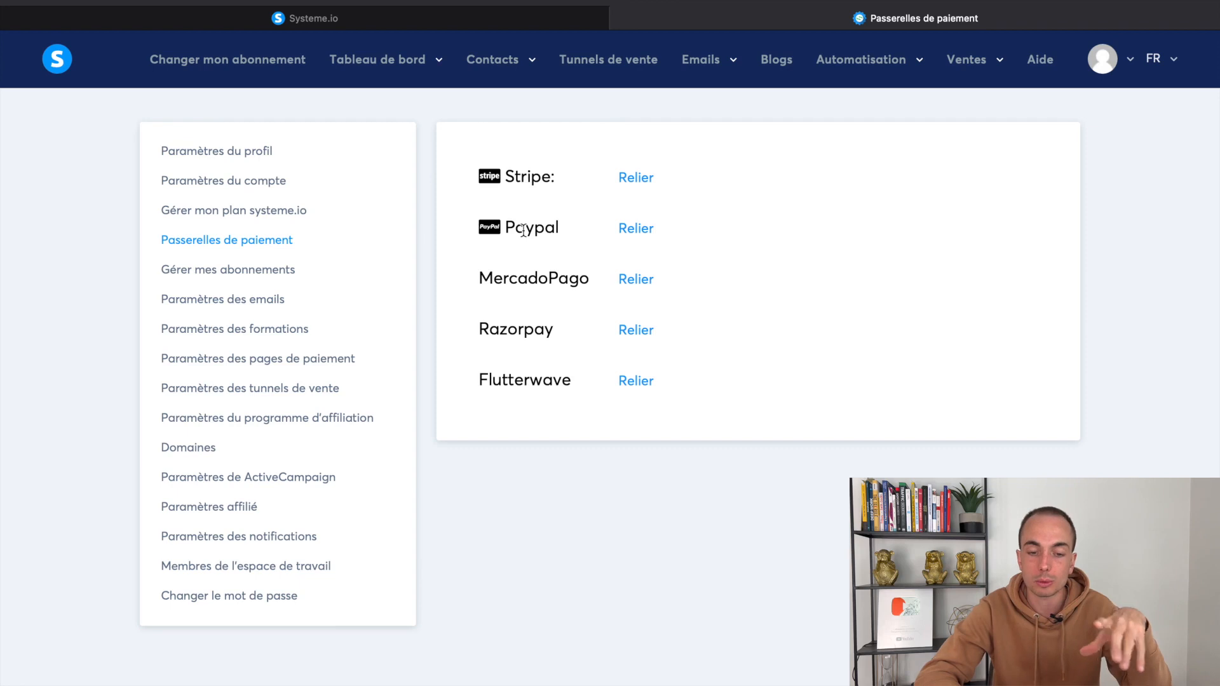
{"action": "left_click_drag", "start_coordinate": [472, 287], "coordinate": [572, 409]}
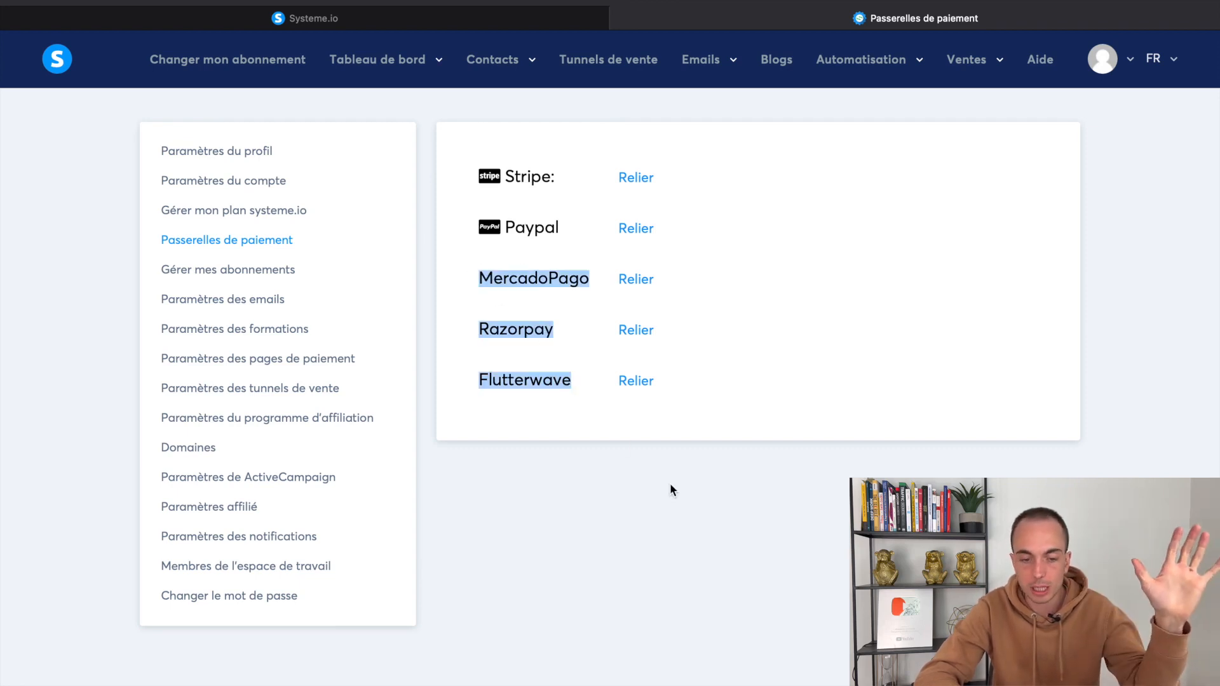
{"action": "left_click", "coordinate": [585, 250]}
{"action": "mouse_move", "coordinate": [499, 174]}
{"action": "left_mouse_down"}
{"action": "mouse_move", "coordinate": [597, 271]}
{"action": "mouse_move", "coordinate": [558, 197]}
{"action": "mouse_move", "coordinate": [517, 170]}
{"action": "left_mouse_up"}
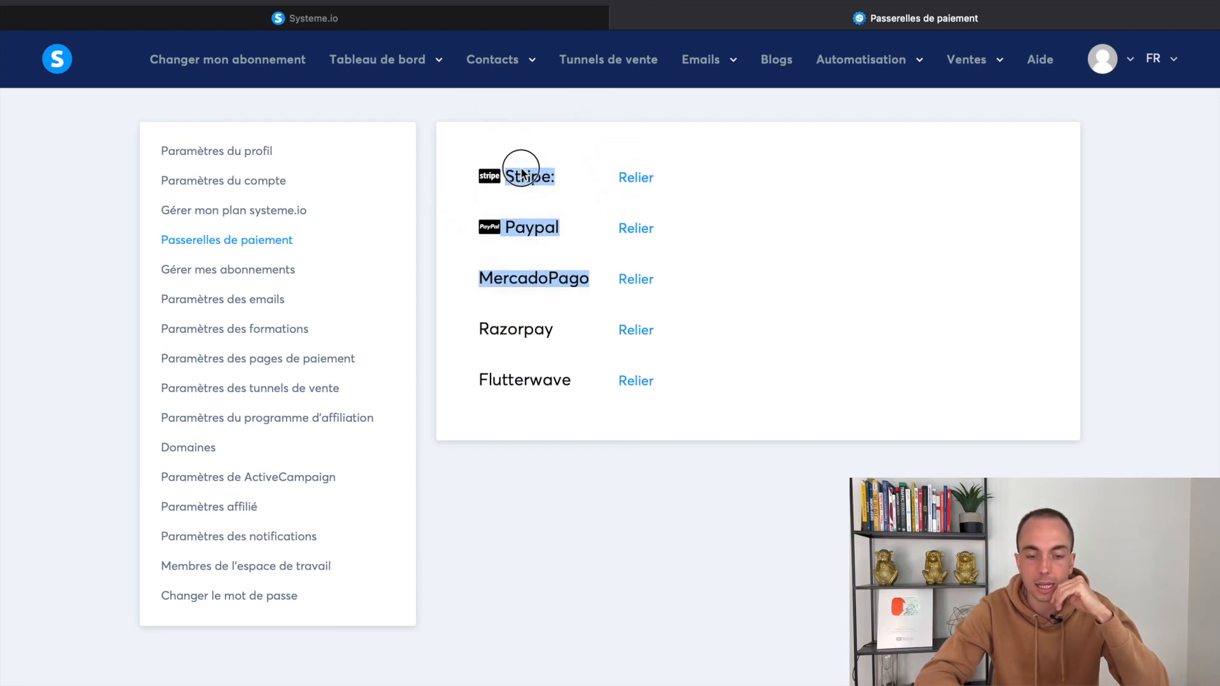
{"action": "double_click", "coordinate": [521, 167]}
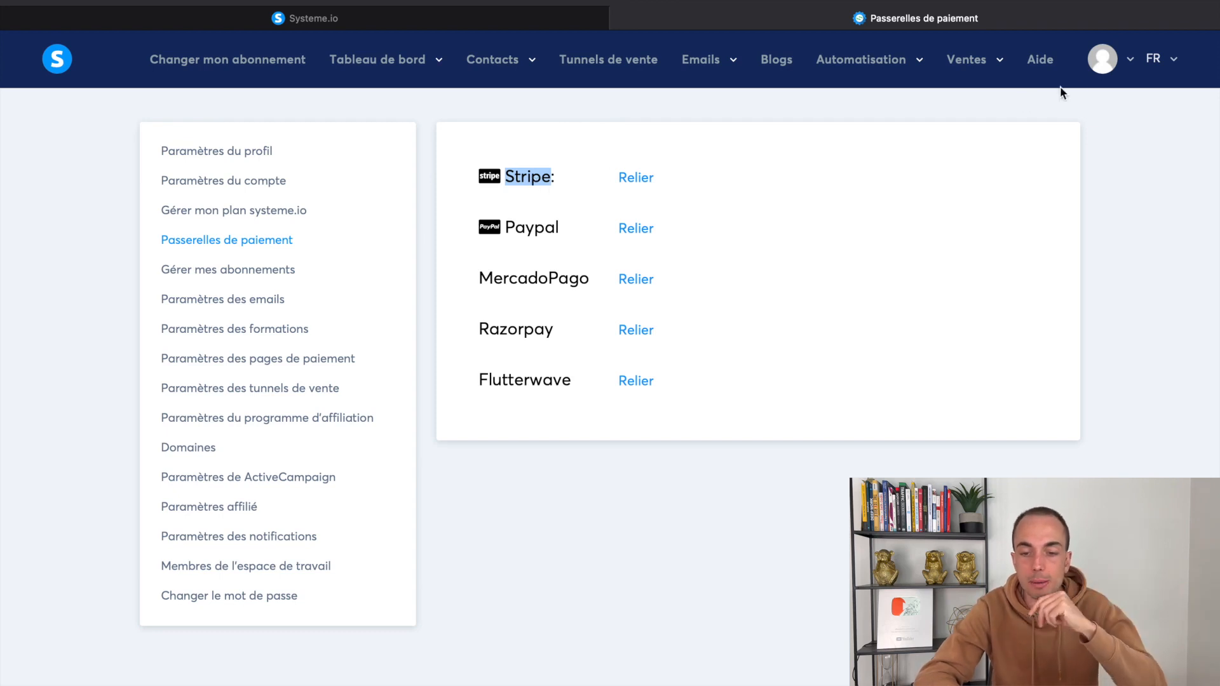
Open the Aide help page in a new tab and switch to it
{"action": "right_click", "coordinate": [1049, 70]}
{"action": "left_click", "coordinate": [1034, 76]}
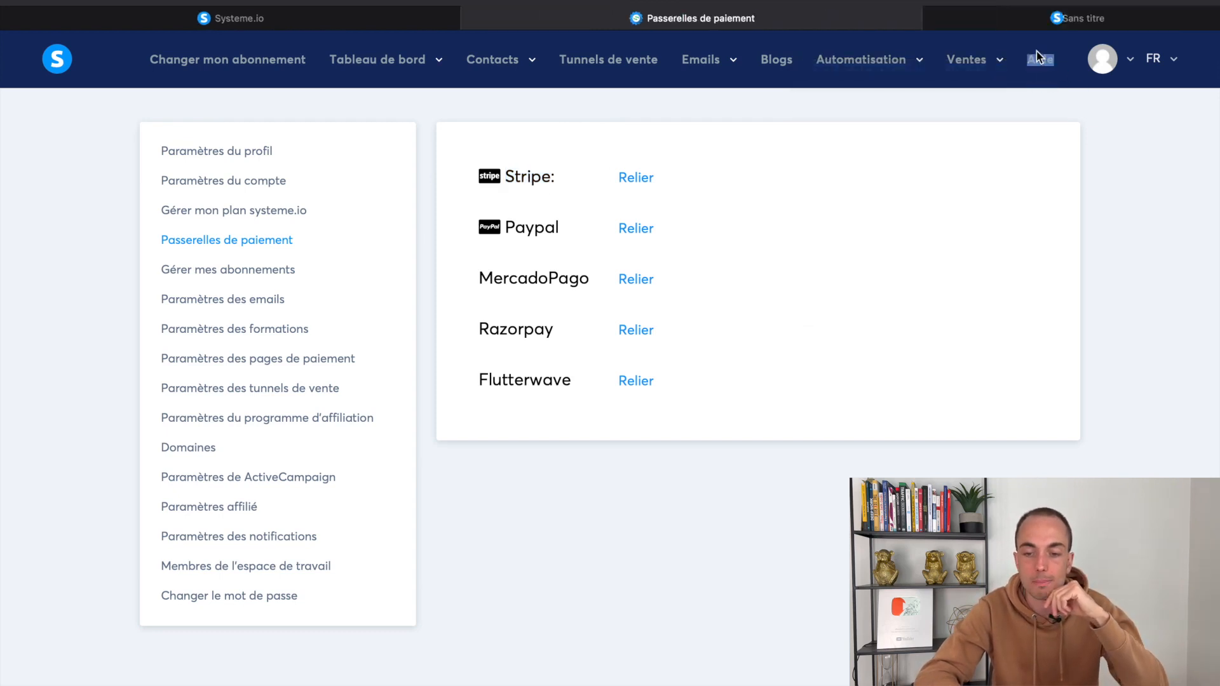
{"action": "left_click", "coordinate": [1021, 19]}
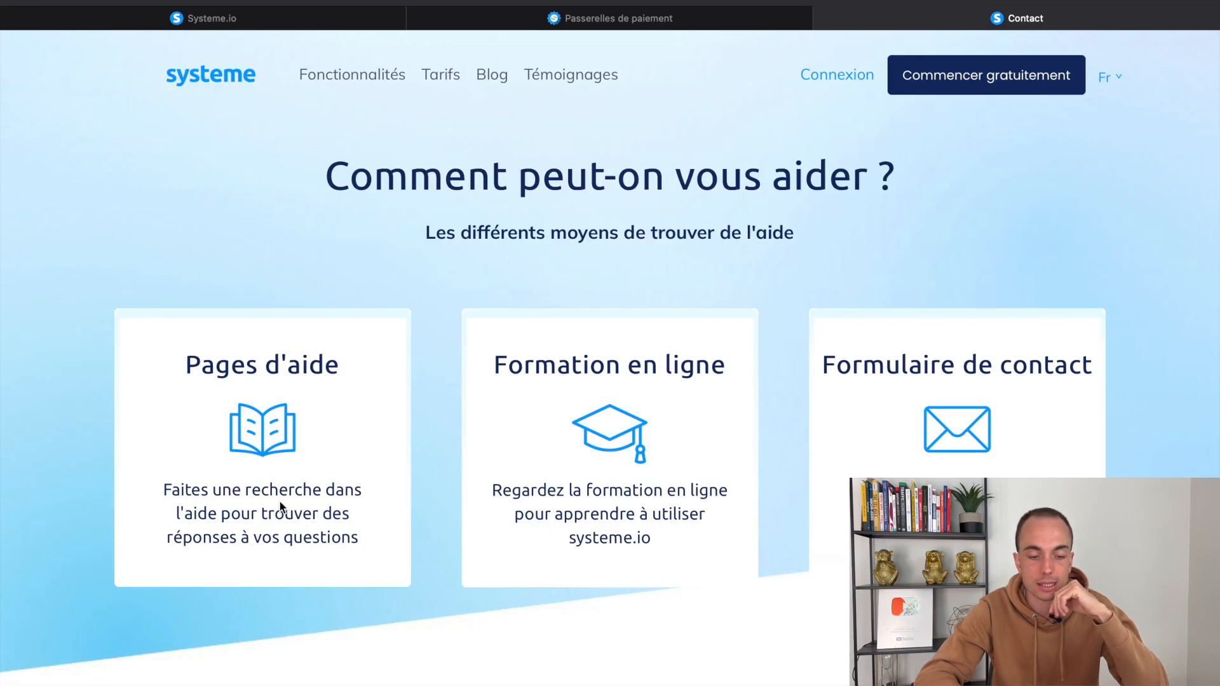
Search the help pages for 'paypal' and open the PayPal account connection article
{"action": "left_click", "coordinate": [282, 498]}
{"action": "left_click", "coordinate": [471, 182]}
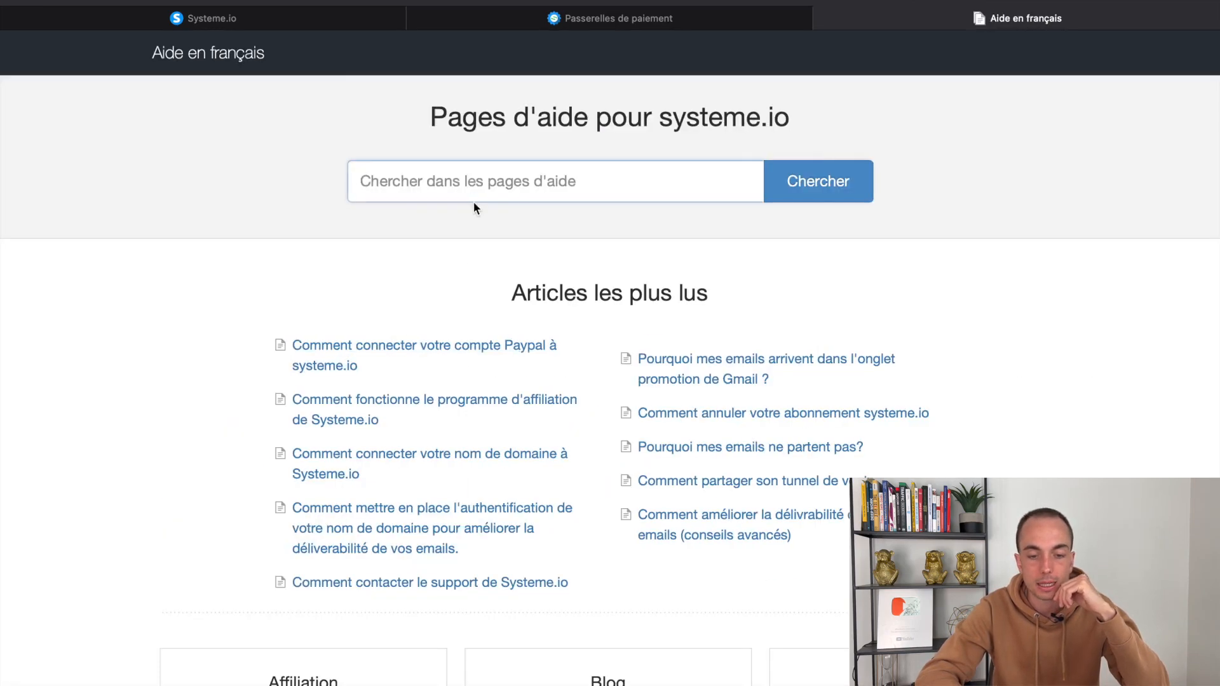
{"action": "type", "text": "paypal"}
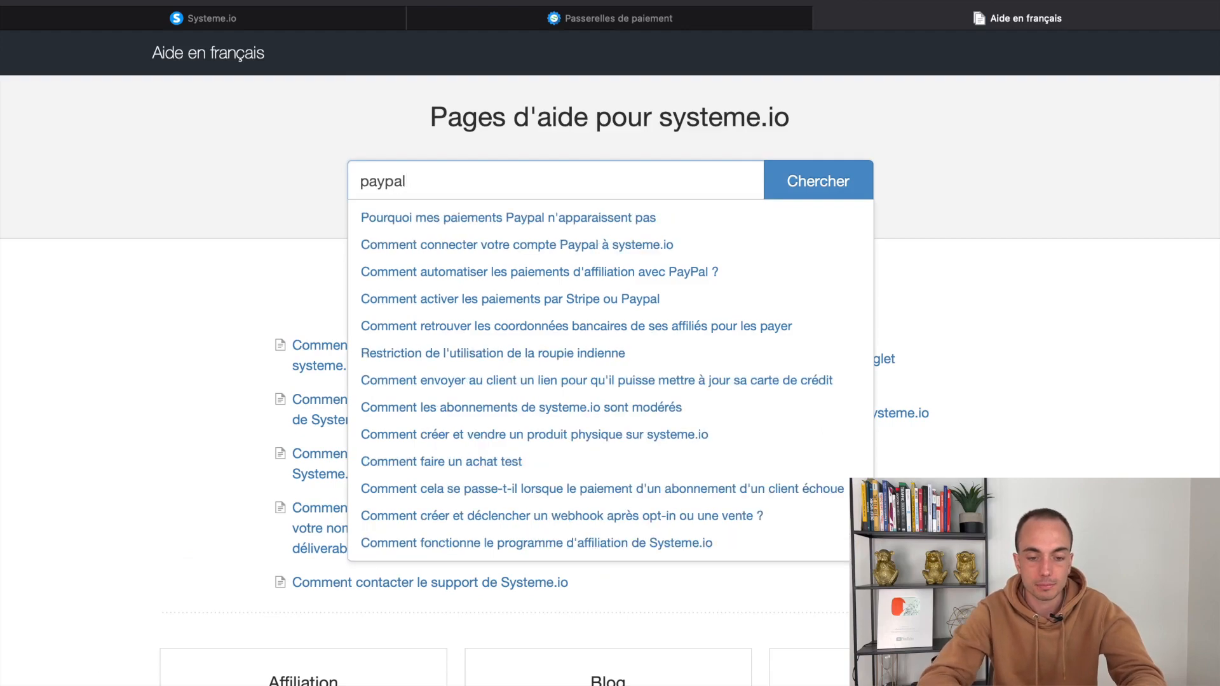
{"action": "left_click", "coordinate": [619, 245]}
Read through the PayPal article, then go back to the help-pages search
{"action": "scroll", "coordinate": [737, 369], "scroll_direction": "down", "scroll_amount": 15}
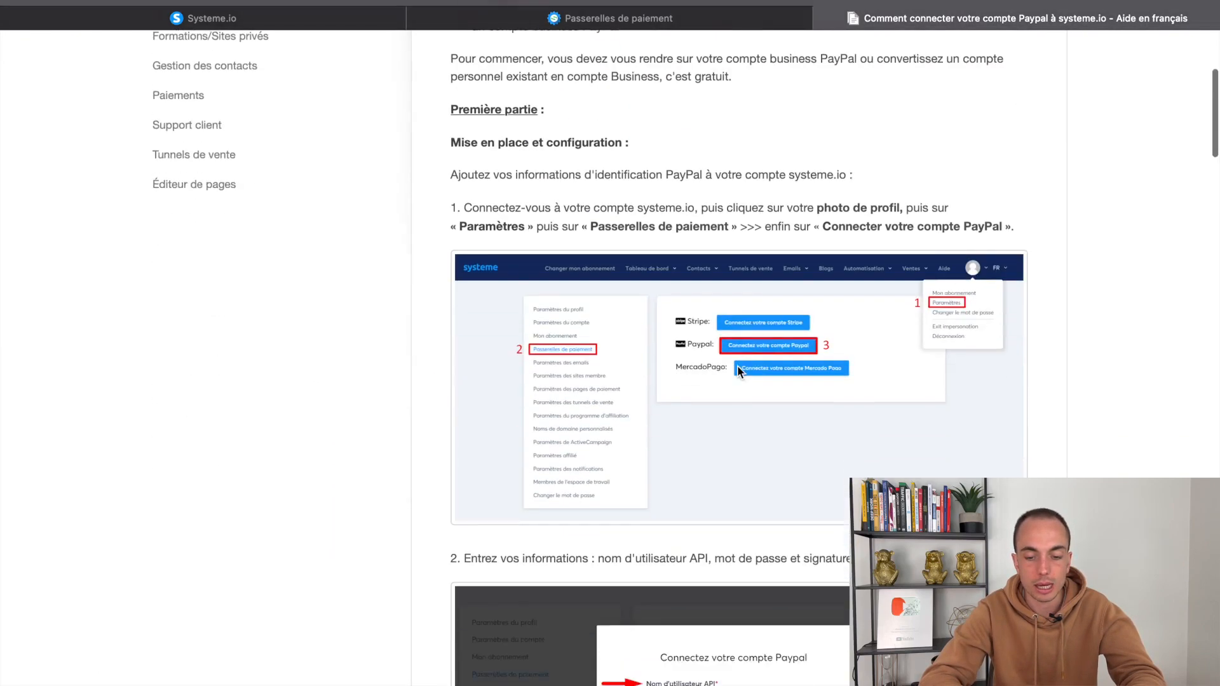
{"action": "scroll", "coordinate": [737, 367], "scroll_direction": "down", "scroll_amount": 20}
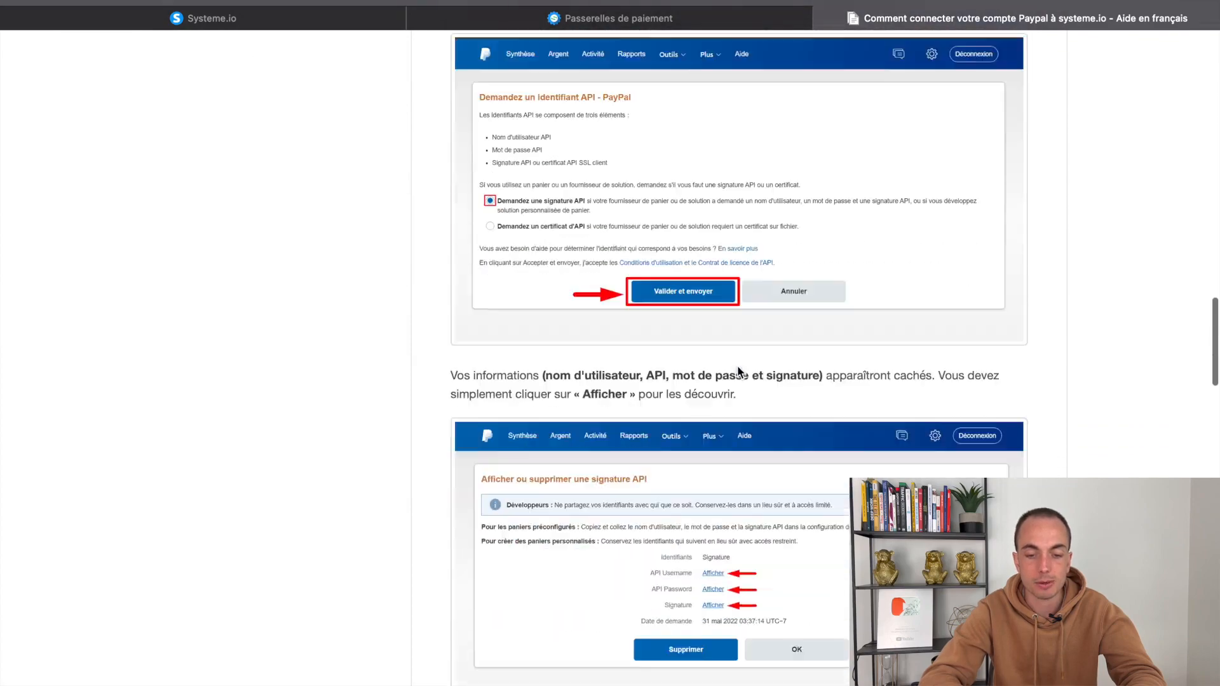
{"action": "scroll", "coordinate": [737, 372], "scroll_direction": "up", "scroll_amount": 12}
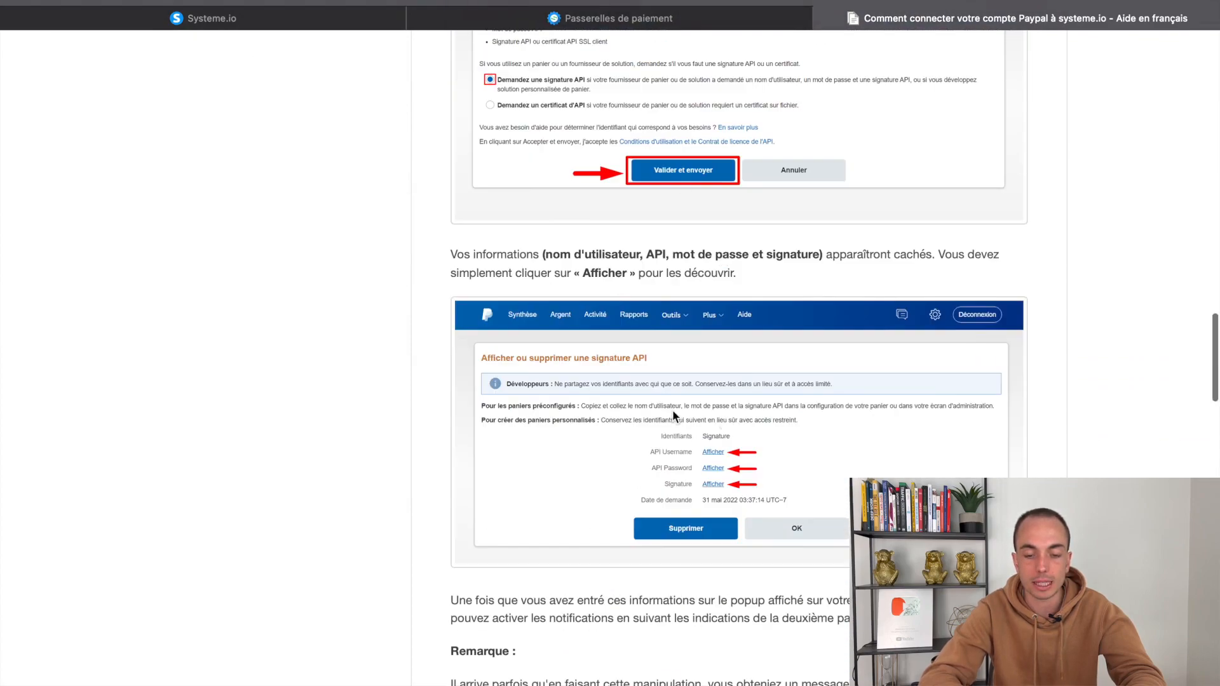
{"action": "scroll", "coordinate": [818, 478], "scroll_direction": "down", "scroll_amount": 10}
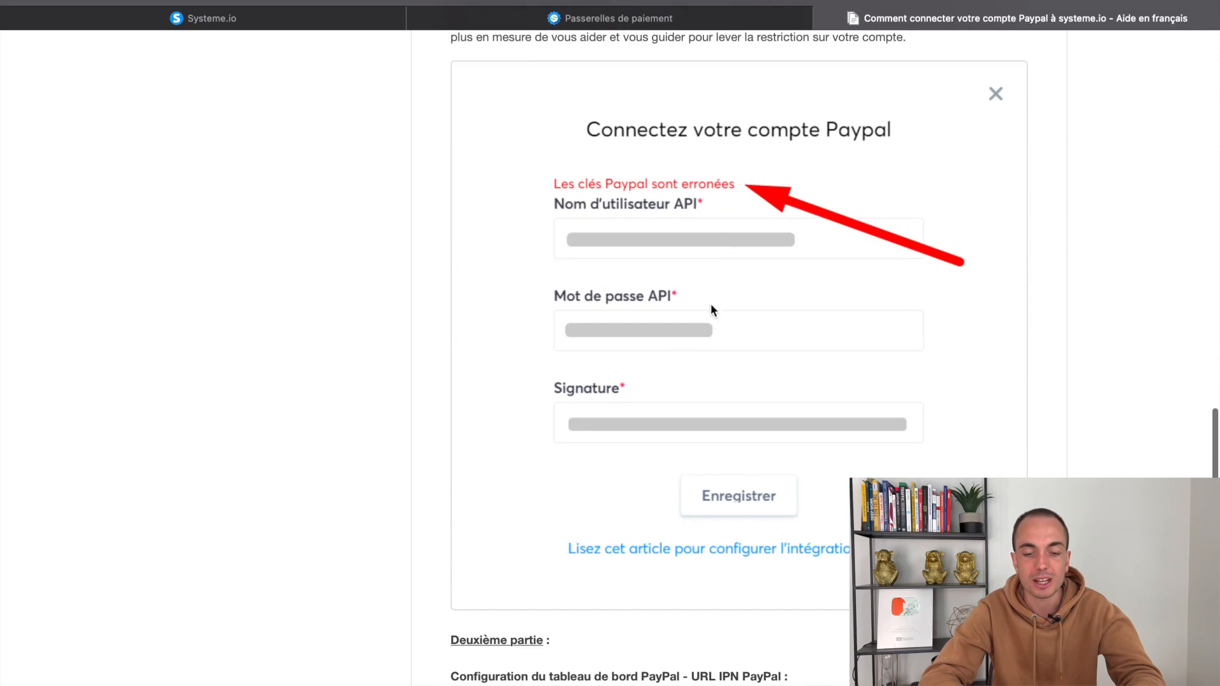
{"action": "scroll", "coordinate": [719, 245], "scroll_direction": "down", "scroll_amount": 20}
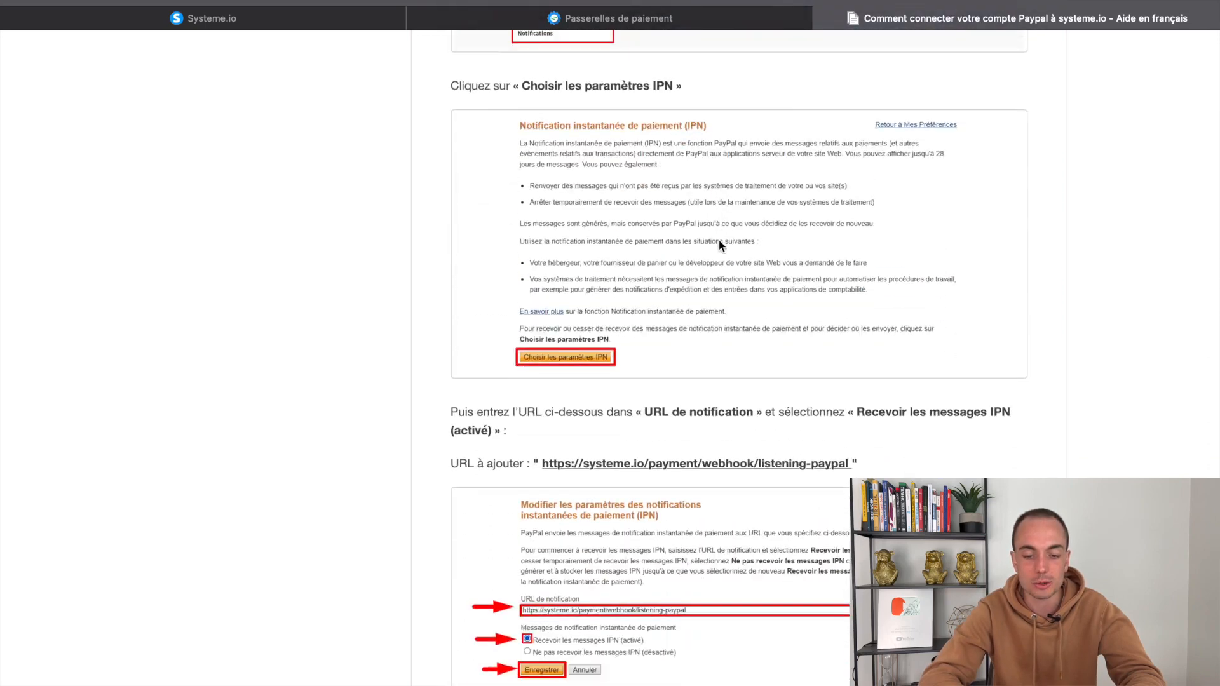
{"action": "scroll", "coordinate": [716, 216], "scroll_direction": "down", "scroll_amount": 5}
{"action": "scroll", "coordinate": [711, 197], "scroll_direction": "up", "scroll_amount": 20}
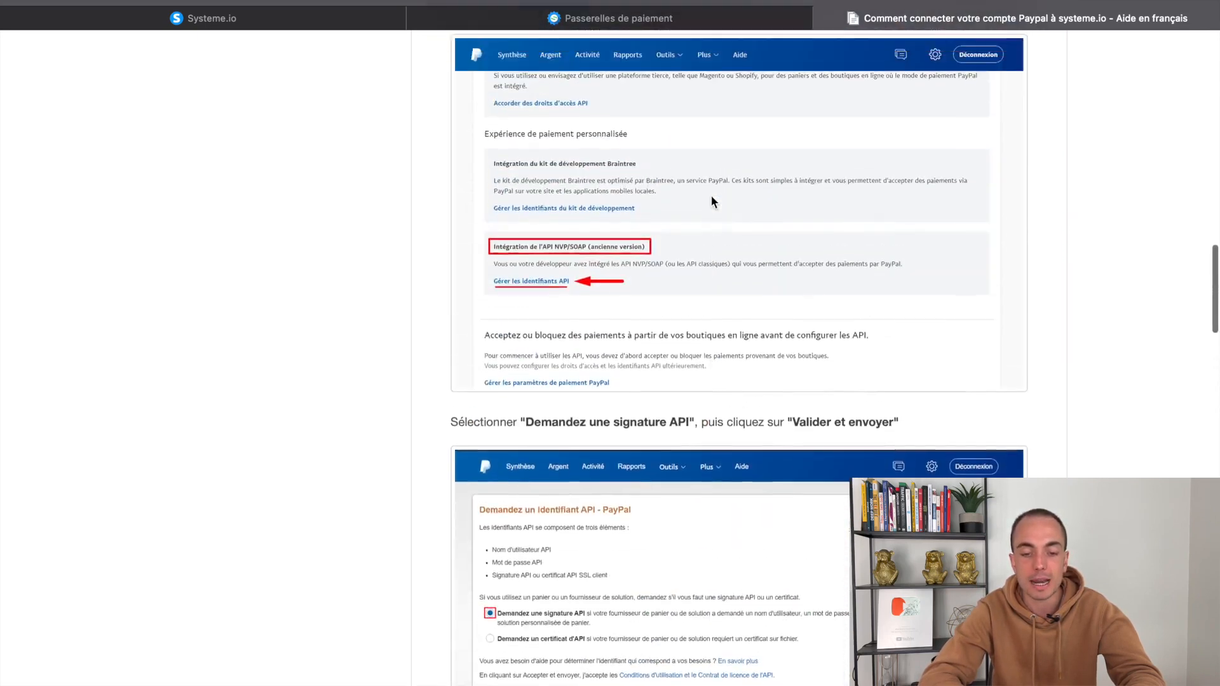
{"action": "scroll", "coordinate": [712, 198], "scroll_direction": "down", "scroll_amount": 1}
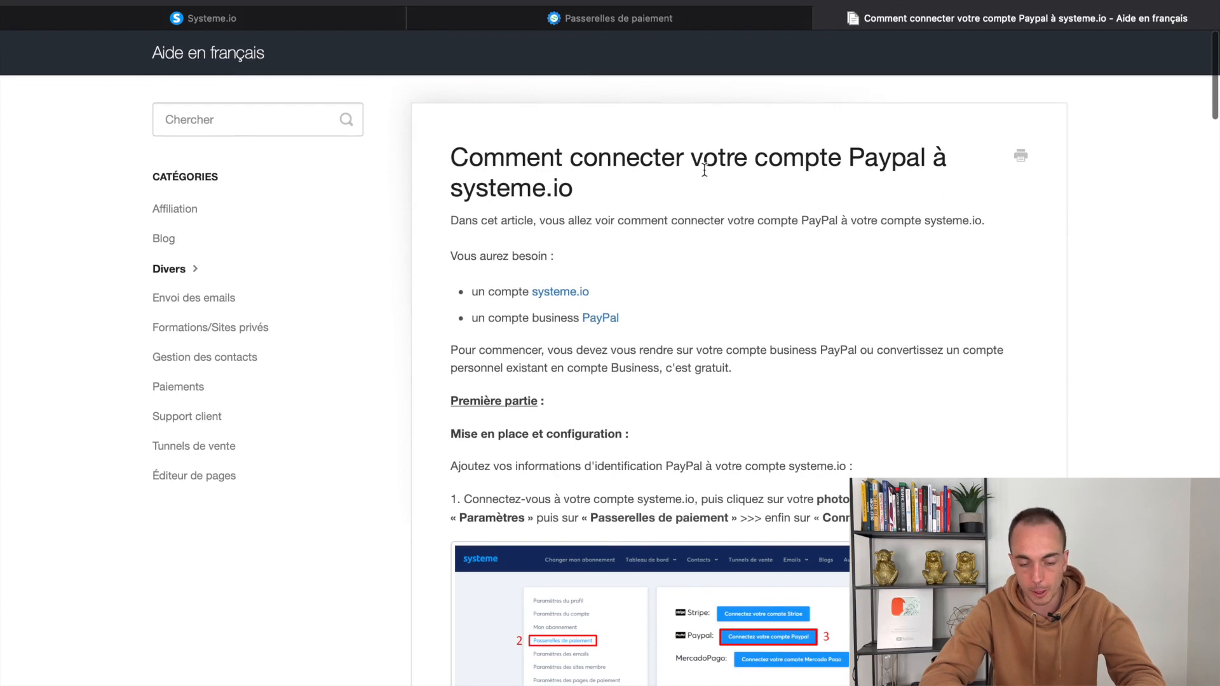
{"action": "left_click", "coordinate": [690, 22]}
{"action": "left_click", "coordinate": [851, 21]}
{"action": "left_click", "coordinate": [242, 117]}
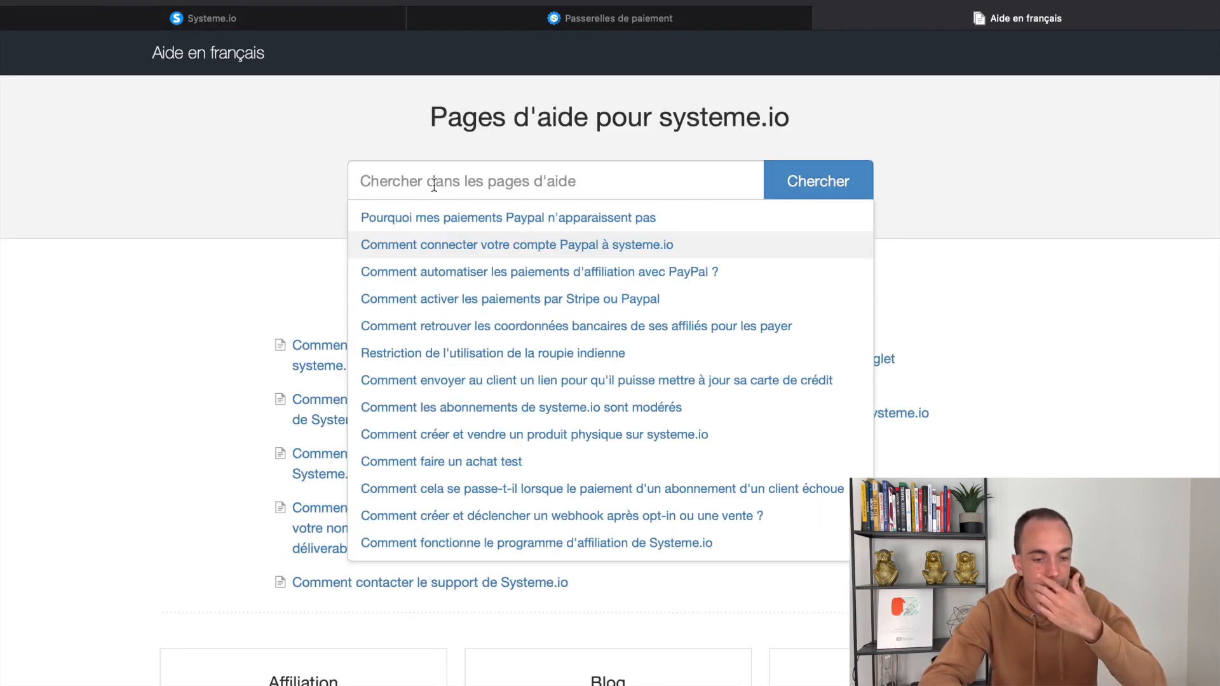
Search 'stripe' and read the Stripe account connection article's requirements
{"action": "type", "text": "stripe"}
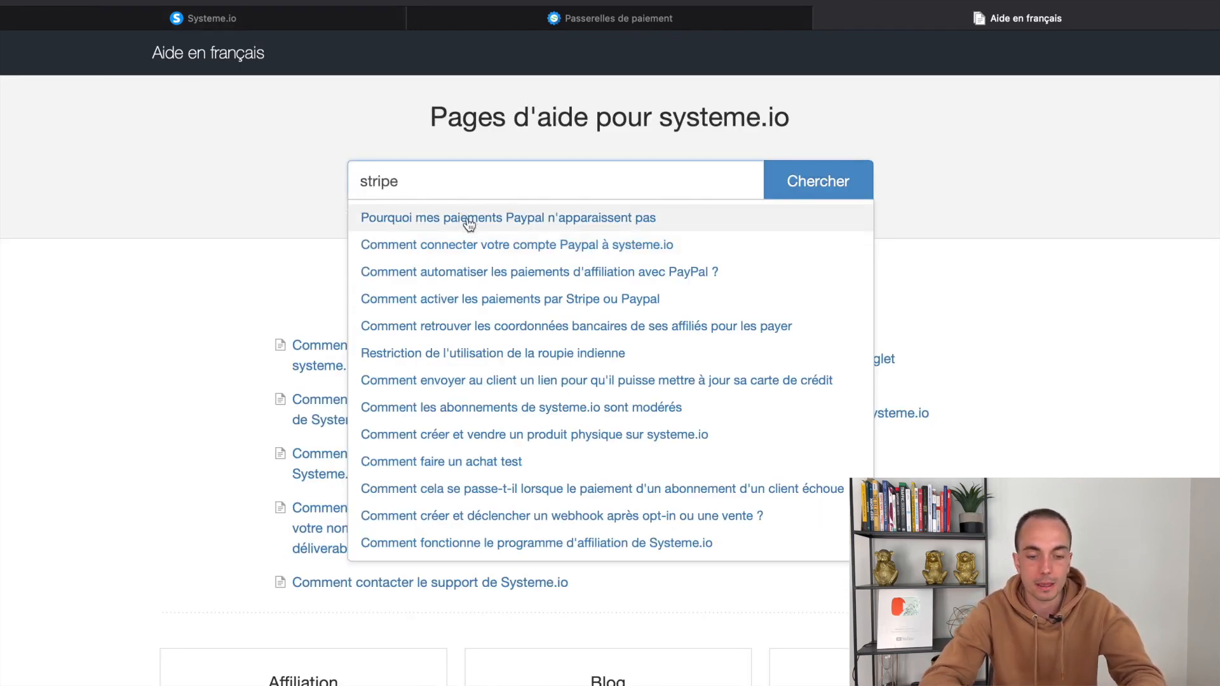
{"action": "left_click", "coordinate": [632, 218]}
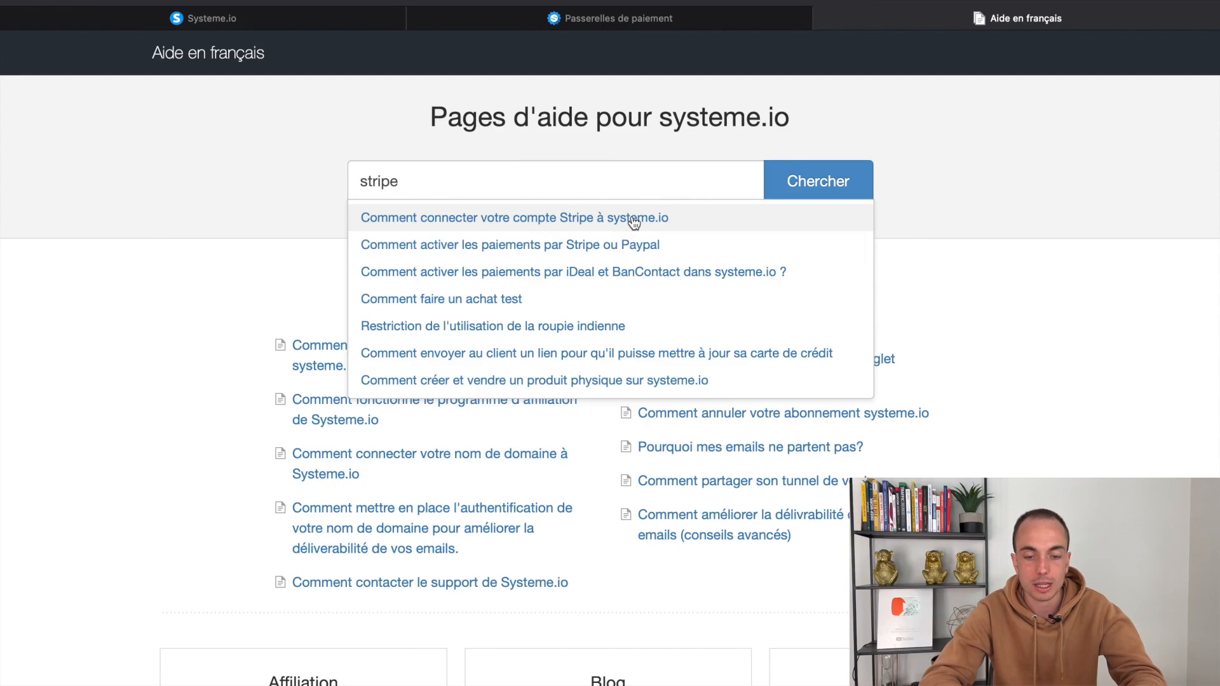
{"action": "scroll", "coordinate": [731, 267], "scroll_direction": "down", "scroll_amount": 20}
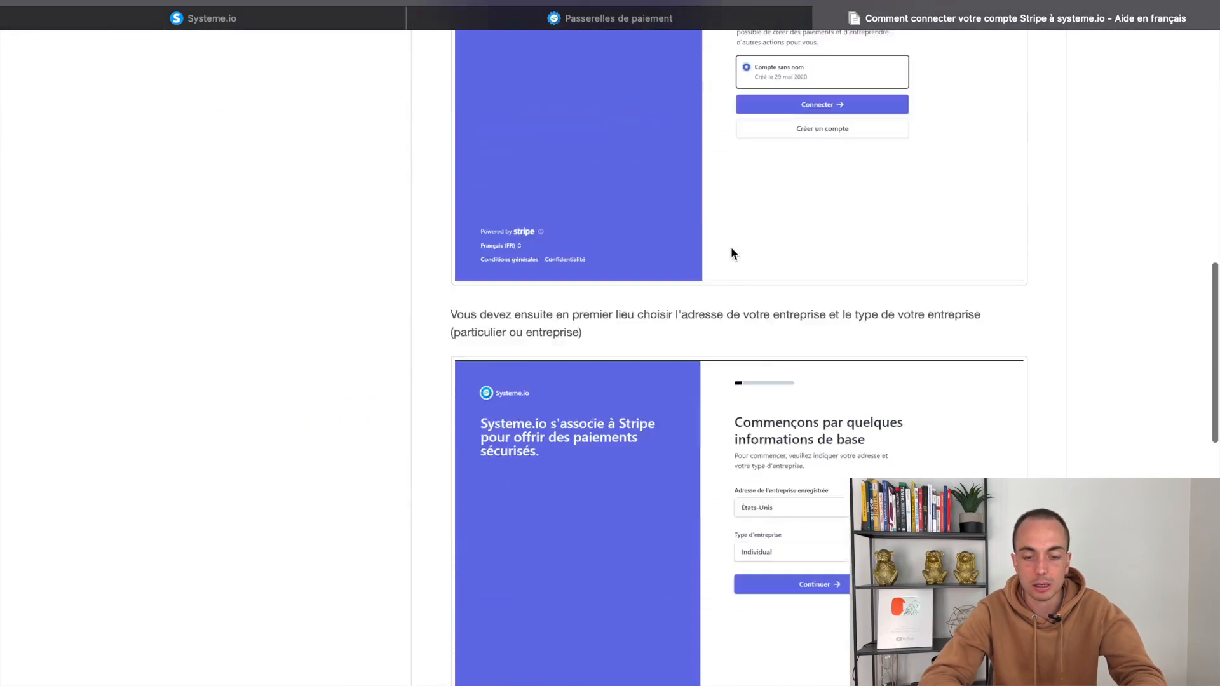
{"action": "scroll", "coordinate": [731, 246], "scroll_direction": "up", "scroll_amount": 20}
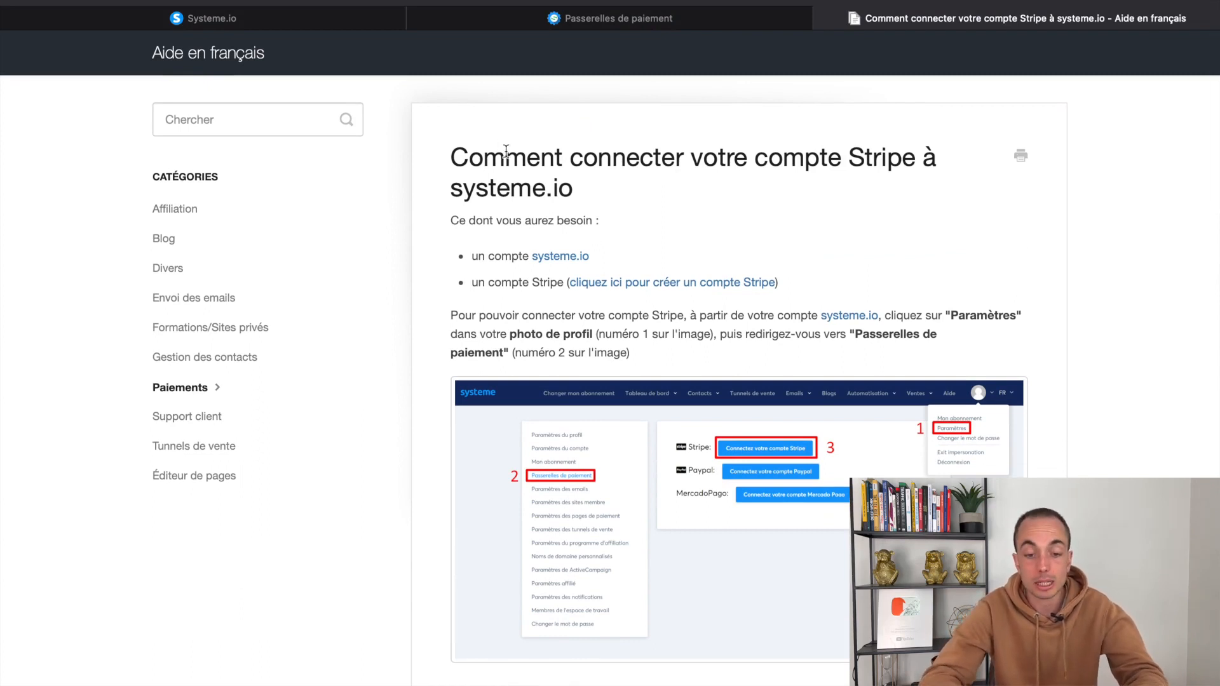
{"action": "left_click_drag", "start_coordinate": [467, 220], "coordinate": [675, 219]}
{"action": "left_click_drag", "start_coordinate": [502, 257], "coordinate": [560, 258]}
{"action": "left_click_drag", "start_coordinate": [495, 282], "coordinate": [559, 282]}
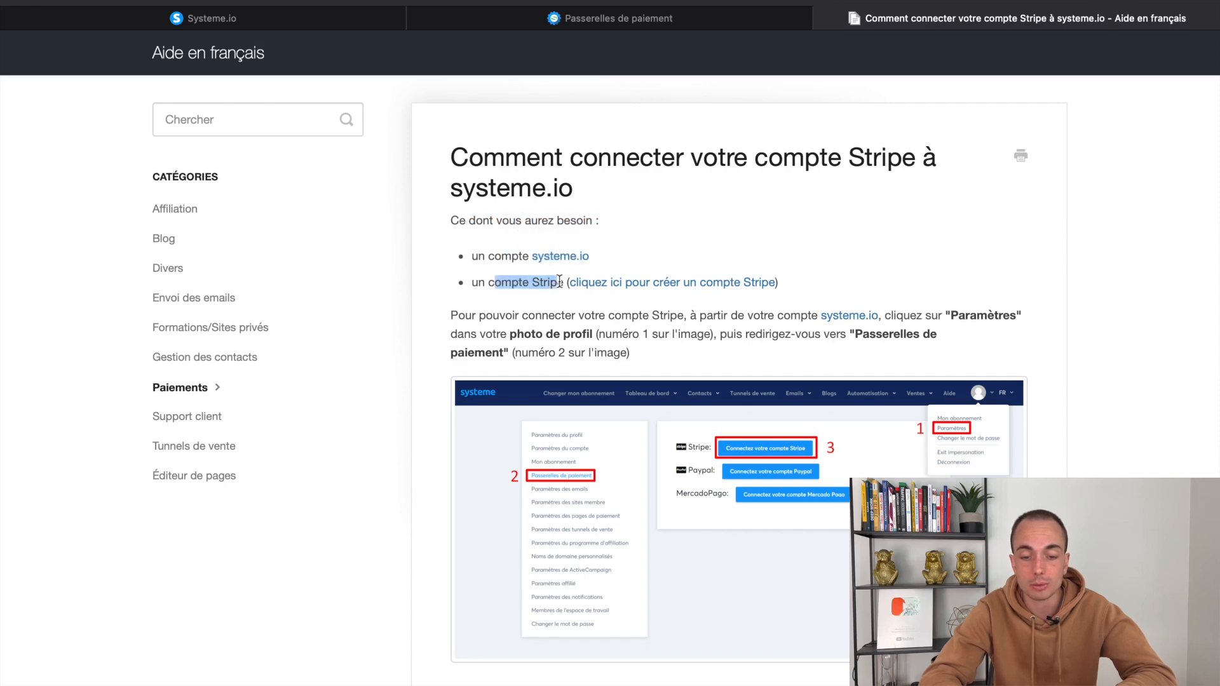
{"action": "left_click", "coordinate": [707, 311]}
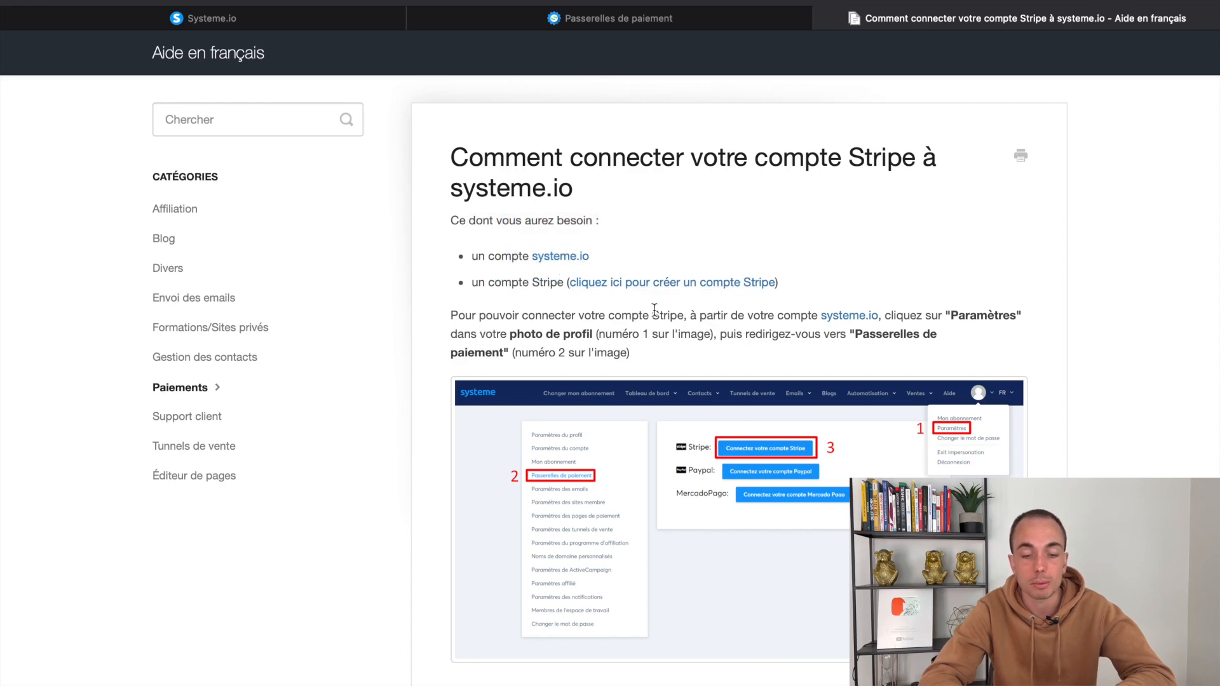
Return to the Passerelles de paiement settings tab
{"action": "scroll", "coordinate": [722, 399], "scroll_direction": "down", "scroll_amount": 20}
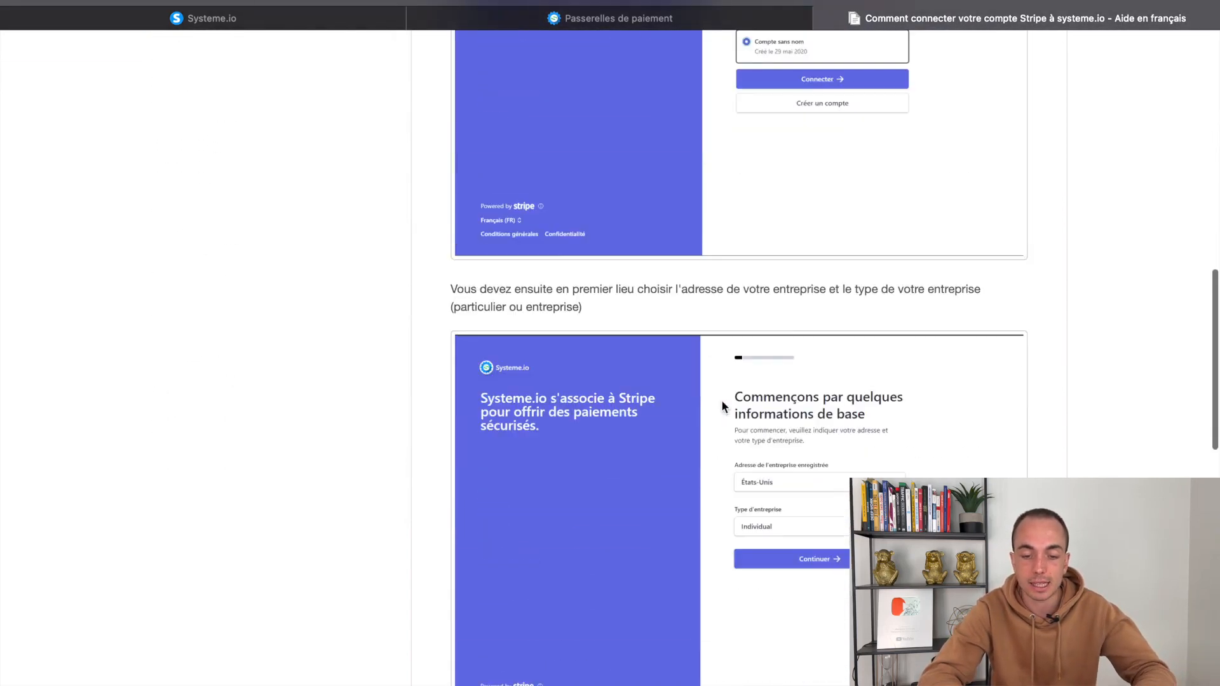
{"action": "scroll", "coordinate": [626, 277], "scroll_direction": "up", "scroll_amount": 20}
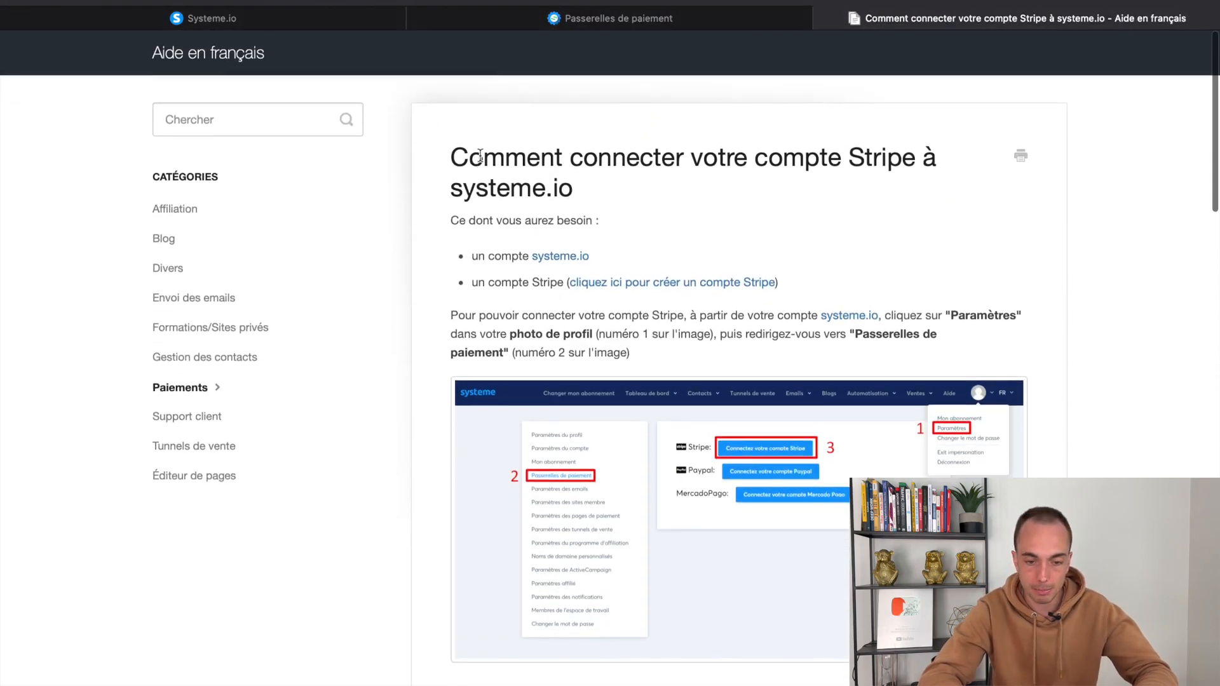
{"action": "left_click", "coordinate": [514, 18]}
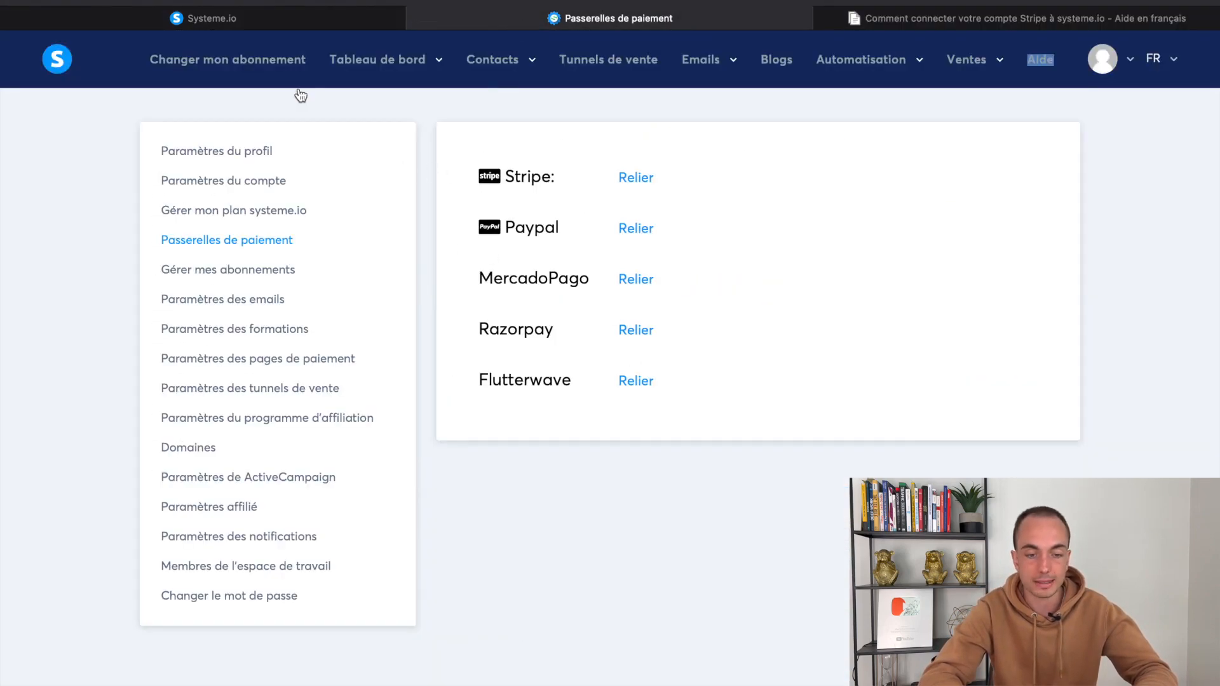
Return to the funnel step settings and highlight the Tarif de l'offre heading
{"action": "left_click", "coordinate": [181, 17]}
{"action": "left_click", "coordinate": [579, 514]}
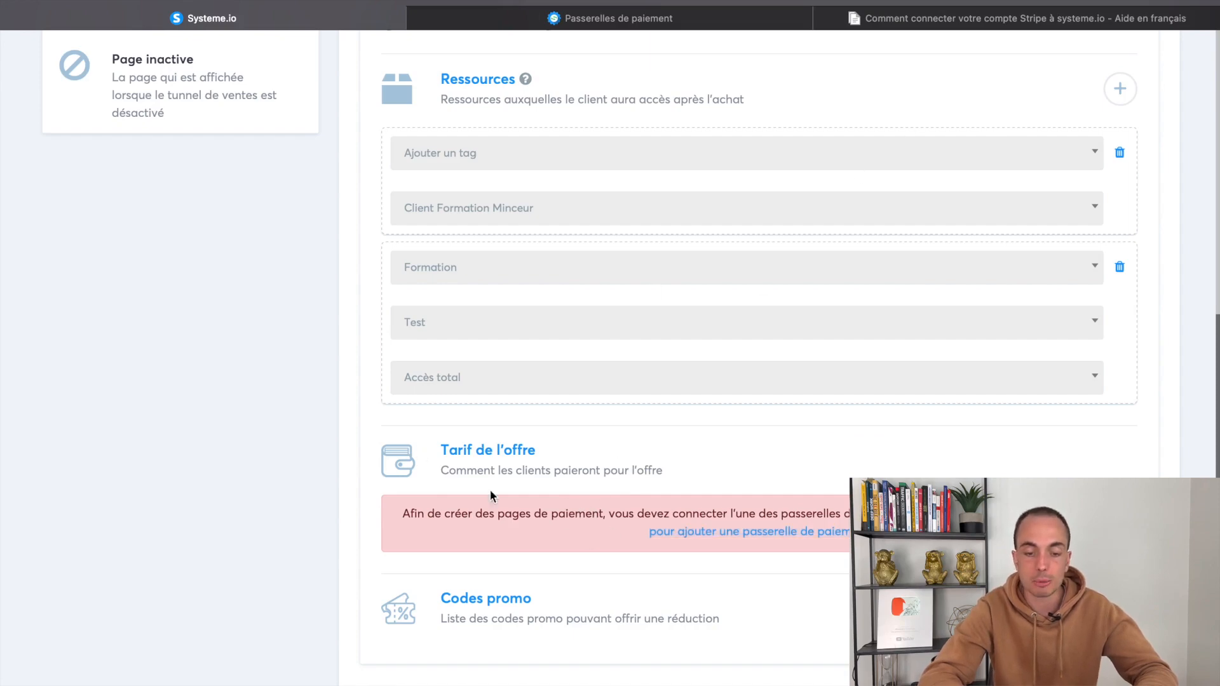
{"action": "left_click_drag", "start_coordinate": [442, 450], "coordinate": [554, 452]}
Browse the Stripe connection help article and help options pages, reaching the contact form
{"action": "left_click", "coordinate": [883, 17]}
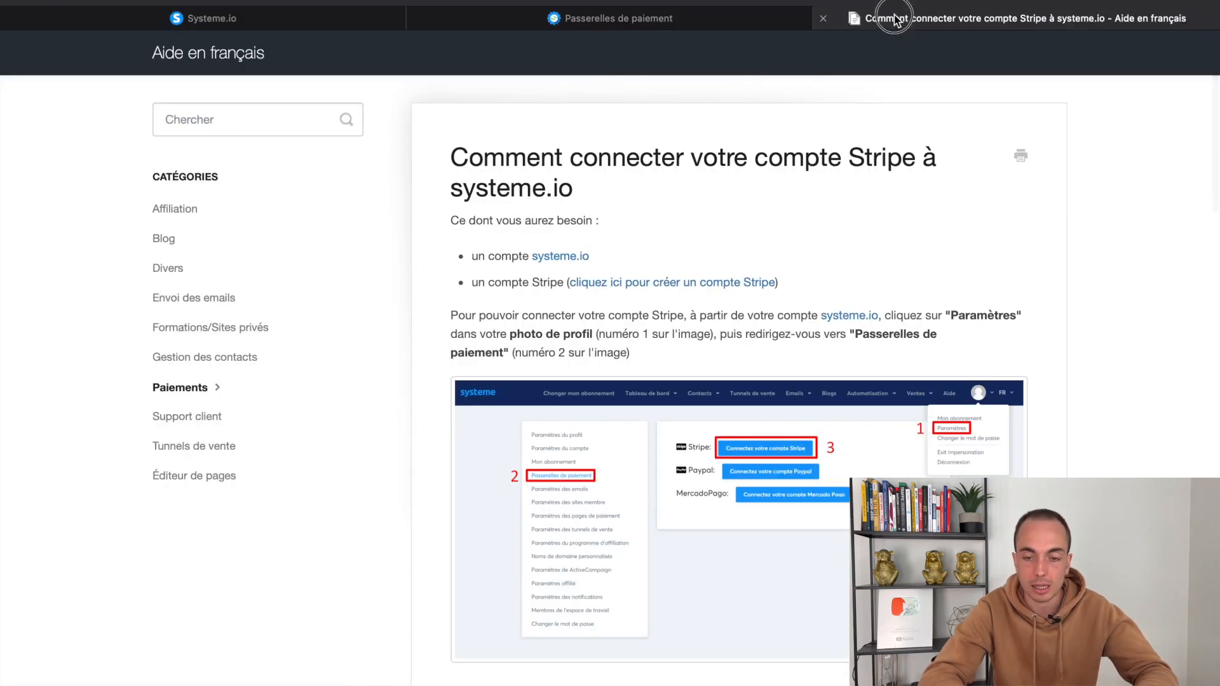
{"action": "key", "text": "super+Left"}
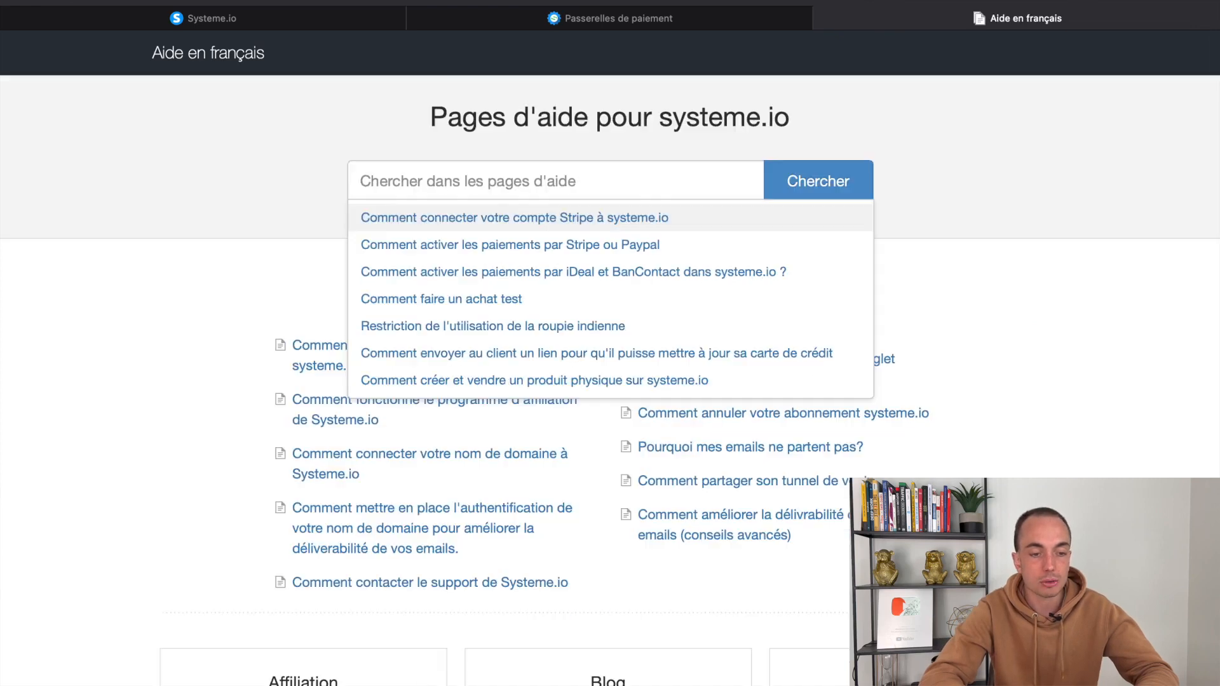
{"action": "key", "text": "super+Left"}
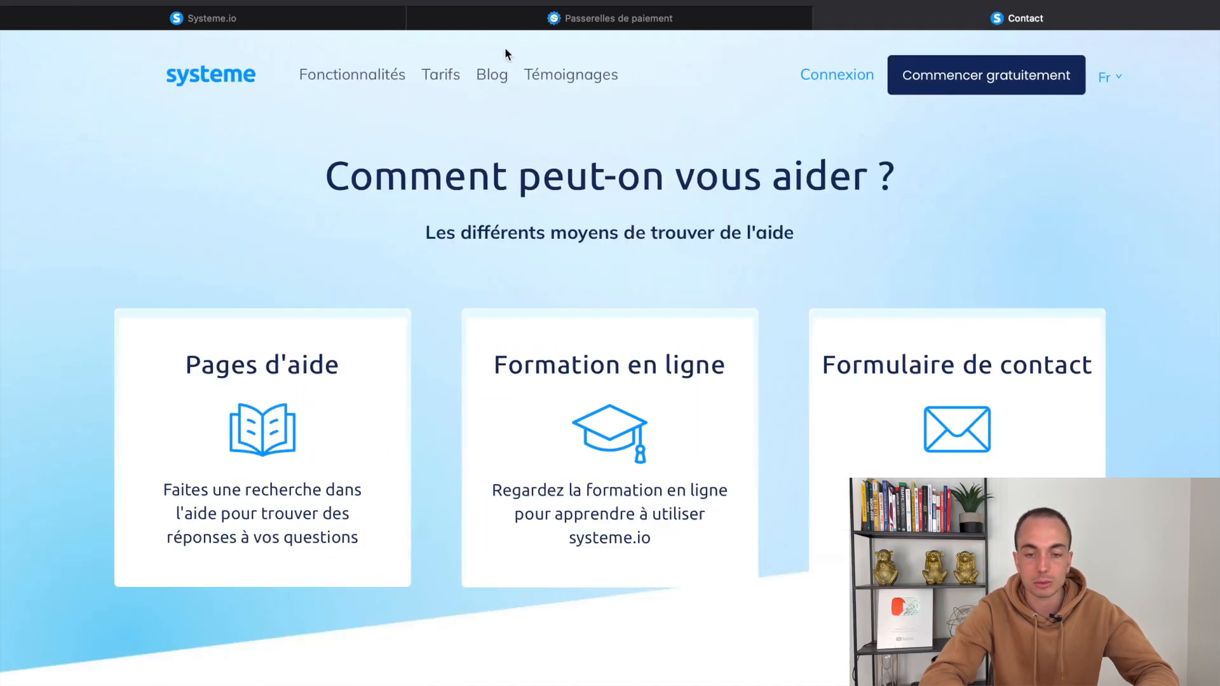
{"action": "left_click", "coordinate": [752, 26]}
{"action": "double_click", "coordinate": [1042, 63]}
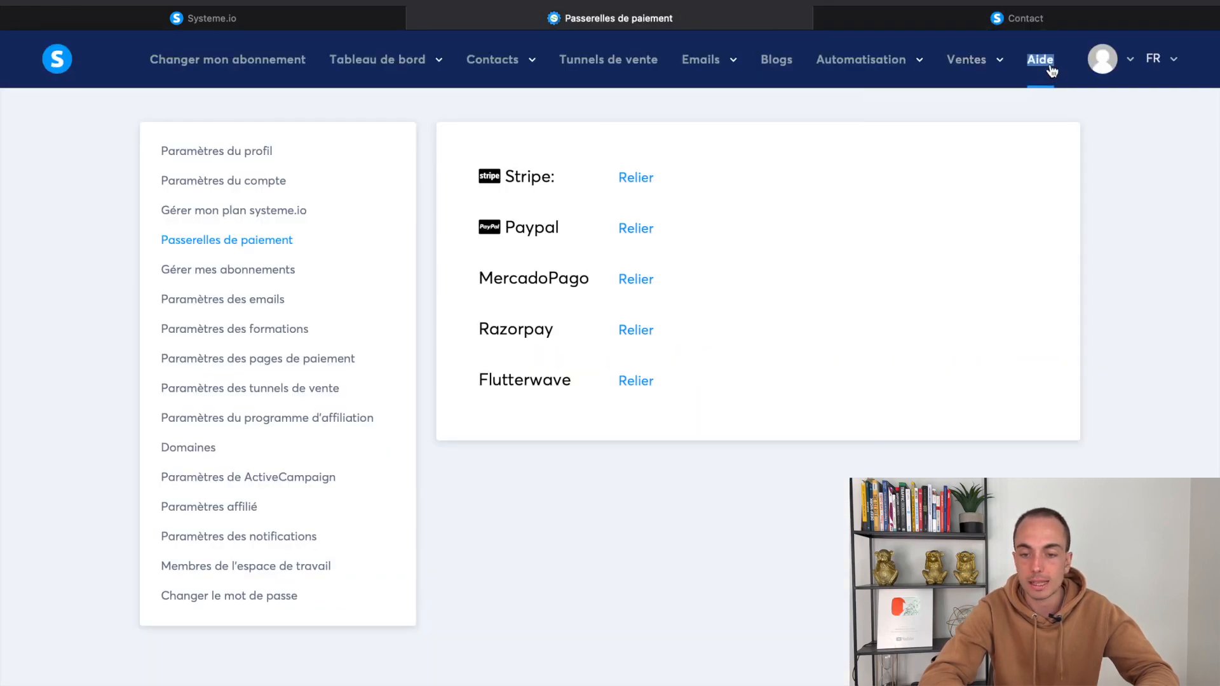
{"action": "left_click", "coordinate": [1011, 25]}
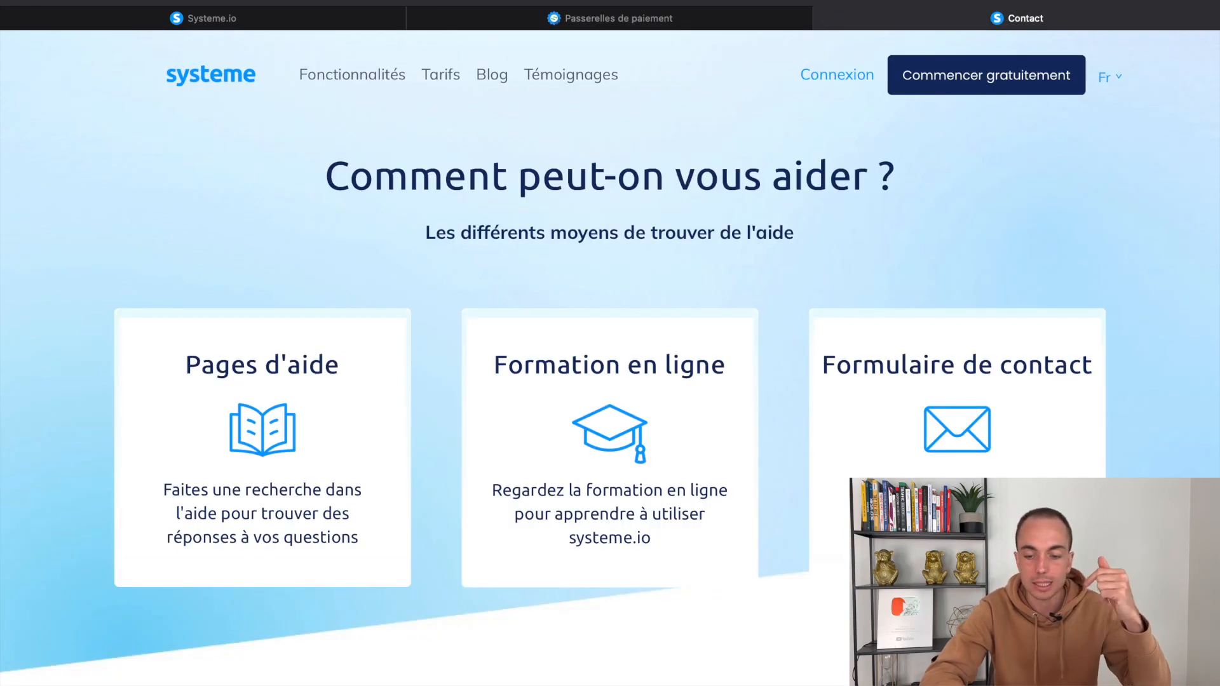
{"action": "left_click", "coordinate": [957, 508]}
Scroll through the help contact form, then go back to the order-form step settings
{"action": "scroll", "coordinate": [744, 448], "scroll_direction": "down", "scroll_amount": 10}
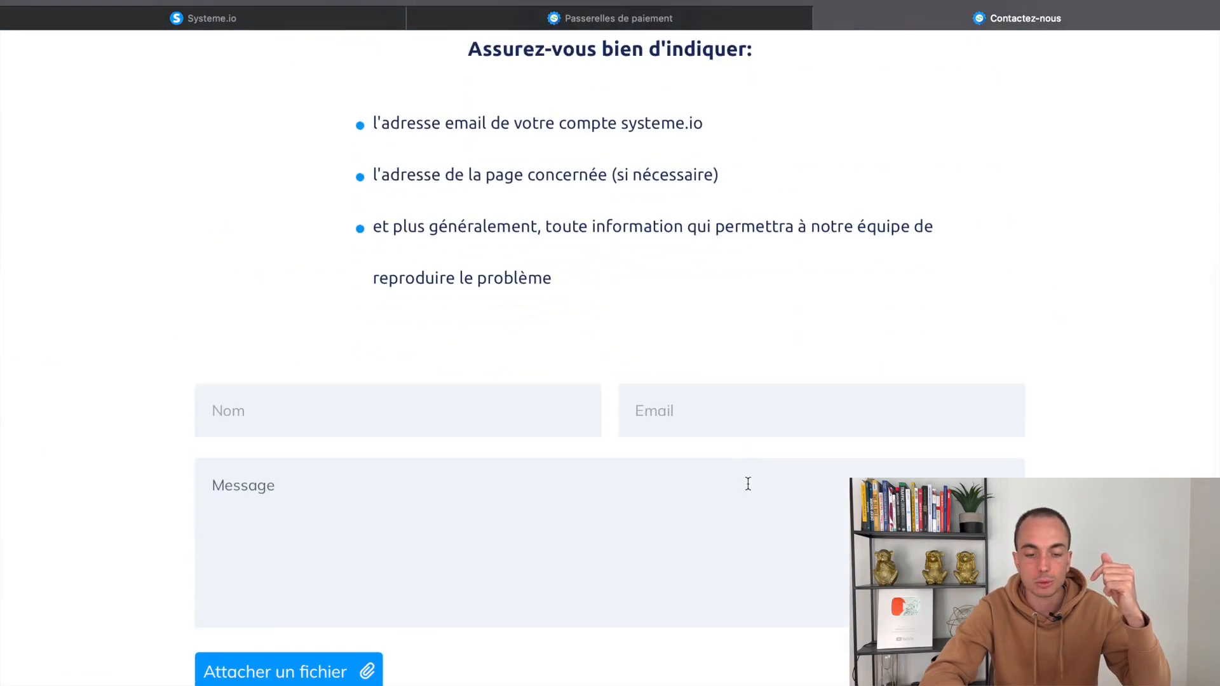
{"action": "scroll", "coordinate": [748, 484], "scroll_direction": "down", "scroll_amount": 2}
{"action": "scroll", "coordinate": [735, 392], "scroll_direction": "down", "scroll_amount": 3}
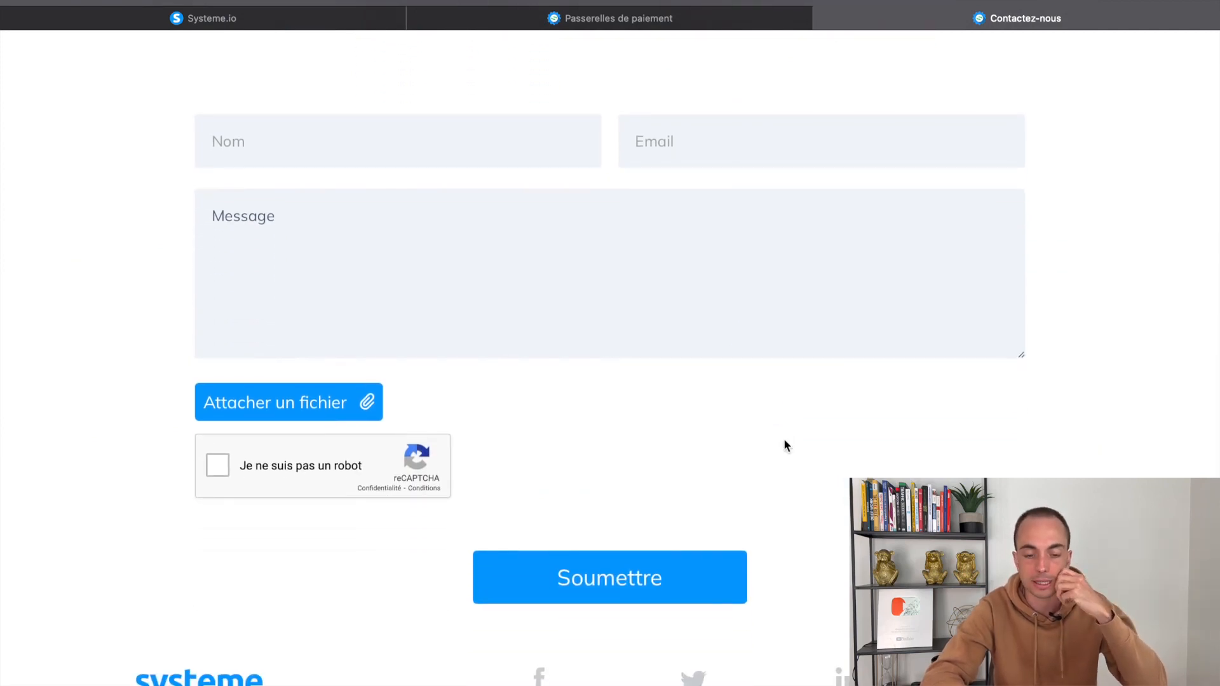
{"action": "scroll", "coordinate": [743, 378], "scroll_direction": "up", "scroll_amount": 2}
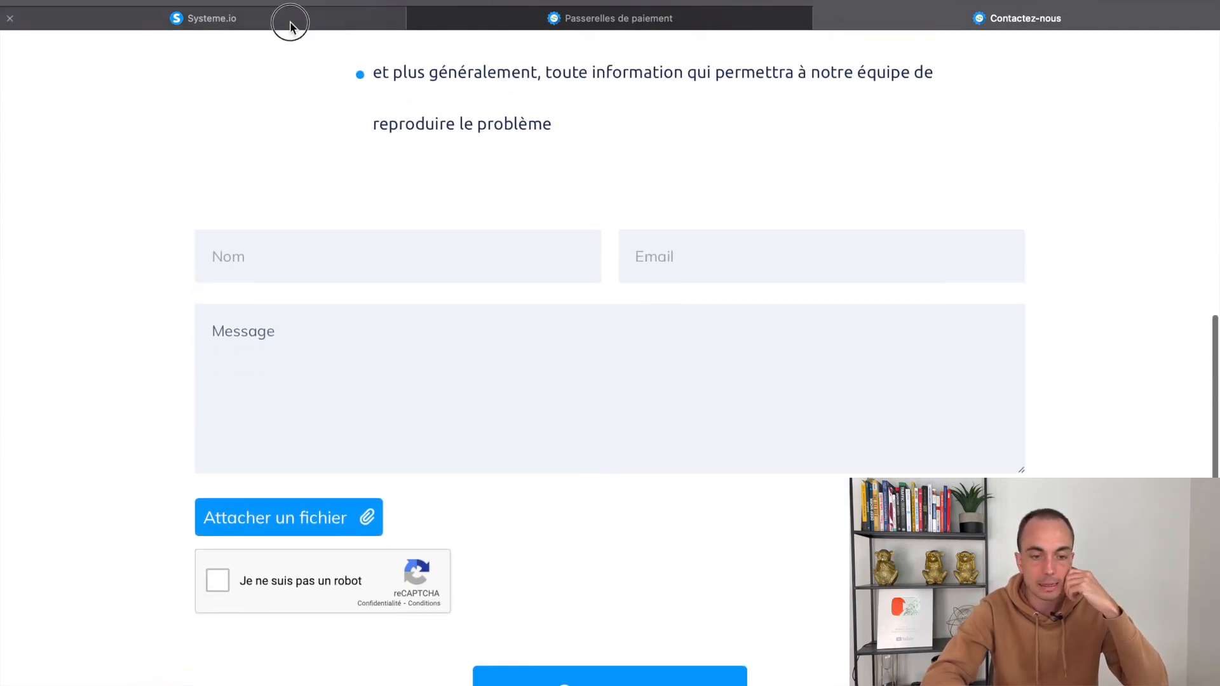
{"action": "left_click", "coordinate": [291, 27]}
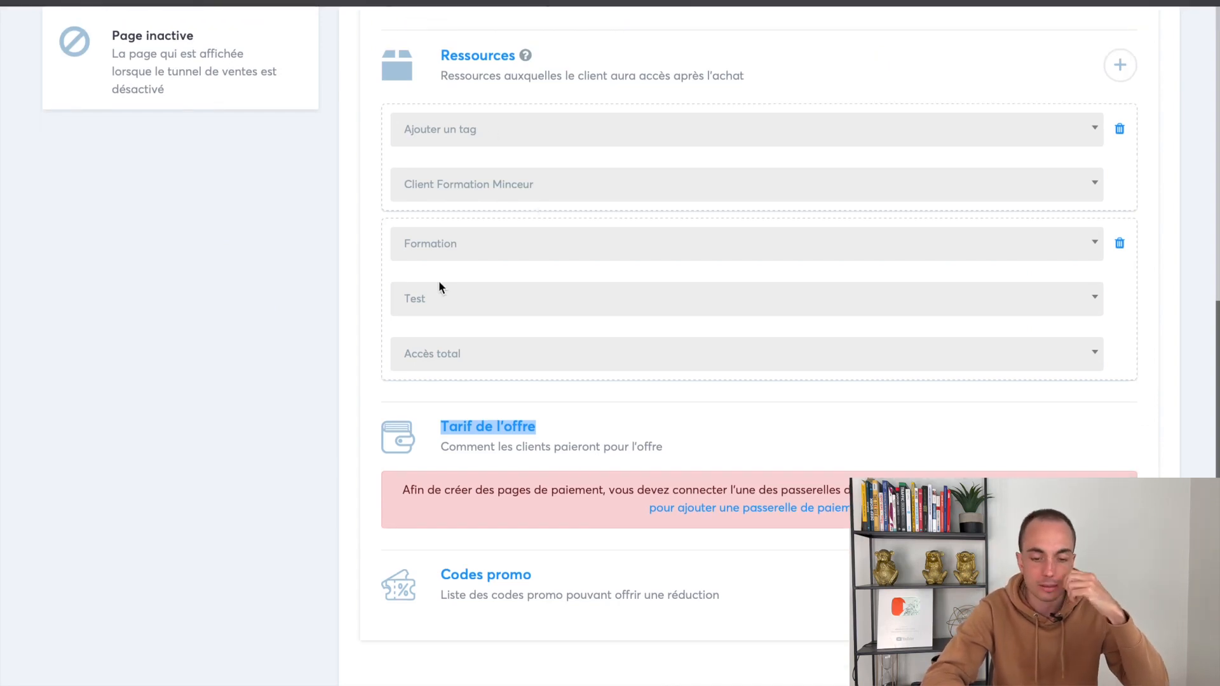
{"action": "left_click", "coordinate": [342, 321]}
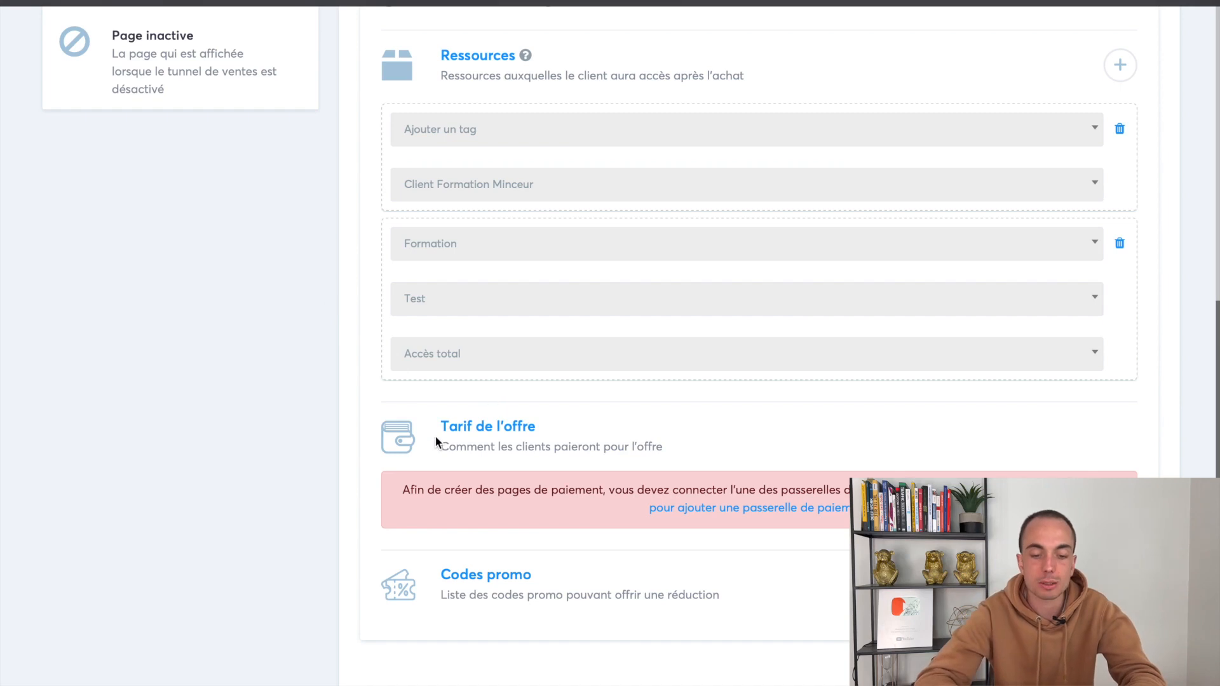
Scroll to the Tarif de l'offre section of the Bon de commande step and add an offer price
{"action": "left_click_drag", "start_coordinate": [440, 422], "coordinate": [580, 421]}
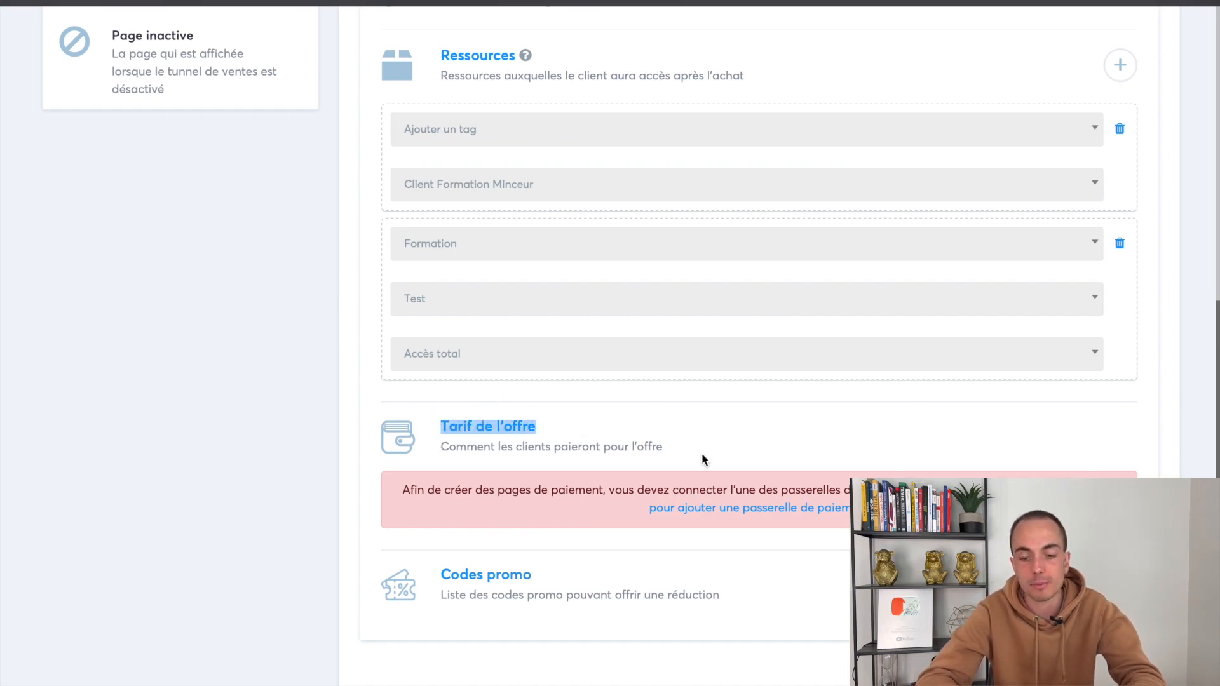
{"action": "left_click", "coordinate": [600, 442]}
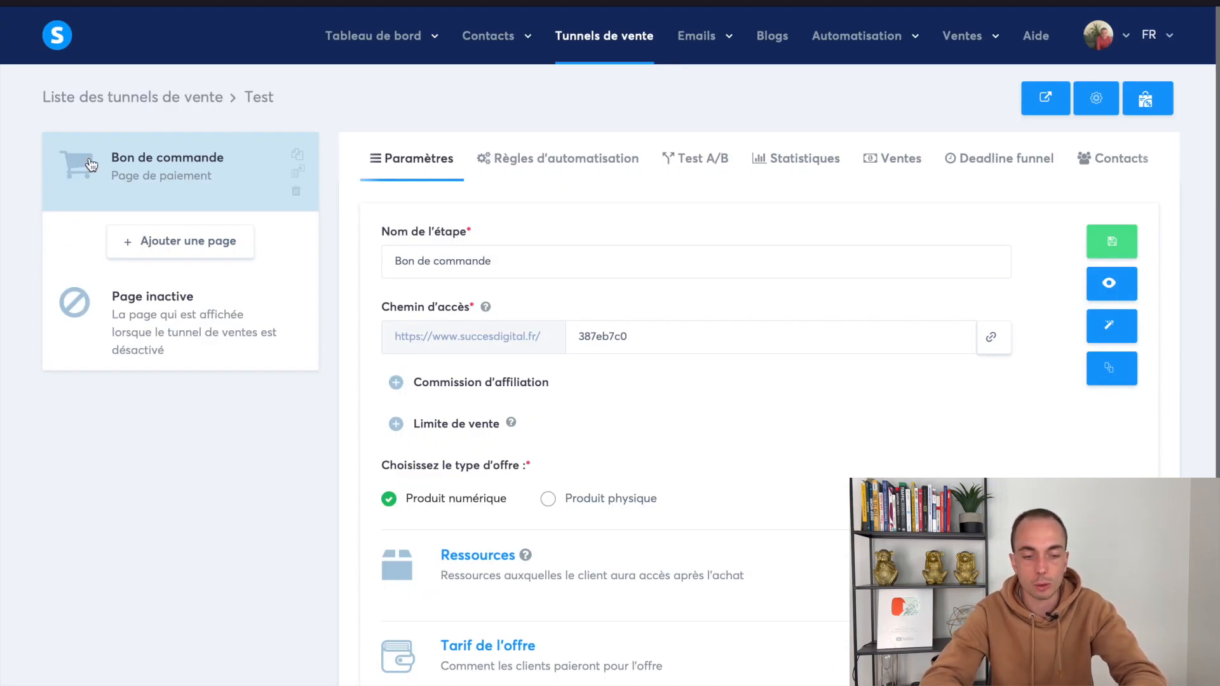
{"action": "scroll", "coordinate": [355, 412], "scroll_direction": "down", "scroll_amount": 3}
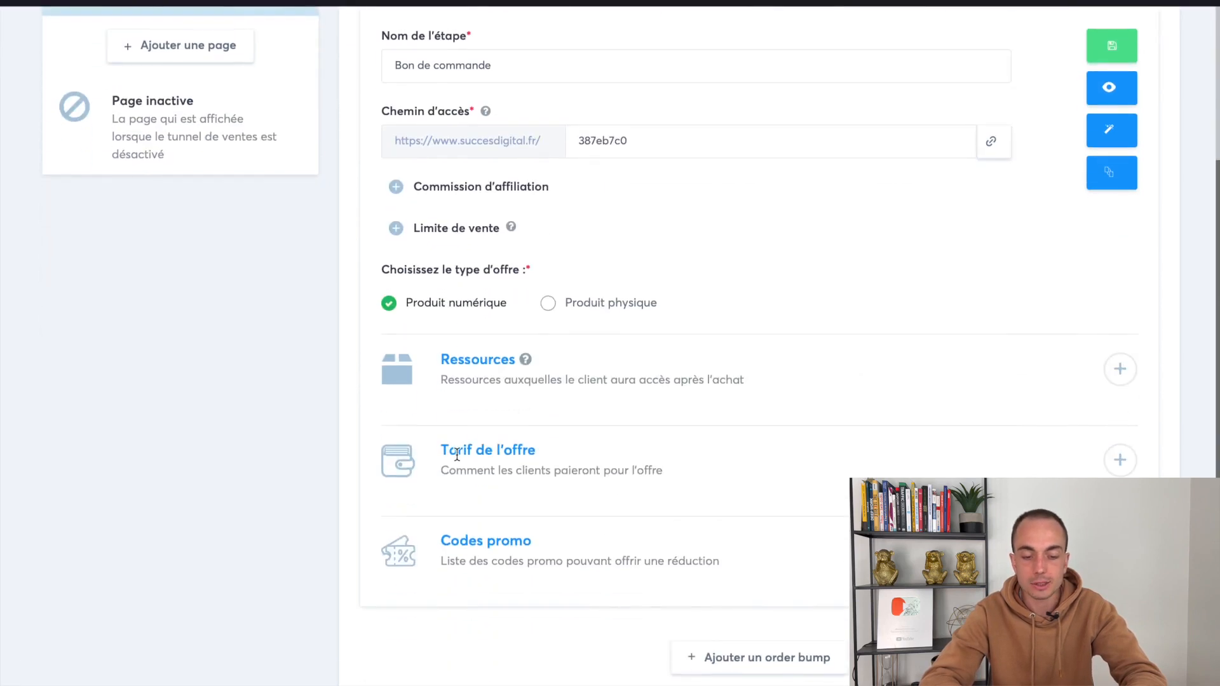
{"action": "left_click_drag", "start_coordinate": [442, 450], "coordinate": [590, 452]}
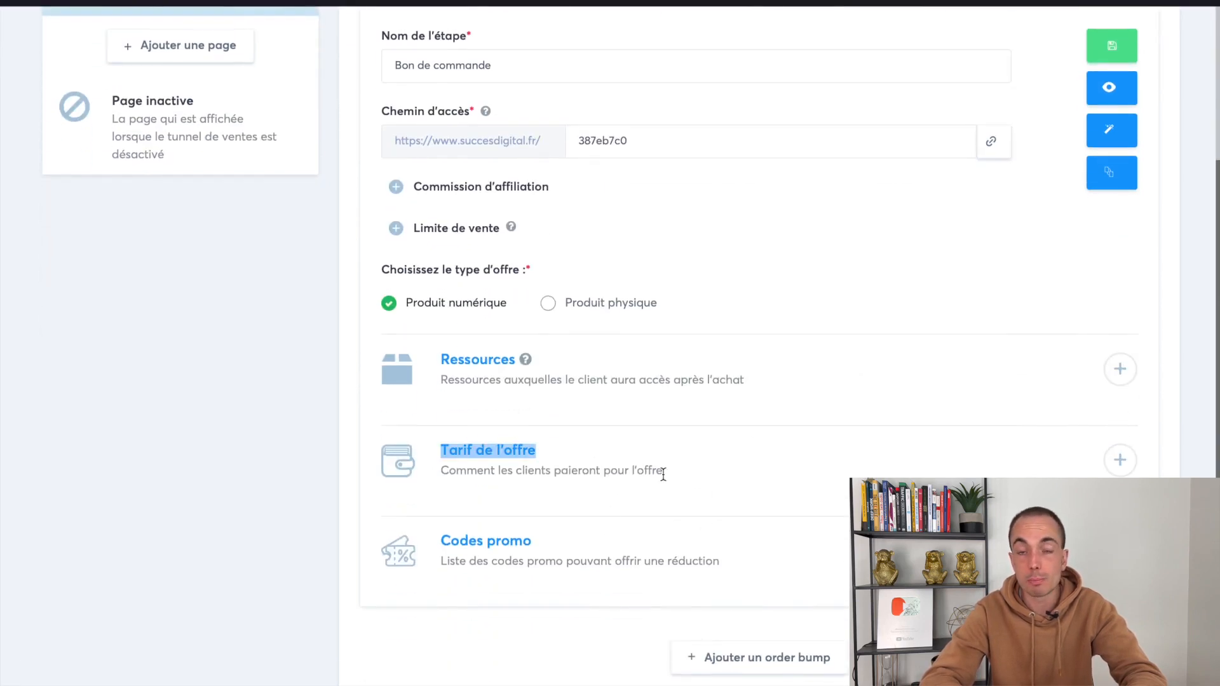
{"action": "left_click", "coordinate": [1116, 462]}
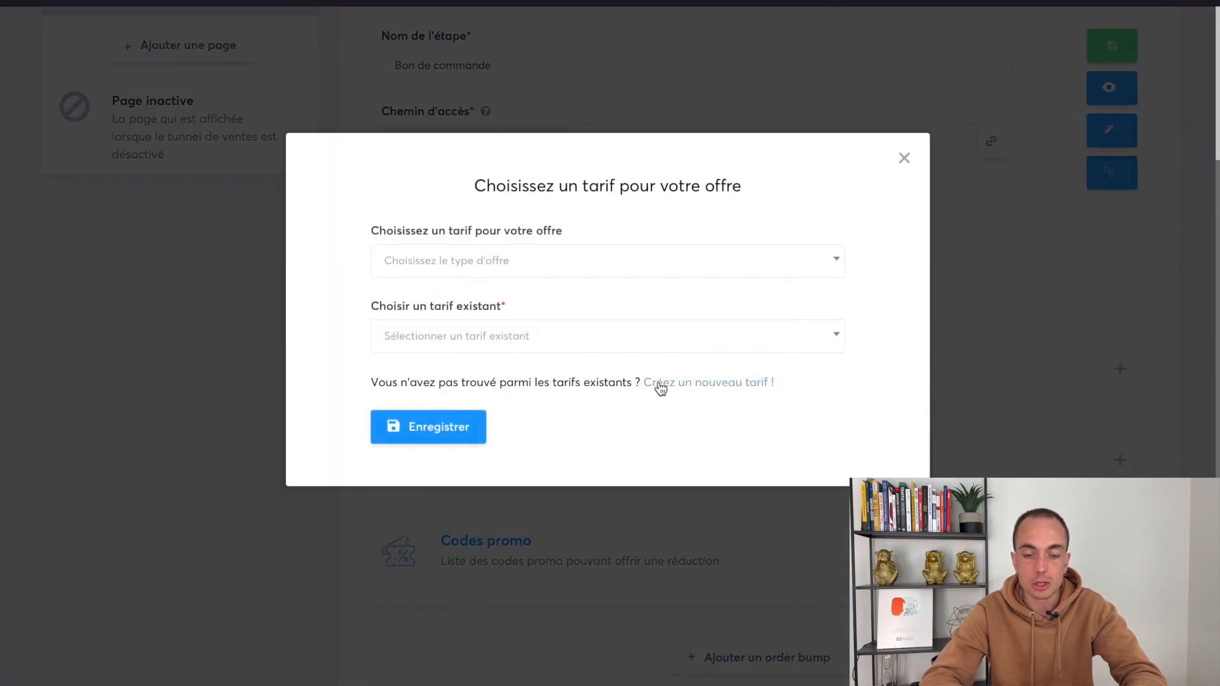
Create a new tariff named 'Formation XXX' with product 'Accès à la formation XXX' and description 'Formation XXX'
{"action": "left_click", "coordinate": [704, 390]}
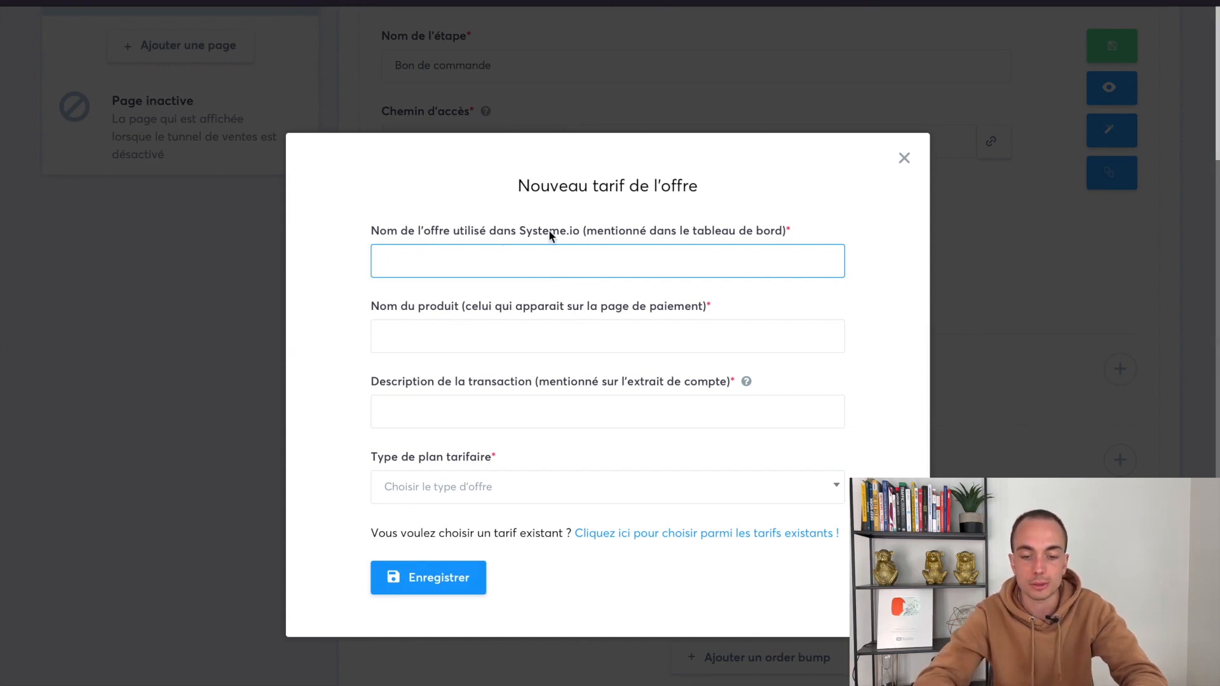
{"action": "left_click_drag", "start_coordinate": [585, 230], "coordinate": [782, 225]}
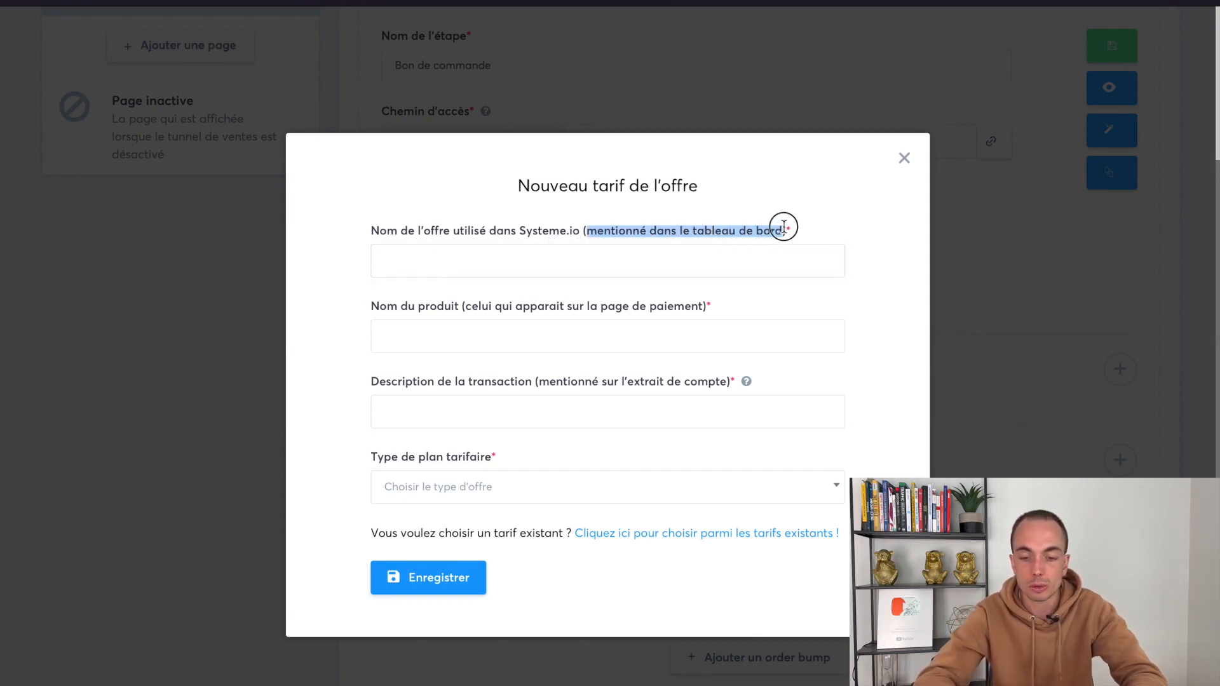
{"action": "left_click", "coordinate": [781, 226]}
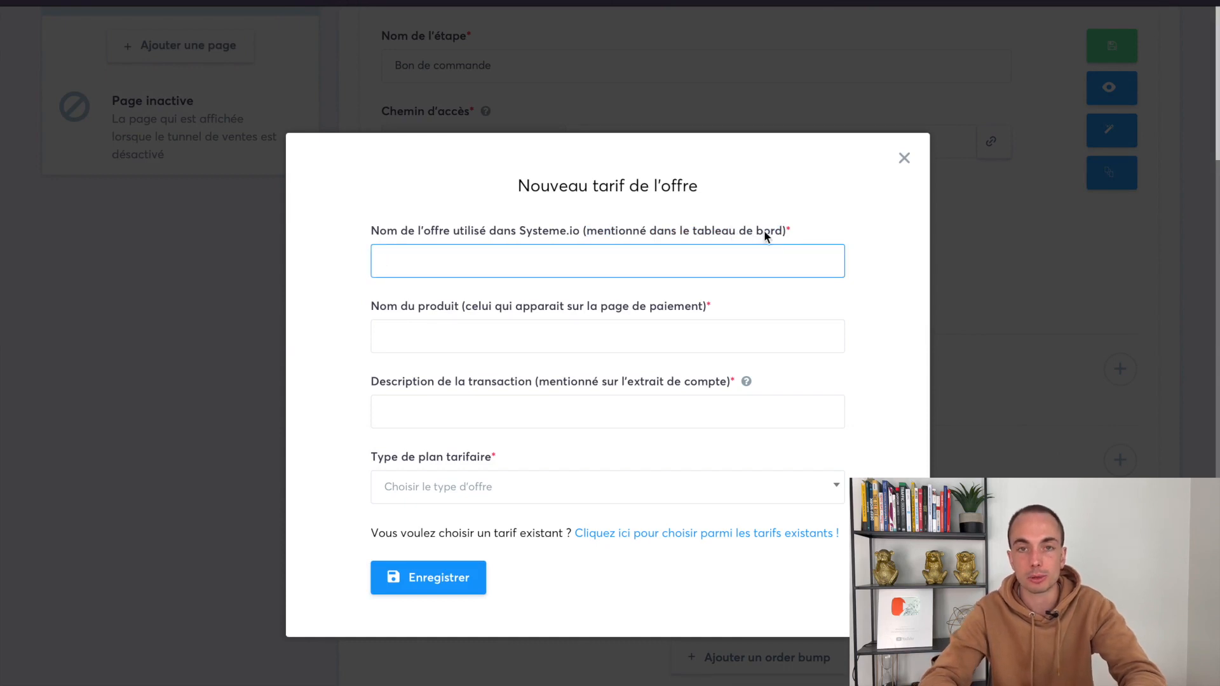
{"action": "type", "text": "Formation XXX"}
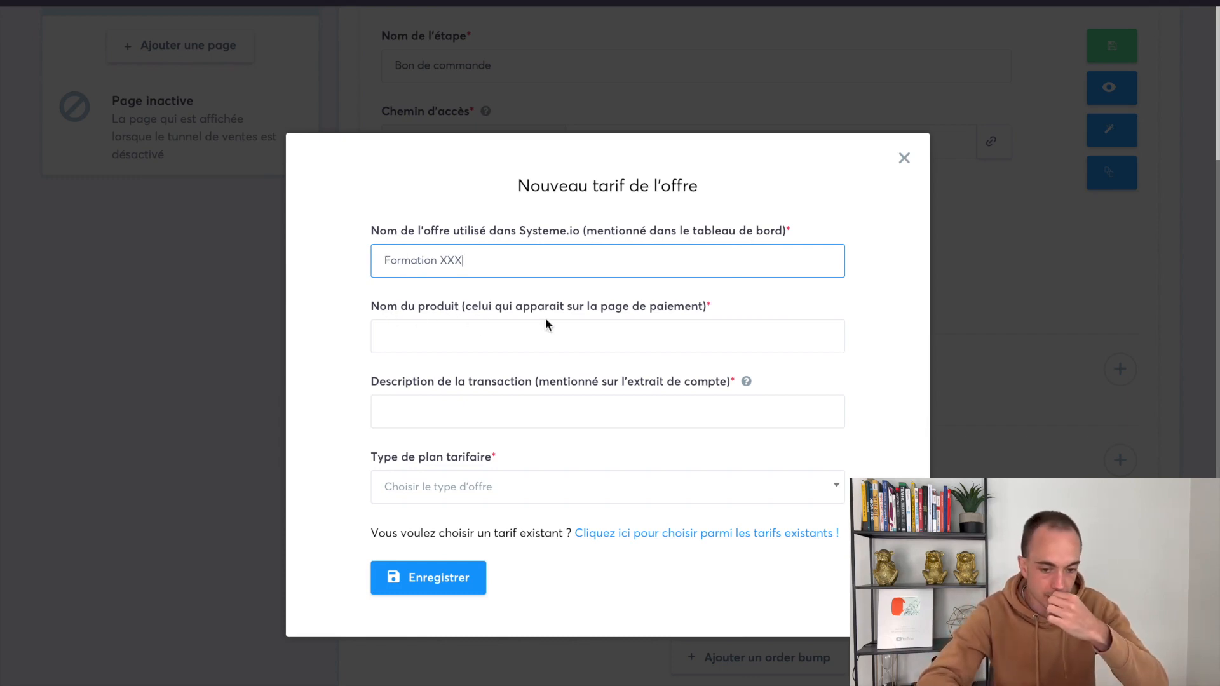
{"action": "left_click", "coordinate": [618, 342]}
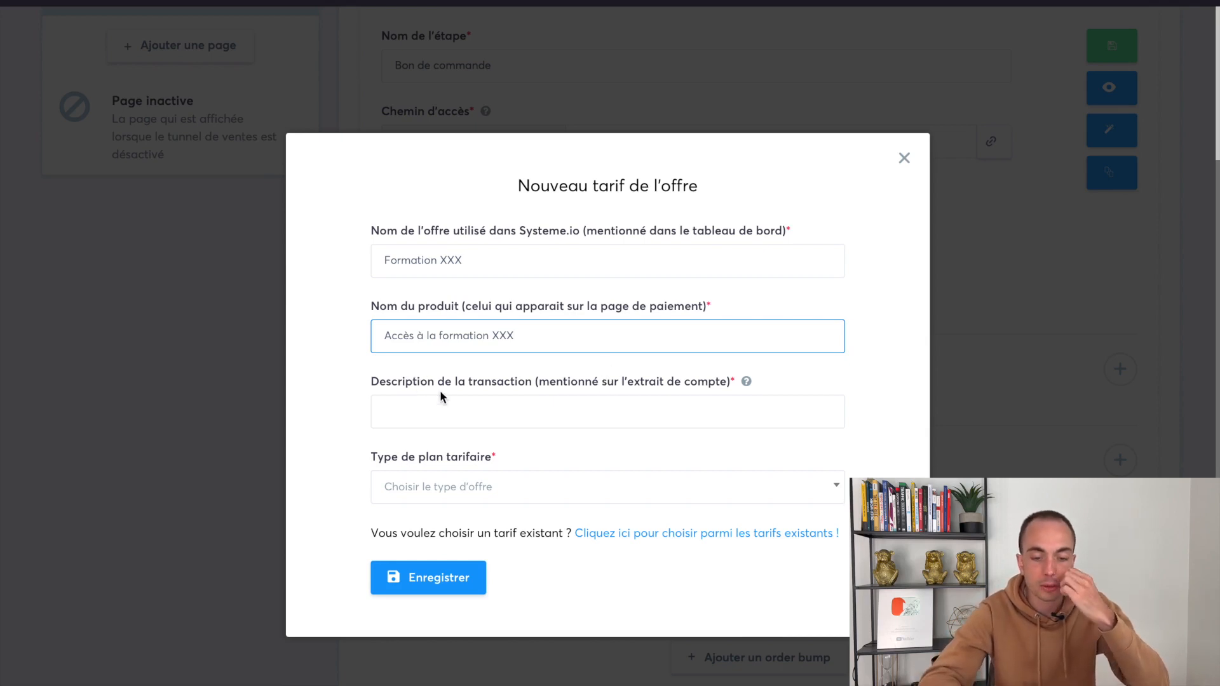
{"action": "left_click_drag", "start_coordinate": [539, 382], "coordinate": [711, 383]}
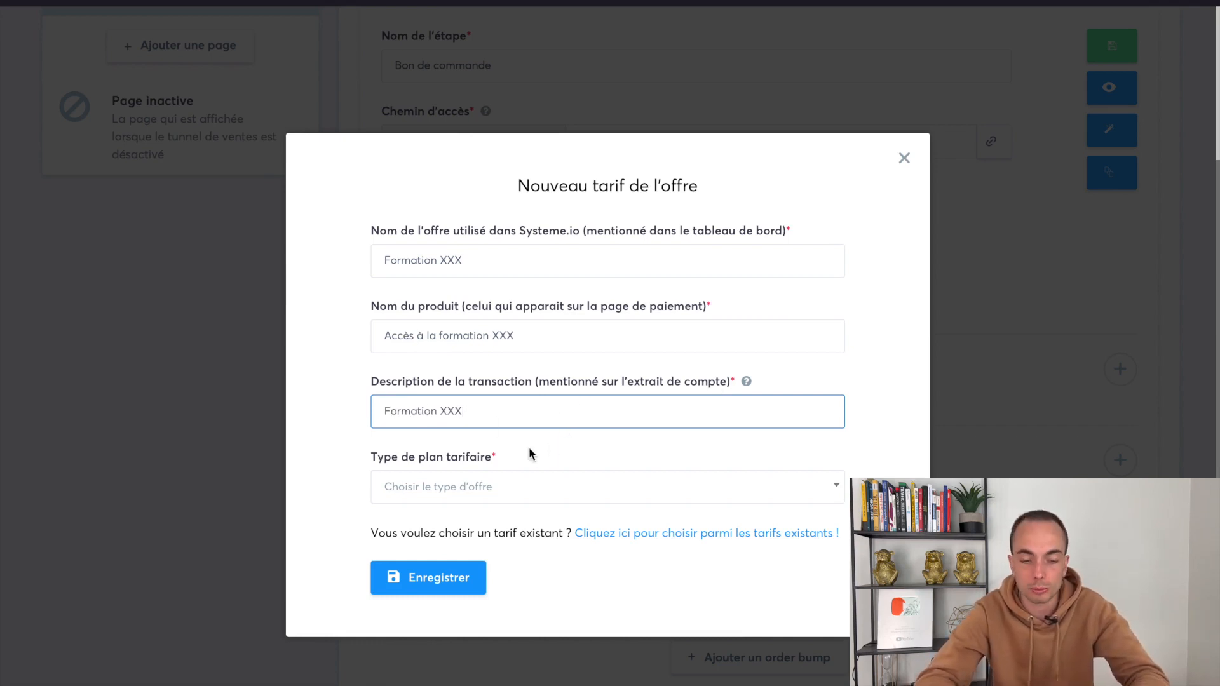
{"action": "left_click", "coordinate": [453, 502]}
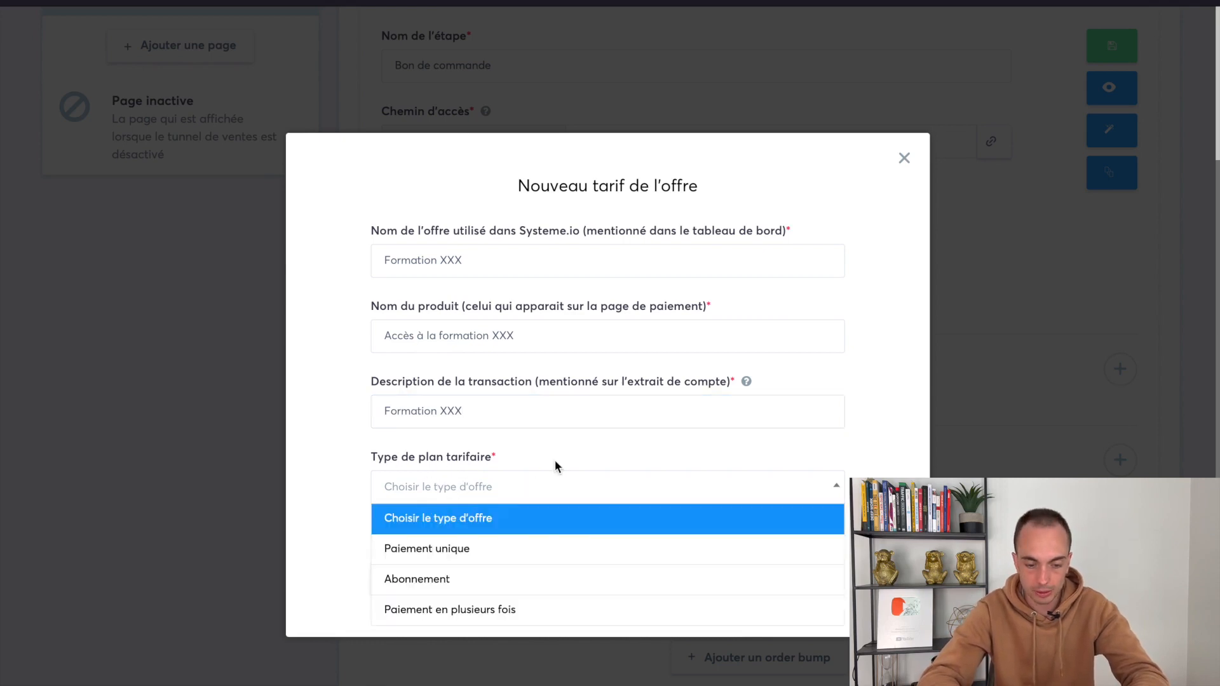
Try the one-time payment plan type, then switch to payment in several instalments
{"action": "left_click", "coordinate": [468, 550]}
{"action": "scroll", "coordinate": [525, 540], "scroll_direction": "down", "scroll_amount": 1}
{"action": "left_click", "coordinate": [414, 536]}
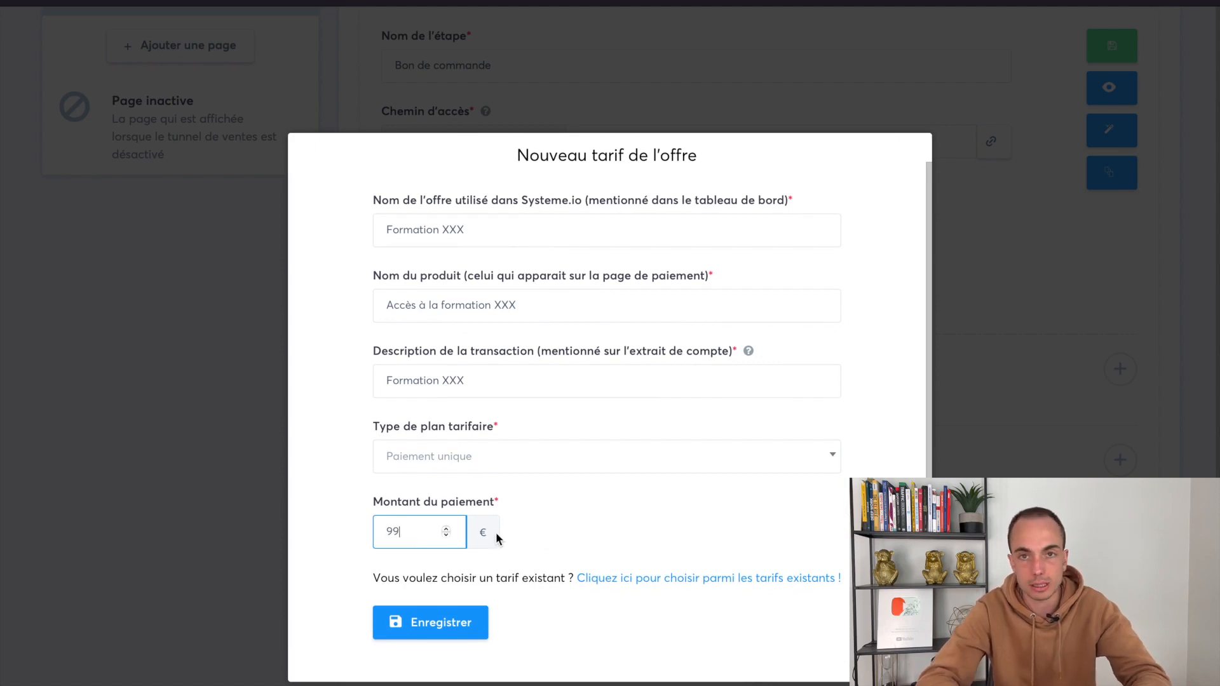
{"action": "left_click", "coordinate": [494, 465]}
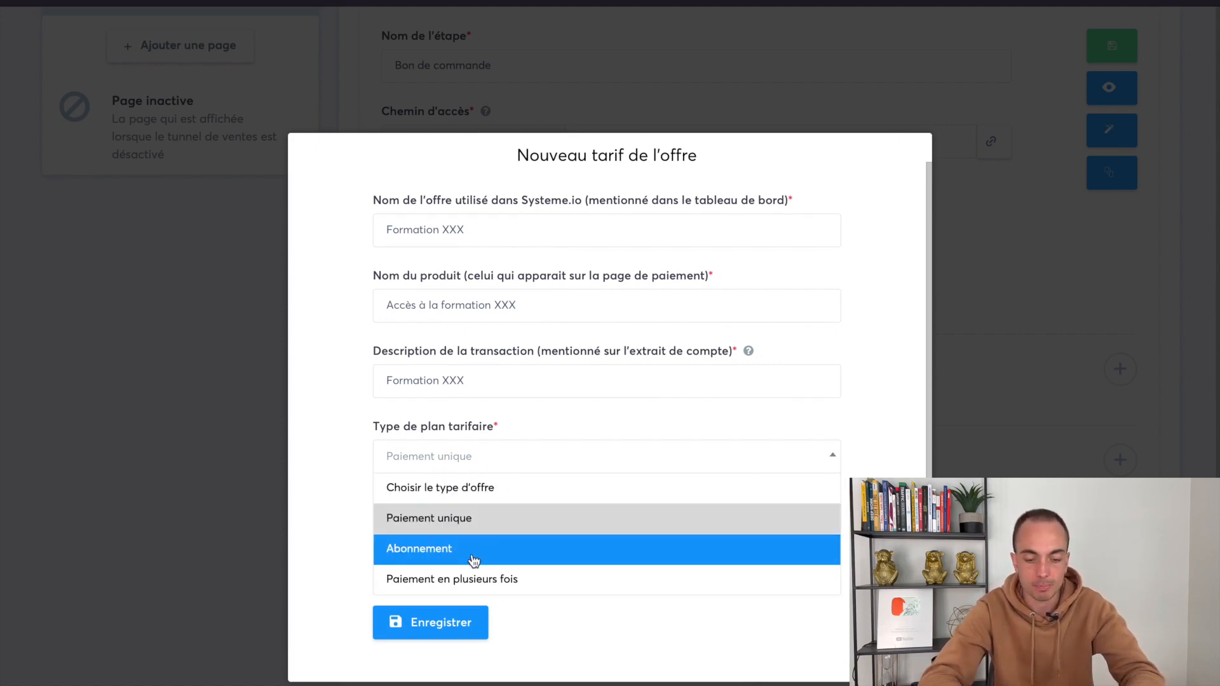
{"action": "left_click", "coordinate": [471, 584]}
{"action": "scroll", "coordinate": [554, 525], "scroll_direction": "down", "scroll_amount": 3}
{"action": "left_click", "coordinate": [407, 478]}
Set the instalments to bill every month and review the billing period options
{"action": "left_click_drag", "start_coordinate": [373, 371], "coordinate": [470, 369]}
{"action": "left_click", "coordinate": [406, 478]}
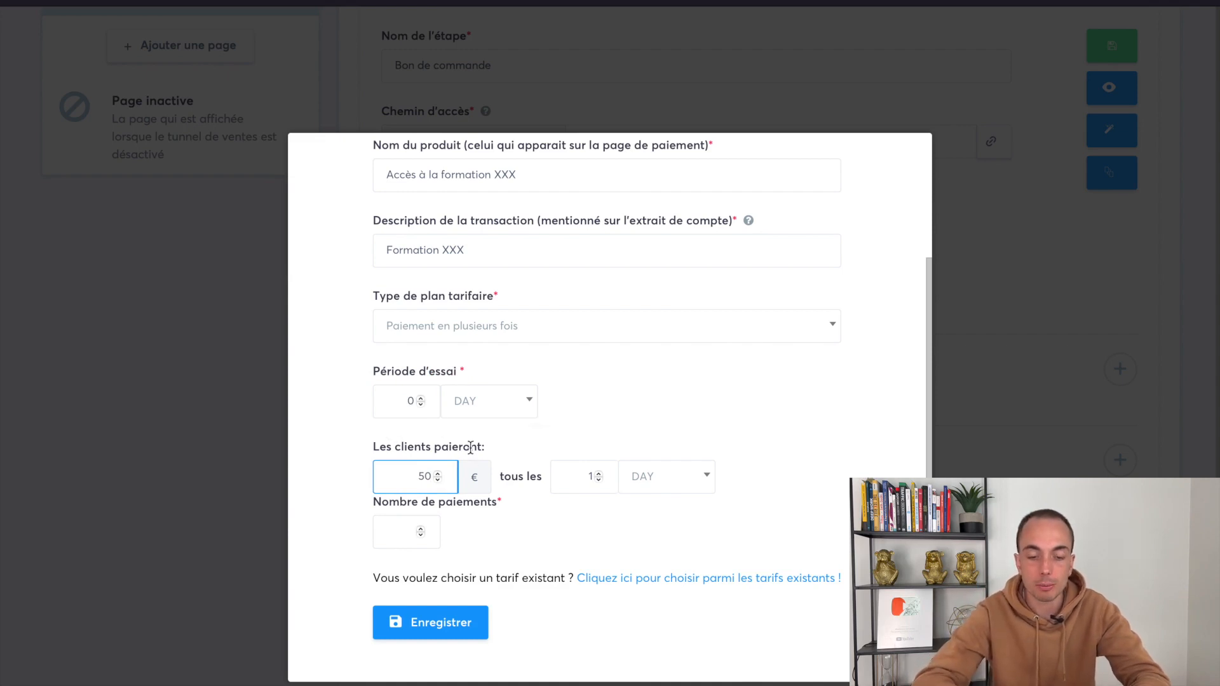
{"action": "left_click", "coordinate": [651, 482]}
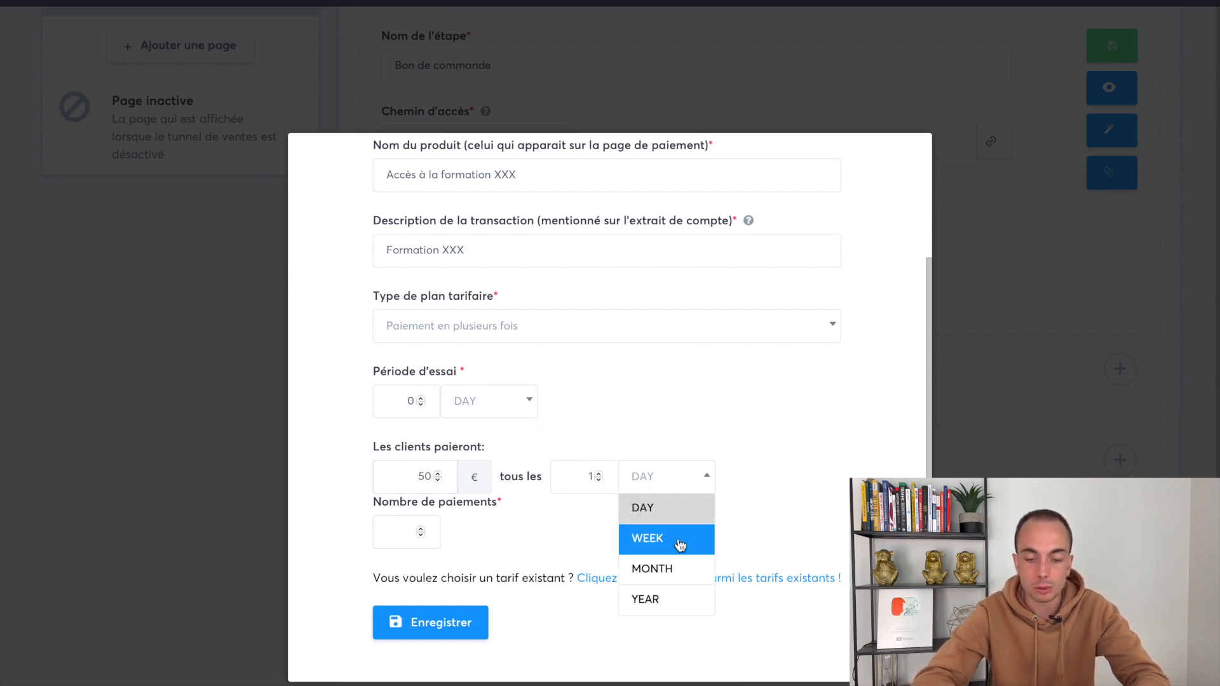
{"action": "left_click", "coordinate": [674, 569]}
{"action": "left_click", "coordinate": [390, 535]}
{"action": "left_click", "coordinate": [498, 535]}
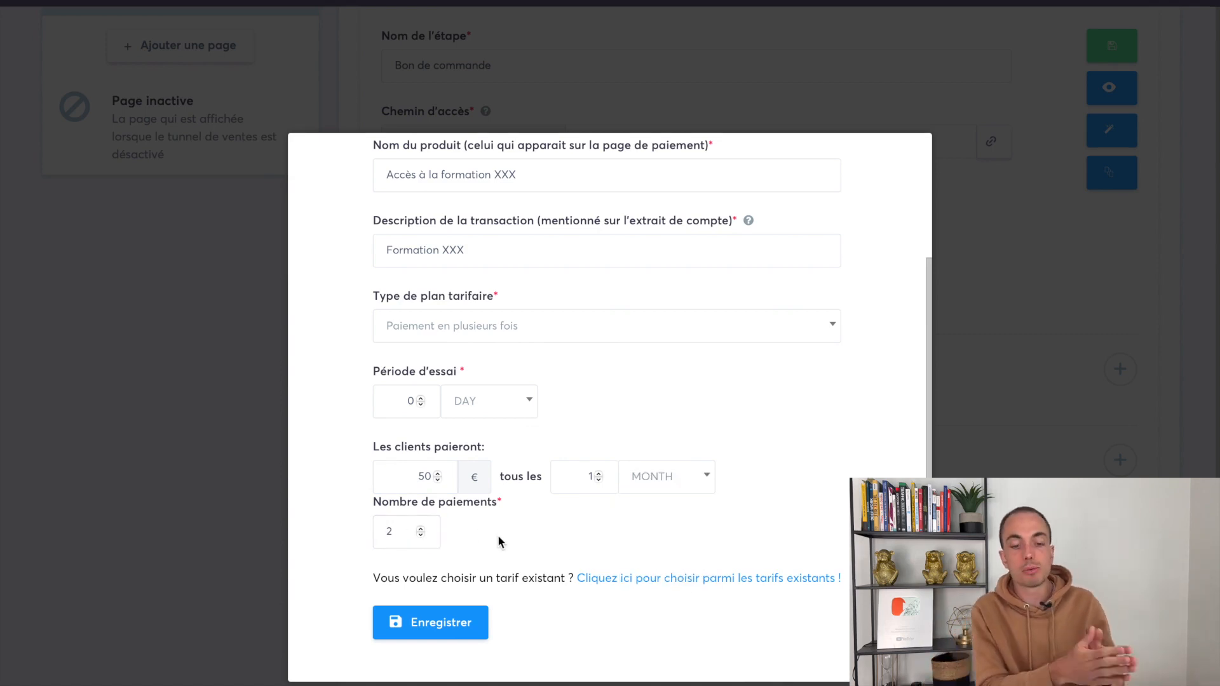
{"action": "left_click", "coordinate": [649, 477]}
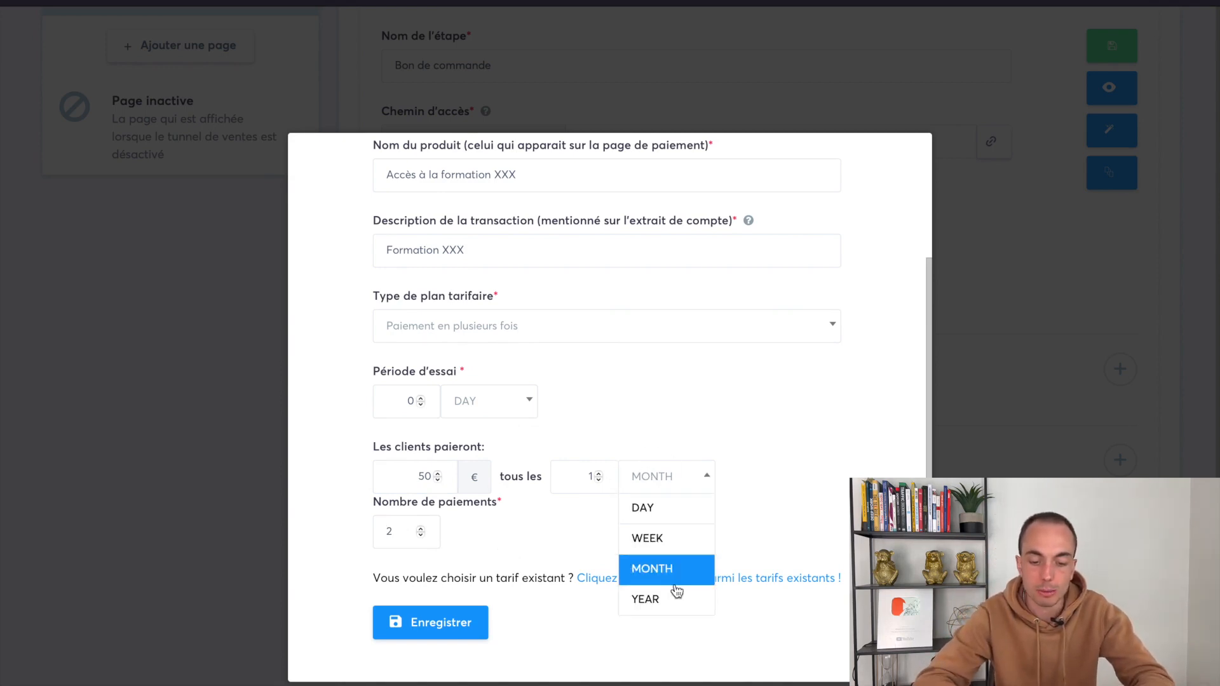
{"action": "left_click", "coordinate": [503, 527]}
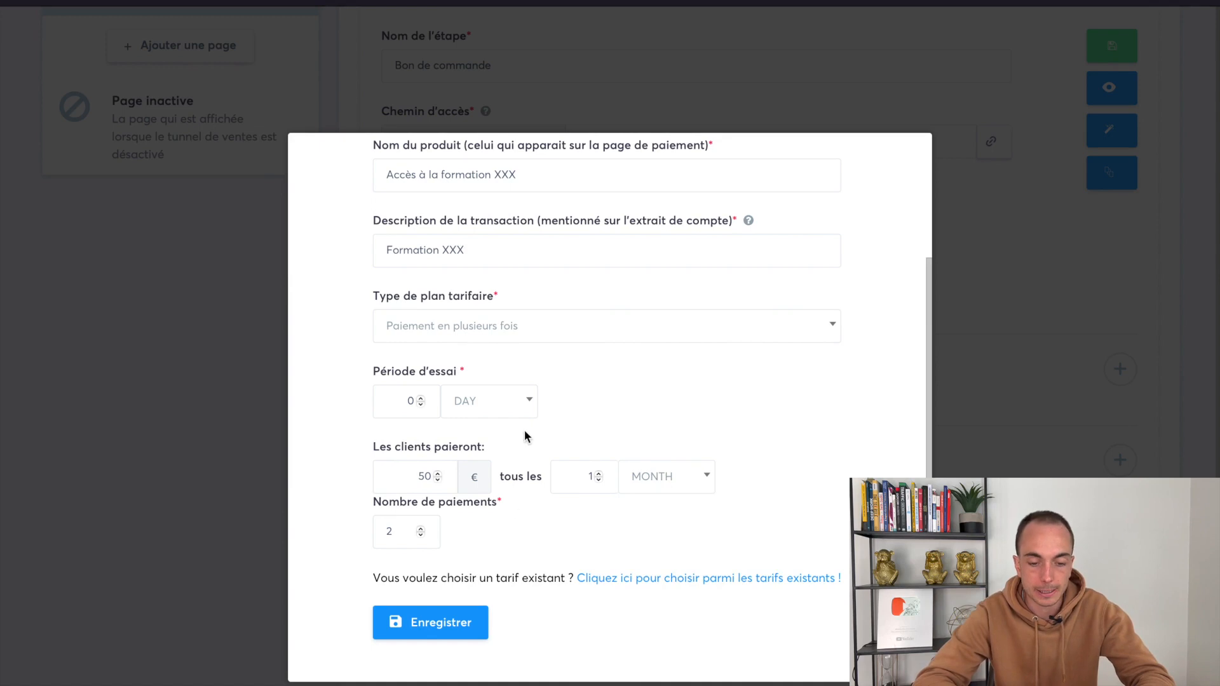
Change the plan type to Abonnement with a 7-day trial and a 29 € price
{"action": "left_click", "coordinate": [448, 336]}
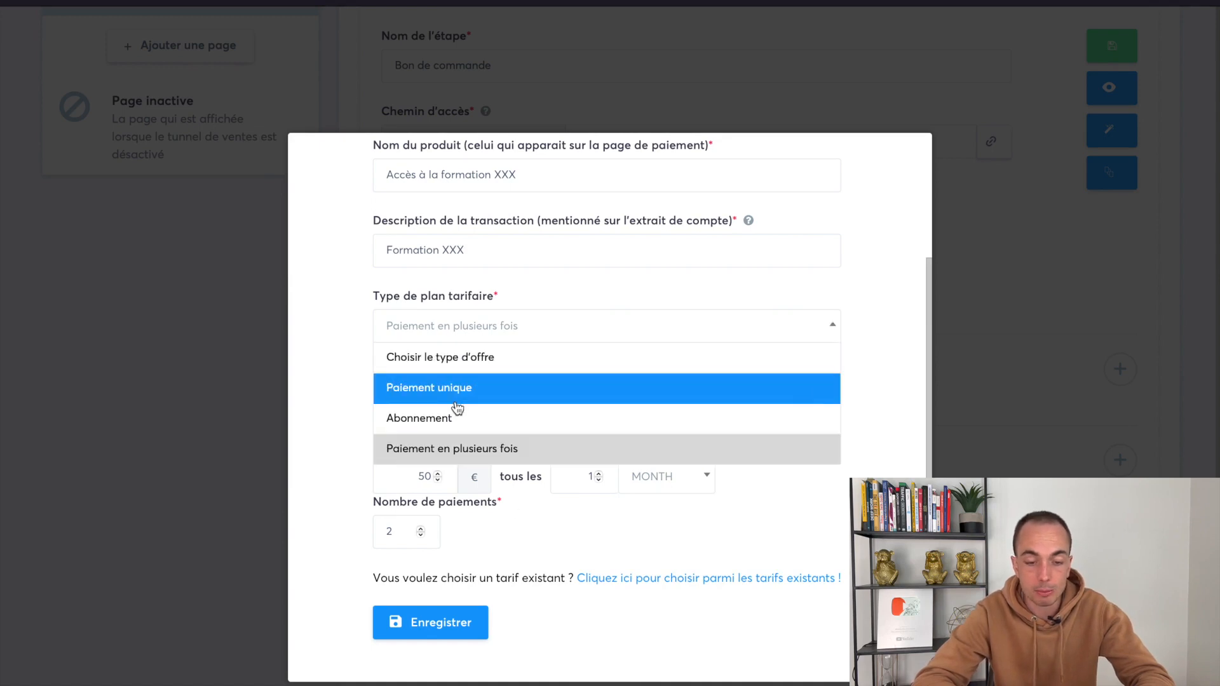
{"action": "left_click", "coordinate": [430, 422]}
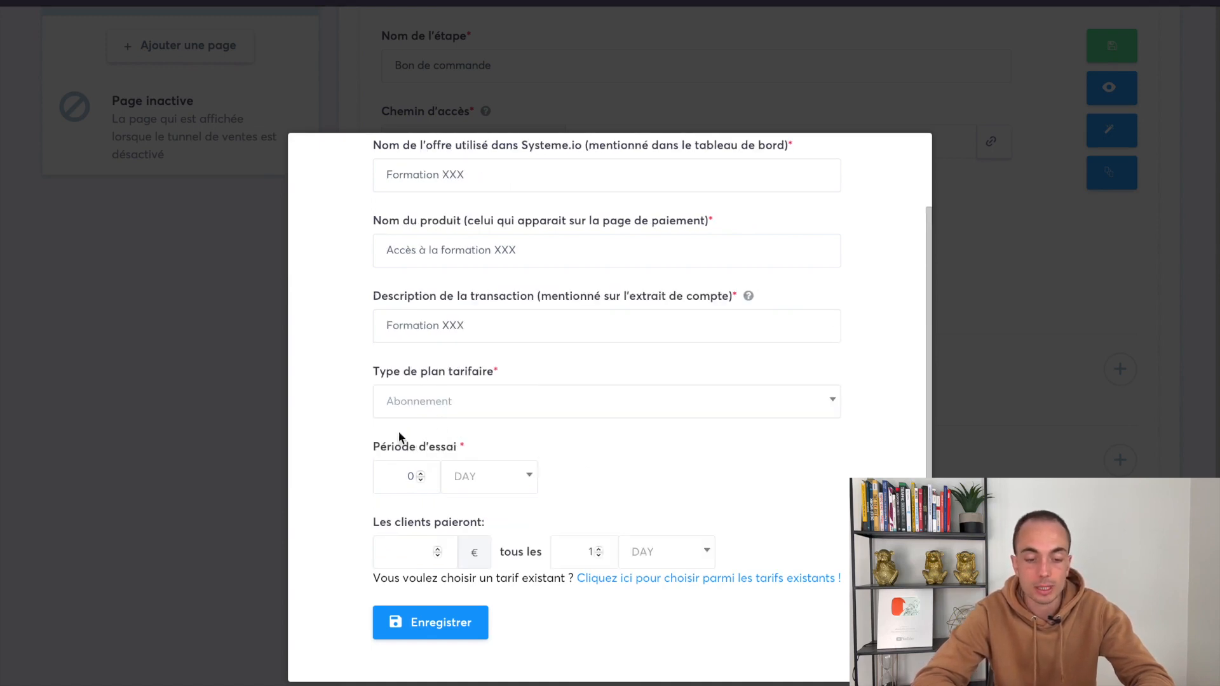
{"action": "double_click", "coordinate": [408, 477]}
{"action": "type", "text": "7"}
{"action": "left_click", "coordinate": [409, 551]}
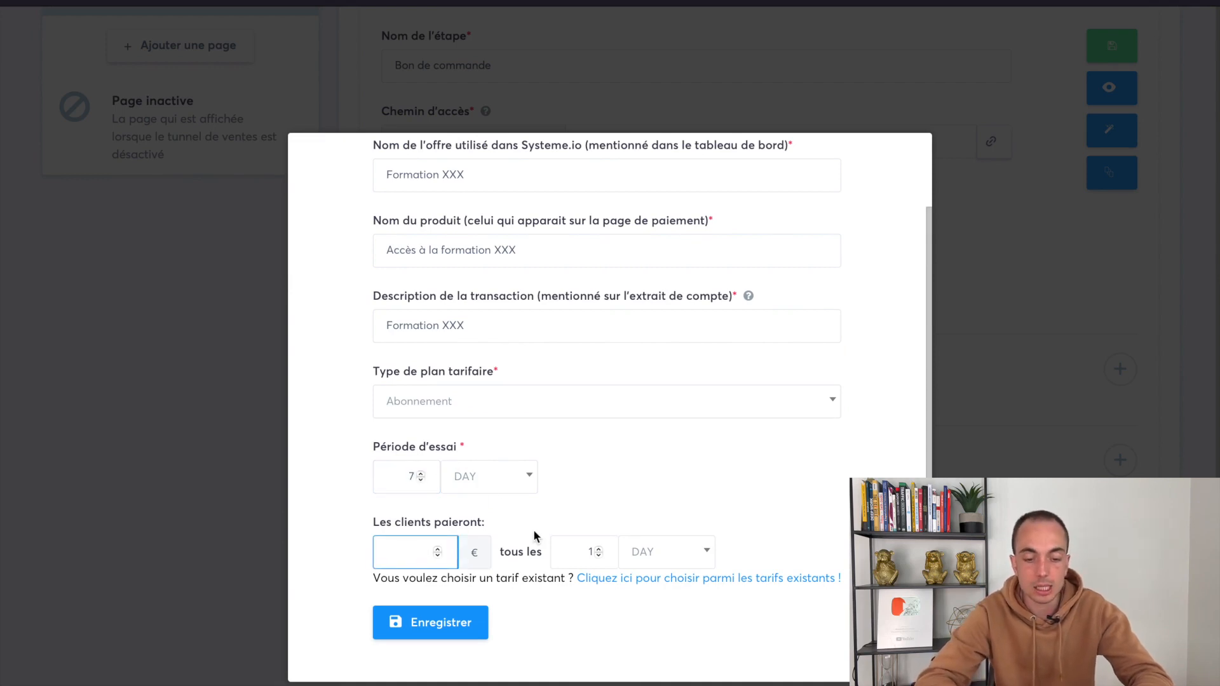
{"action": "type", "text": "29"}
Set the subscription to bill every MONTH and save the Formation XXX price
{"action": "left_click", "coordinate": [664, 547]}
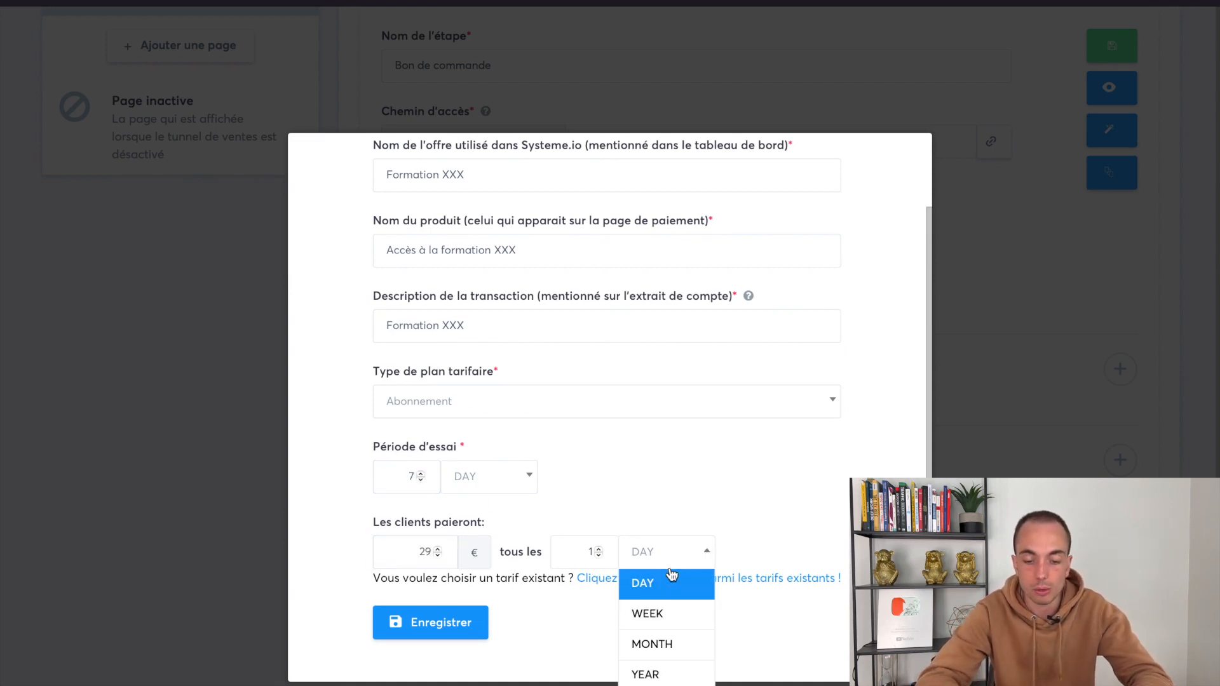
{"action": "left_click", "coordinate": [667, 646]}
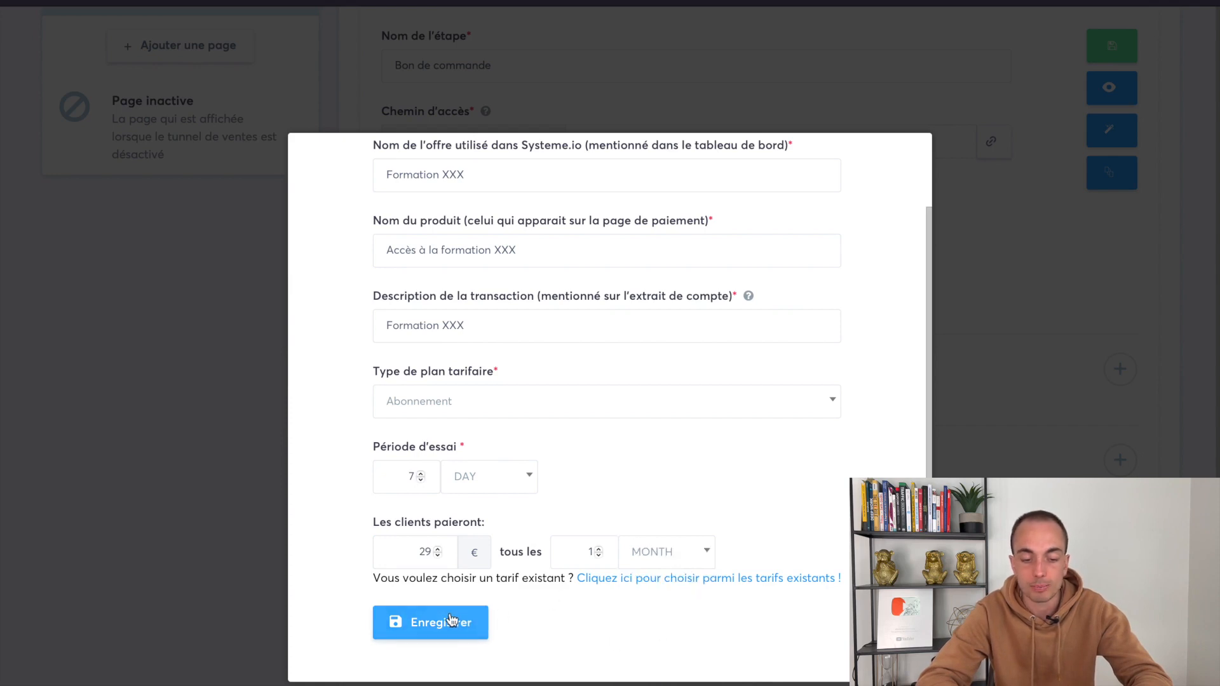
{"action": "left_click", "coordinate": [672, 544]}
{"action": "left_click", "coordinate": [658, 673]}
{"action": "left_click", "coordinate": [662, 546]}
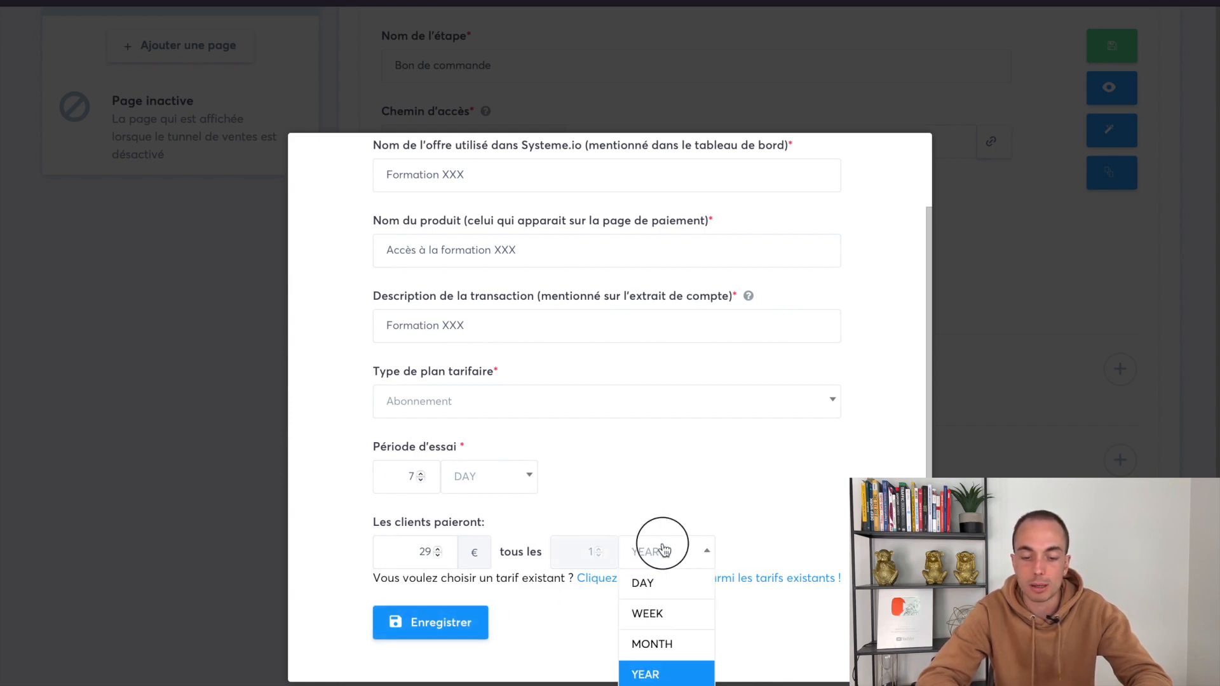
{"action": "left_click", "coordinate": [658, 644]}
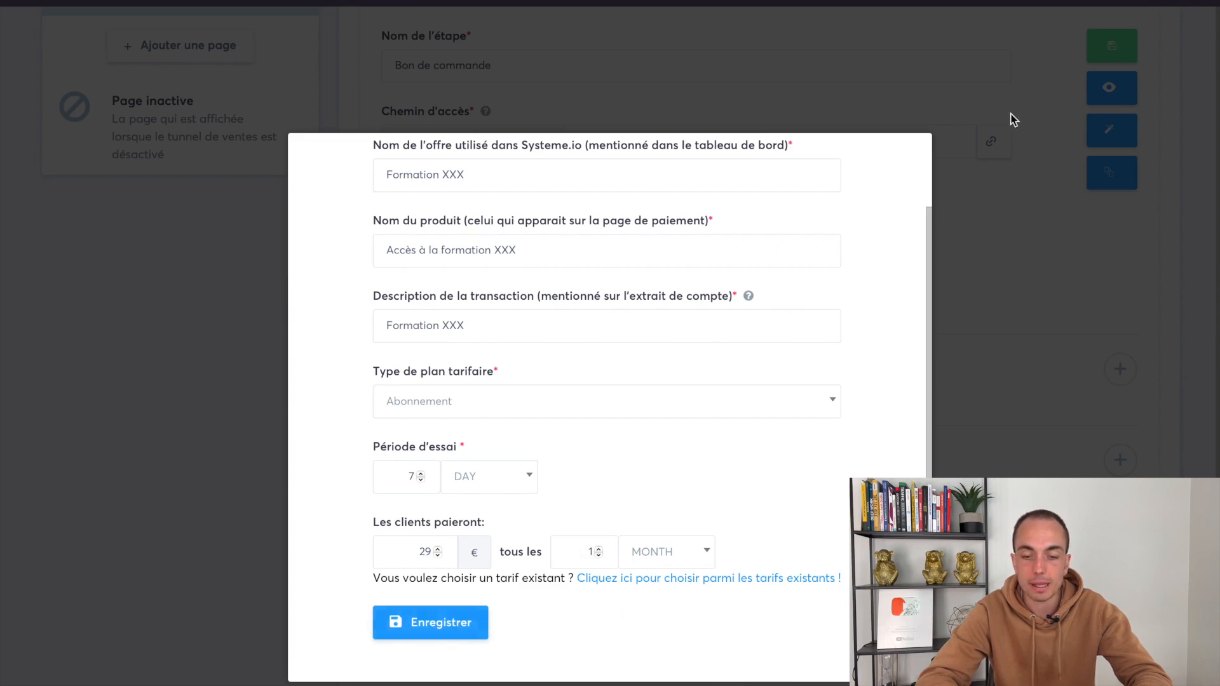
{"action": "left_click", "coordinate": [463, 626]}
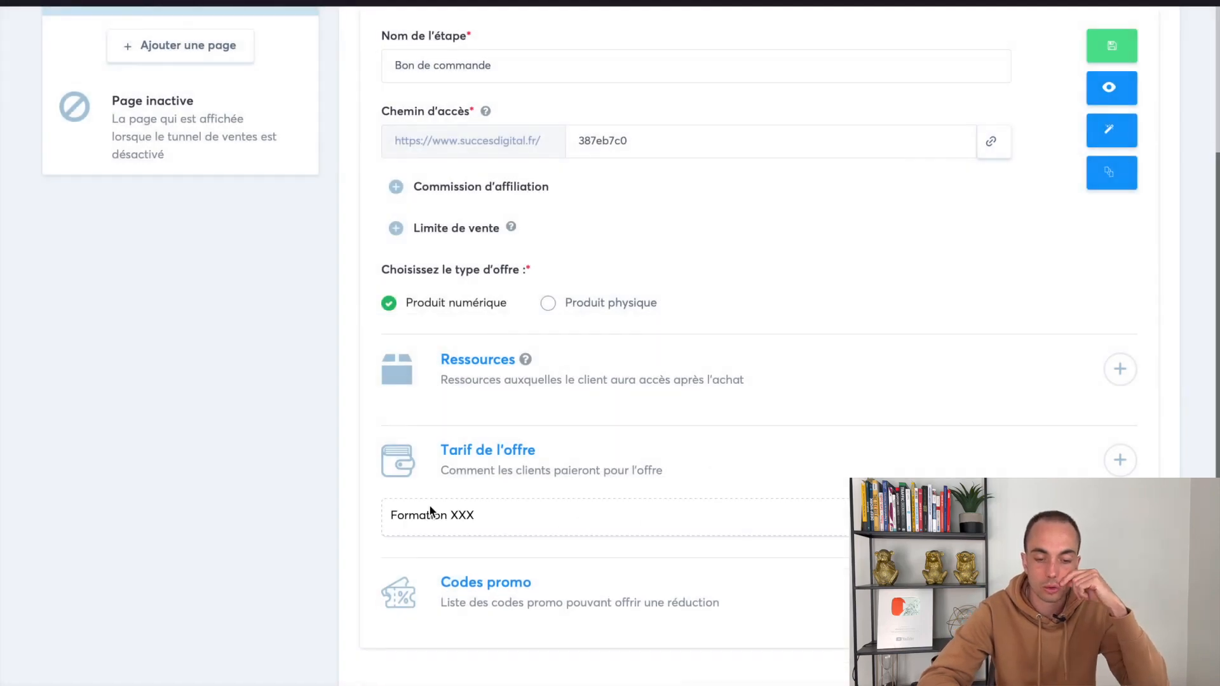
Save the Bon de commande step and preview it, marking the 7 days free then 29,00 € monthly wording
{"action": "scroll", "coordinate": [913, 343], "scroll_direction": "up", "scroll_amount": 5}
{"action": "left_click", "coordinate": [1108, 237]}
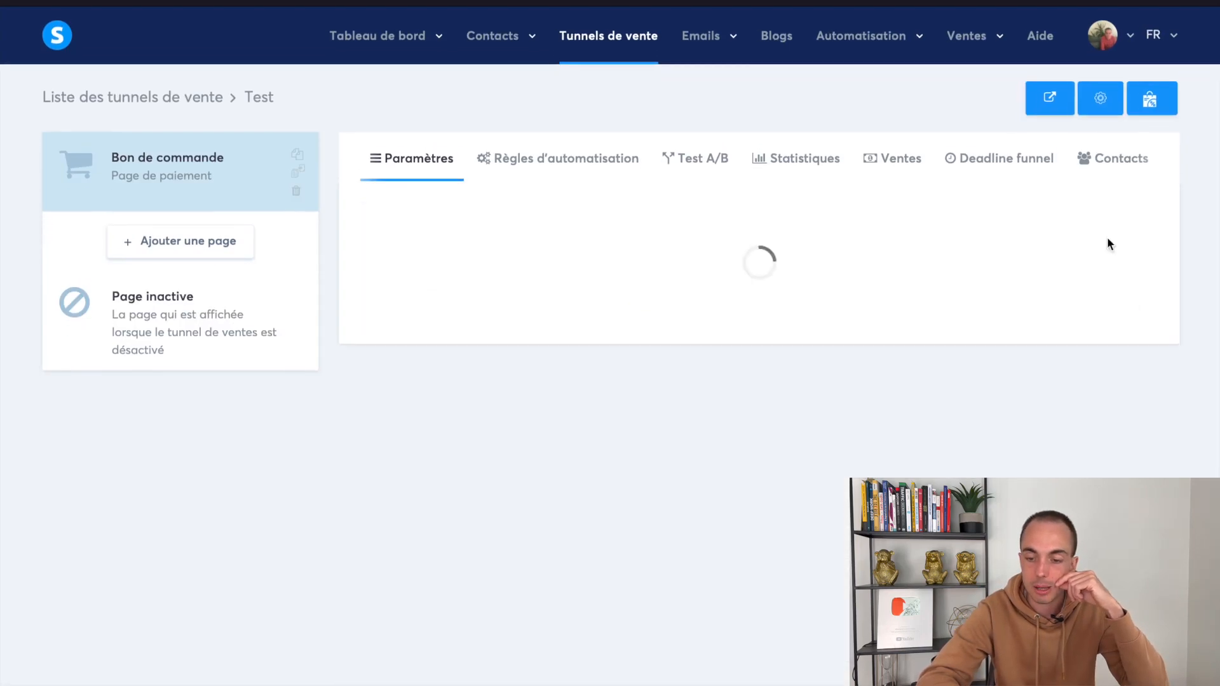
{"action": "left_click", "coordinate": [1107, 286]}
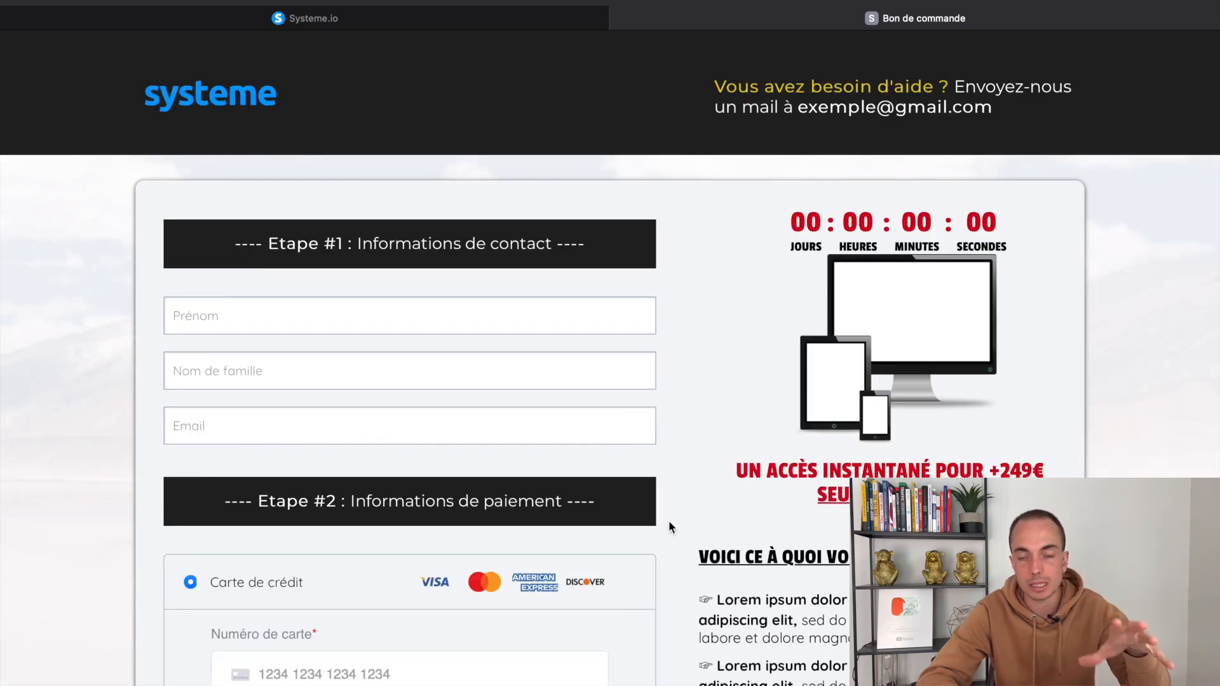
{"action": "scroll", "coordinate": [669, 521], "scroll_direction": "down", "scroll_amount": 10}
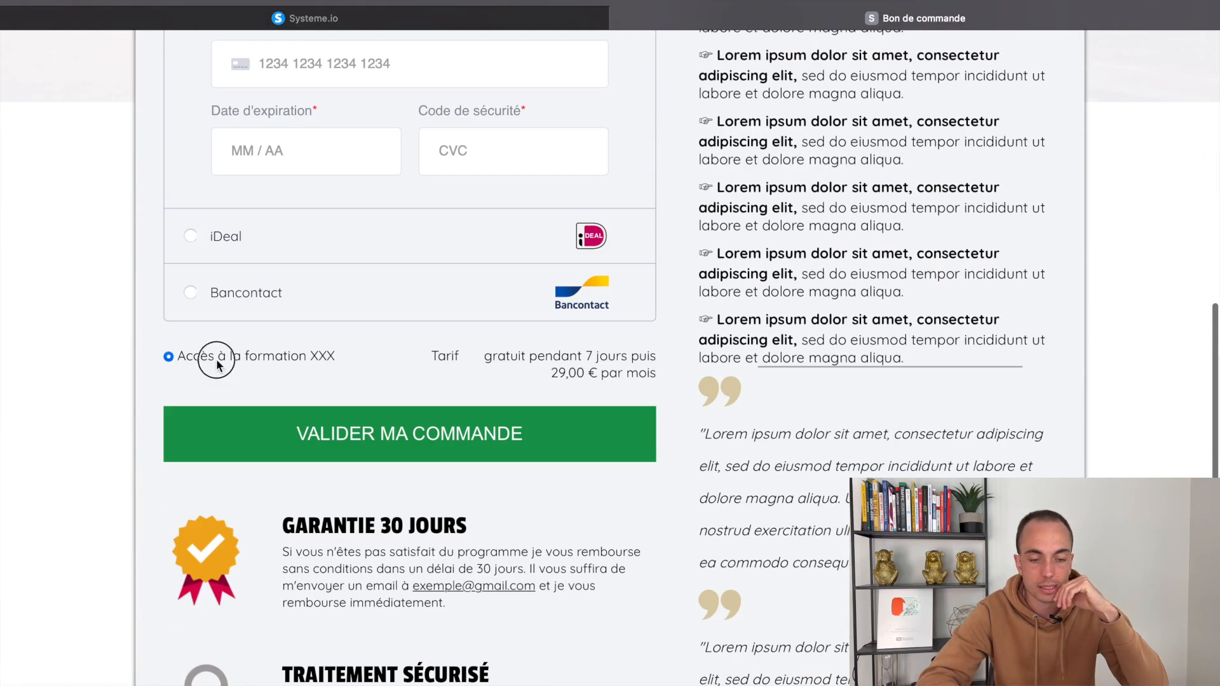
{"action": "left_click_drag", "start_coordinate": [217, 365], "coordinate": [679, 374]}
{"action": "scroll", "coordinate": [639, 333], "scroll_direction": "up", "scroll_amount": 3}
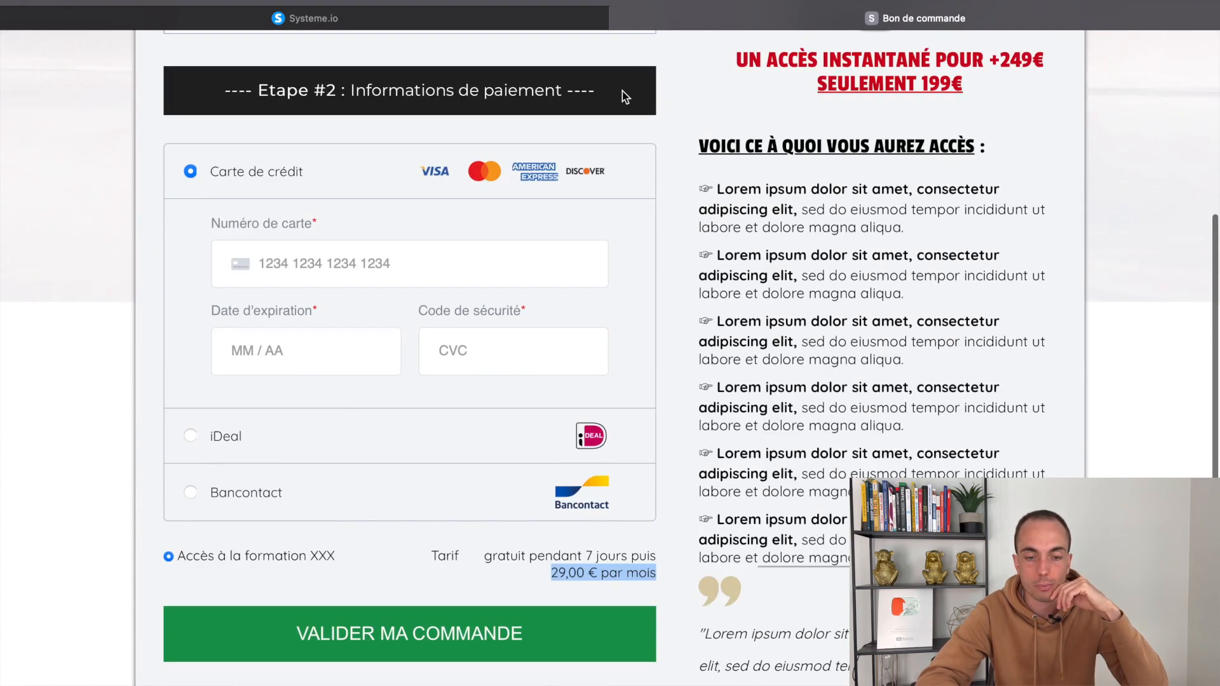
Close the preview, add an order bump and make it a Produit numérique
{"action": "left_click", "coordinate": [621, 19]}
{"action": "scroll", "coordinate": [652, 503], "scroll_direction": "down", "scroll_amount": 4}
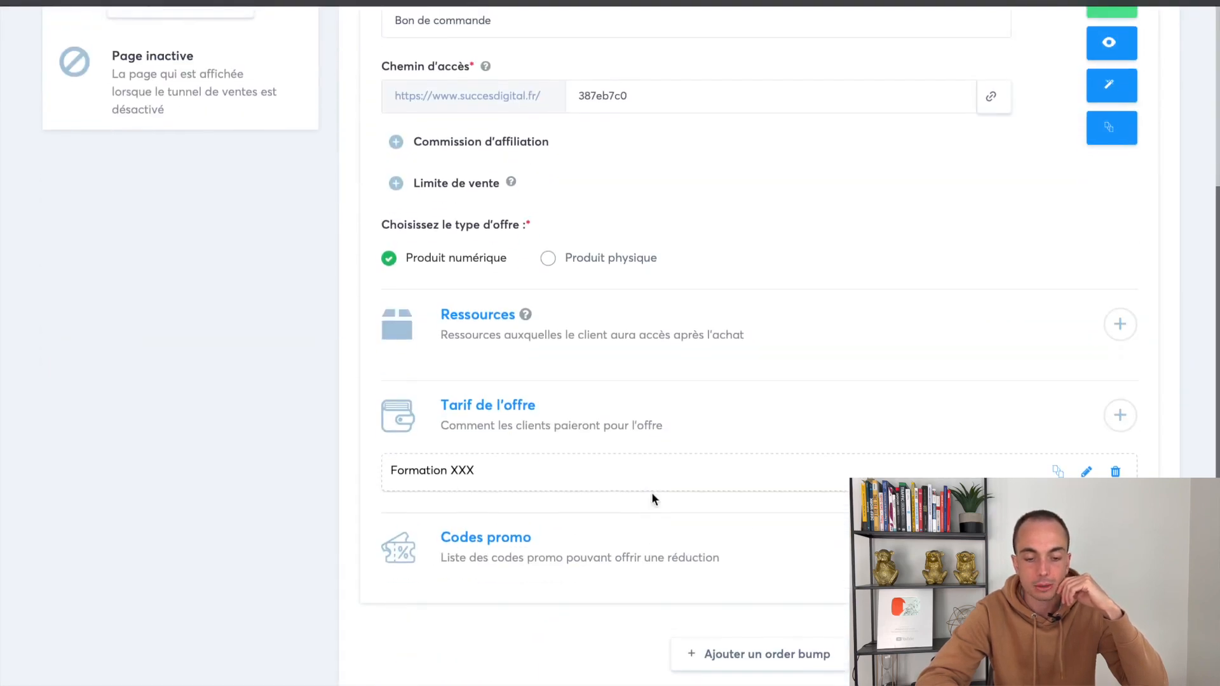
{"action": "left_click", "coordinate": [760, 661]}
{"action": "scroll", "coordinate": [756, 629], "scroll_direction": "down", "scroll_amount": 3}
{"action": "left_click", "coordinate": [459, 588]}
Add a Formation resource to the order bump
{"action": "scroll", "coordinate": [417, 360], "scroll_direction": "down", "scroll_amount": 3}
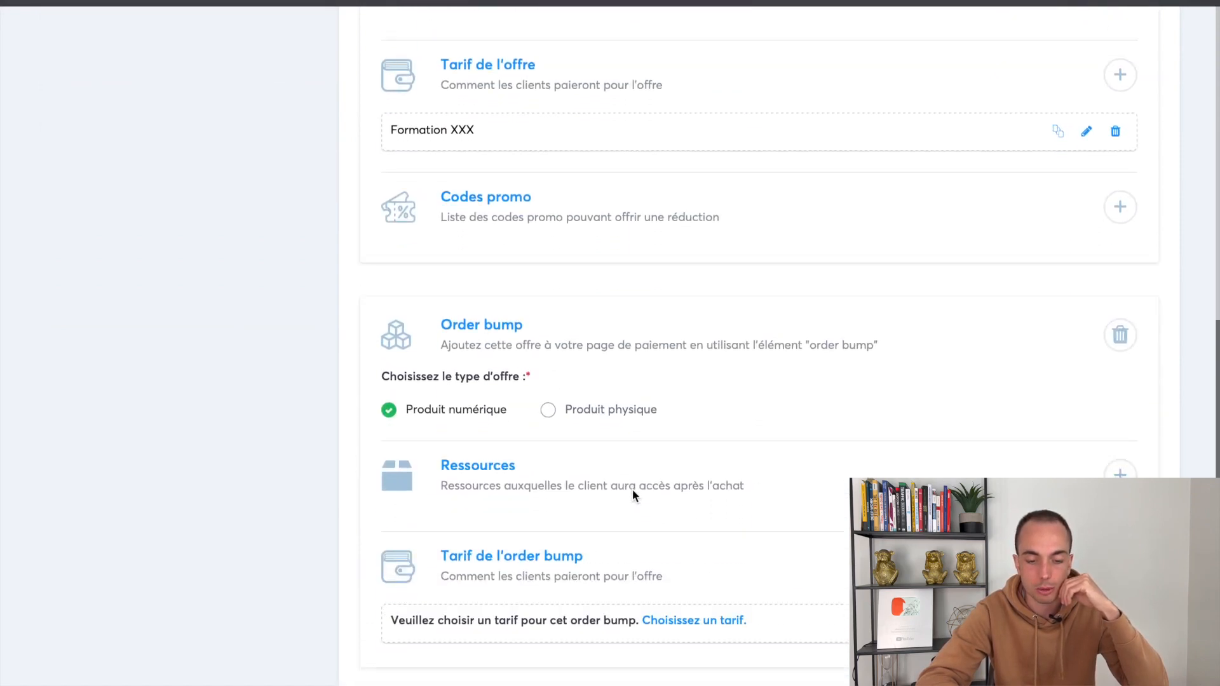
{"action": "left_click", "coordinate": [1119, 448]}
{"action": "left_click", "coordinate": [703, 526]}
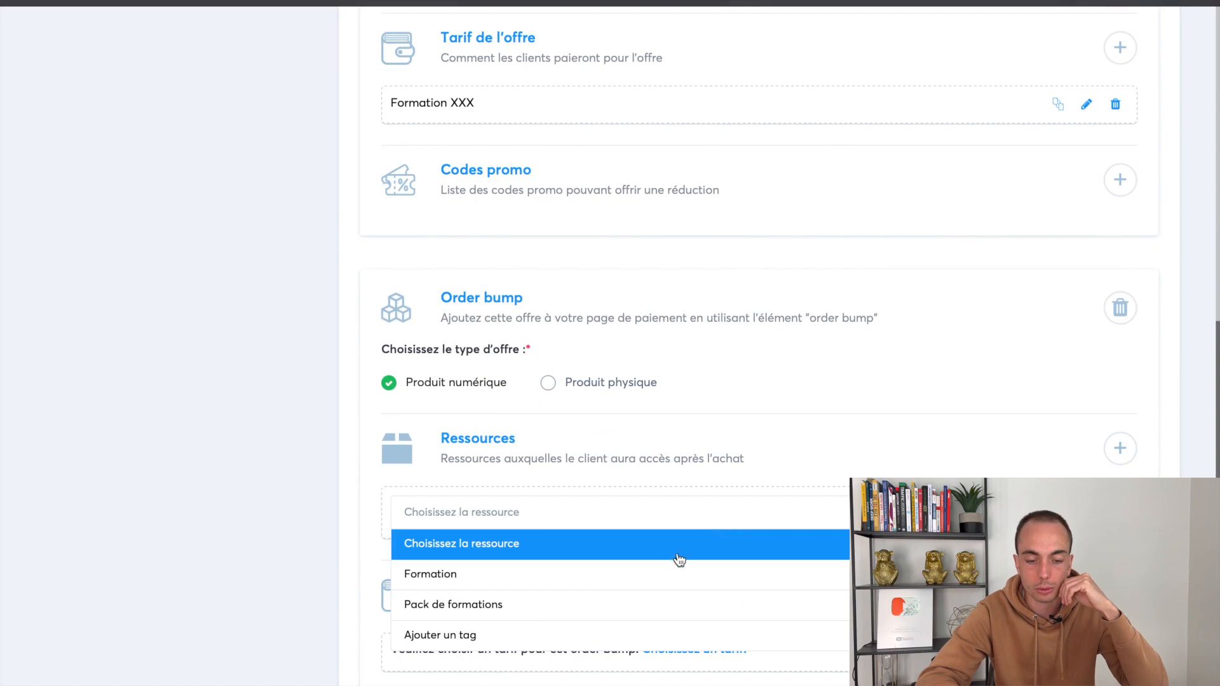
{"action": "left_click", "coordinate": [672, 573]}
{"action": "scroll", "coordinate": [804, 558], "scroll_direction": "down", "scroll_amount": 2}
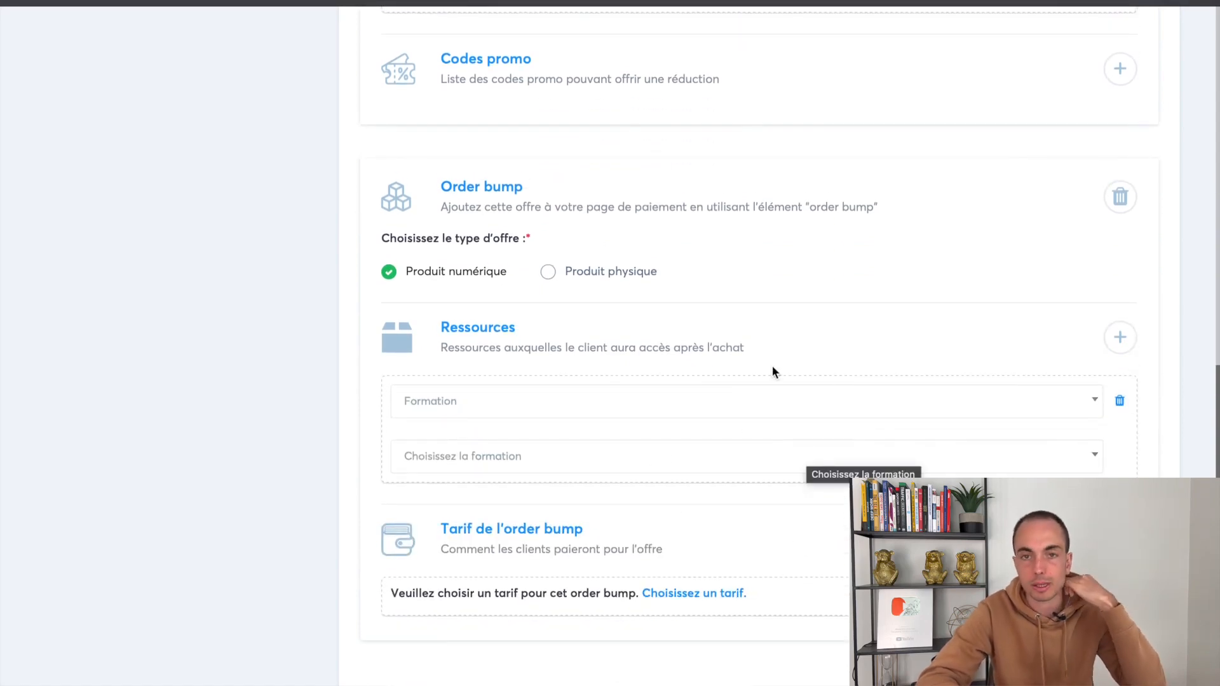
{"action": "scroll", "coordinate": [512, 307], "scroll_direction": "up", "scroll_amount": 5}
{"action": "scroll", "coordinate": [540, 517], "scroll_direction": "down", "scroll_amount": 3}
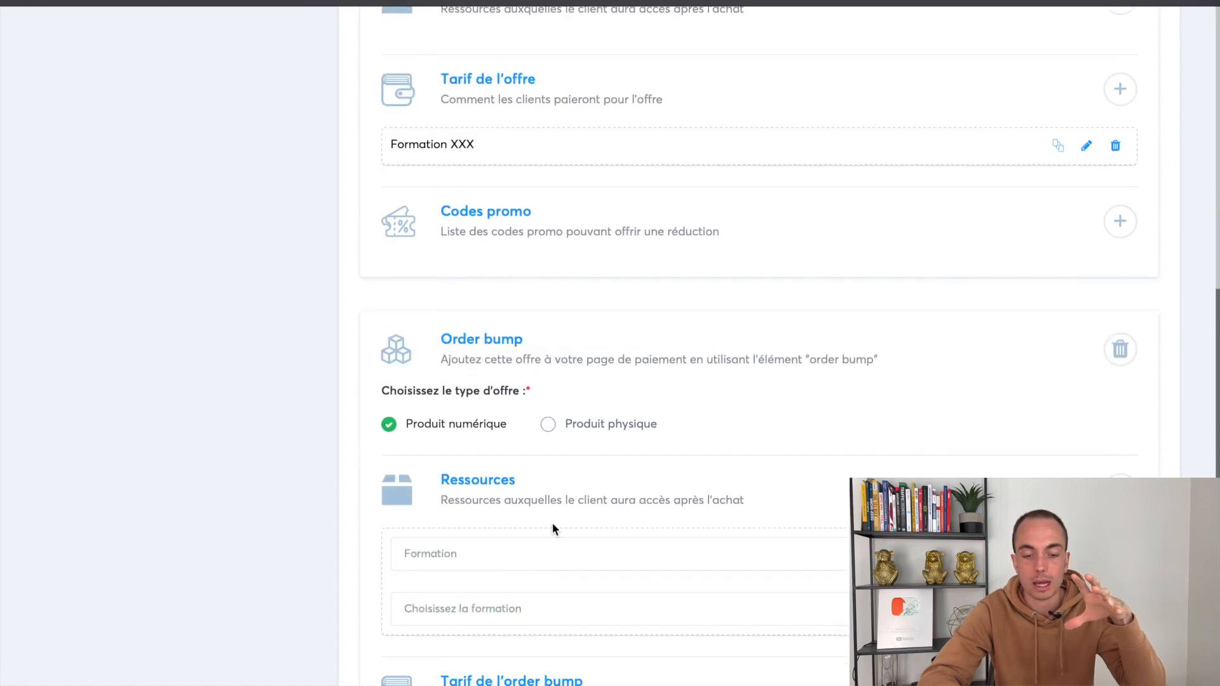
{"action": "scroll", "coordinate": [552, 522], "scroll_direction": "up", "scroll_amount": 9}
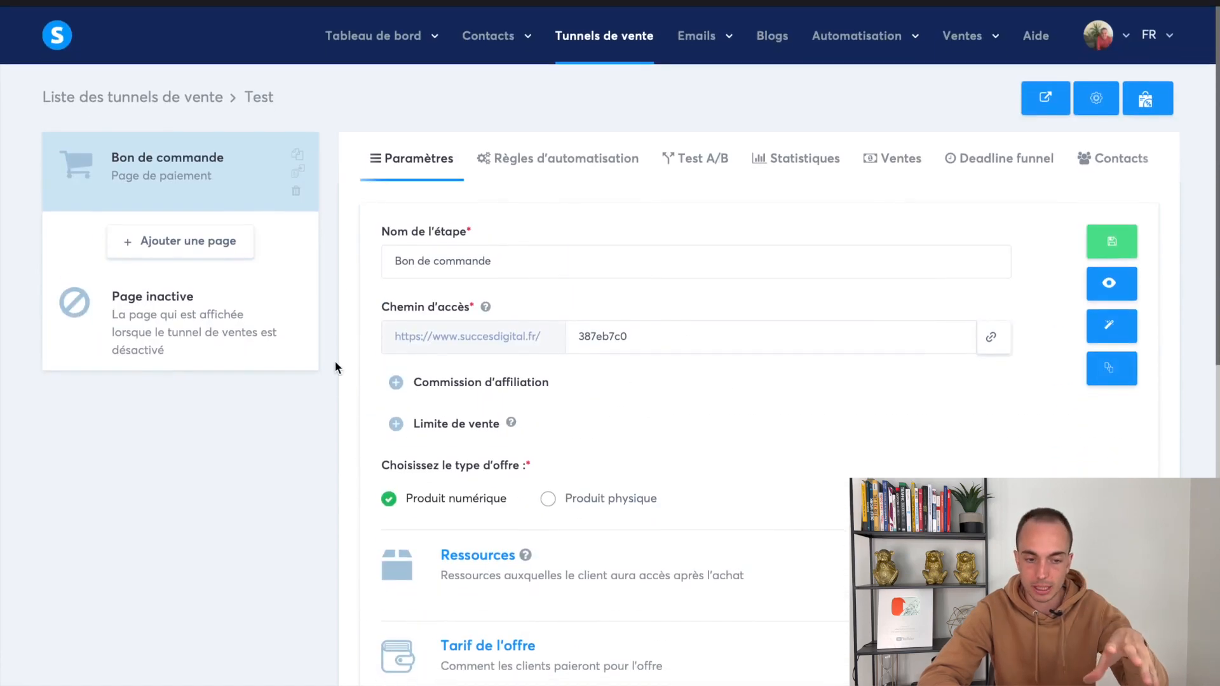
{"action": "scroll", "coordinate": [334, 375], "scroll_direction": "down", "scroll_amount": 10}
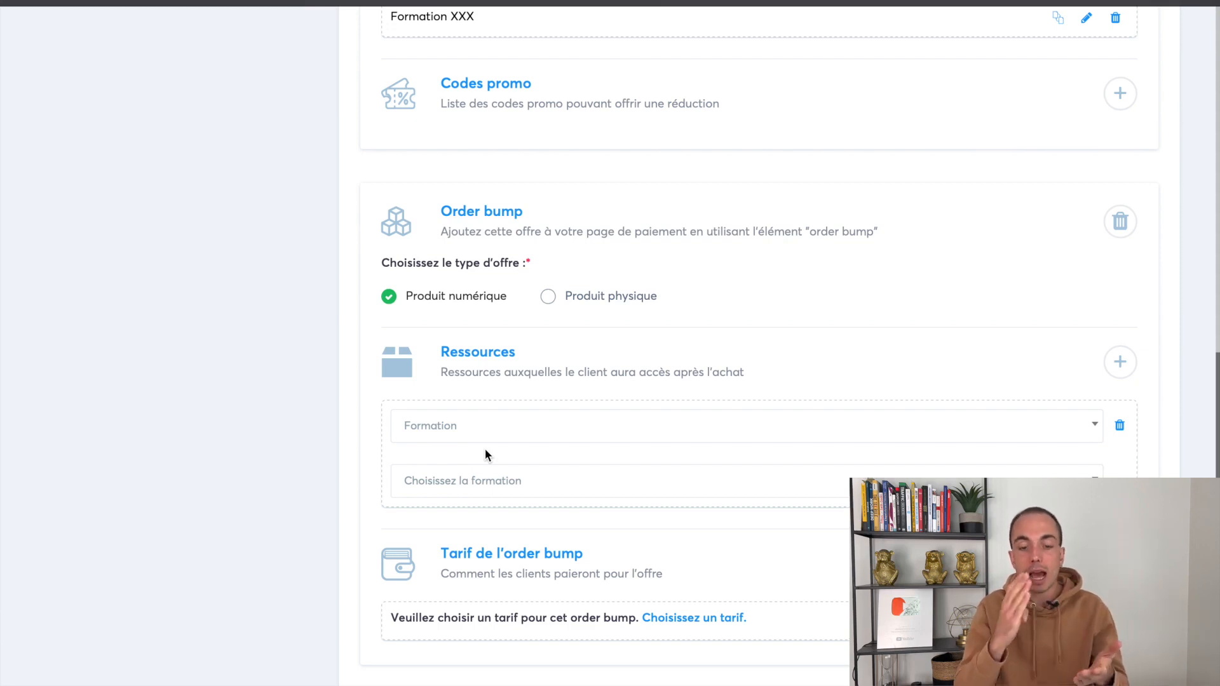
Add a second, still-empty resource row, then open and close the order bump's new price form
{"action": "left_click", "coordinate": [1117, 365]}
{"action": "left_click", "coordinate": [667, 420]}
{"action": "left_click", "coordinate": [593, 607]}
{"action": "scroll", "coordinate": [592, 604], "scroll_direction": "down", "scroll_amount": 2}
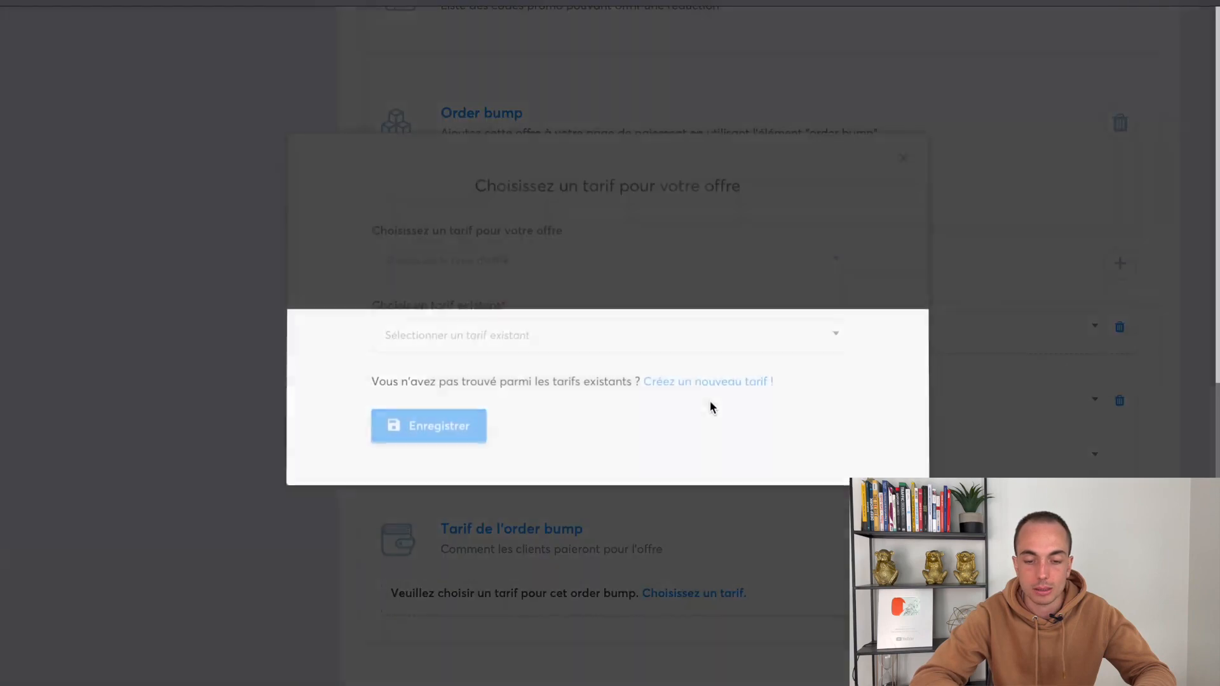
{"action": "left_click", "coordinate": [703, 384]}
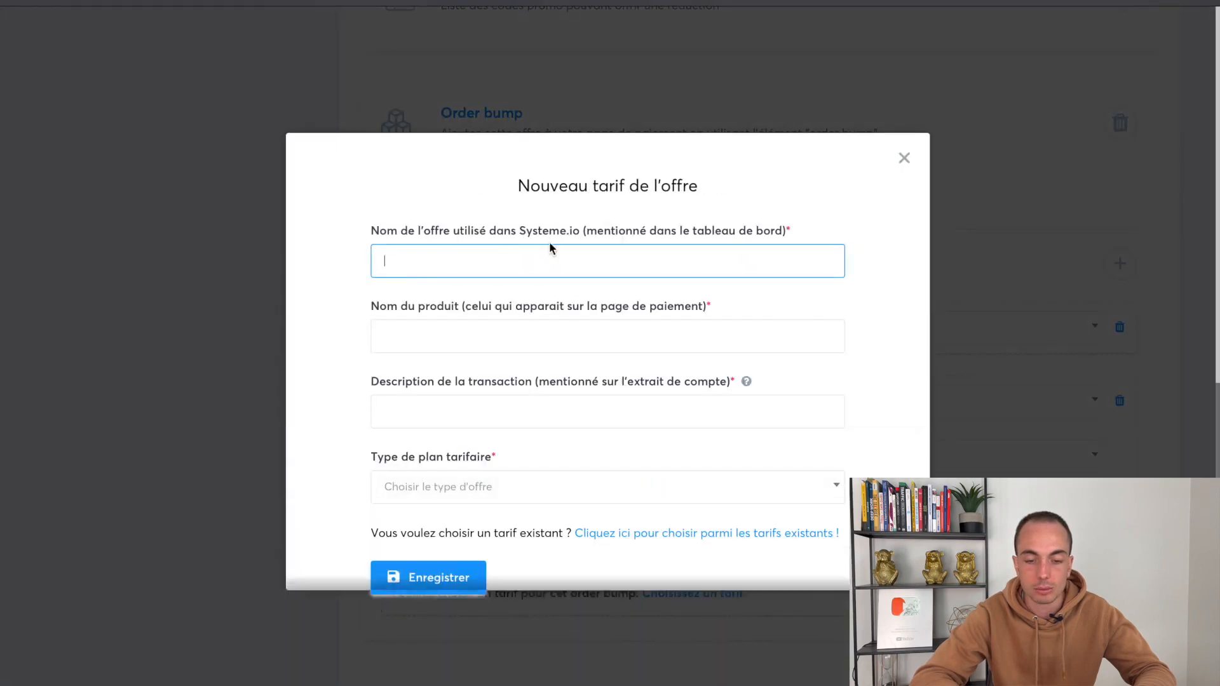
{"action": "left_click", "coordinate": [905, 155]}
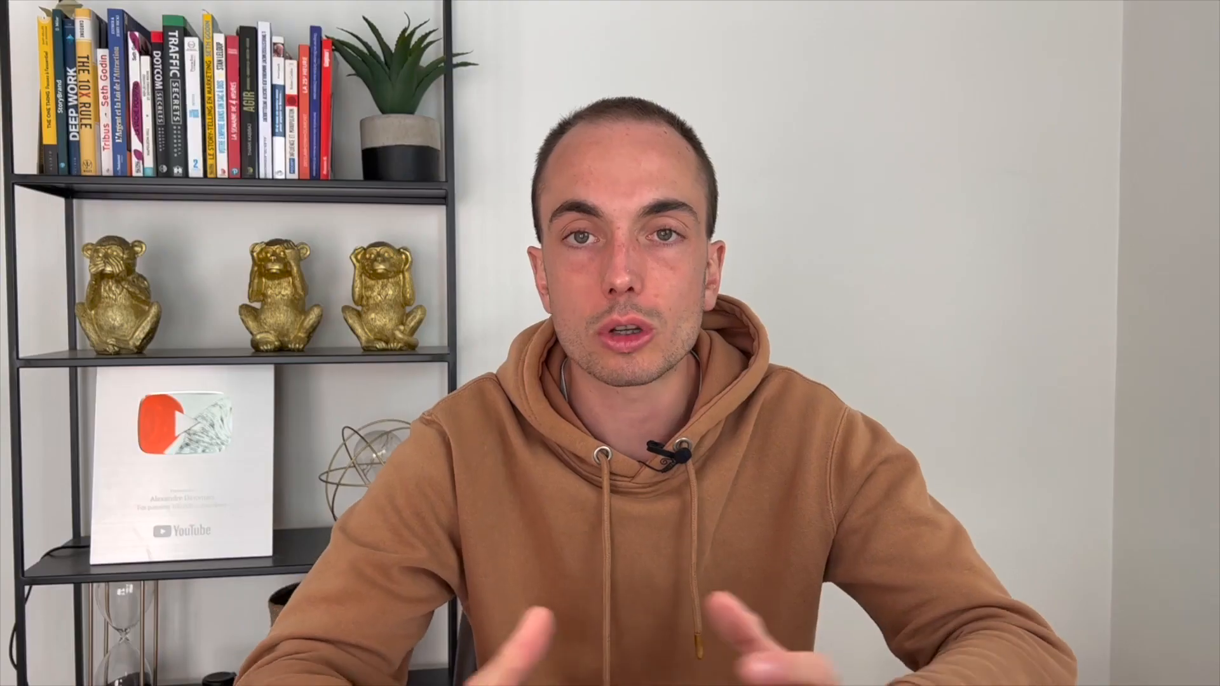